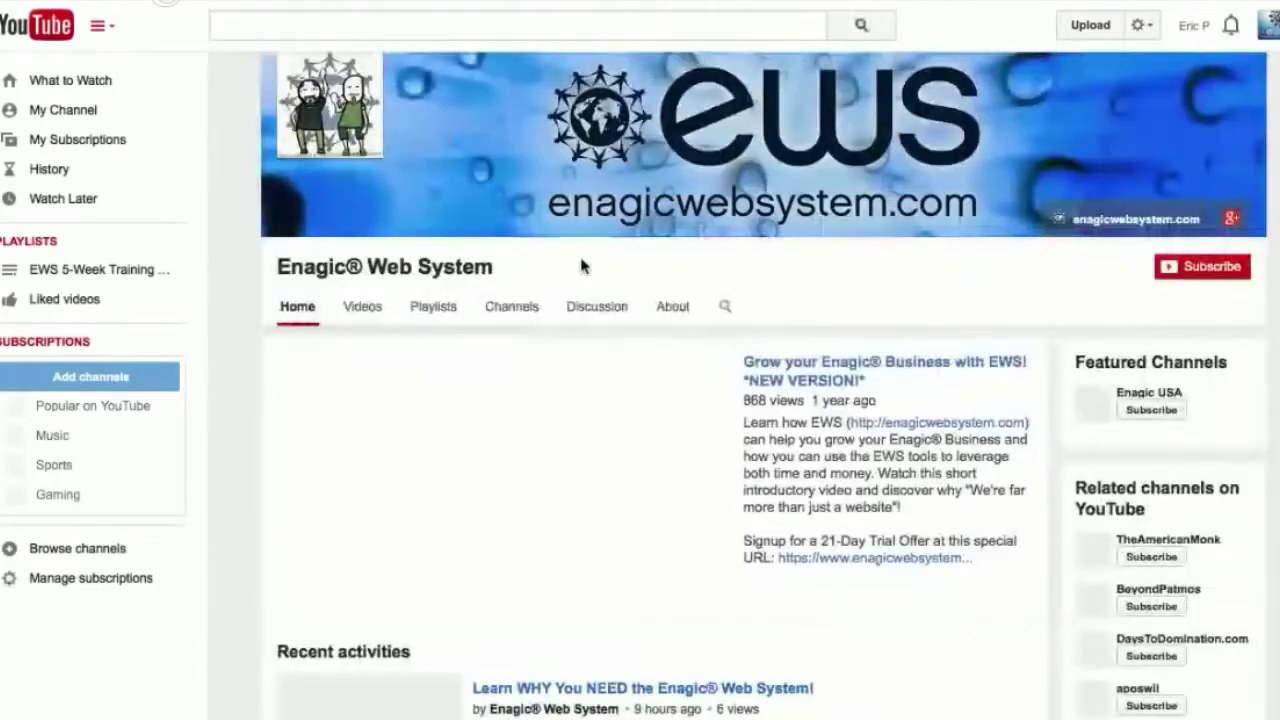
Step: Browse the Enagic Web System YouTube channel down to its playlists and select the EWS 5-Week Training Program playlist
scroll(668, 212, down, 2)
scroll(668, 210, down, 5)
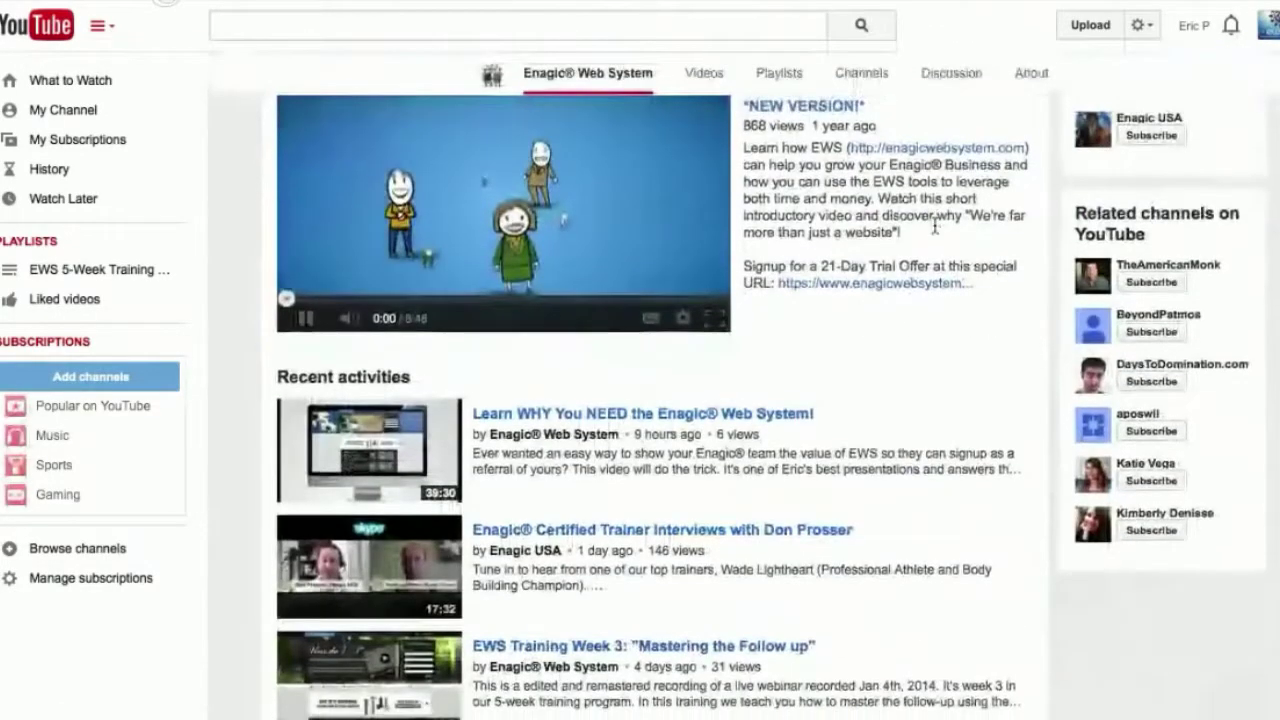
scroll(947, 224, down, 6)
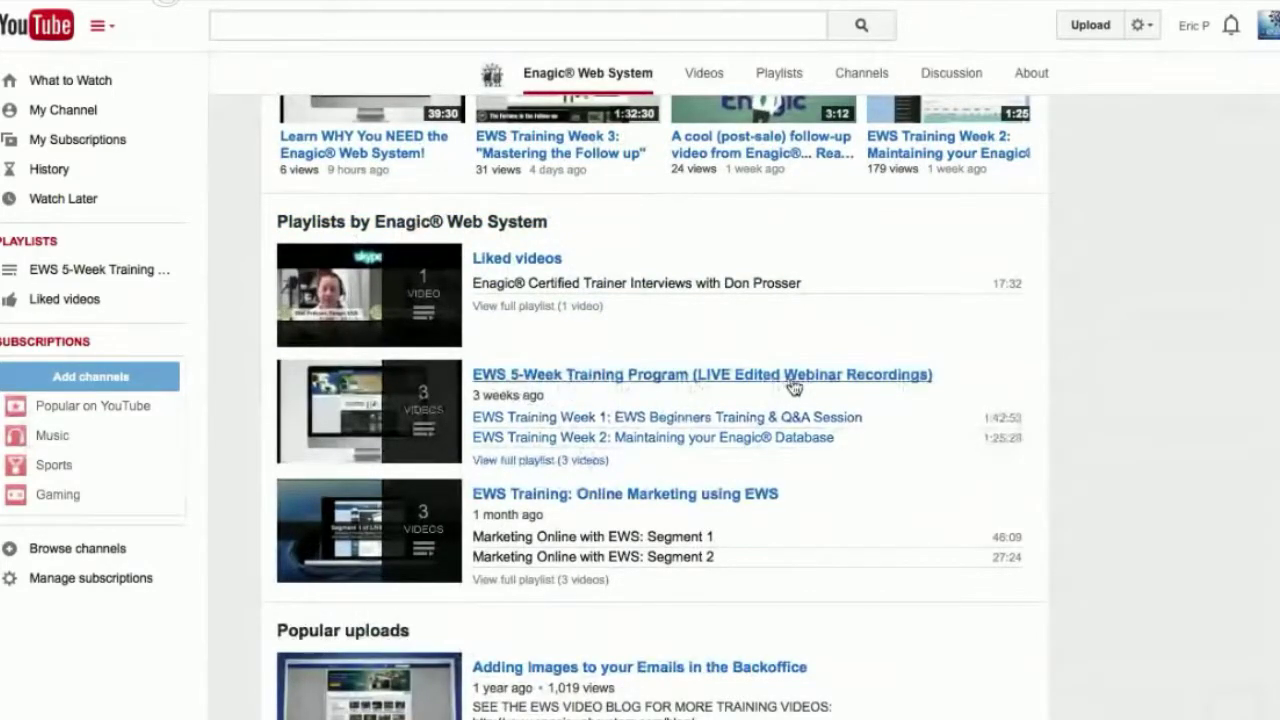
click(597, 376)
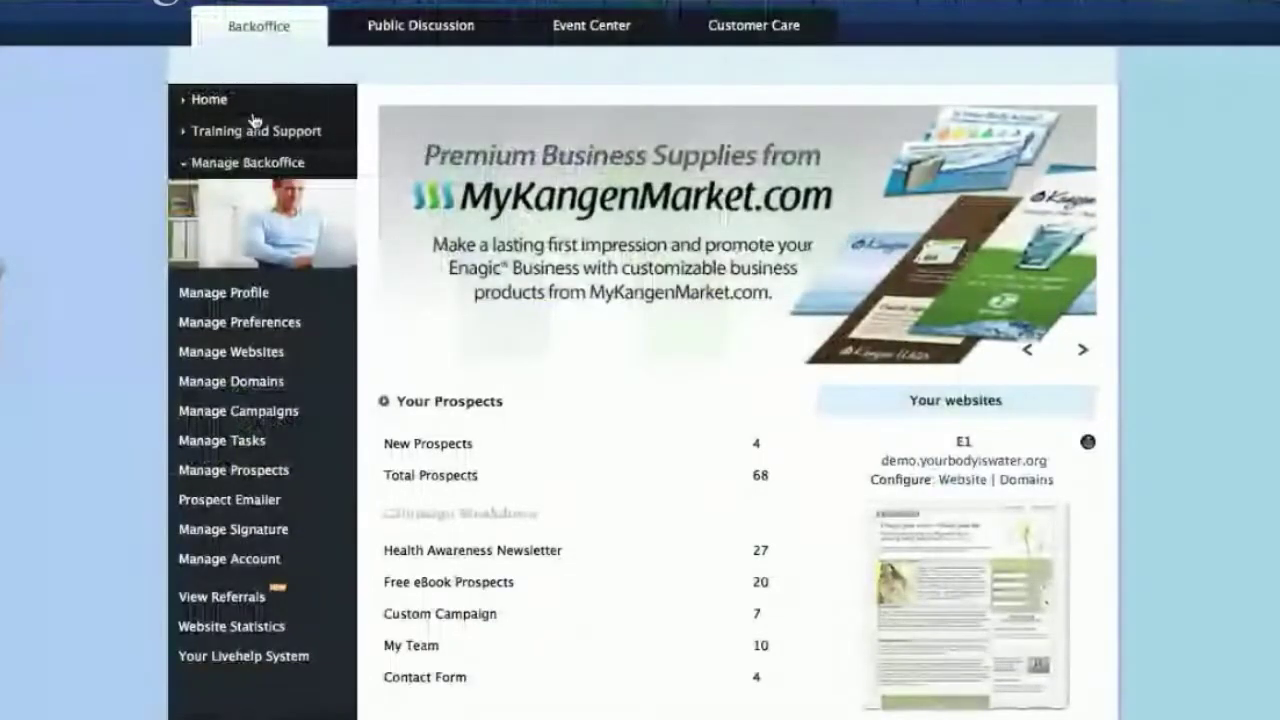
Step: Switch to the EWS backoffice and bring up the overview of managed websites
click(214, 106)
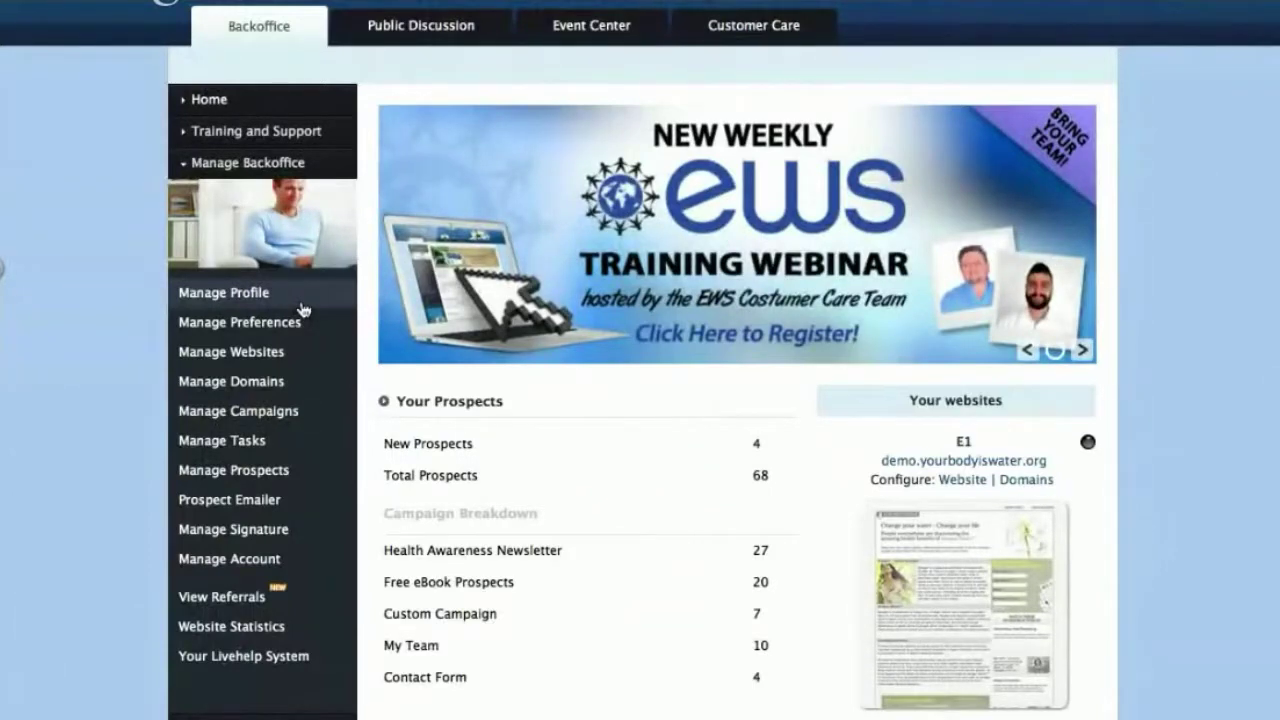
click(245, 383)
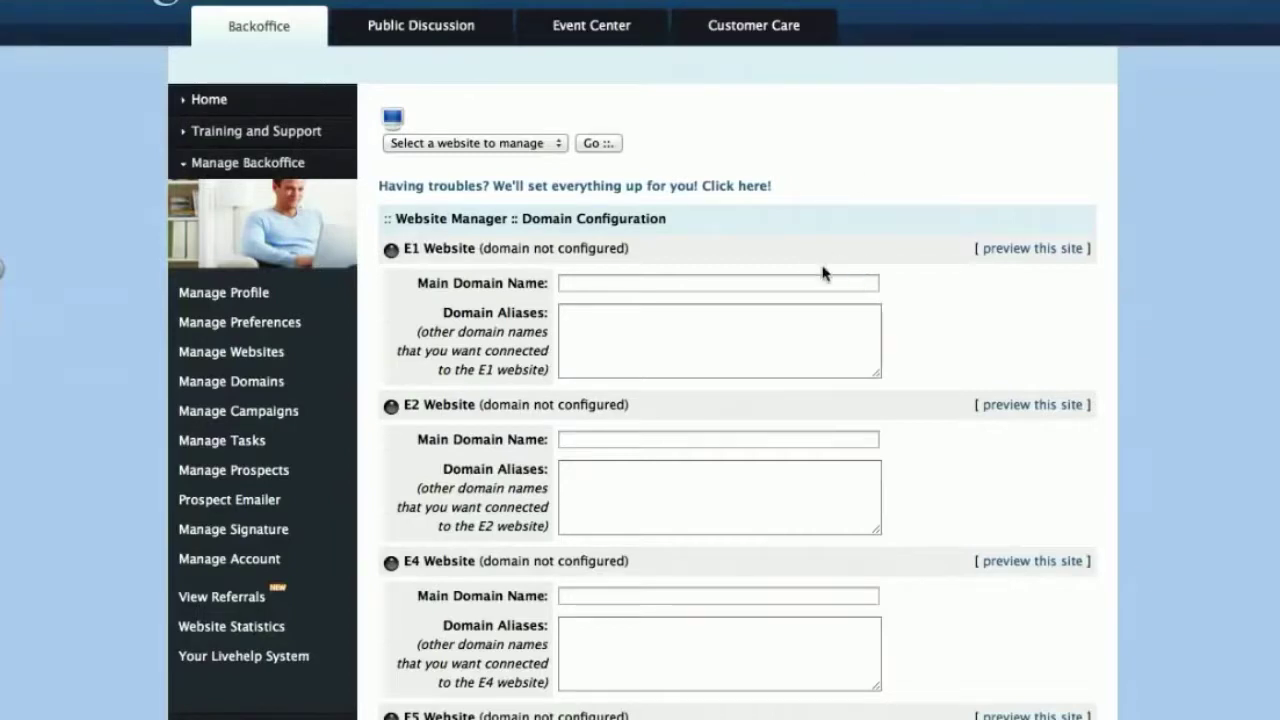
click(243, 355)
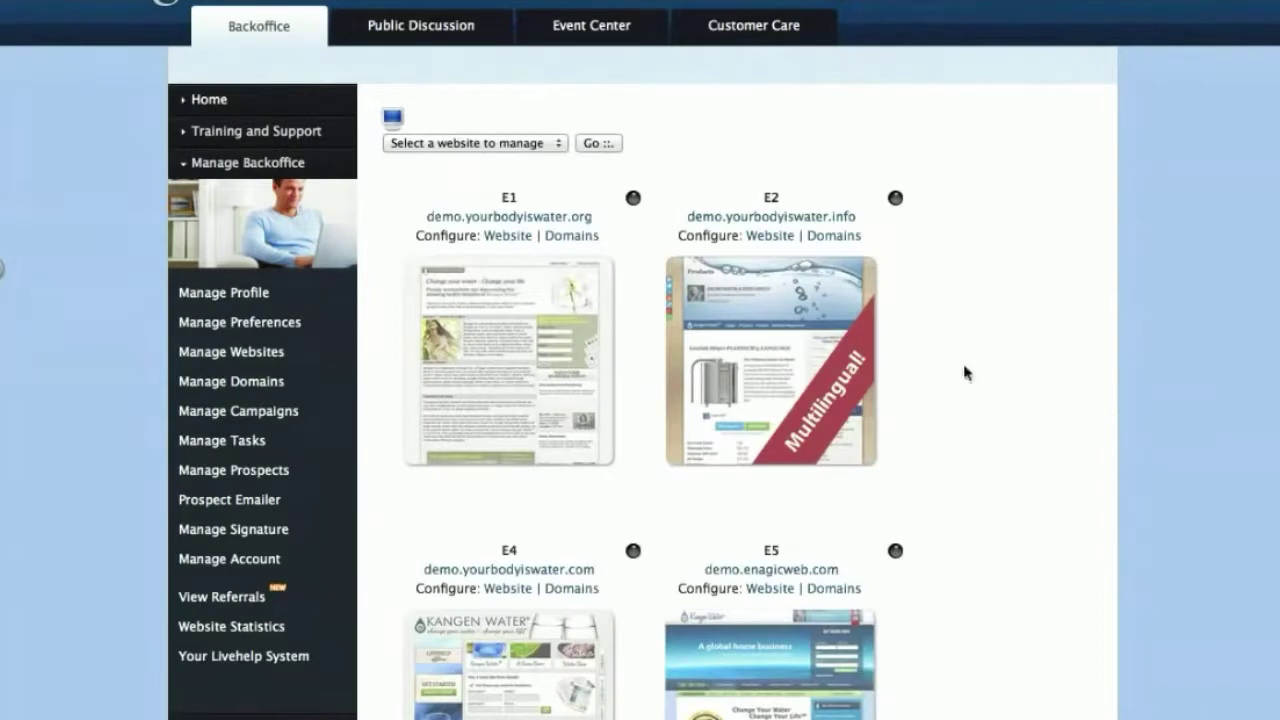
Step: Review the managed websites and their default demo addresses, highlighting the E2 website's address demo.yourbodyiswater.info
drag(684, 216, 723, 210)
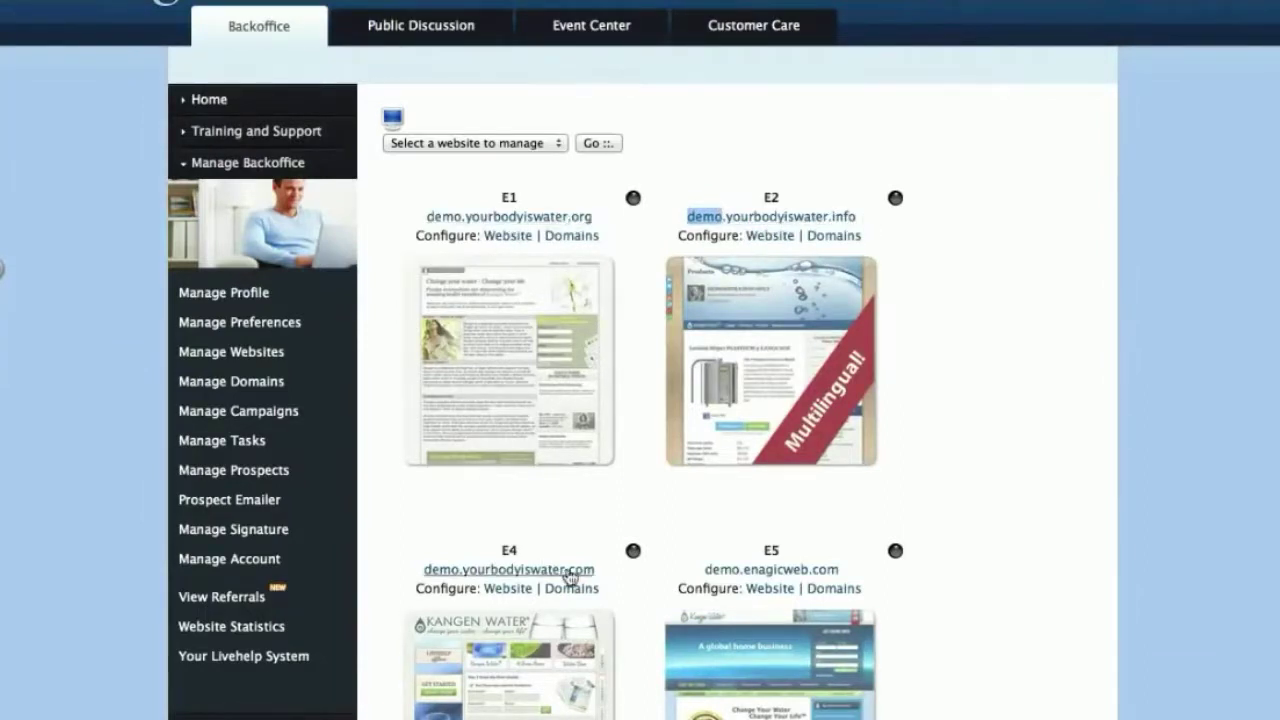
scroll(940, 590, down, 2)
scroll(940, 589, down, 6)
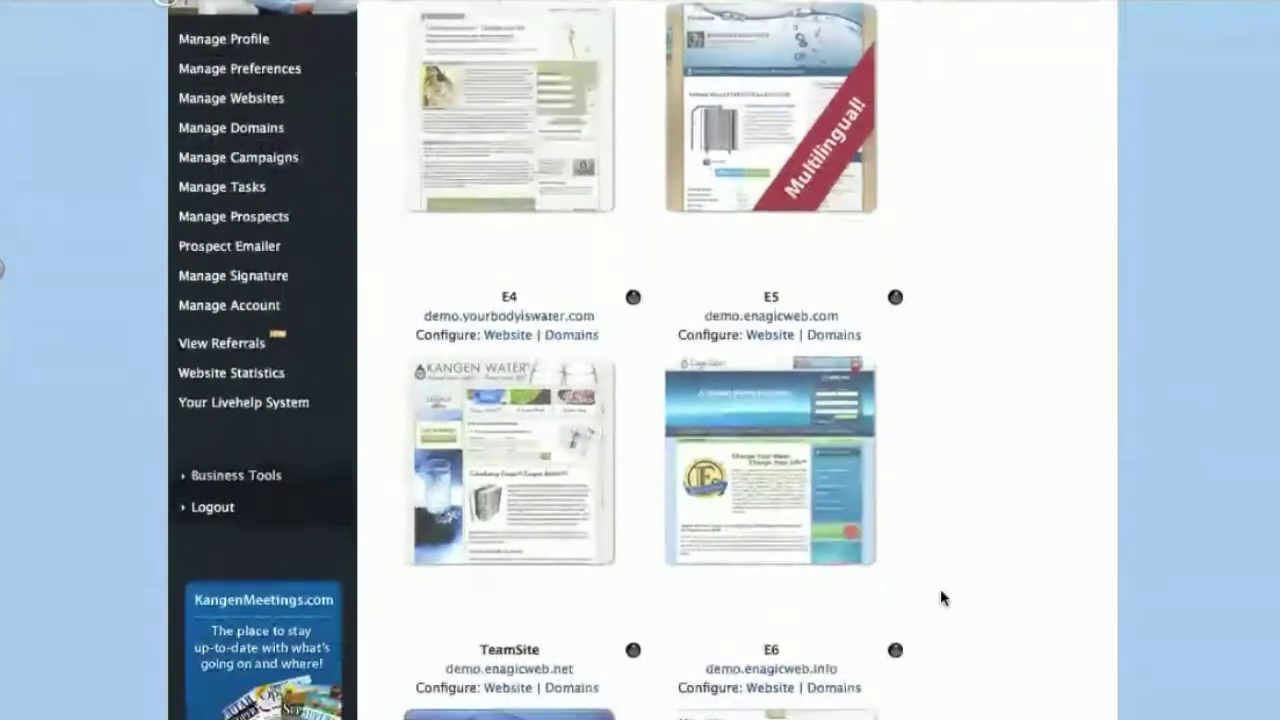
scroll(940, 589, down, 2)
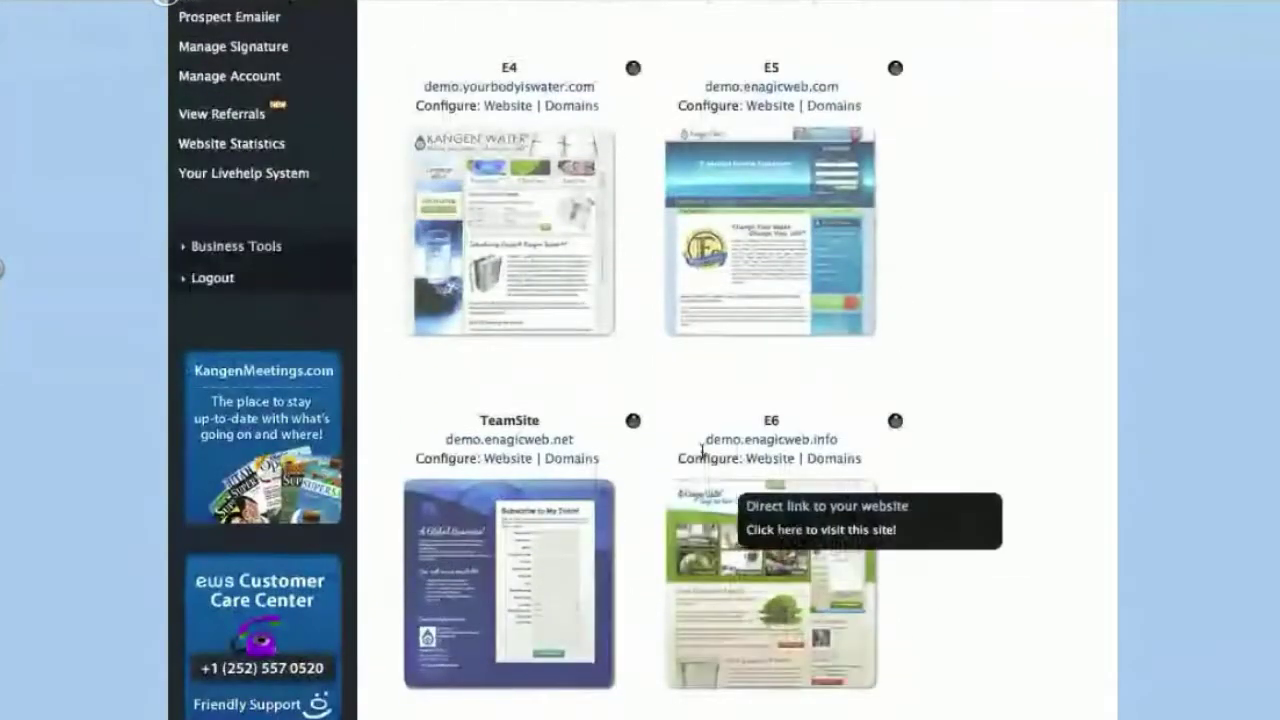
scroll(967, 506, up, 12)
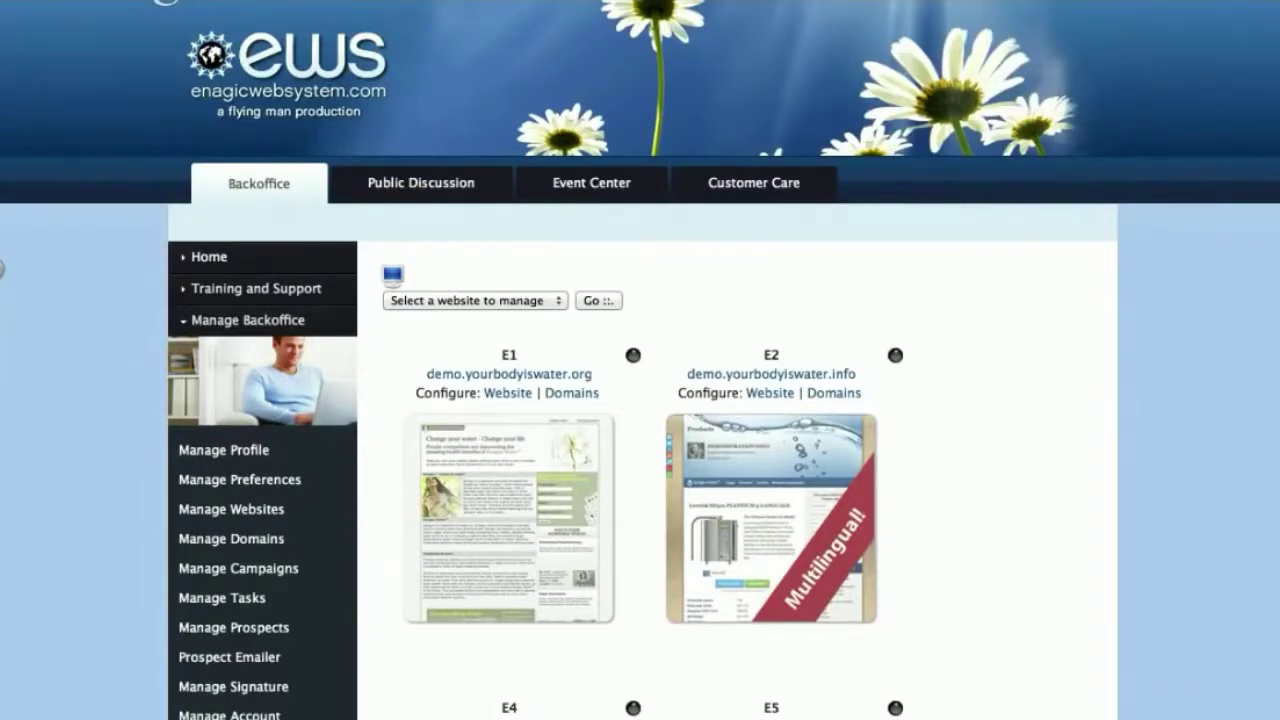
scroll(1201, 600, down, 4)
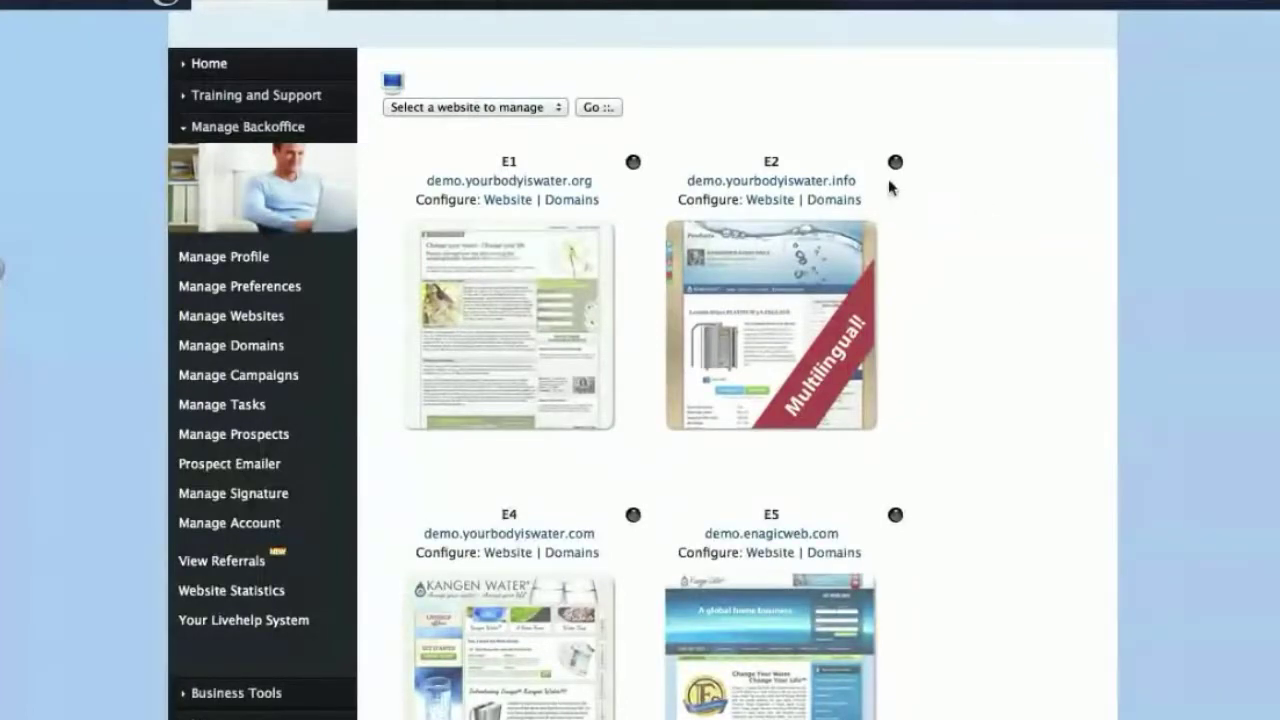
drag(889, 183, 716, 196)
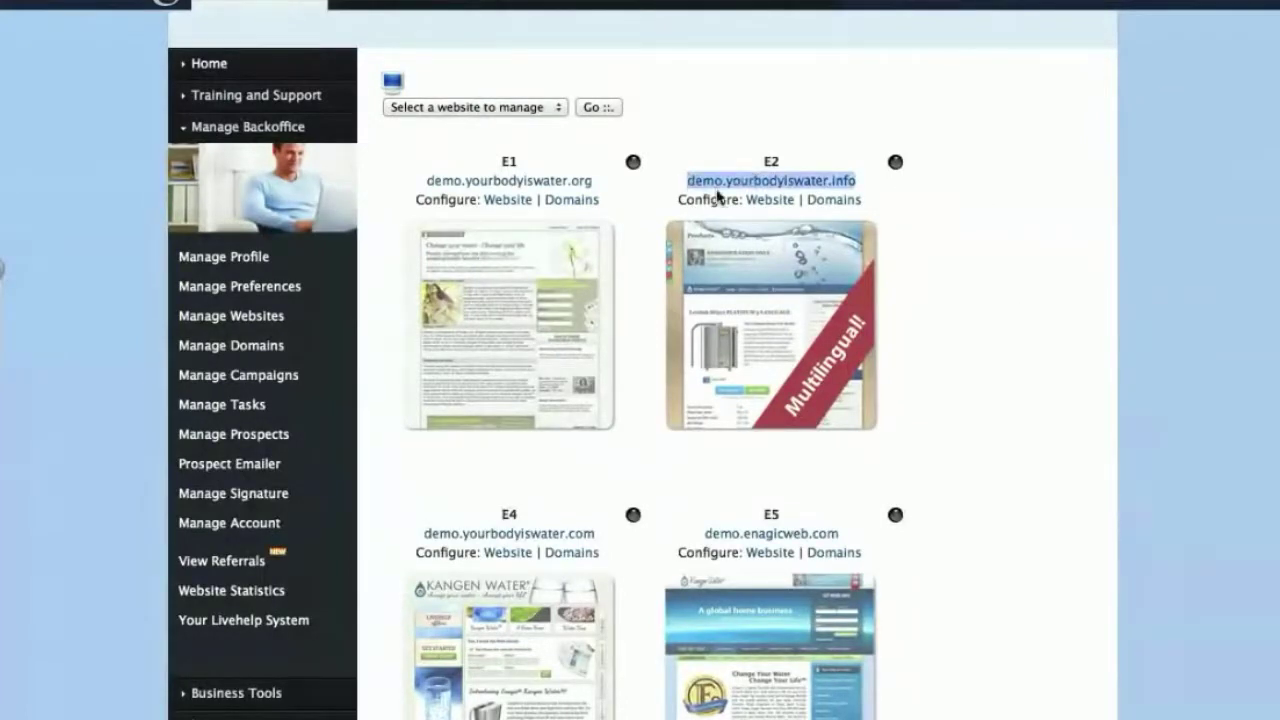
click(940, 214)
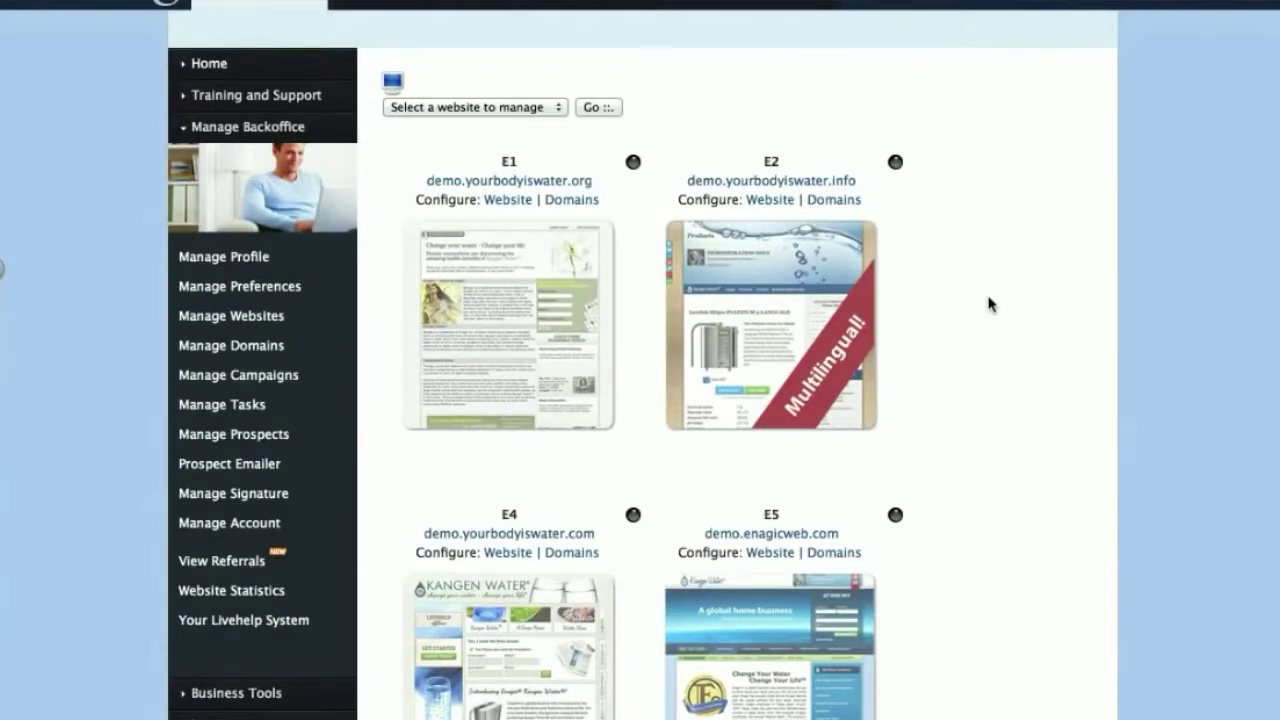
scroll(988, 305, down, 2)
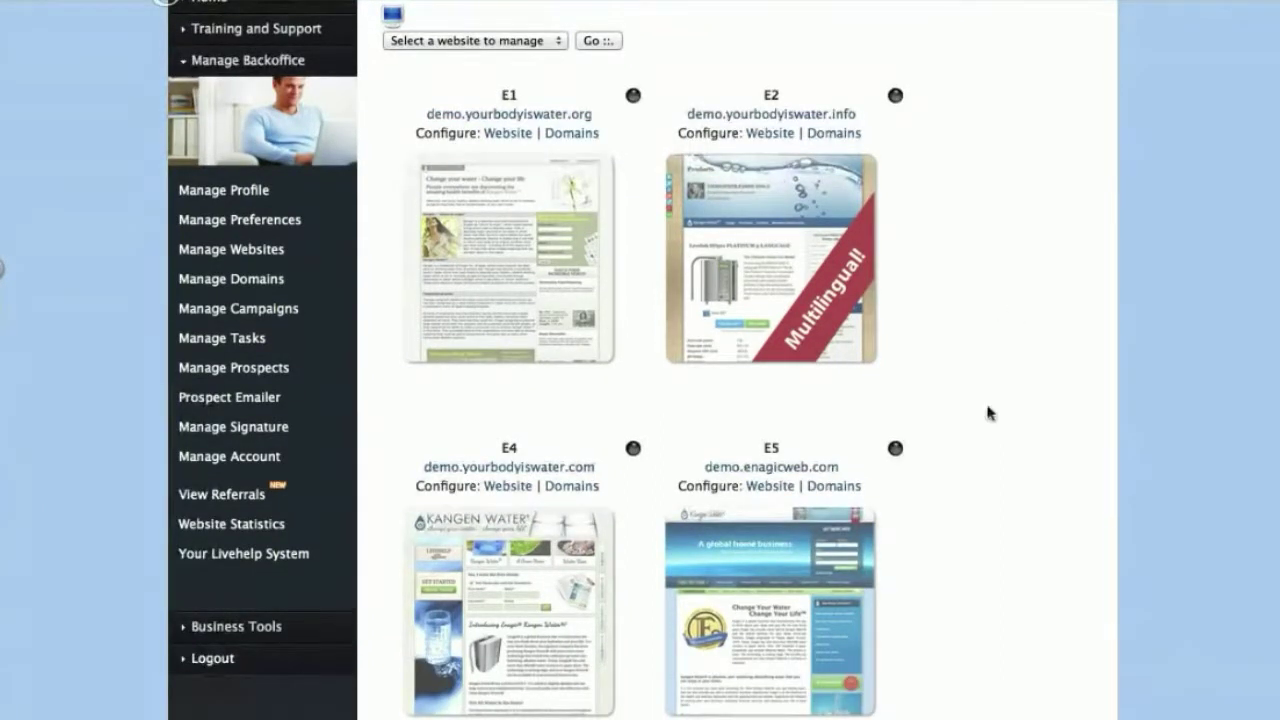
scroll(1012, 418, down, 1)
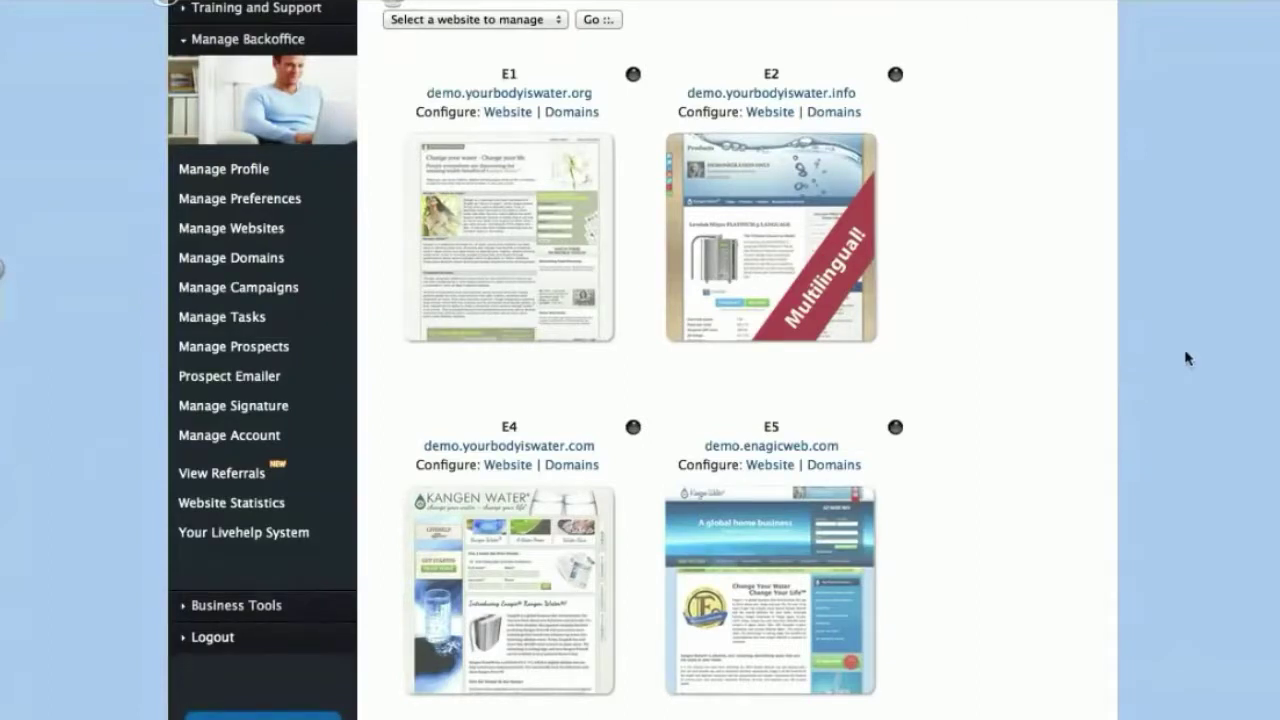
scroll(1214, 350, down, 1)
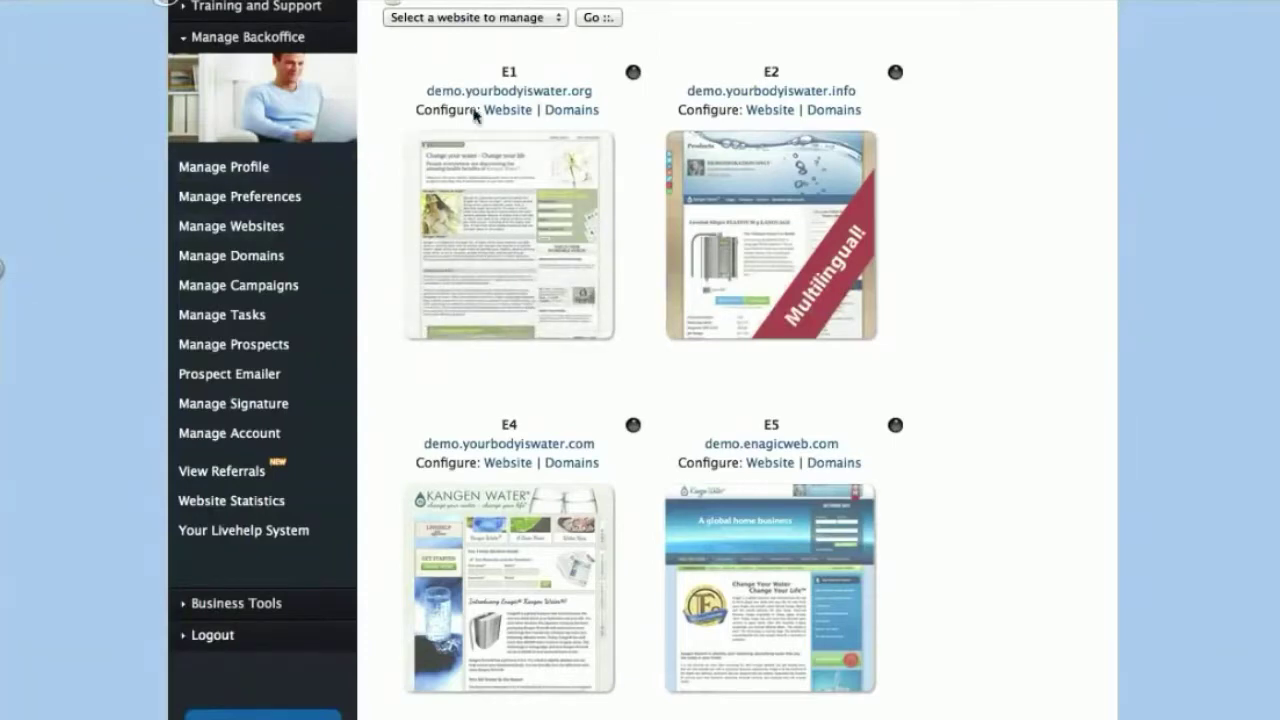
Step: Open the domain configuration from the E1 website and review the main domain and alias fields of each website
click(571, 110)
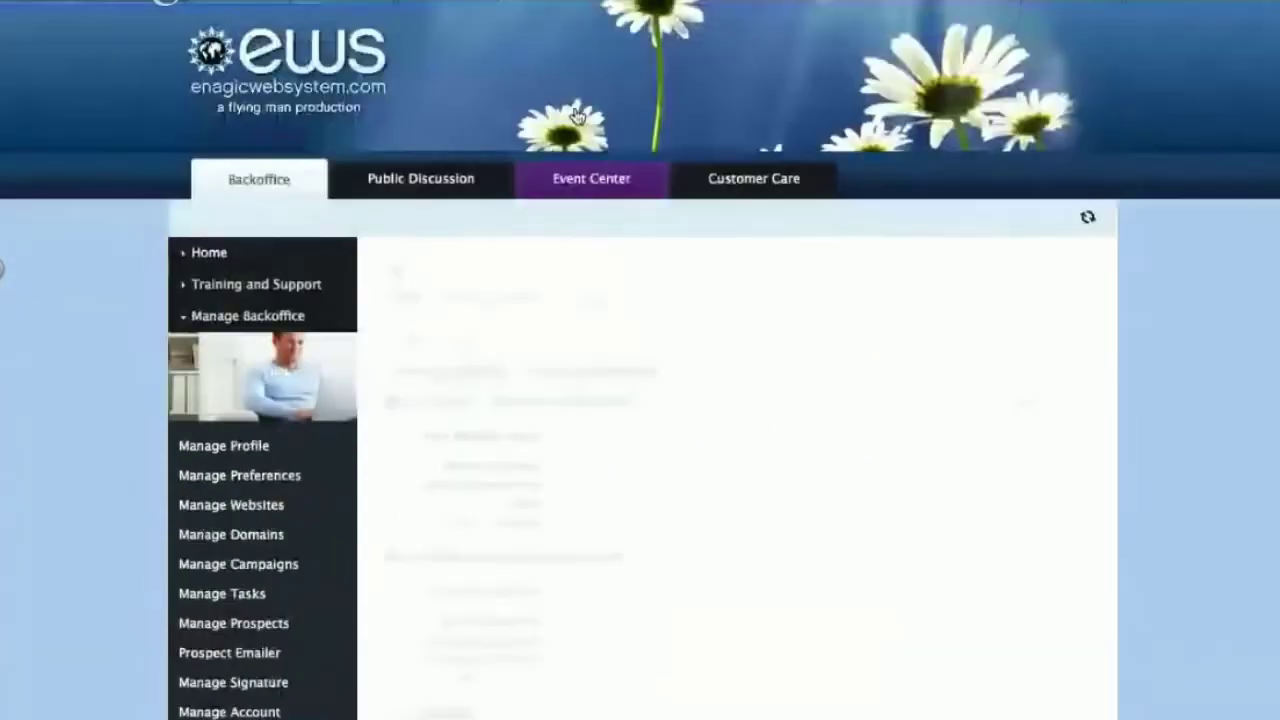
scroll(1158, 403, down, 5)
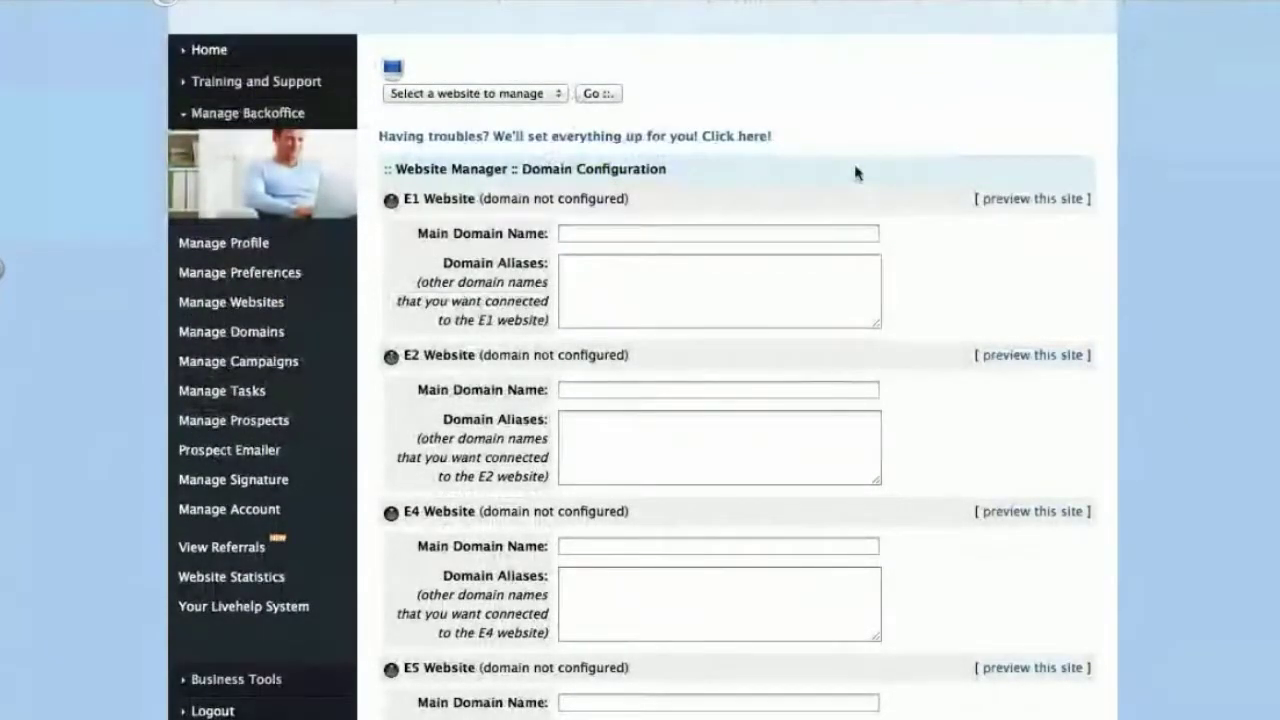
scroll(860, 178, down, 6)
scroll(866, 183, down, 12)
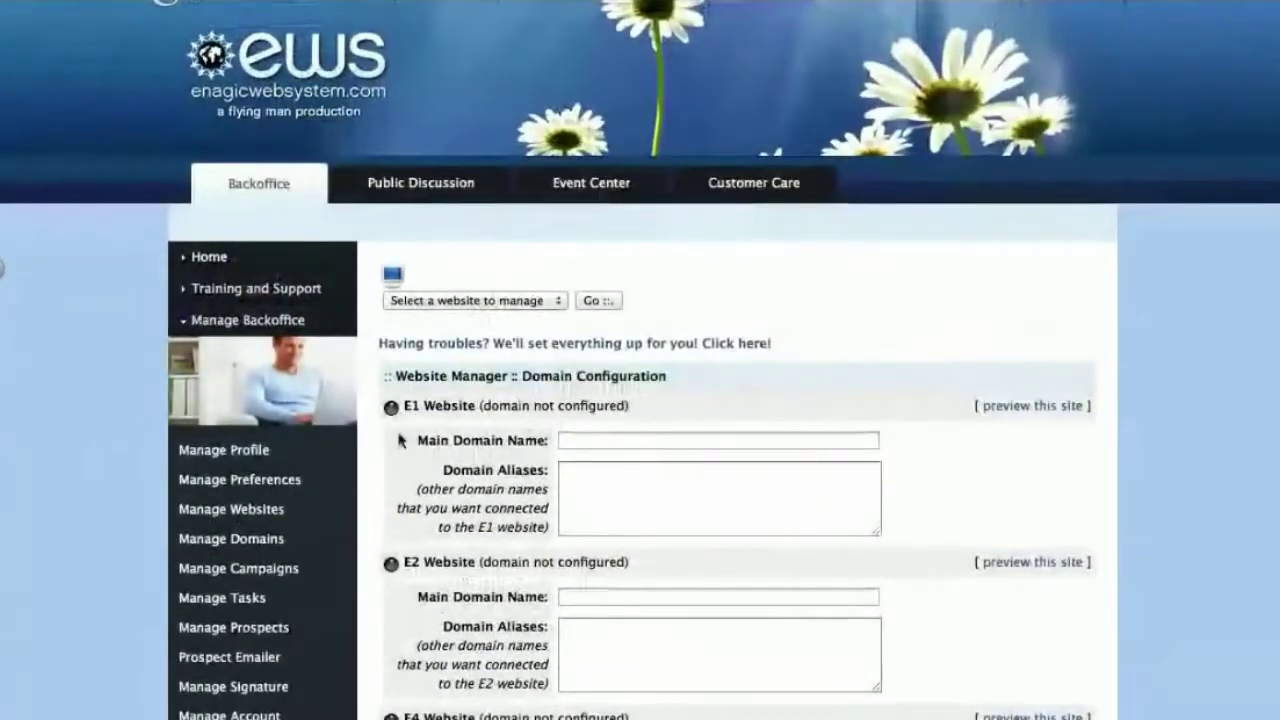
scroll(397, 437, down, 4)
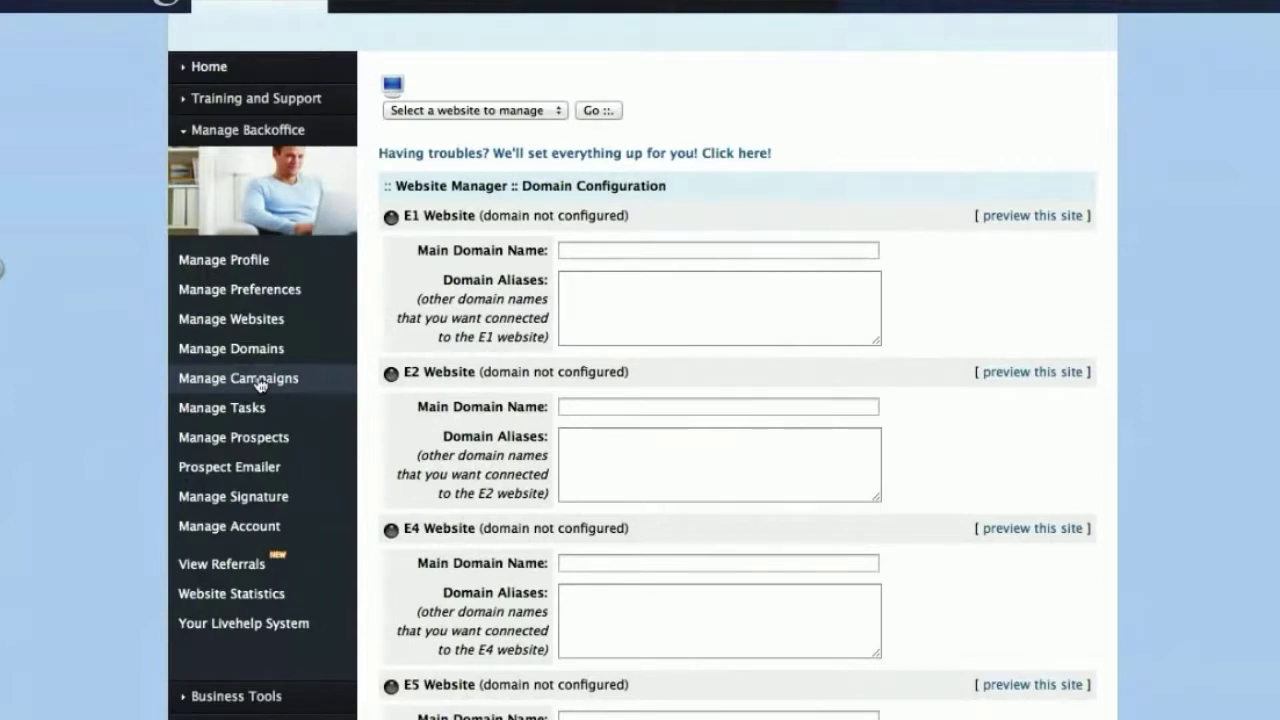
click(262, 348)
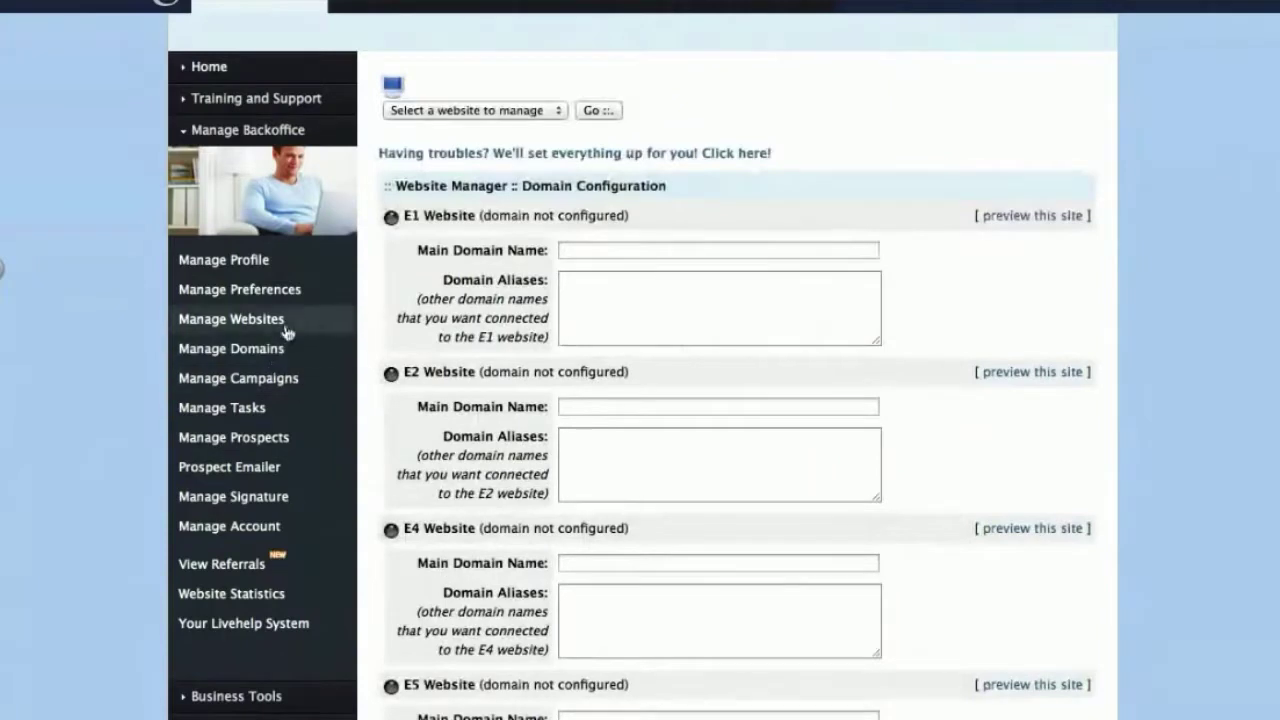
Step: Return to the managed websites overview and open the website configuration of E4
click(288, 322)
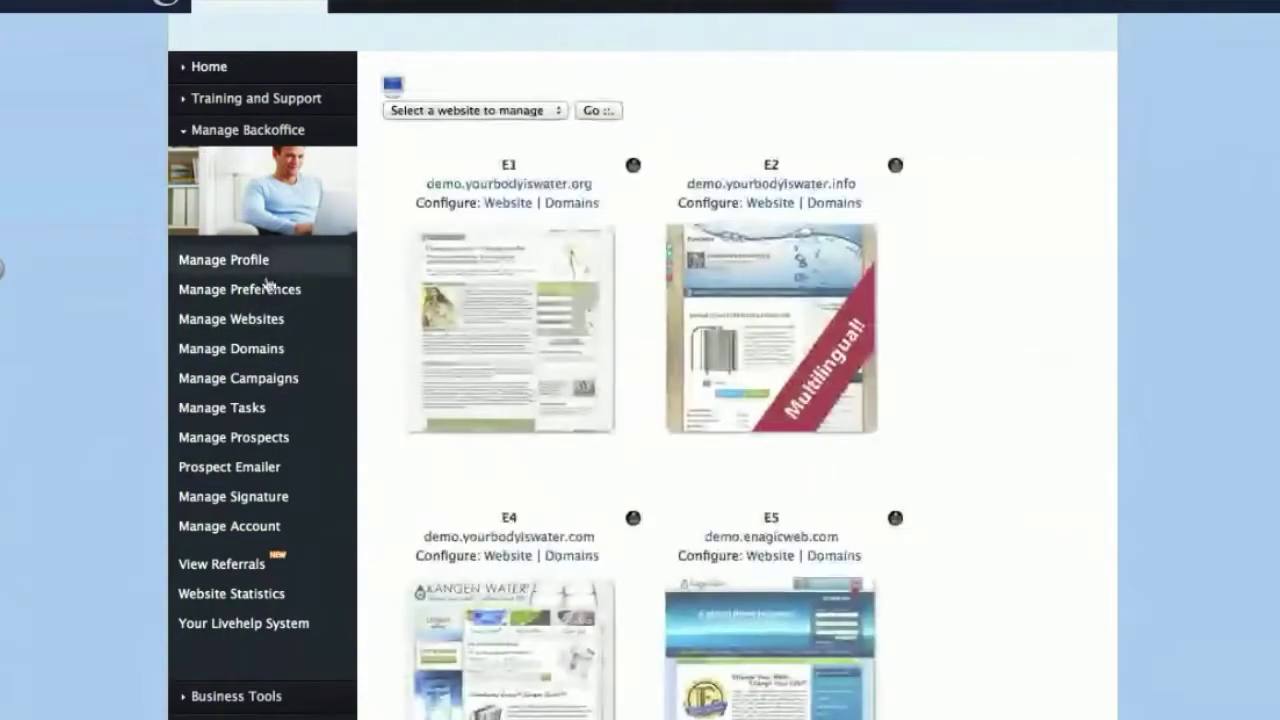
scroll(926, 280, down, 10)
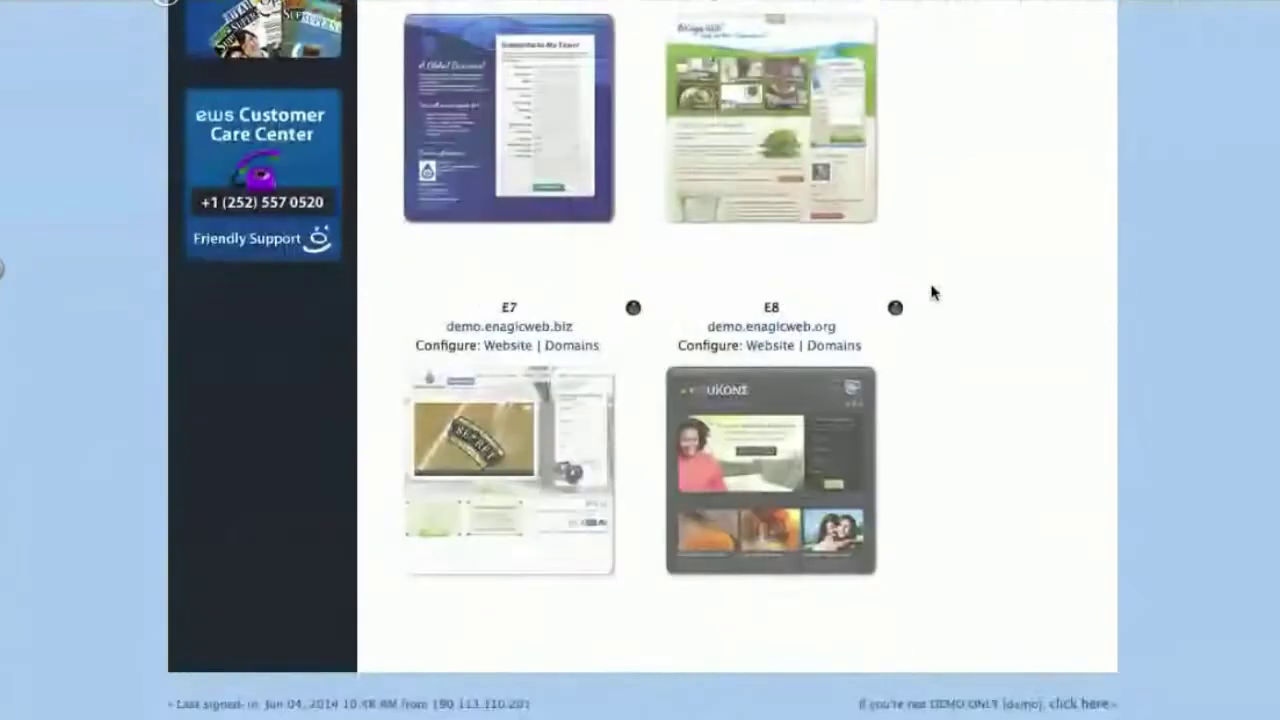
scroll(931, 290, up, 10)
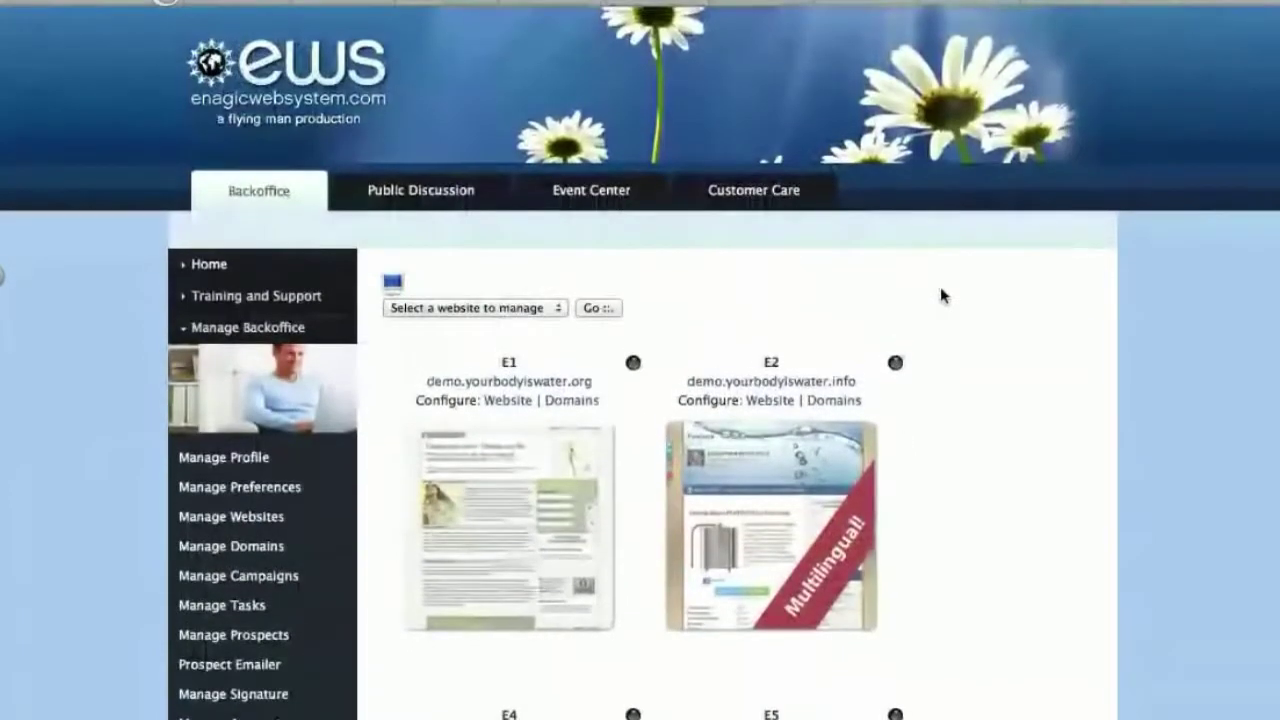
scroll(943, 291, down, 3)
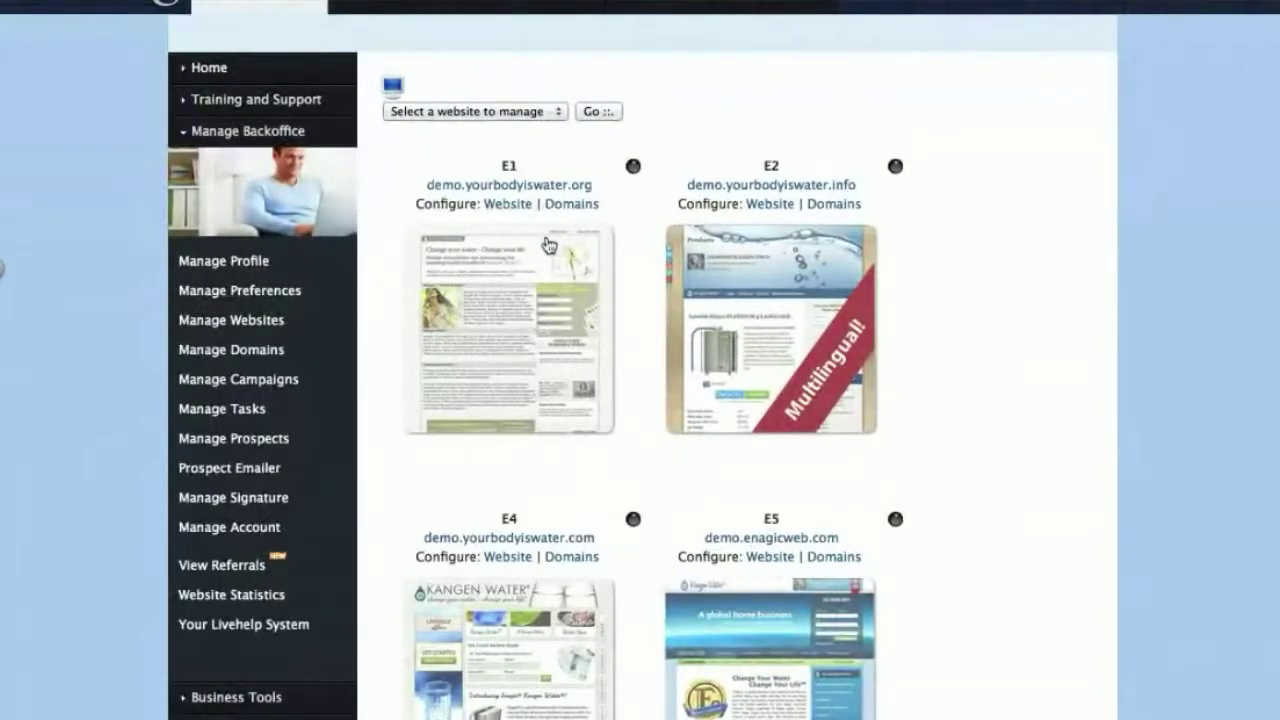
scroll(548, 245, down, 3)
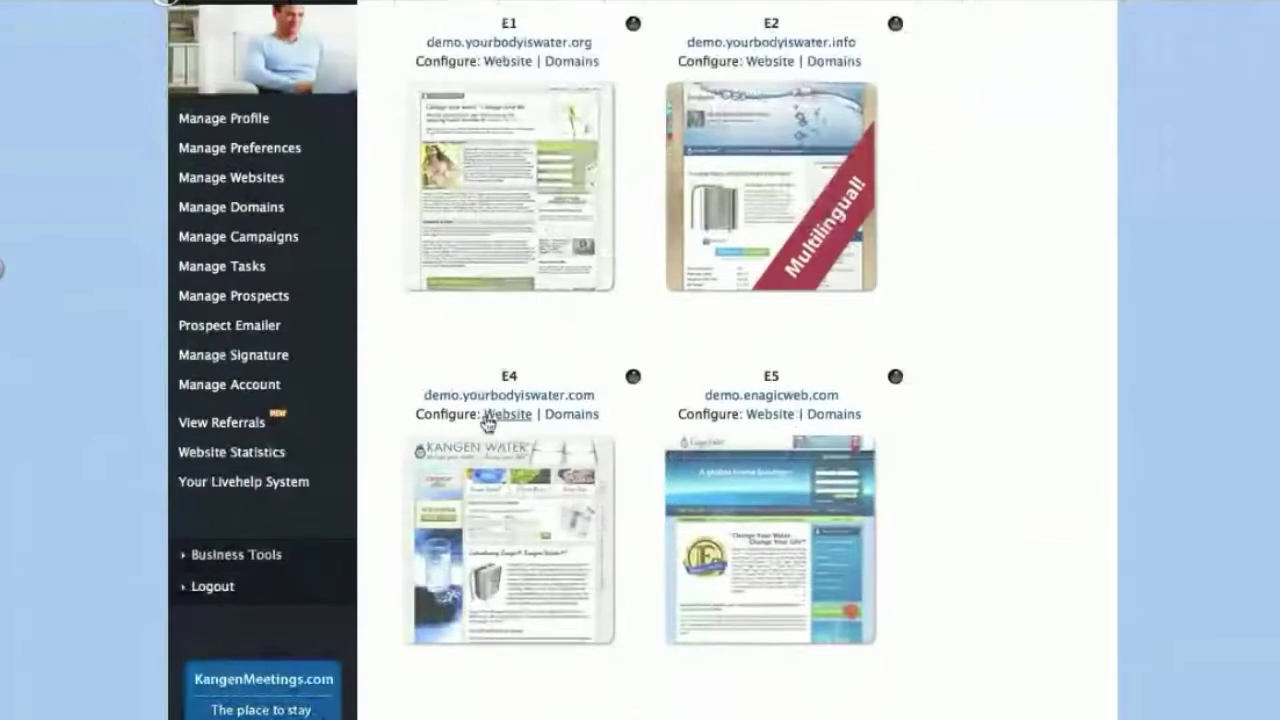
click(500, 416)
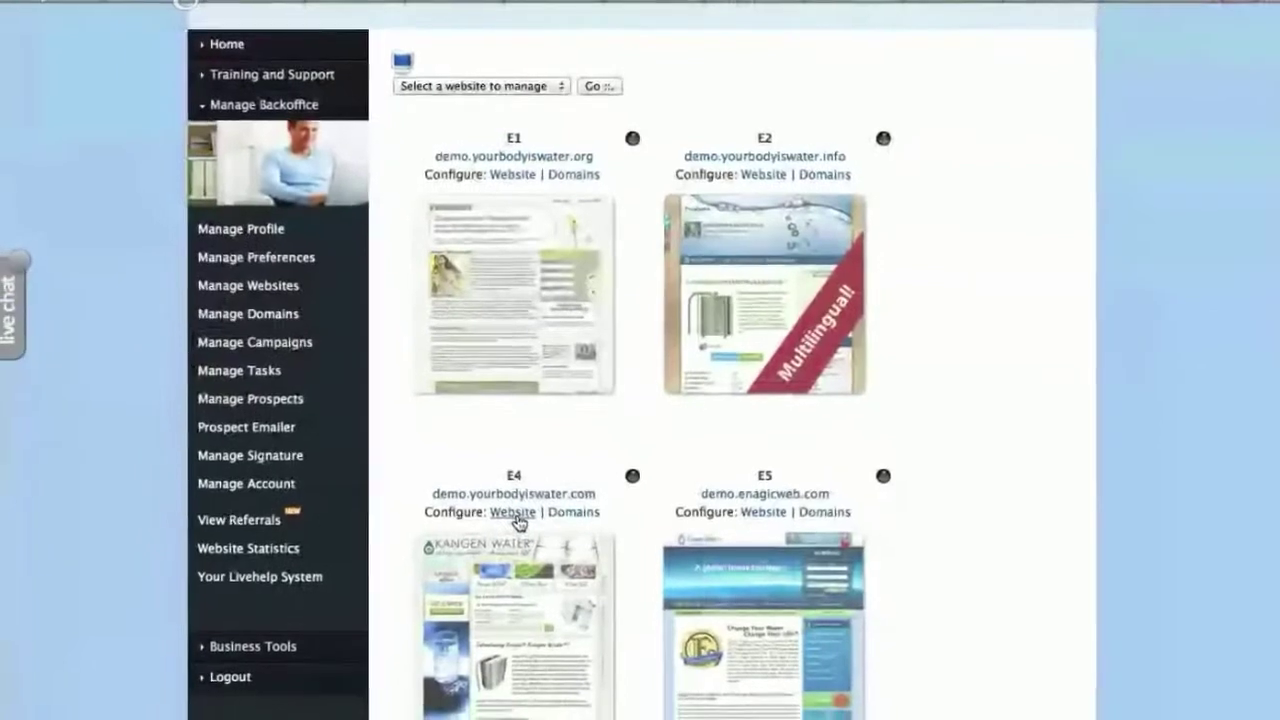
click(509, 521)
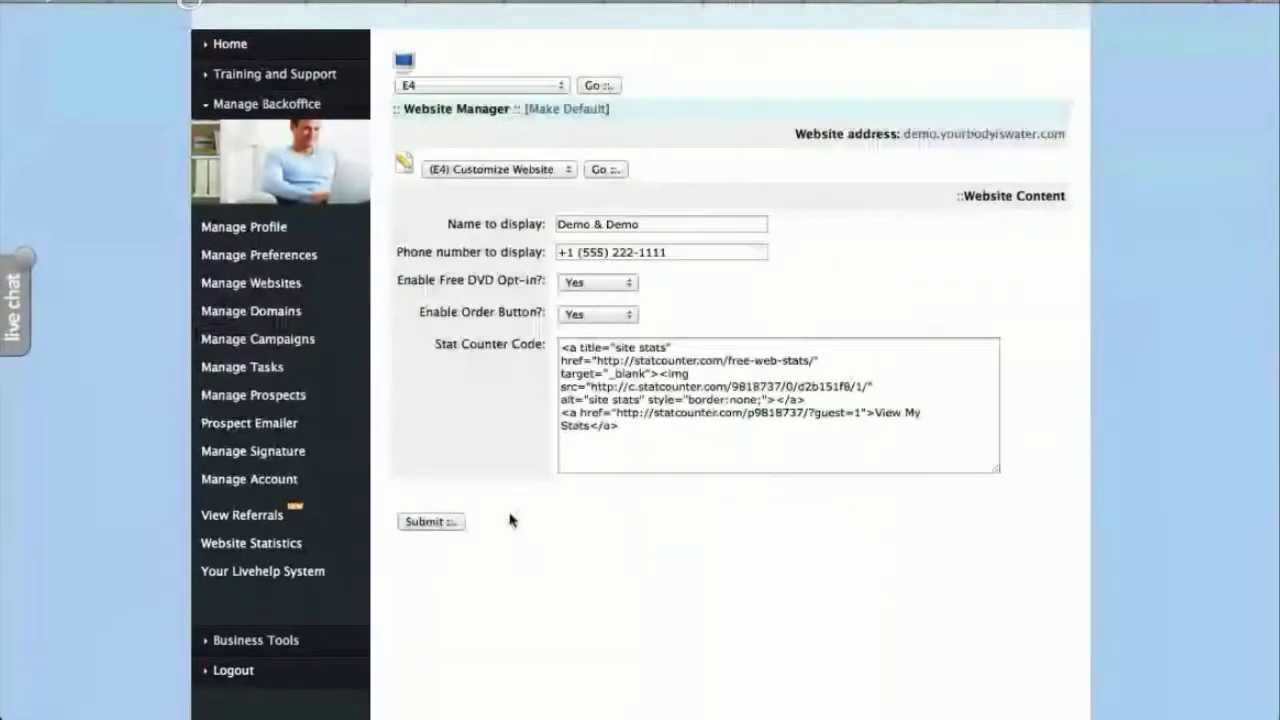
Step: Examine the display name and phone number fields in the E4 website content settings
scroll(660, 585, up, 2)
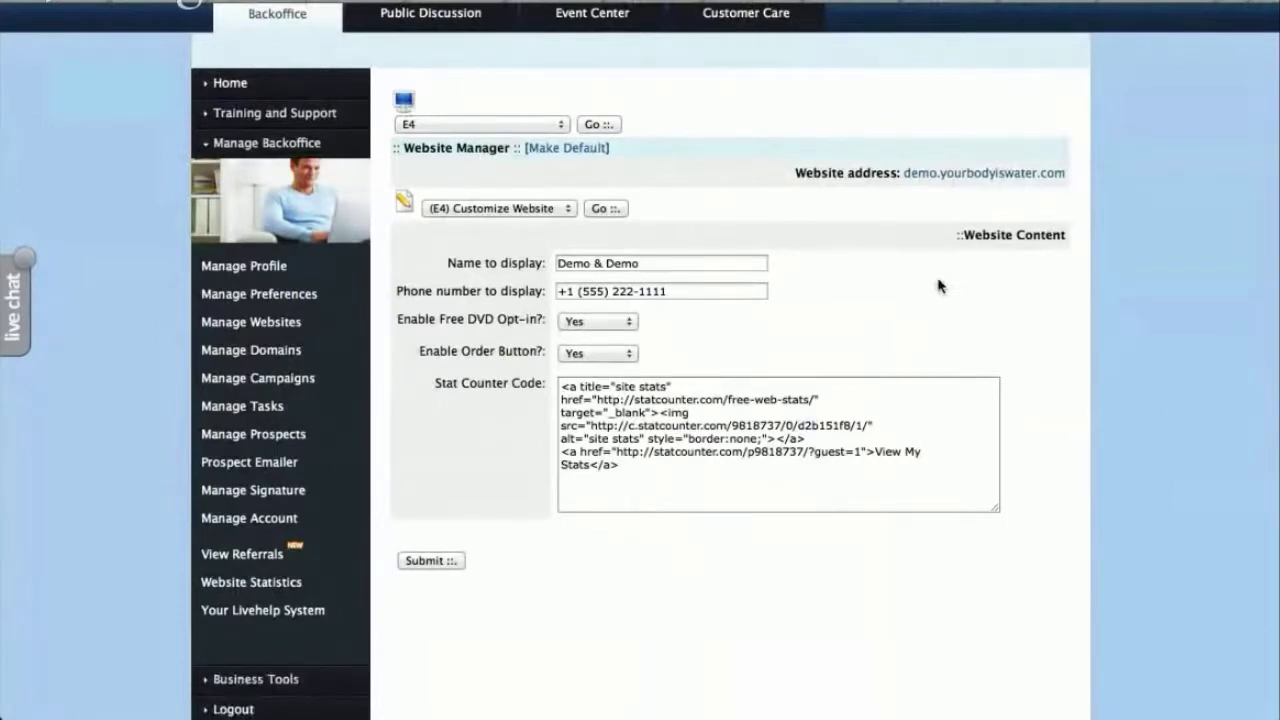
drag(686, 261, 498, 268)
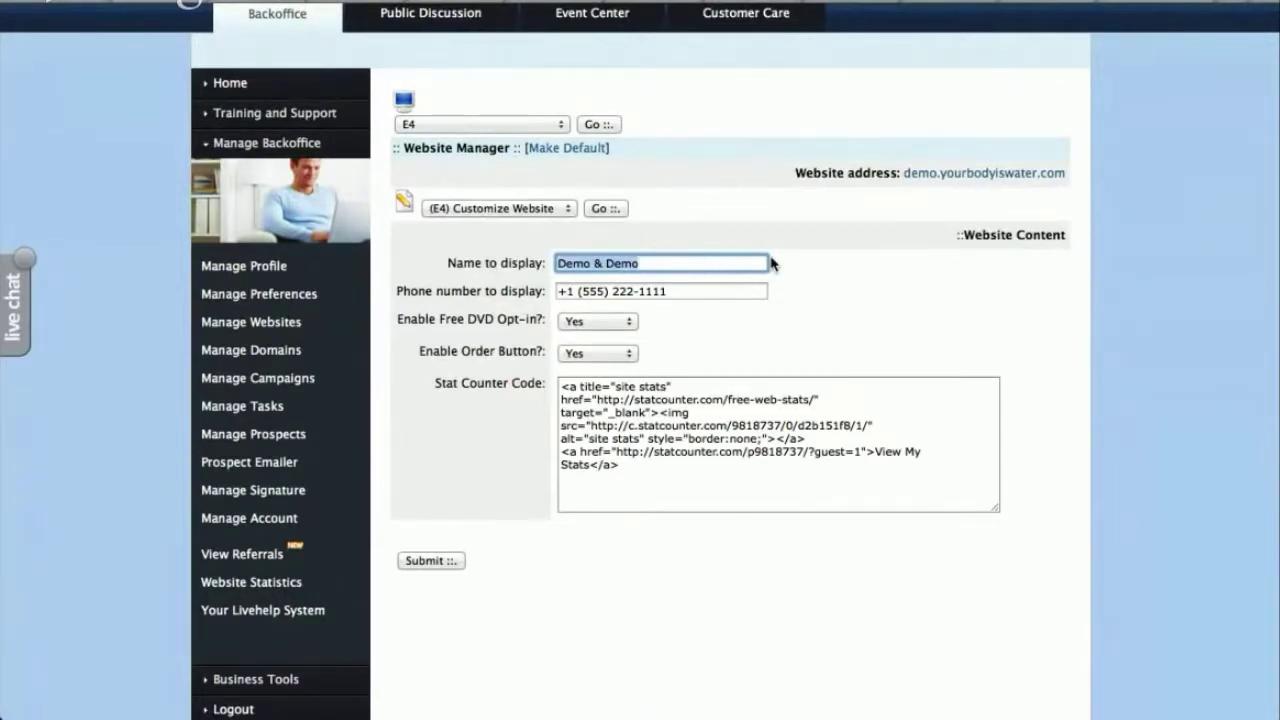
drag(645, 262, 520, 256)
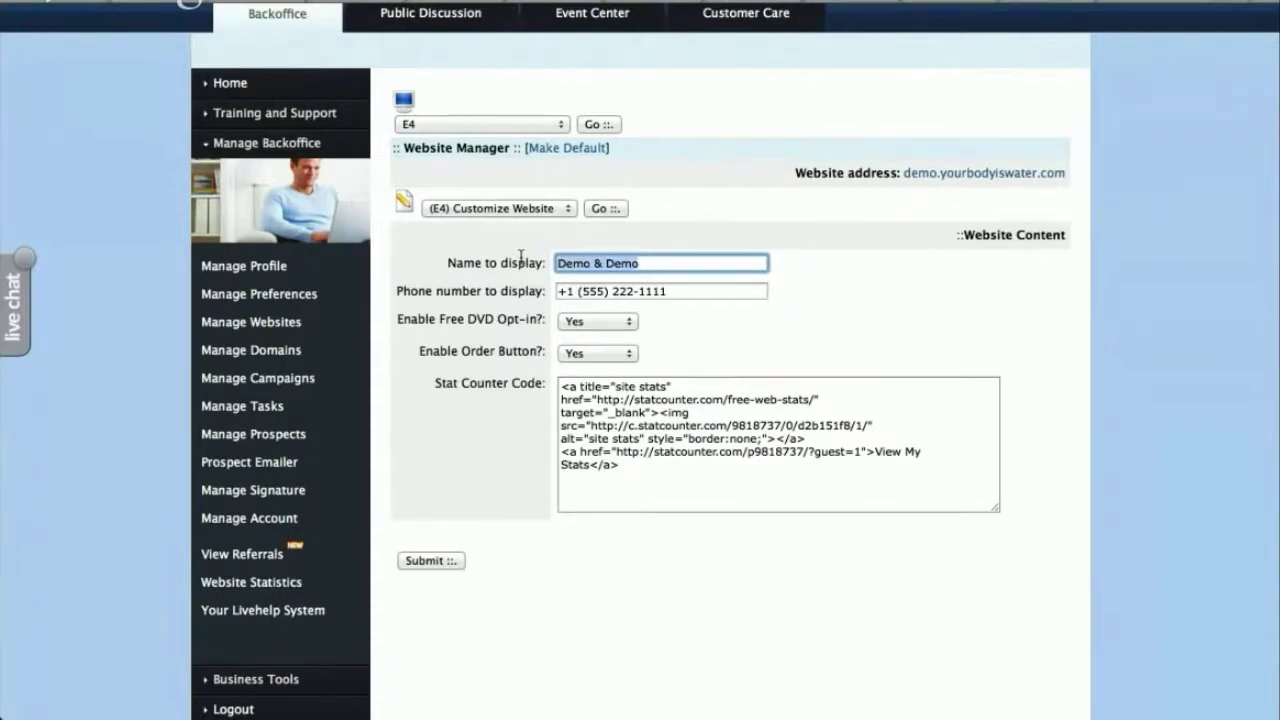
click(704, 295)
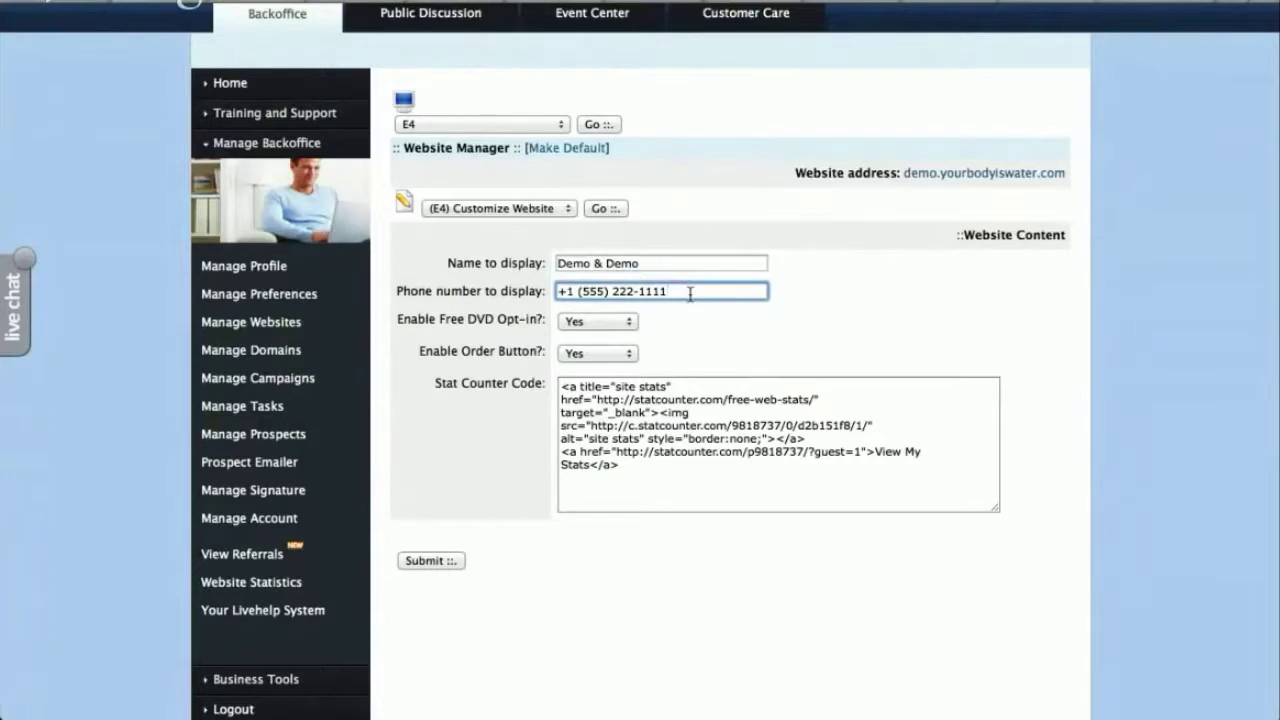
drag(690, 293, 409, 265)
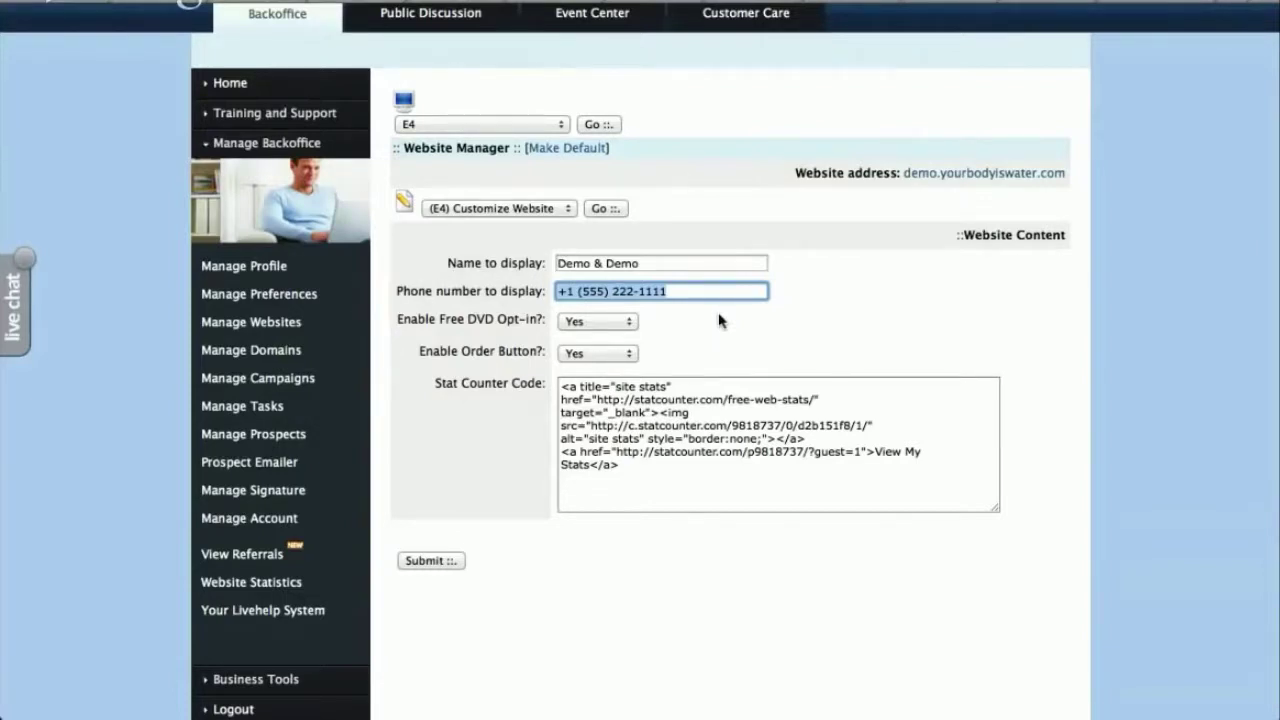
click(696, 291)
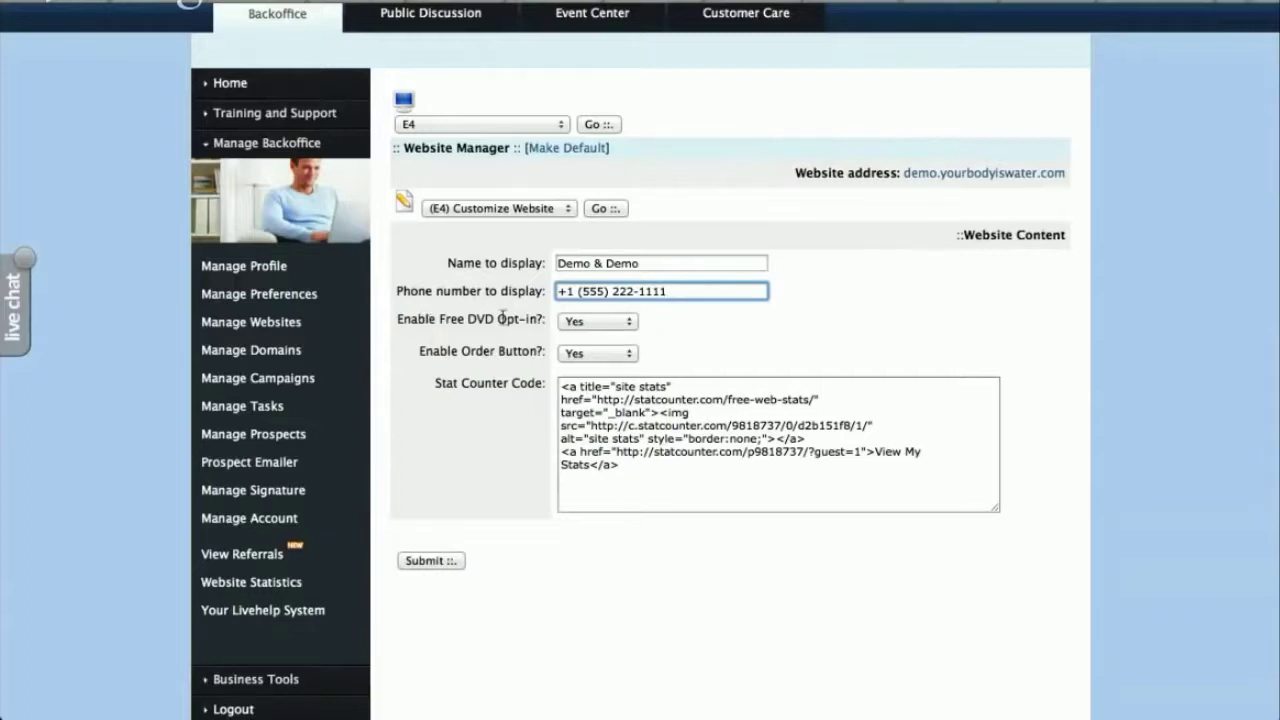
Step: Set both the Free DVD opt-in and the order button of the E4 website to No
drag(398, 320, 588, 323)
click(628, 325)
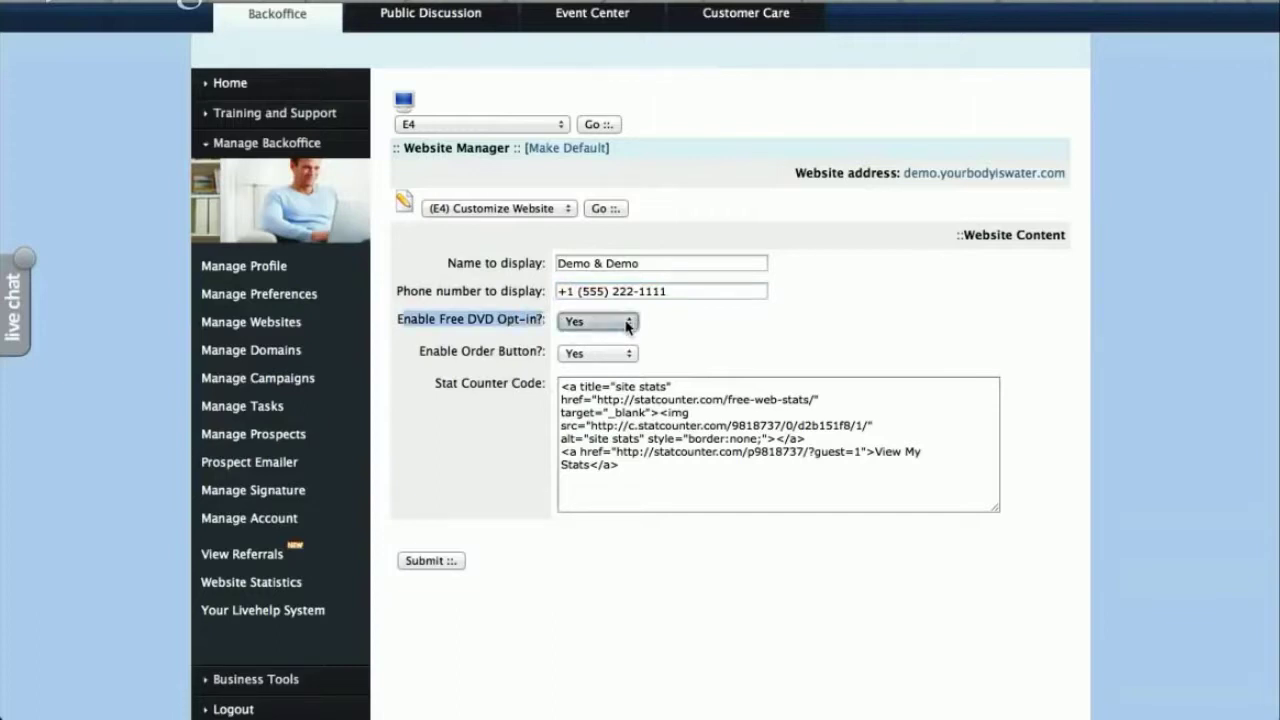
key(Down)
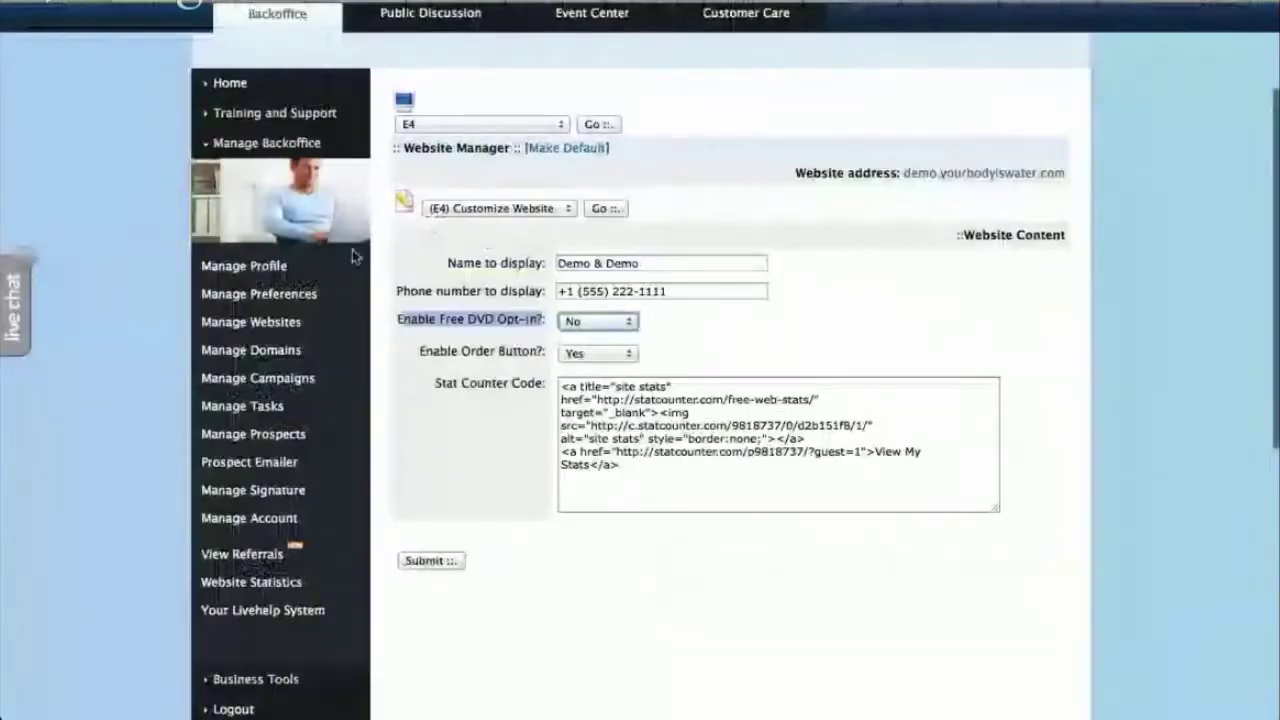
click(604, 358)
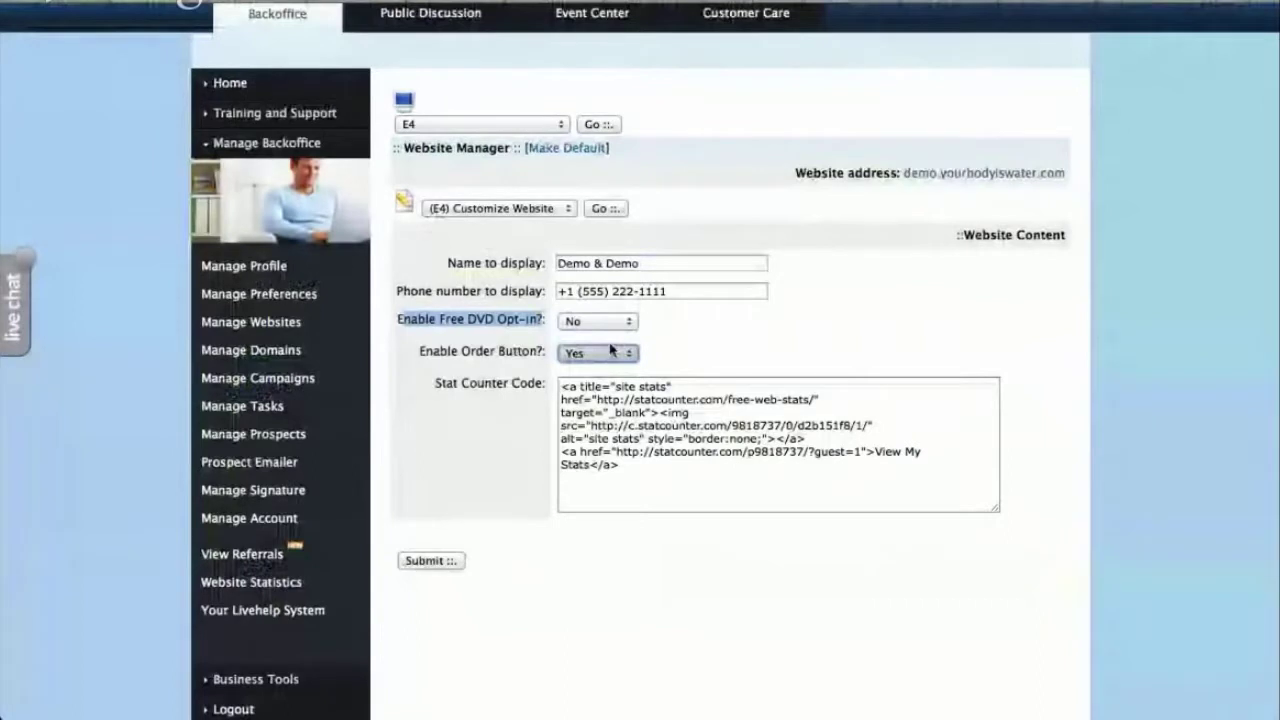
key(Up)
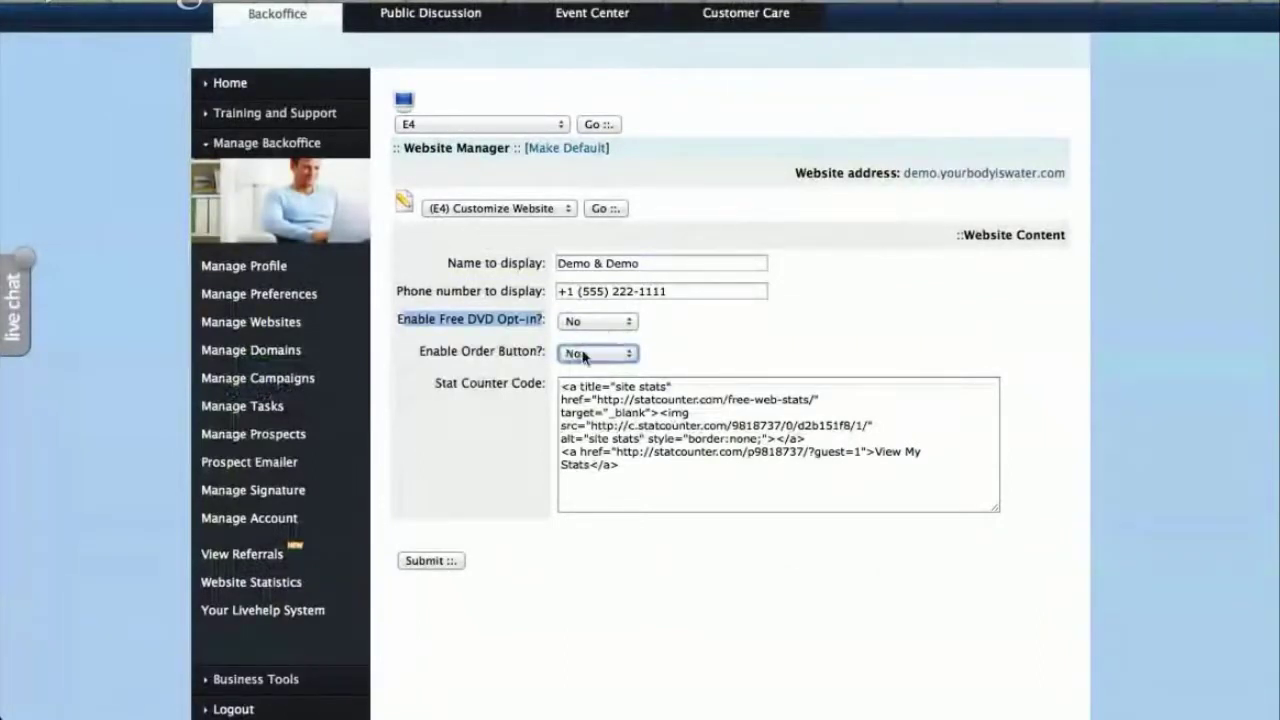
key(Down)
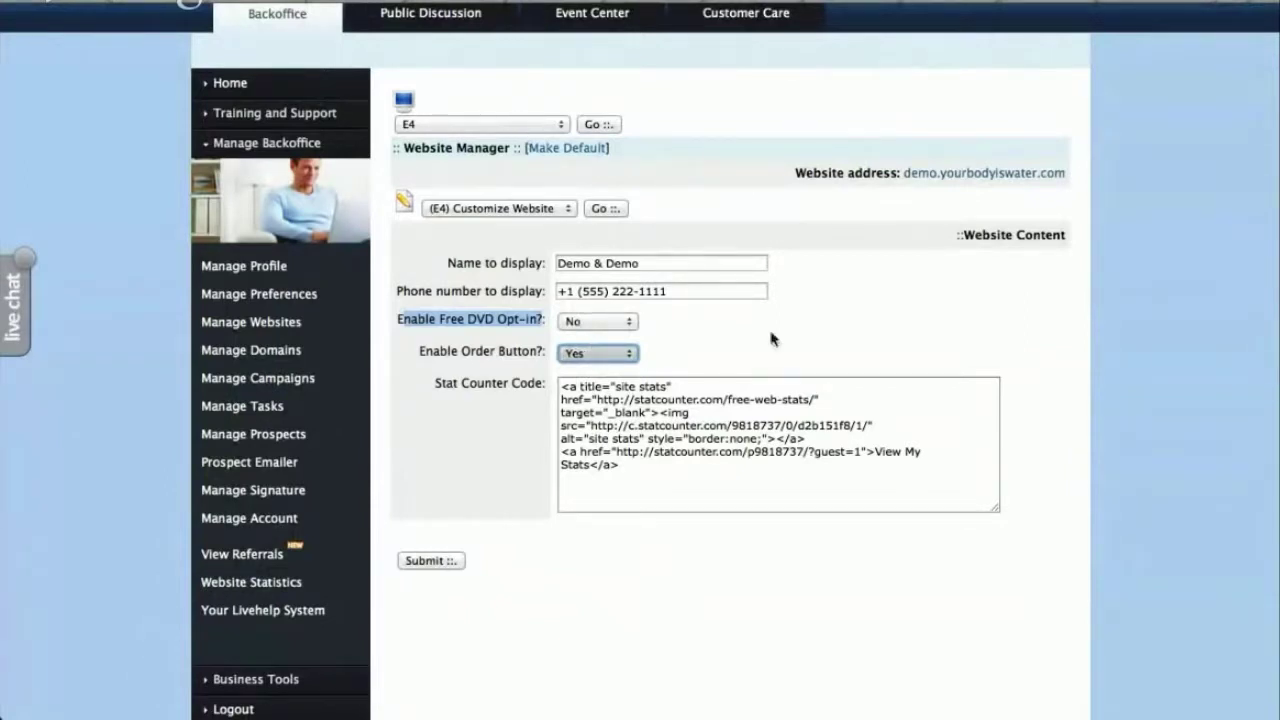
key(Up)
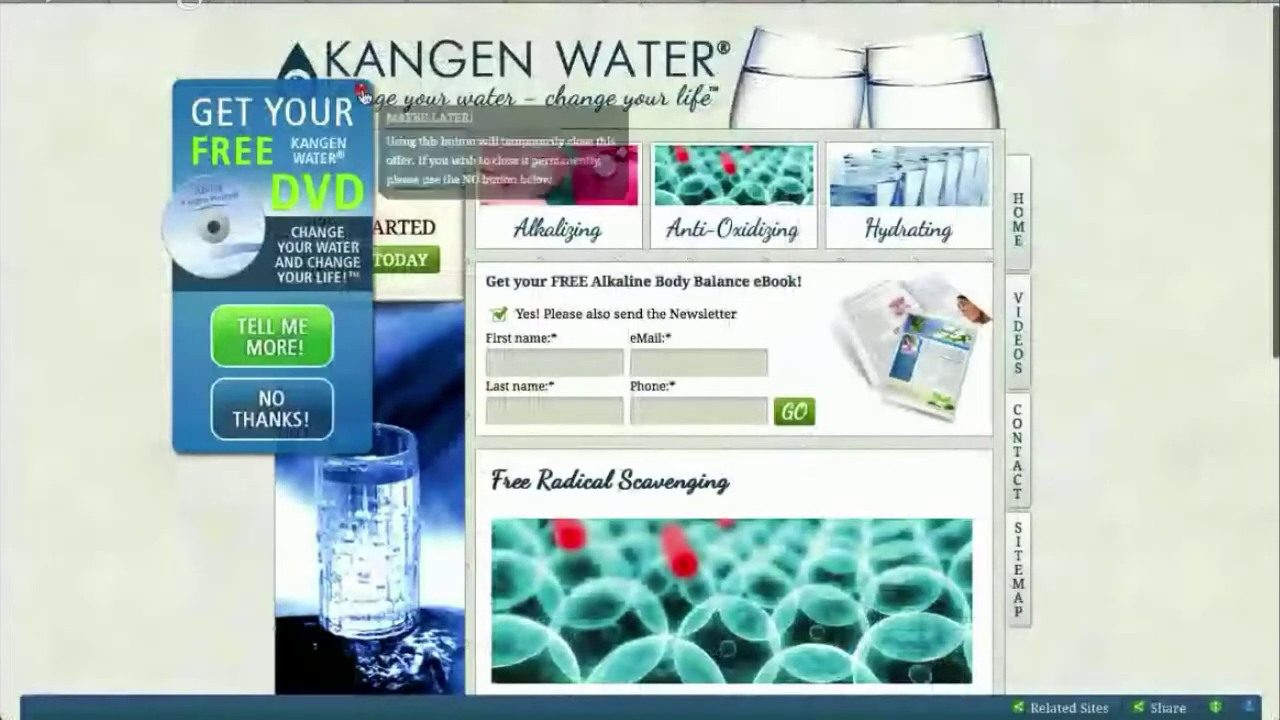
Step: Dismiss the free DVD offer on the live Kangen Water site and proceed through ordering to the machine selection
click(361, 89)
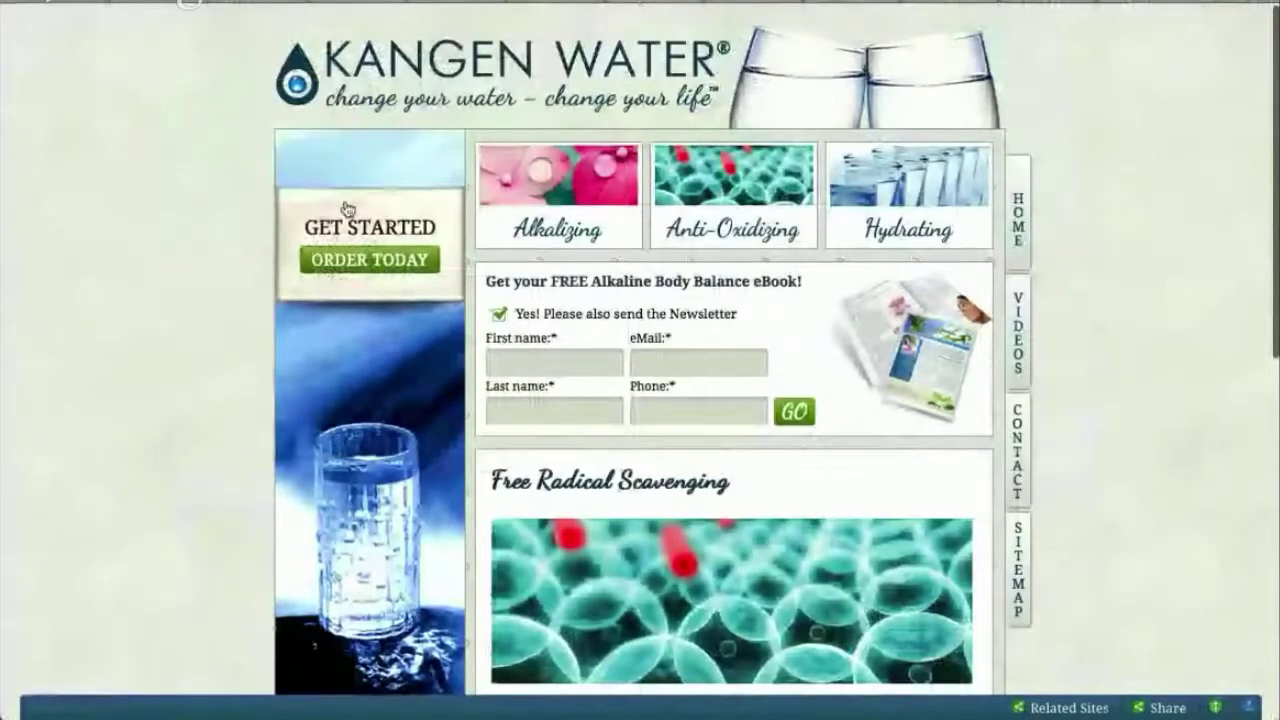
click(398, 263)
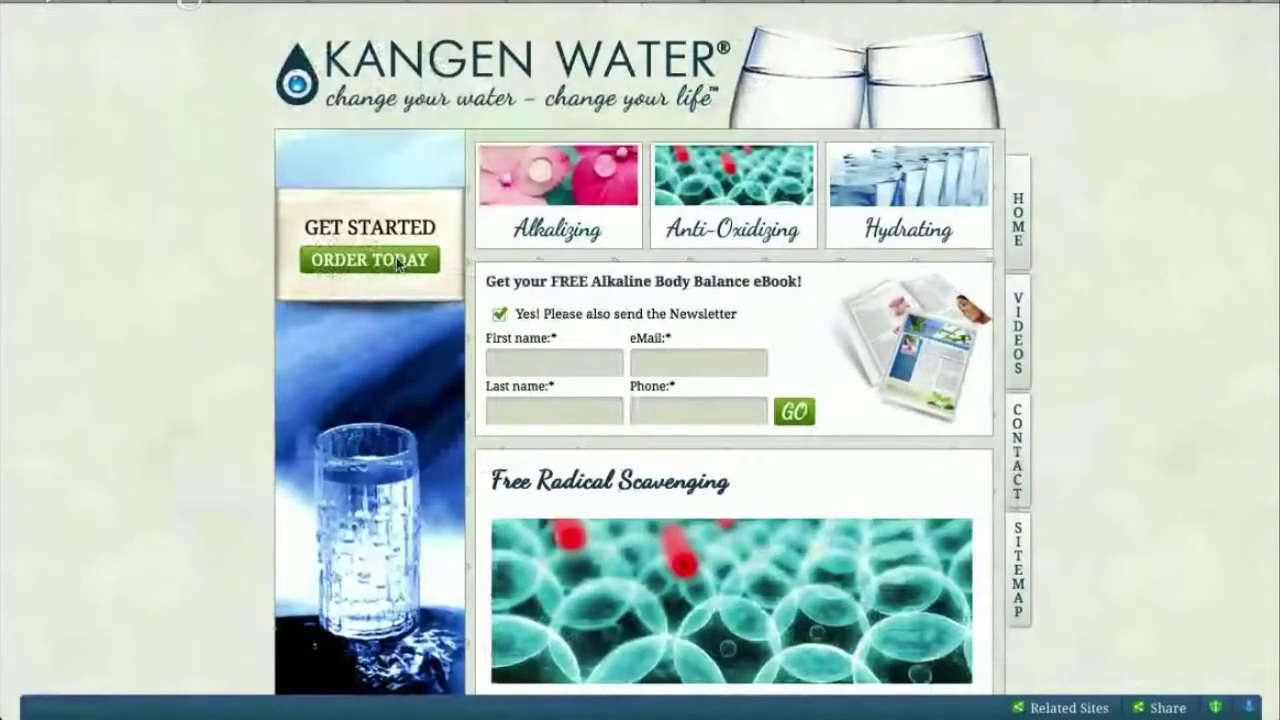
scroll(1048, 405, down, 1)
scroll(1048, 405, down, 2)
click(576, 405)
Step: Review the most popular machine models and highlight the price of the LeveLuk SD501 Platinum
scroll(1071, 348, down, 3)
scroll(1071, 348, down, 2)
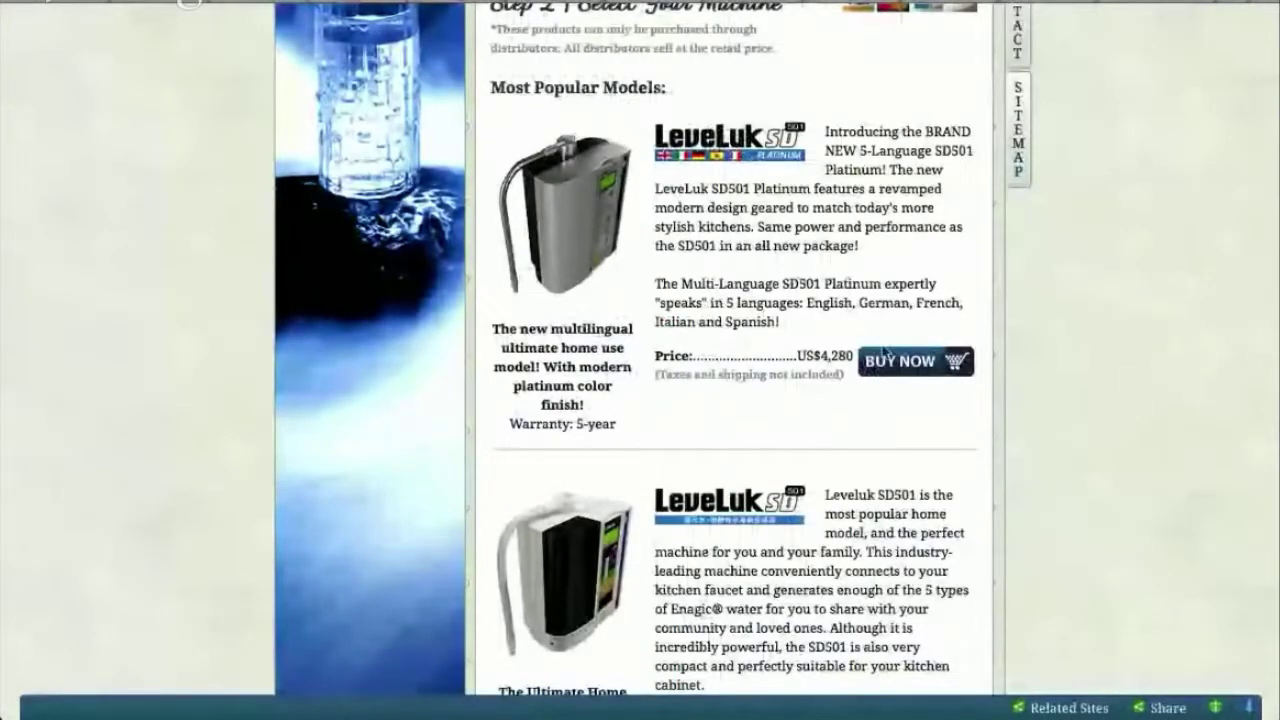
drag(803, 338, 858, 376)
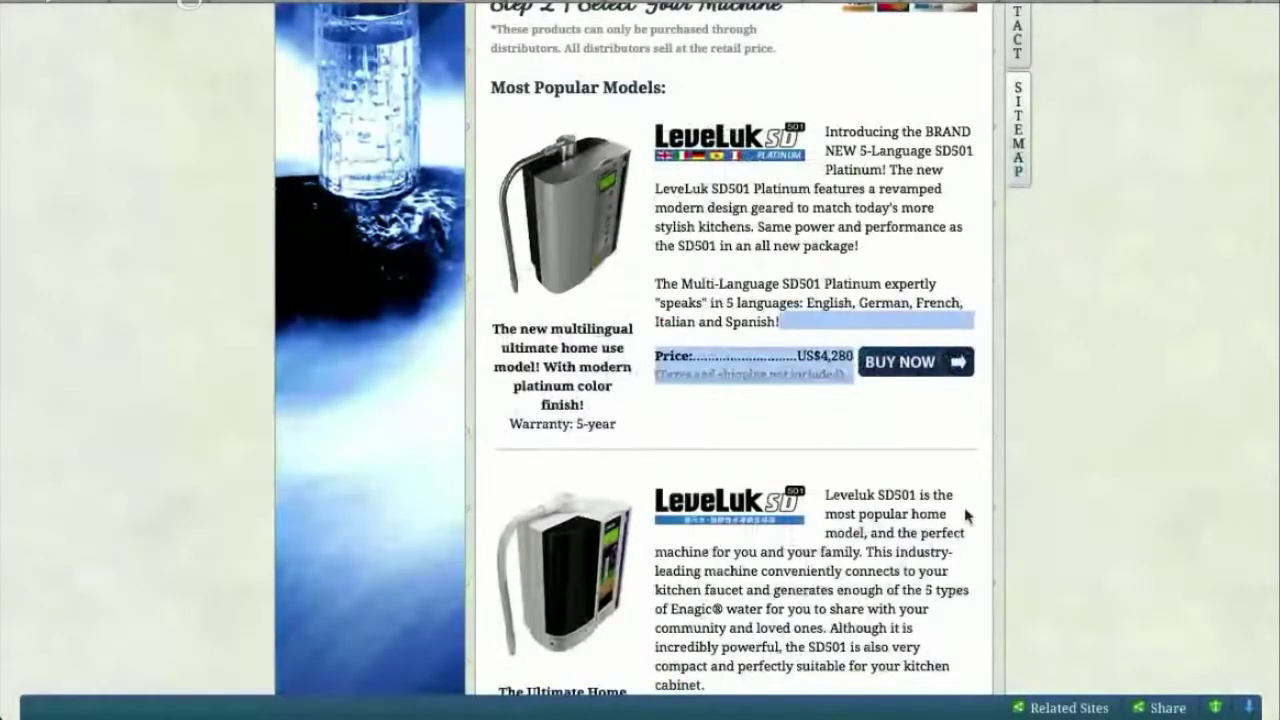
click(920, 432)
drag(798, 355, 853, 357)
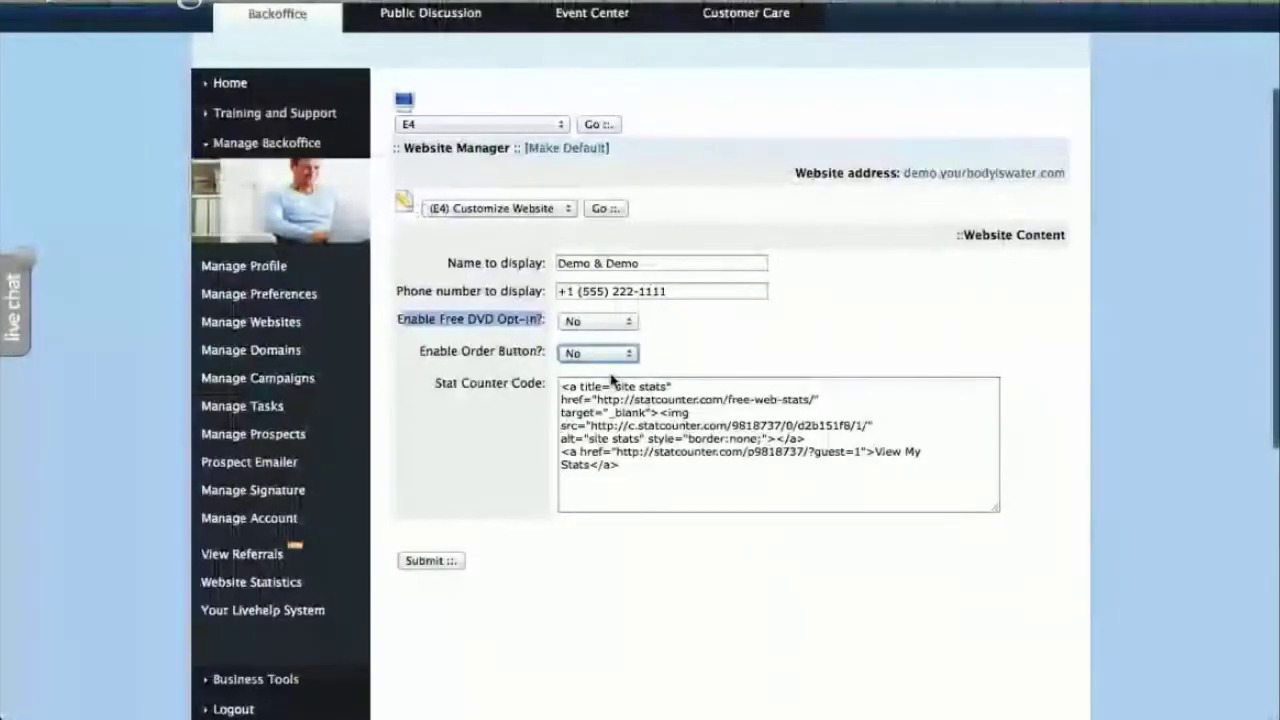
Step: Toggle the E4 order button to Yes and back to No, then submit the website content settings
click(622, 356)
click(610, 352)
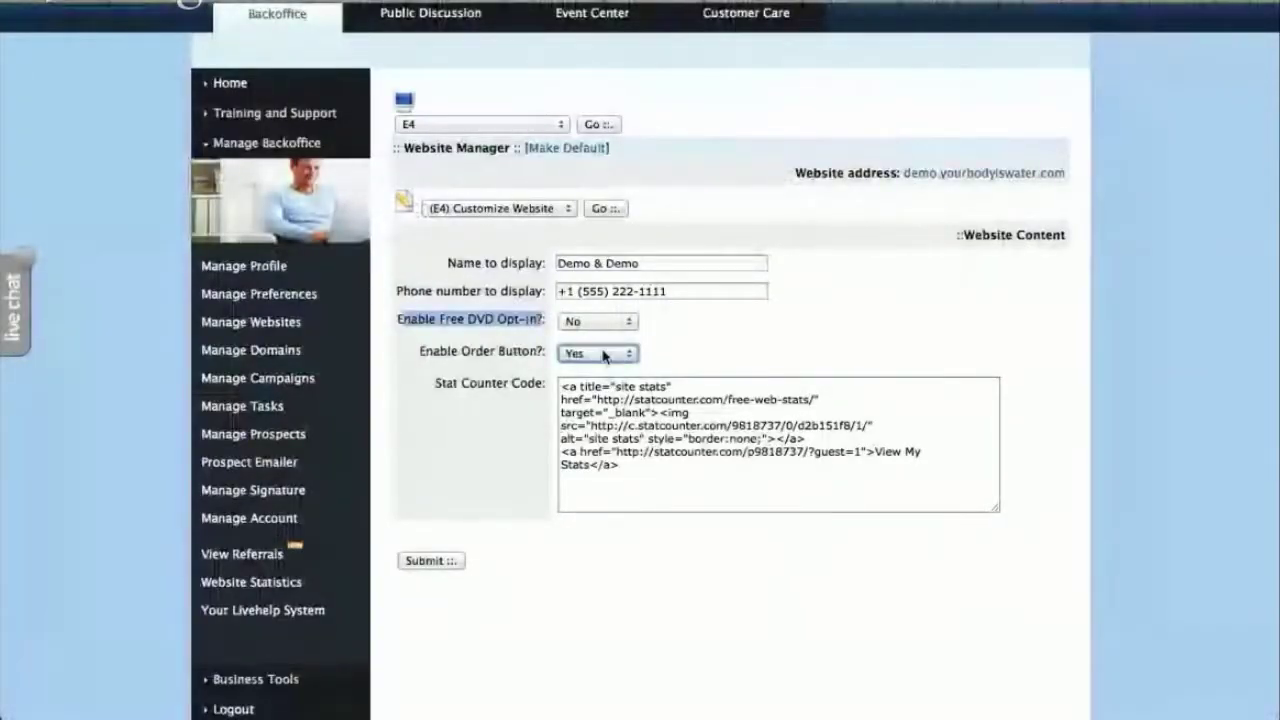
click(605, 345)
click(611, 322)
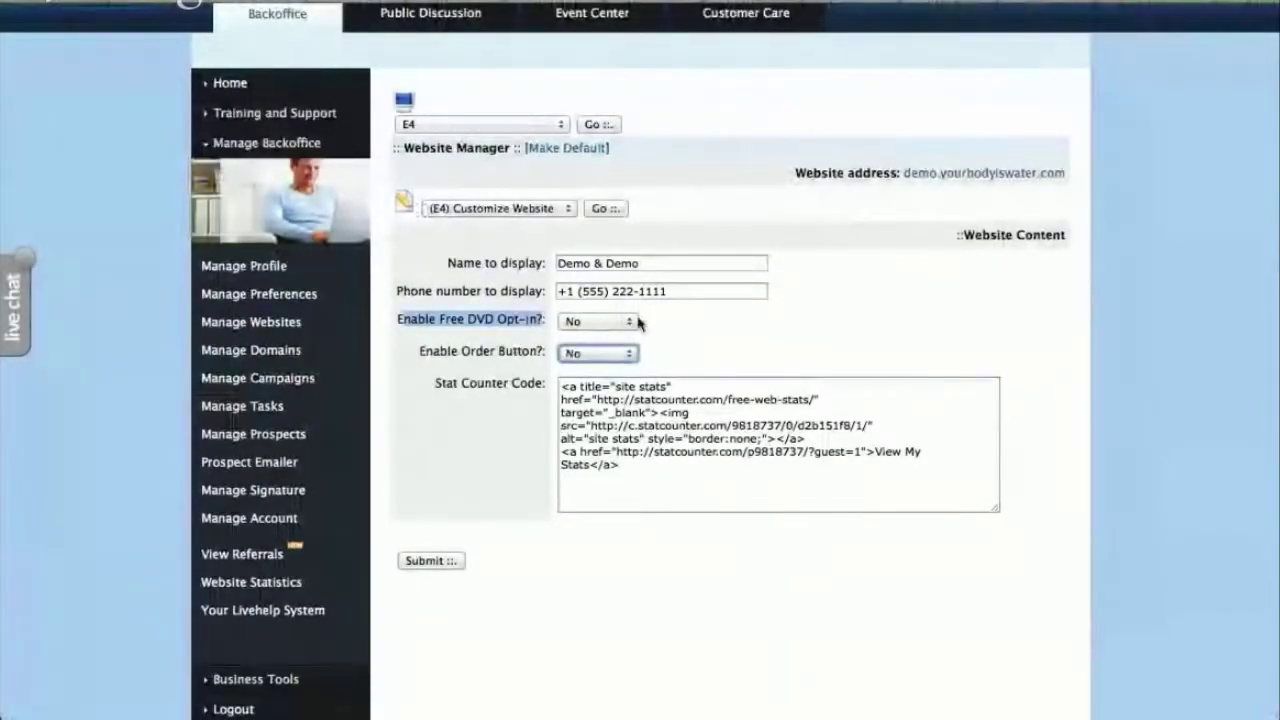
drag(718, 494, 537, 373)
click(432, 561)
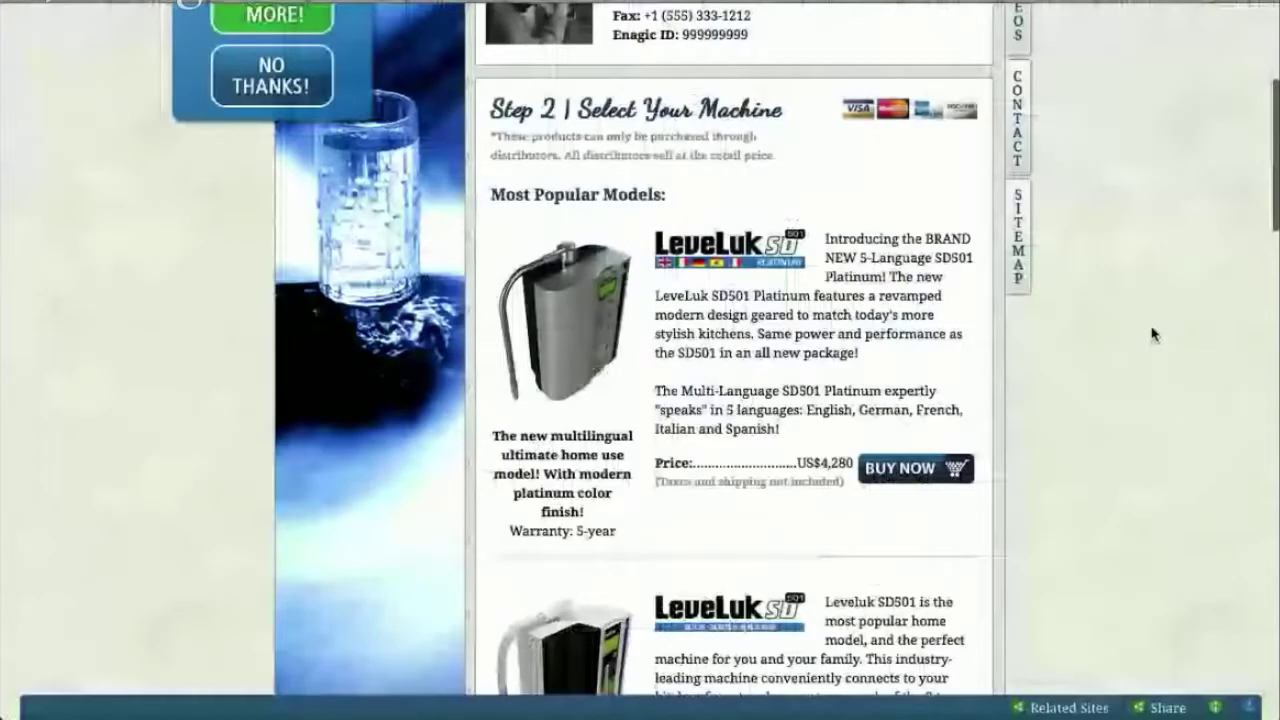
Step: Check the live Kangen Water home page for the DVD offer and order button, then return to the backoffice
scroll(1152, 333, up, 3)
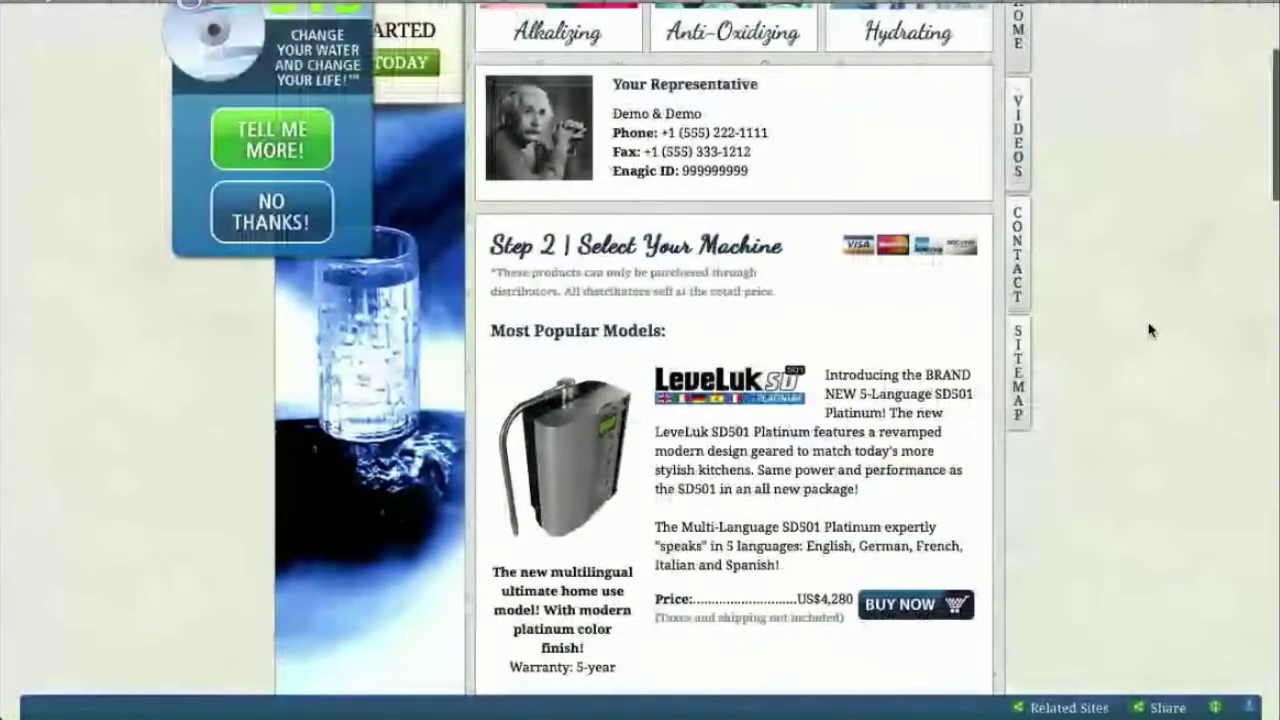
scroll(1150, 330, up, 4)
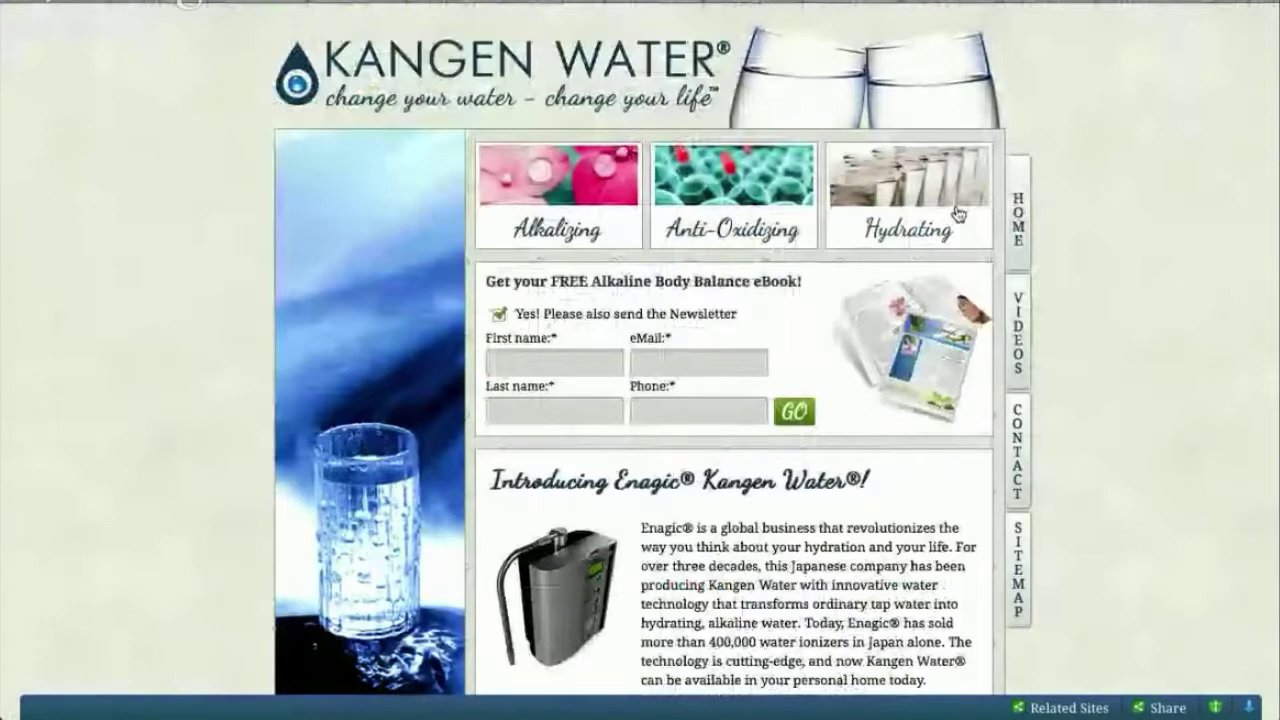
scroll(1175, 230, down, 1)
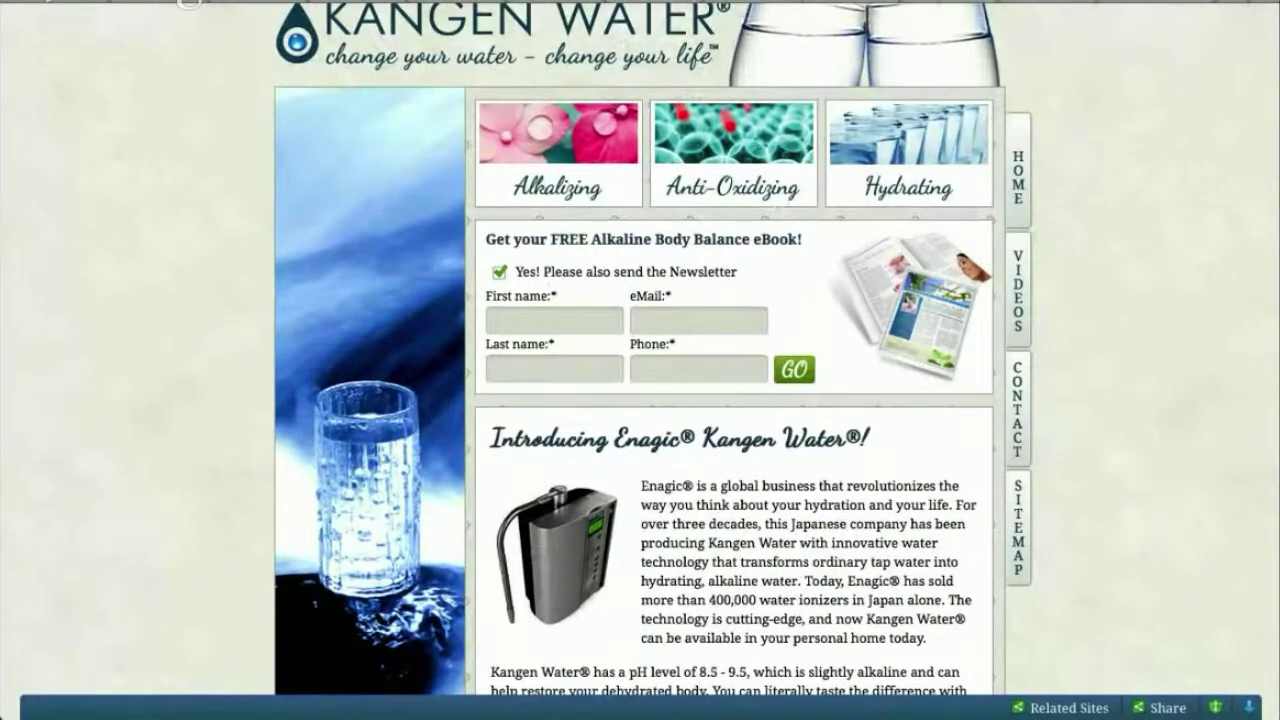
click(540, 2)
click(440, 2)
click(345, 3)
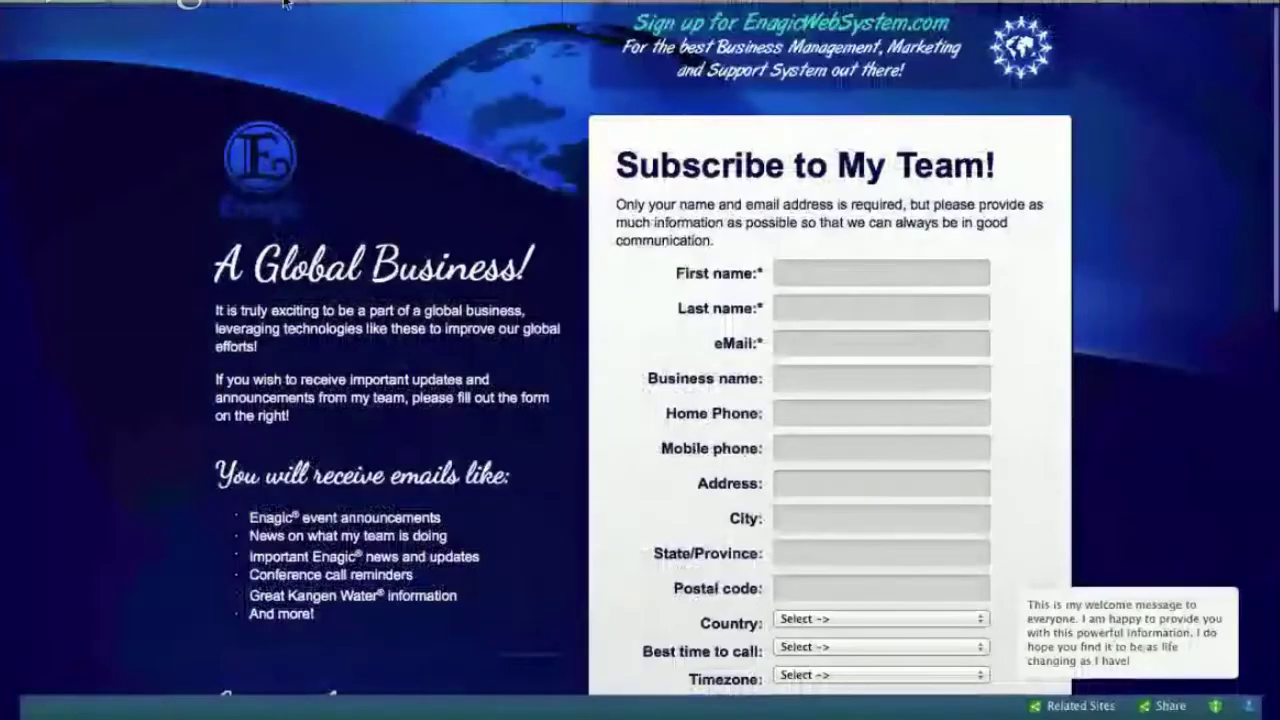
click(218, 4)
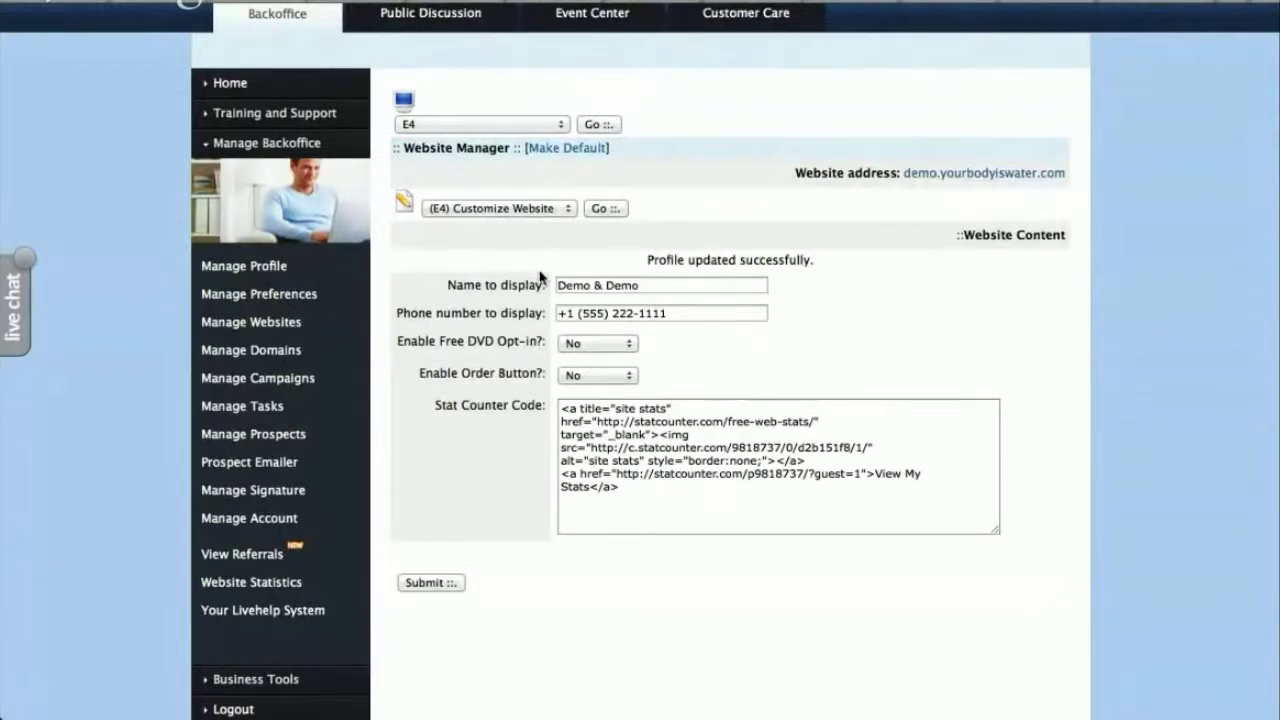
Step: Set the E4 website's Free DVD opt-in and order button to Yes and submit the content settings
click(628, 343)
click(607, 370)
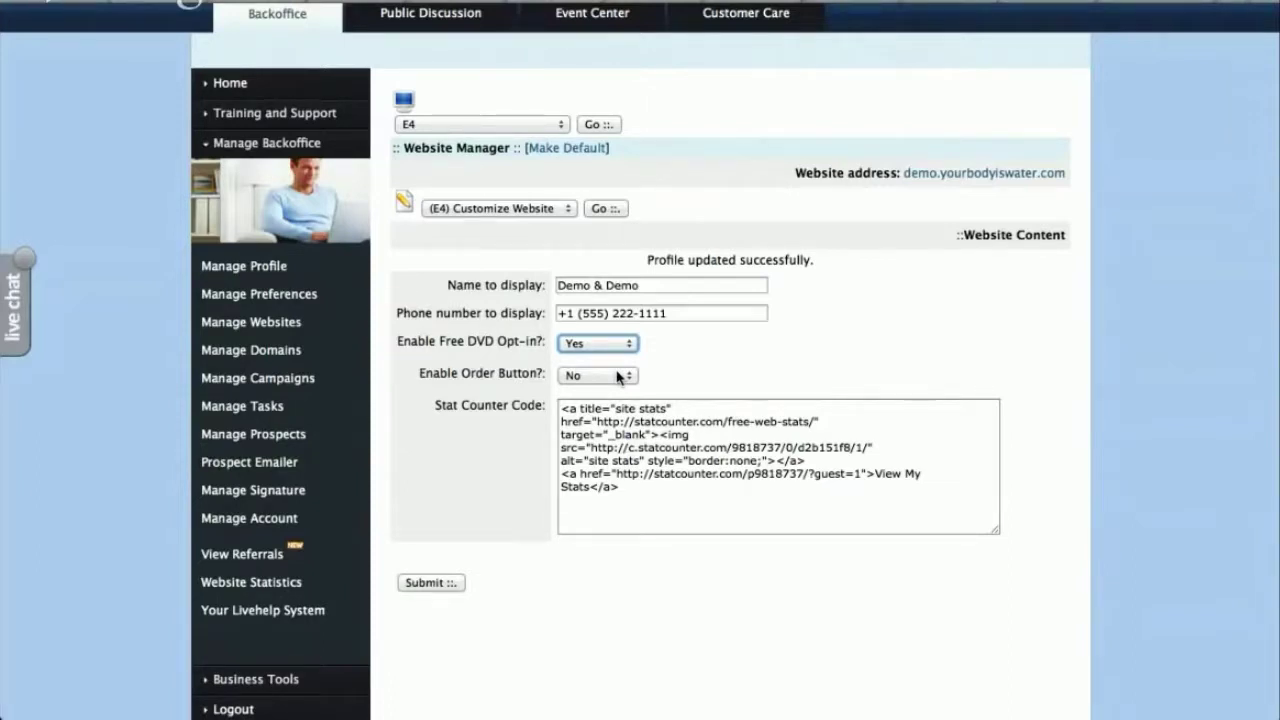
click(617, 375)
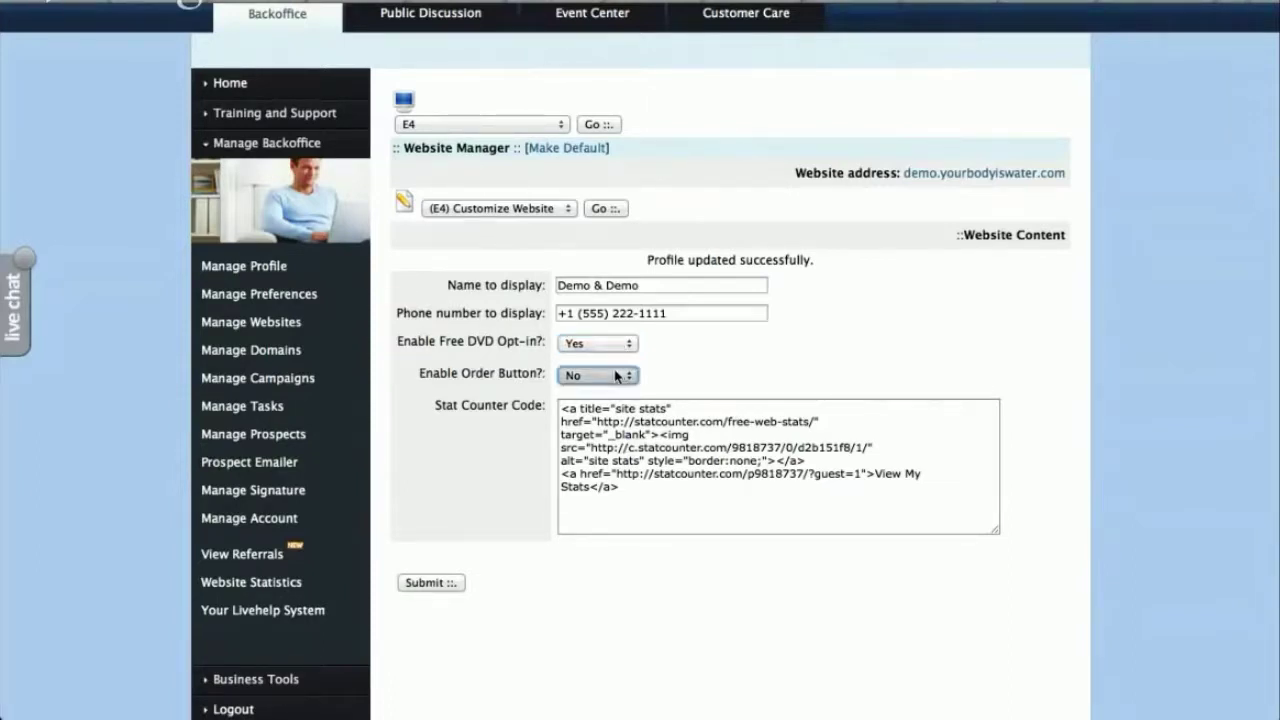
key(Up)
click(756, 353)
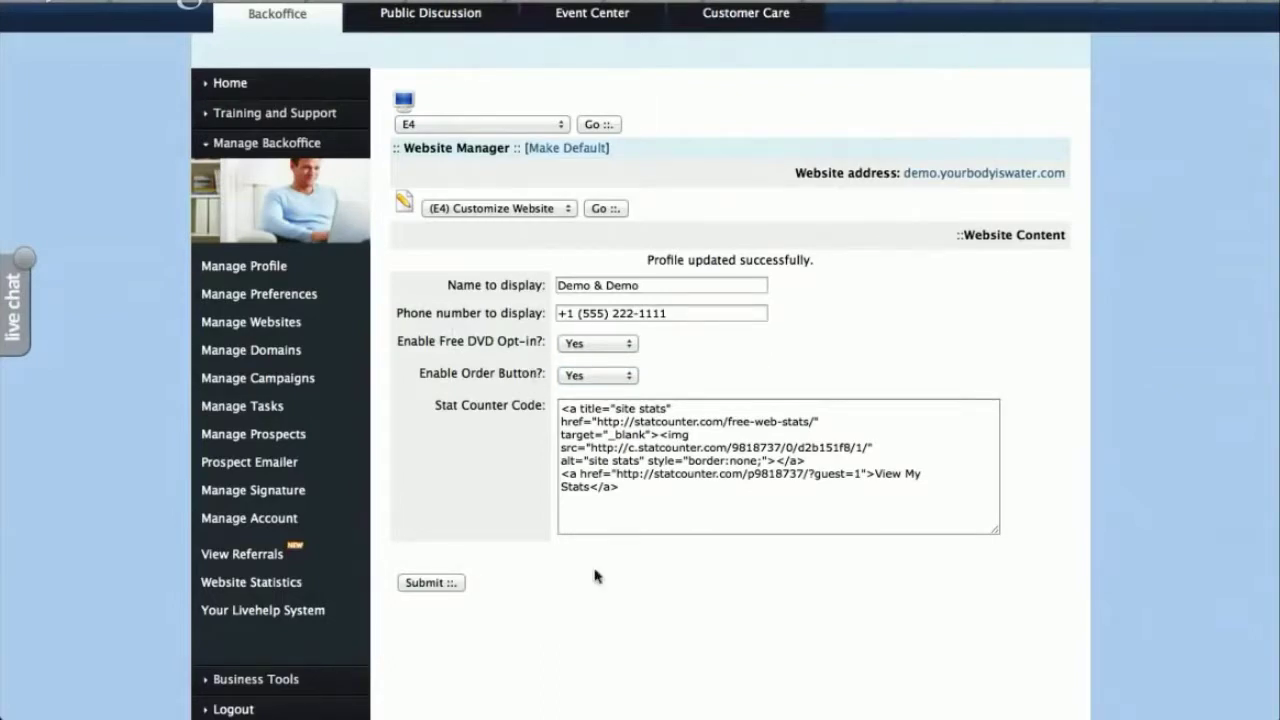
click(434, 581)
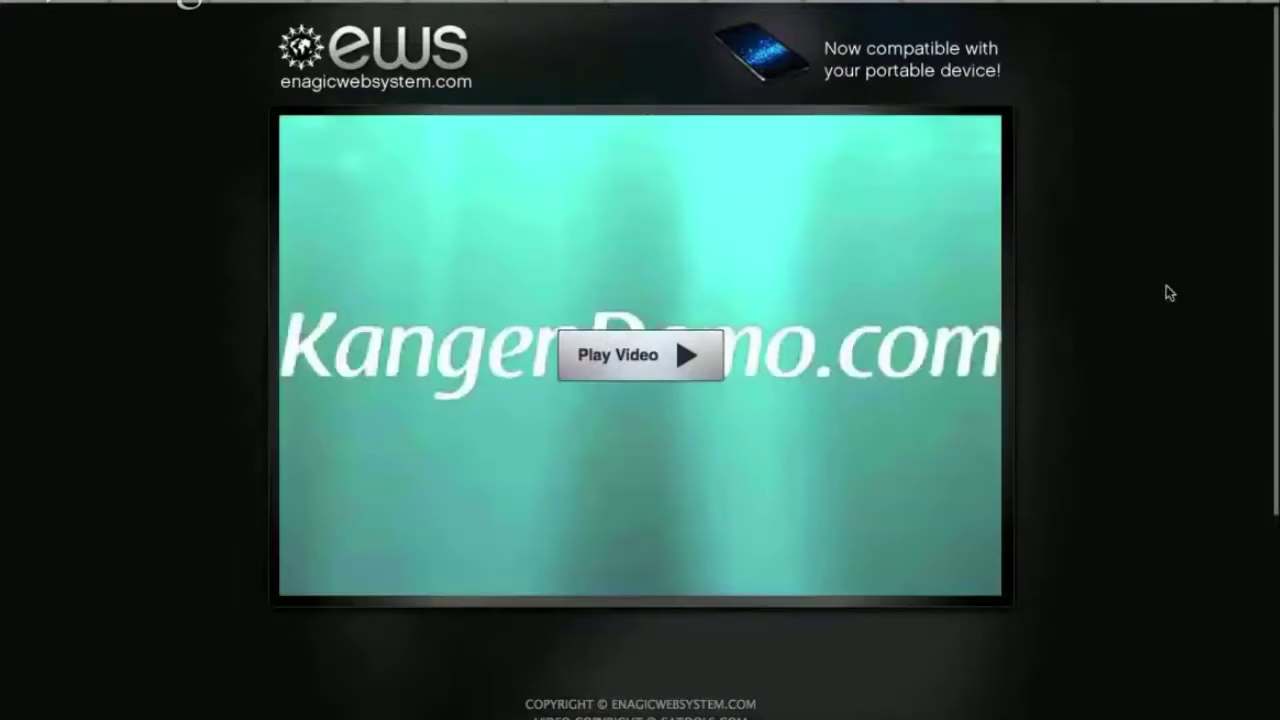
Step: Play the KangenDemo.com video, skip ahead to about 01:15, and return to the backoffice
scroll(1143, 343, up, 3)
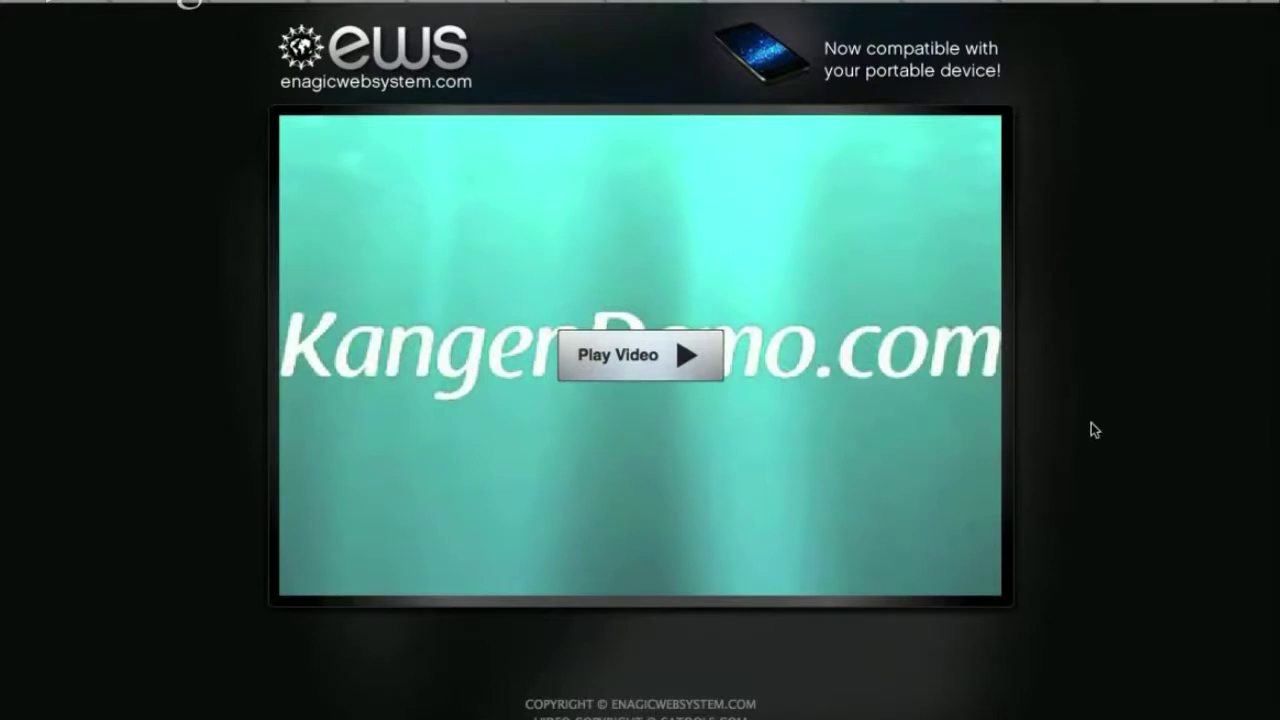
click(612, 358)
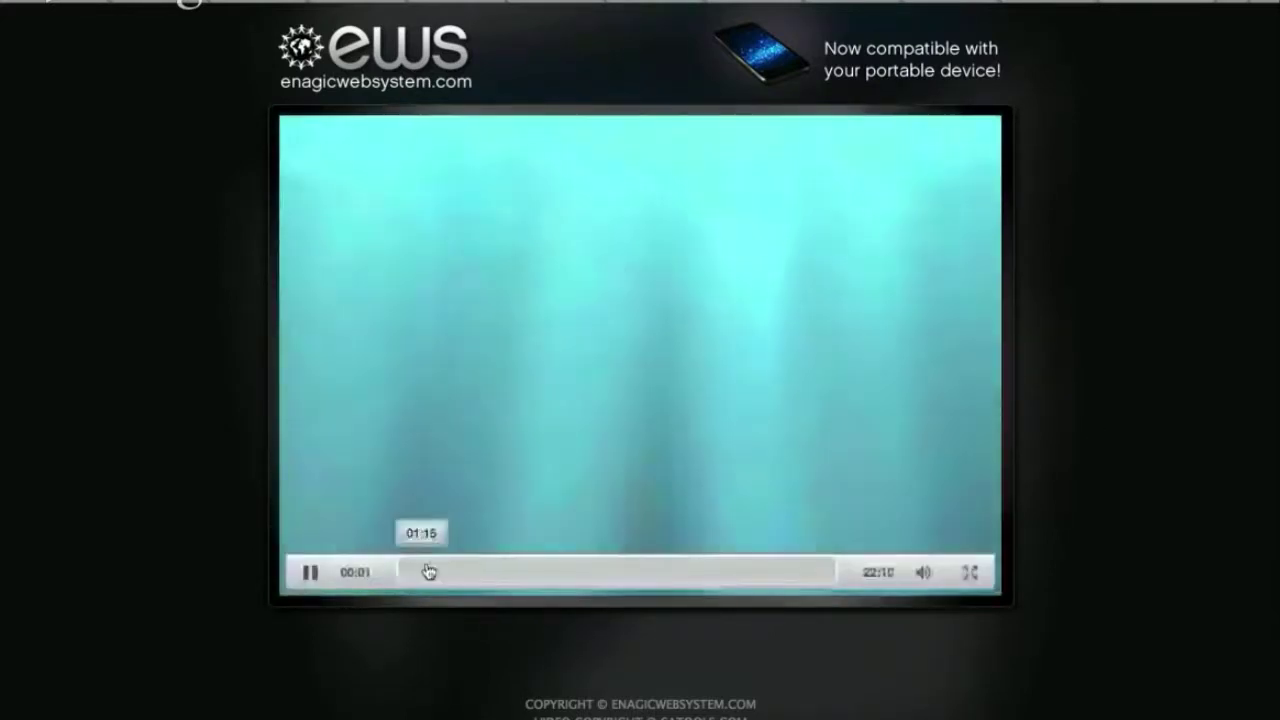
click(425, 572)
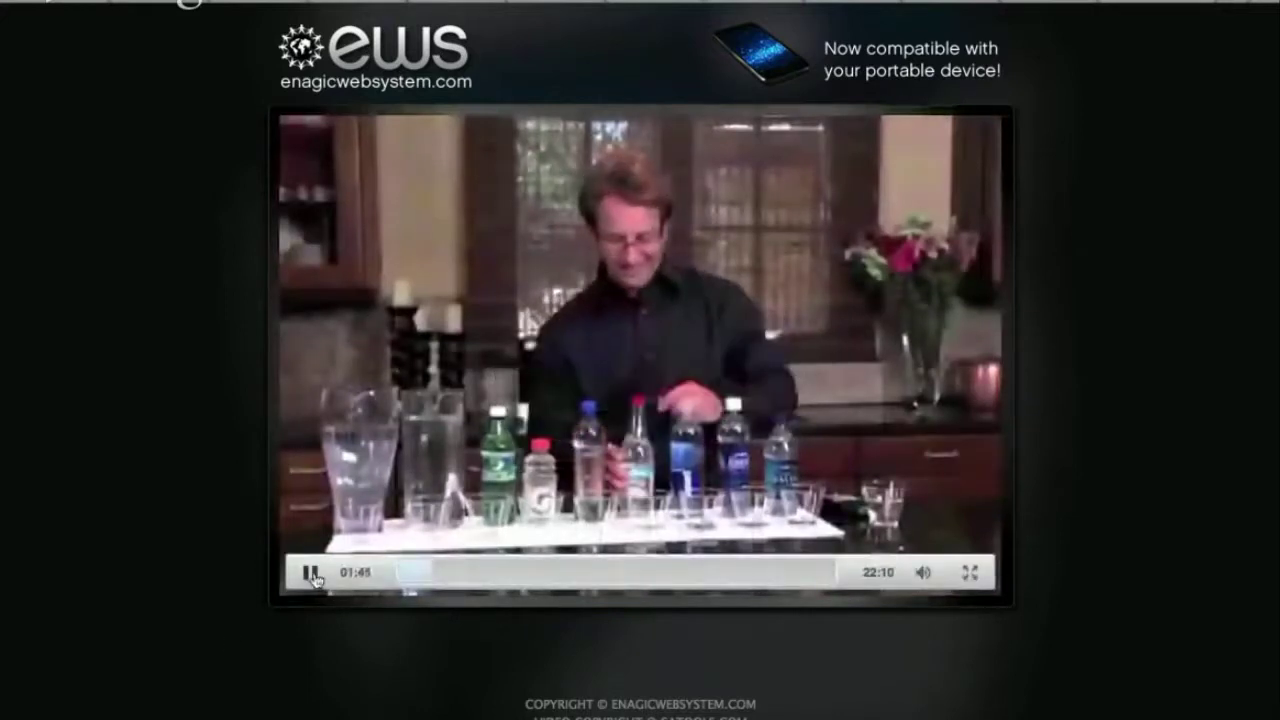
click(491, 203)
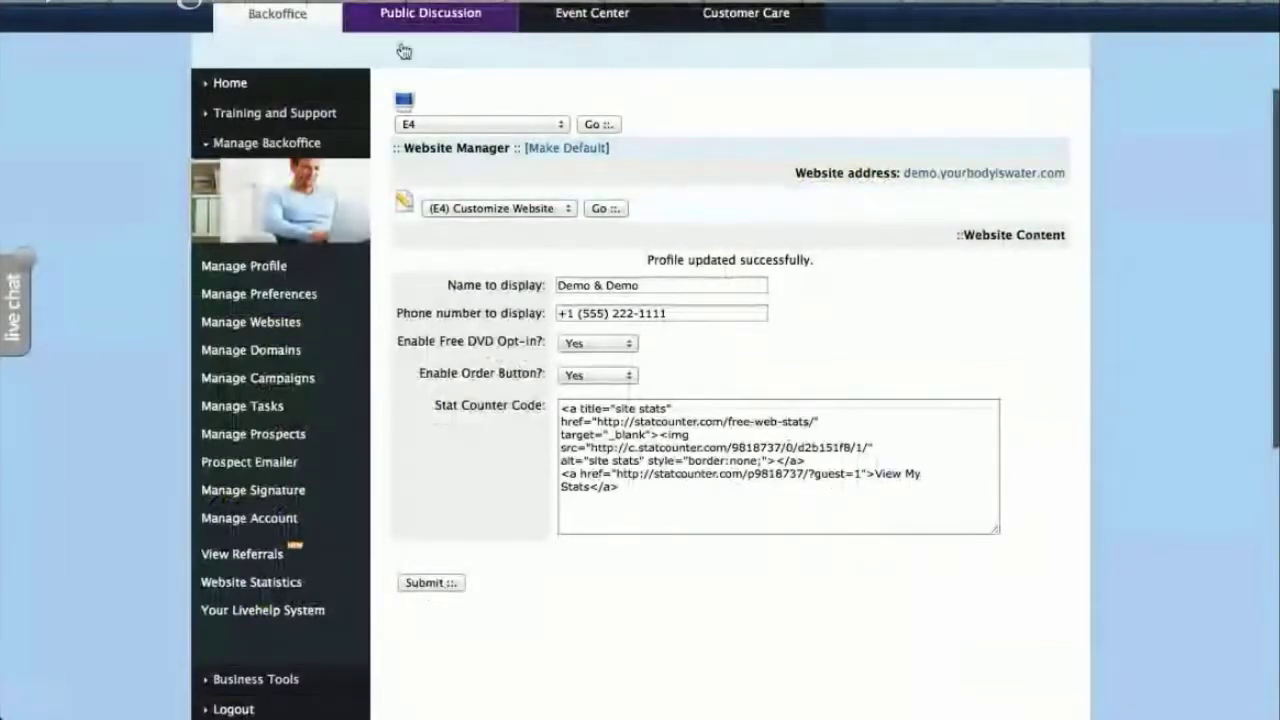
Step: Open the content settings of the E5 website and examine its display name and phone number fields
click(543, 138)
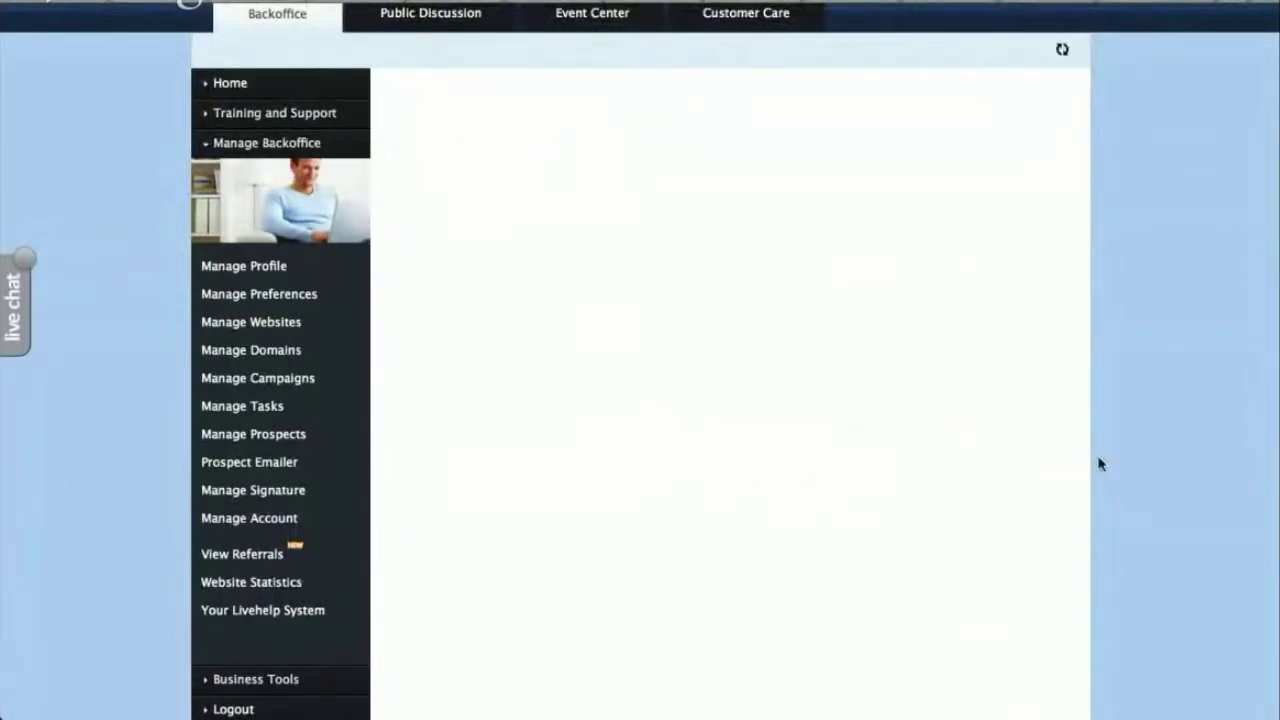
click(861, 526)
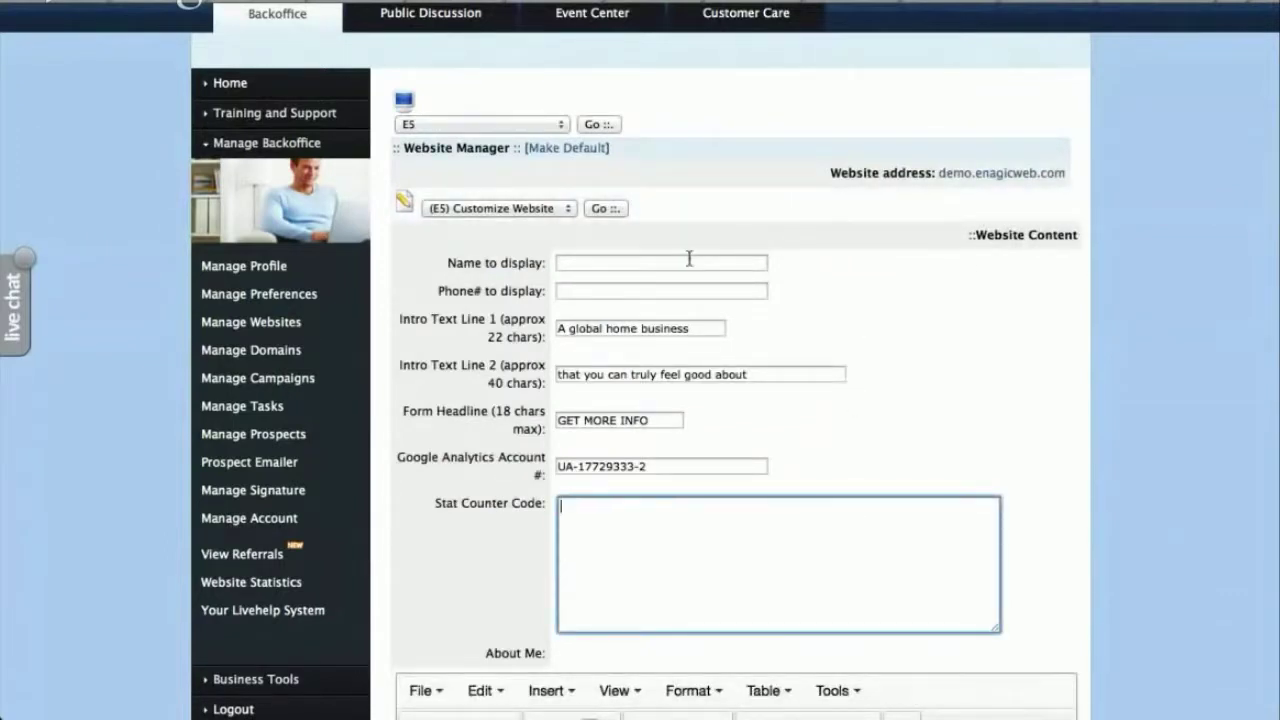
click(720, 260)
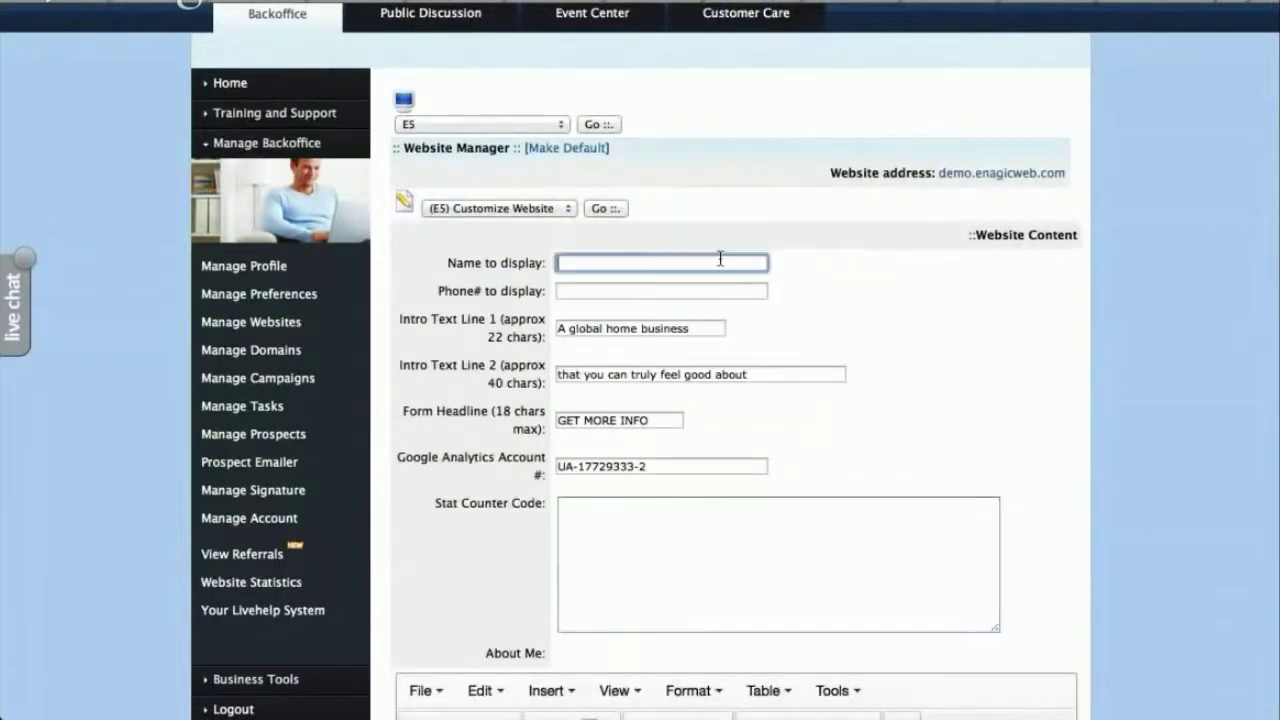
click(681, 293)
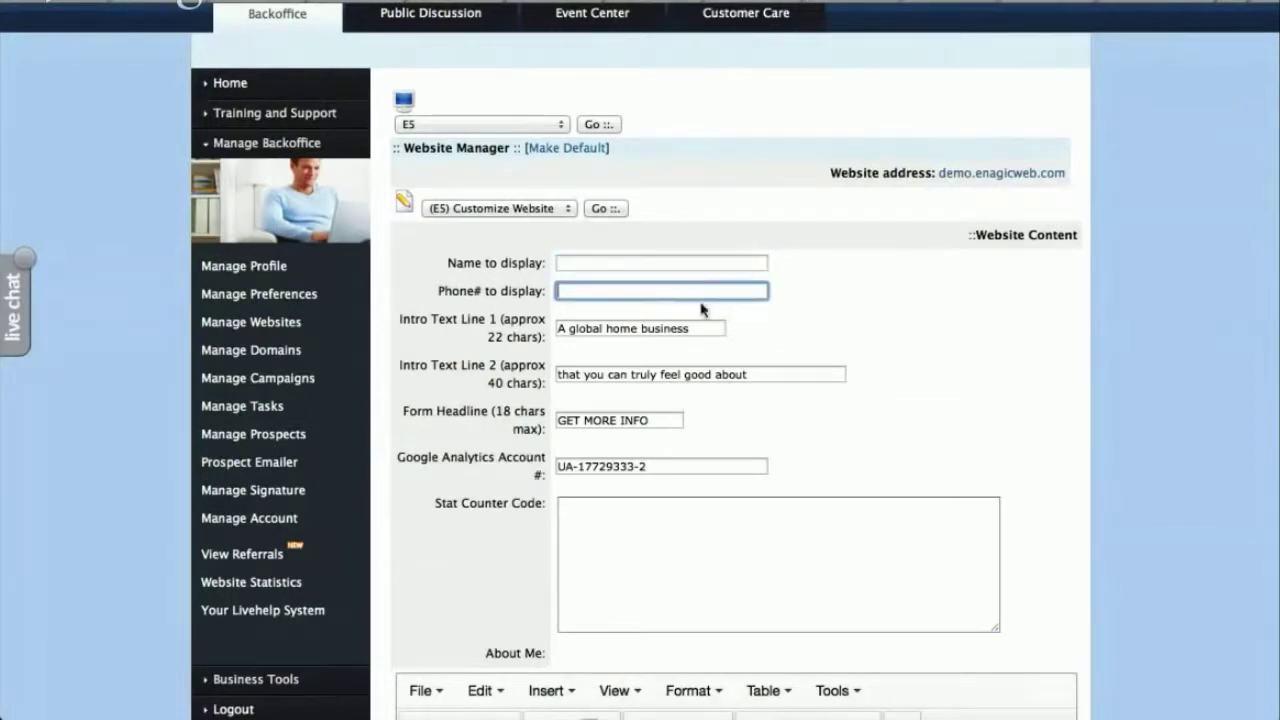
Step: Examine and highlight the contents of Intro Text Line 1 and Intro Text Line 2 for the E5 website
click(705, 329)
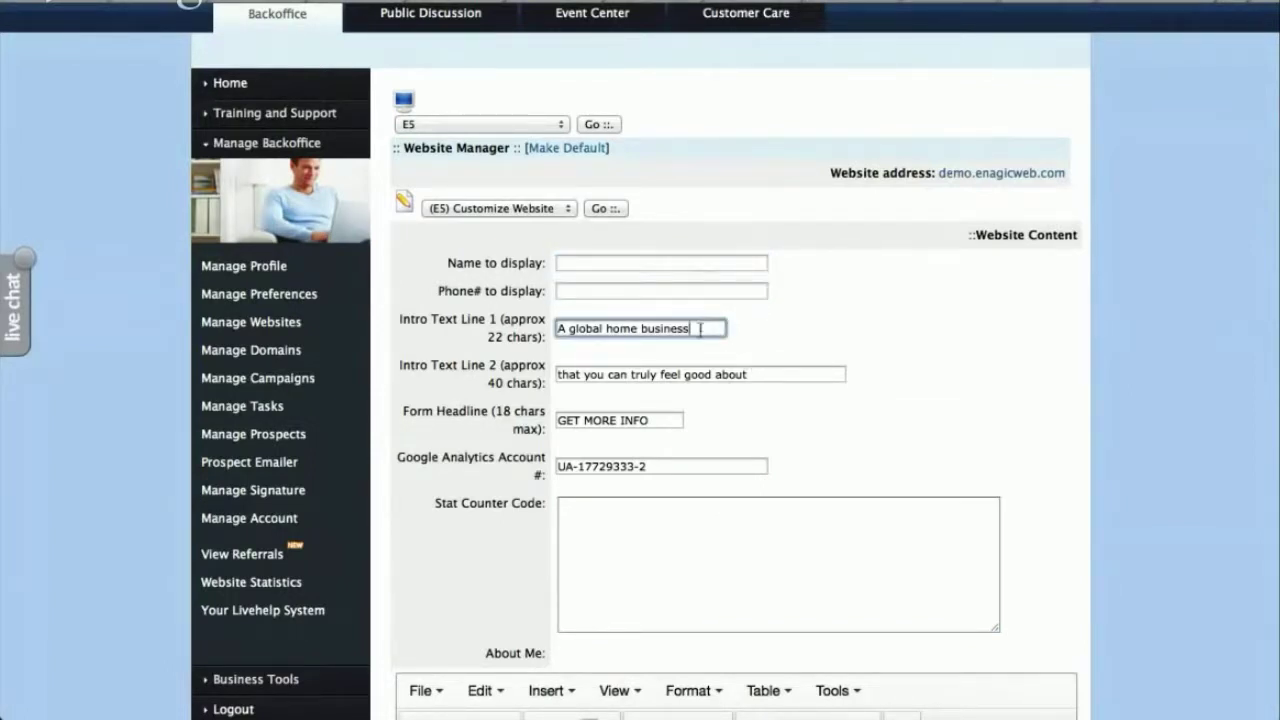
click(689, 370)
click(709, 320)
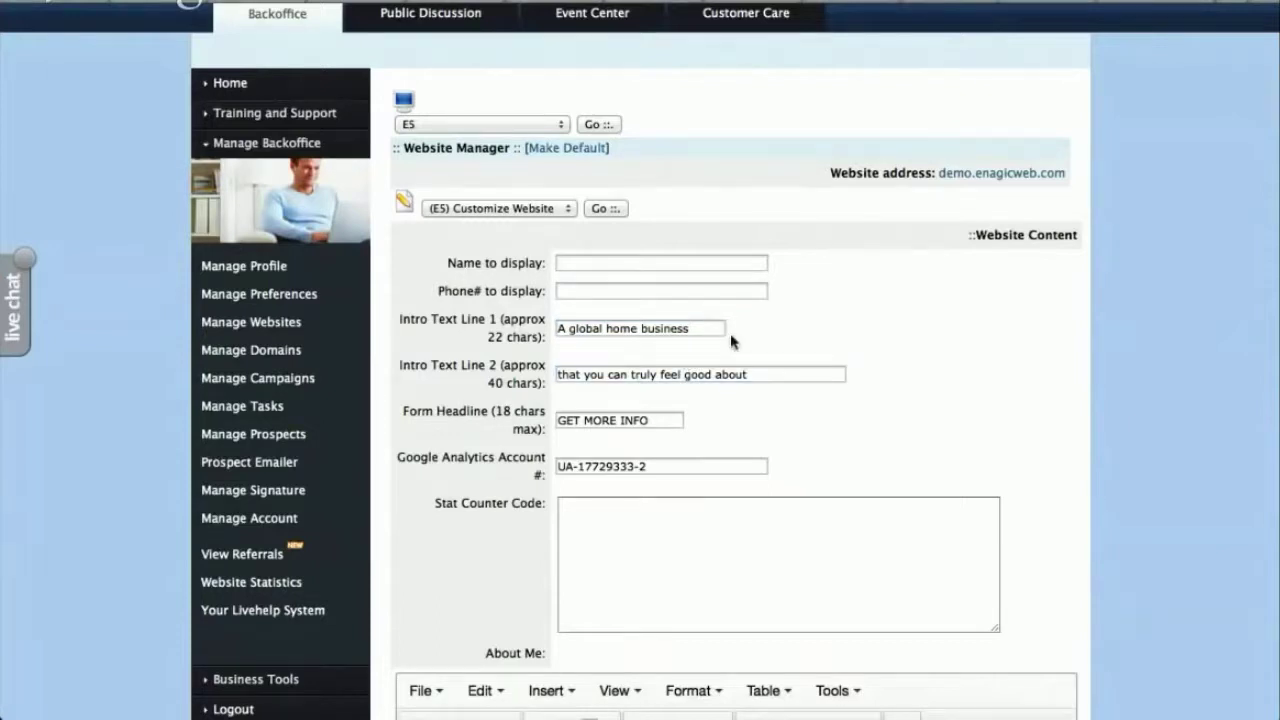
drag(720, 328, 544, 320)
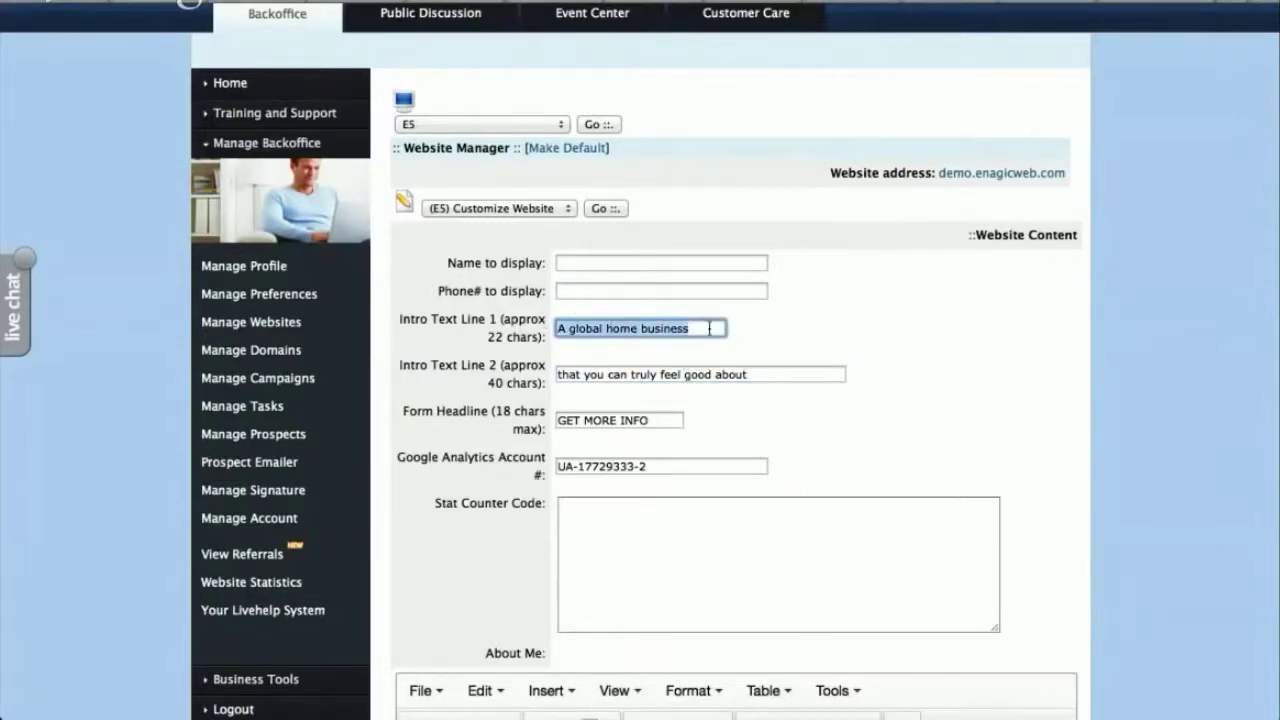
drag(782, 374, 466, 360)
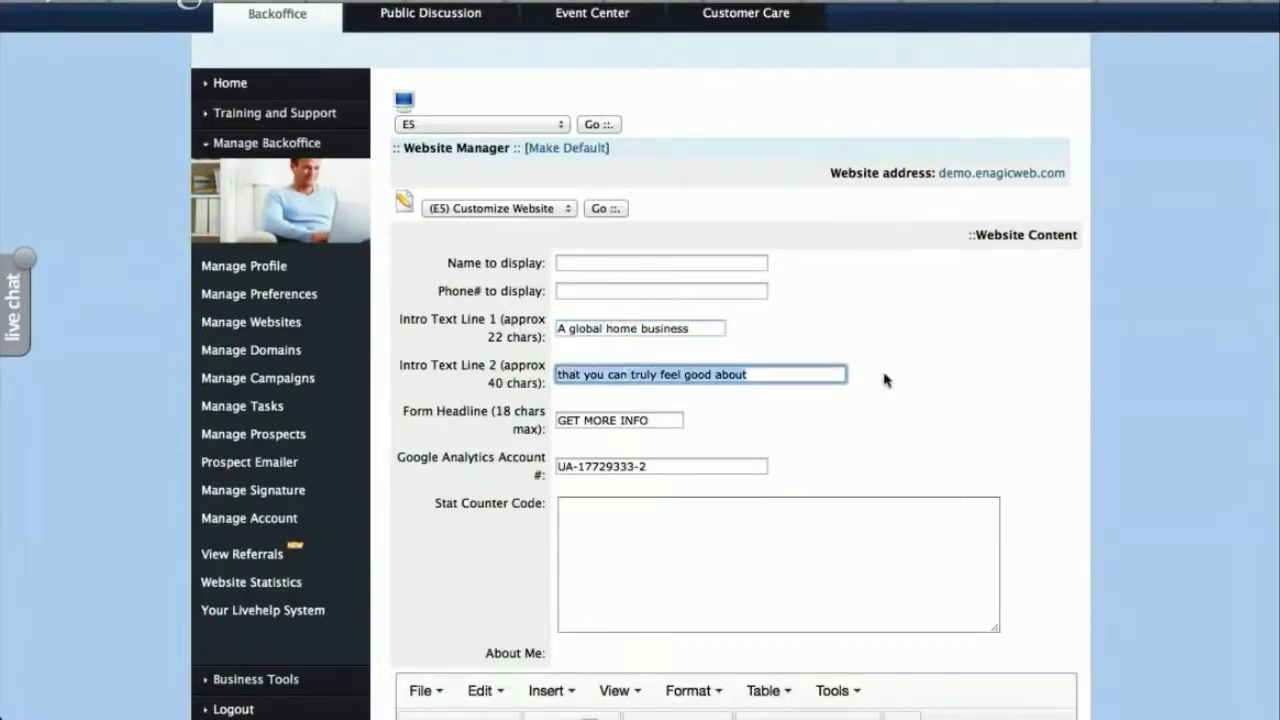
Step: Examine the E5 website's Intro Text Line 1 and Line 2 and highlight their limits of 22 and 40 characters
click(820, 369)
click(720, 326)
click(755, 371)
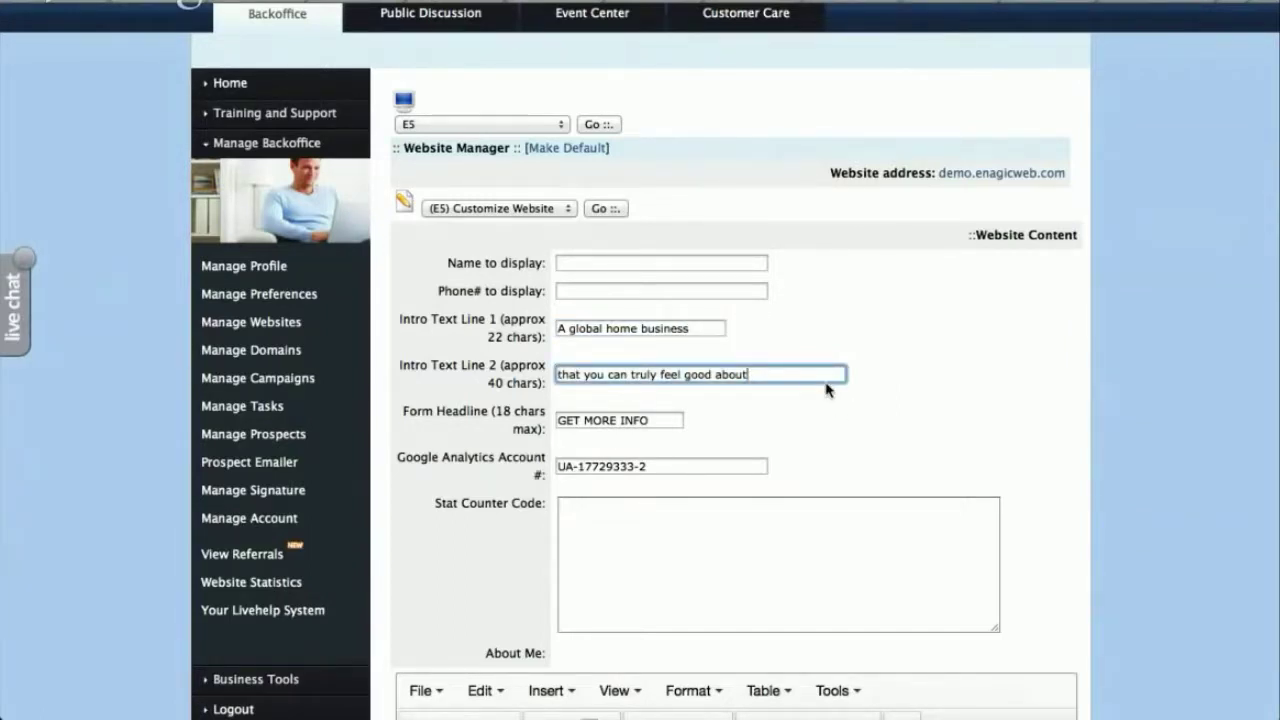
scroll(797, 376, down, 1)
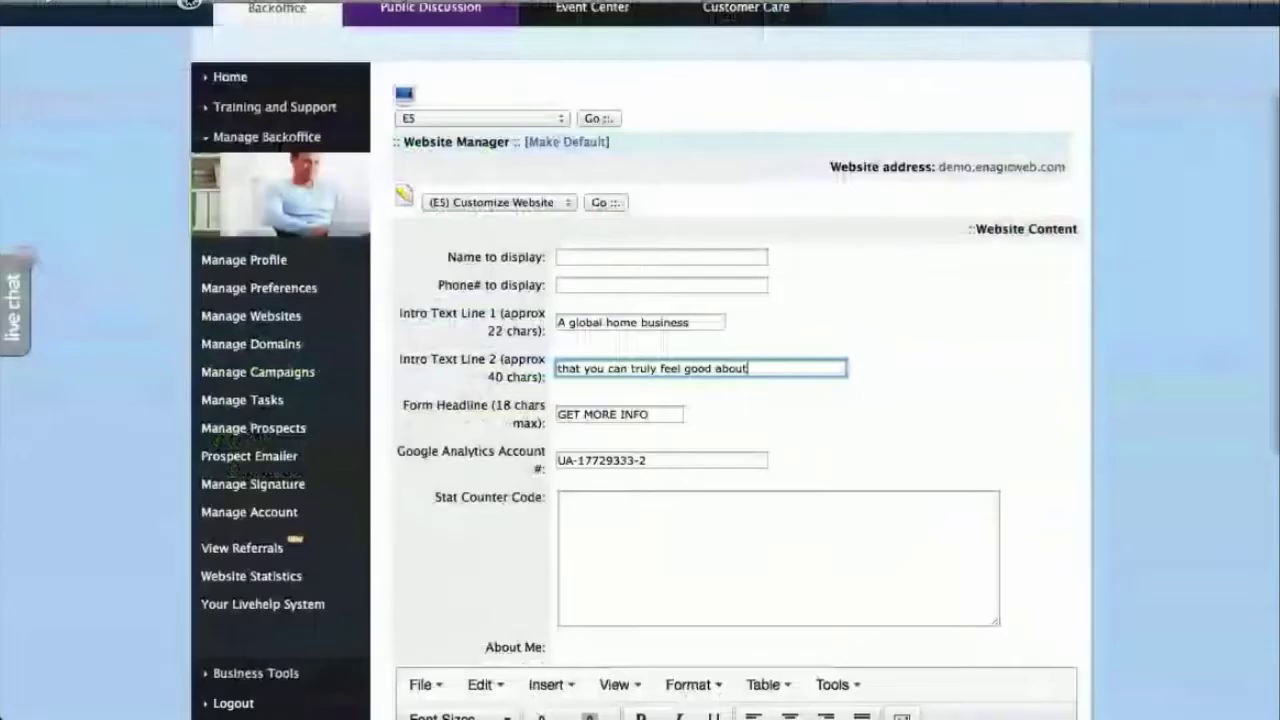
click(713, 322)
triple_click(713, 322)
drag(811, 366, 411, 364)
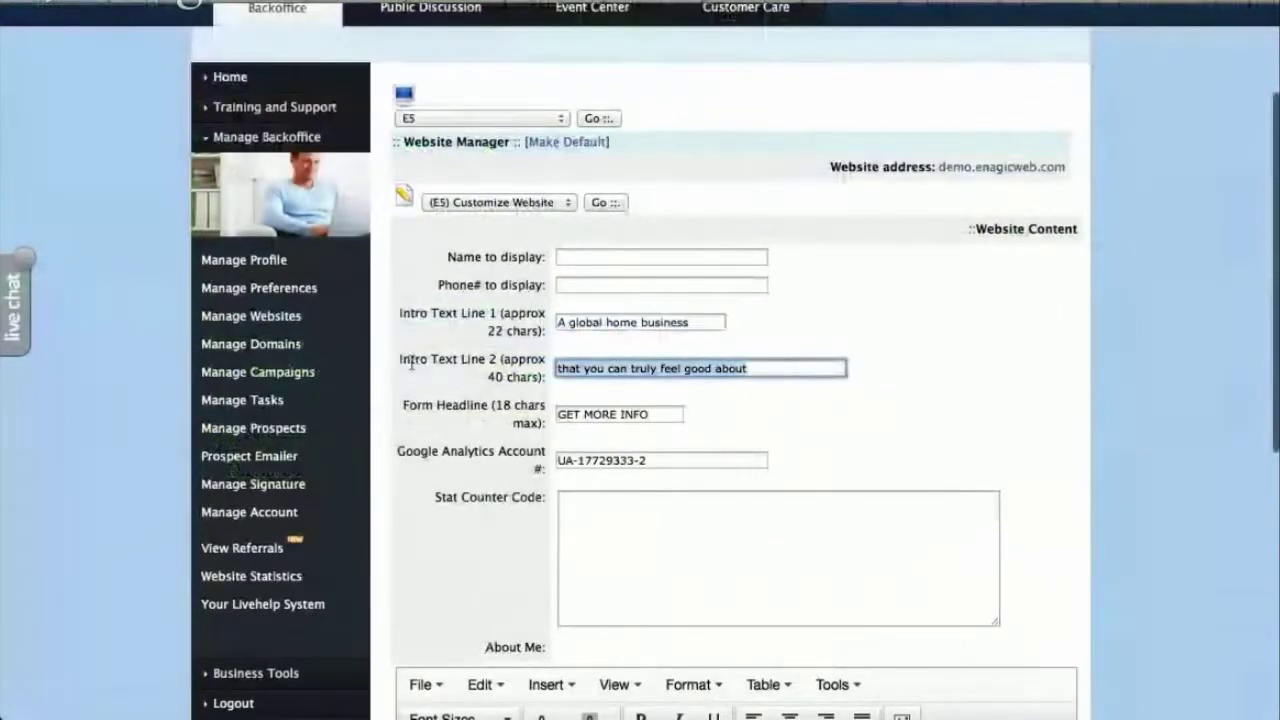
drag(488, 377, 546, 377)
drag(488, 331, 541, 329)
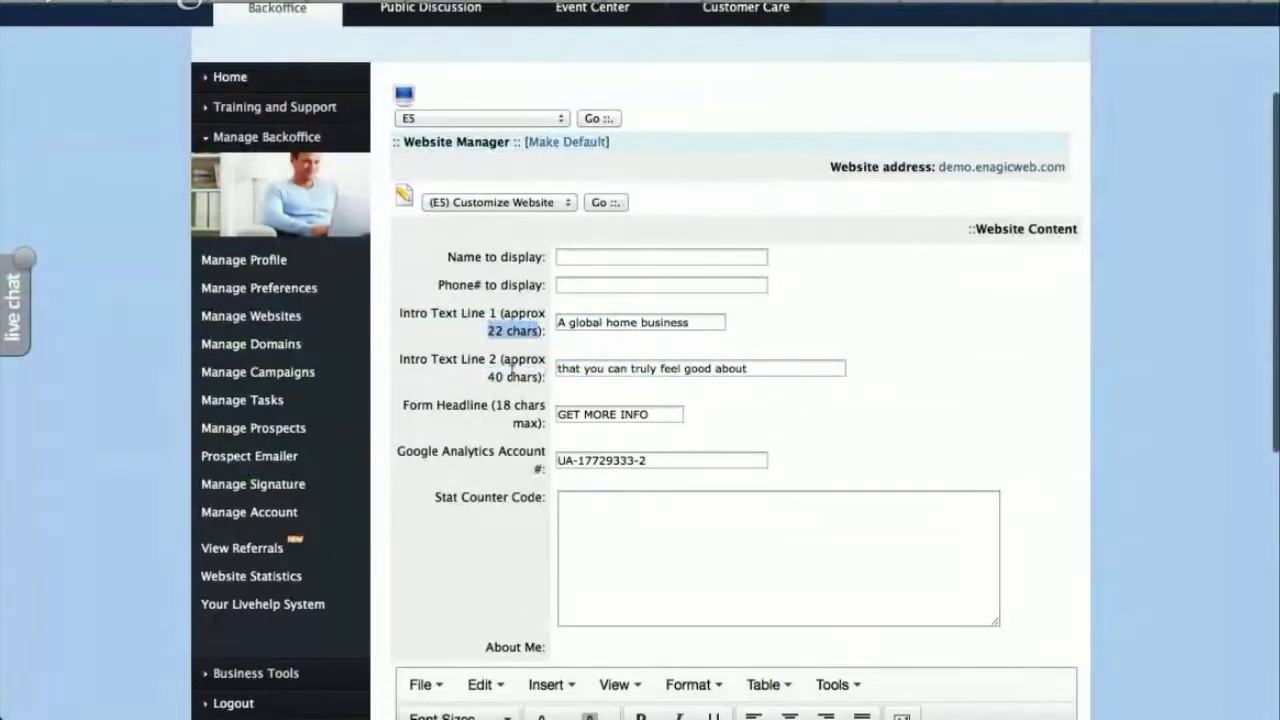
drag(488, 377, 543, 374)
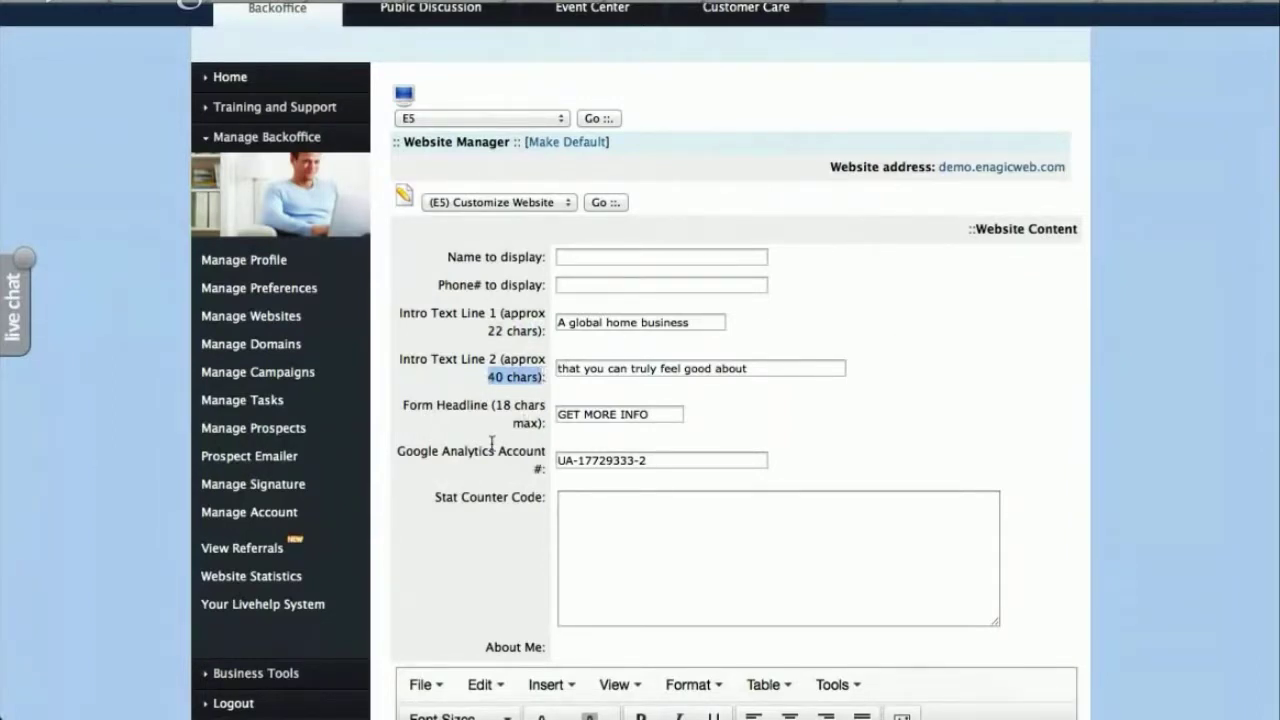
Step: Examine the E5 website's Form Headline and its character limit, the Google Analytics account number and the Stat Counter Code field
click(649, 413)
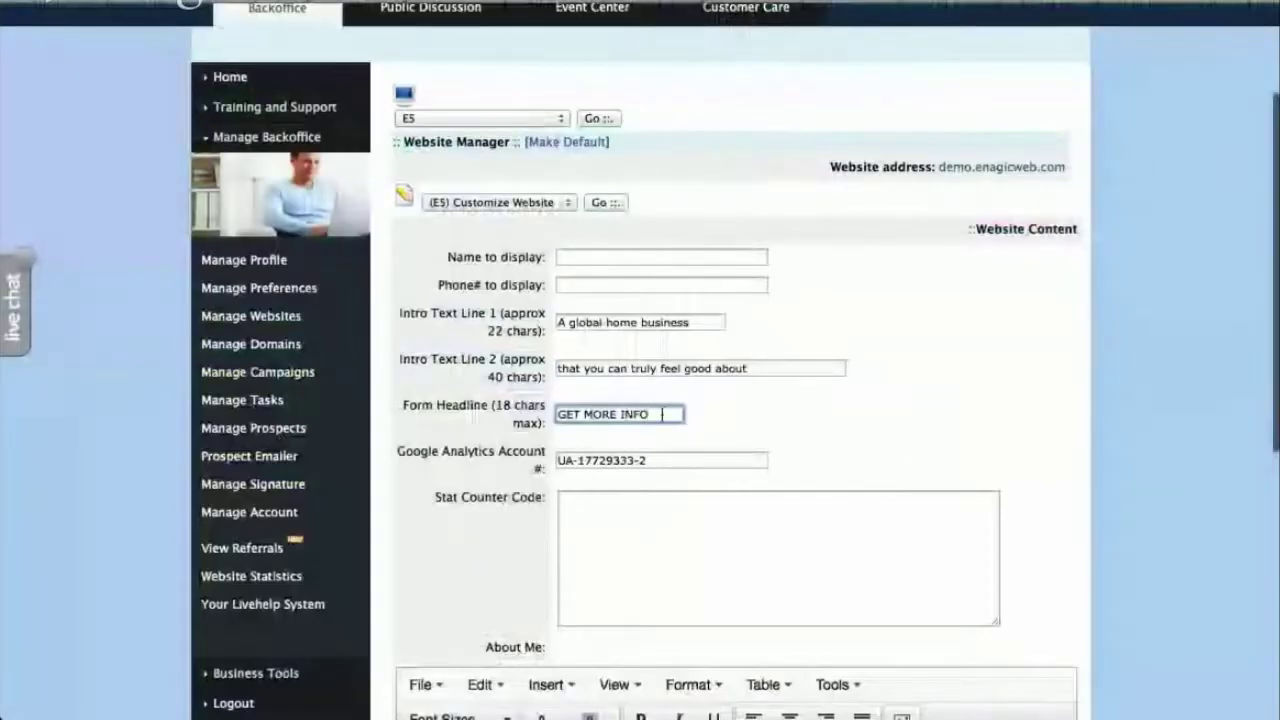
drag(682, 414, 546, 406)
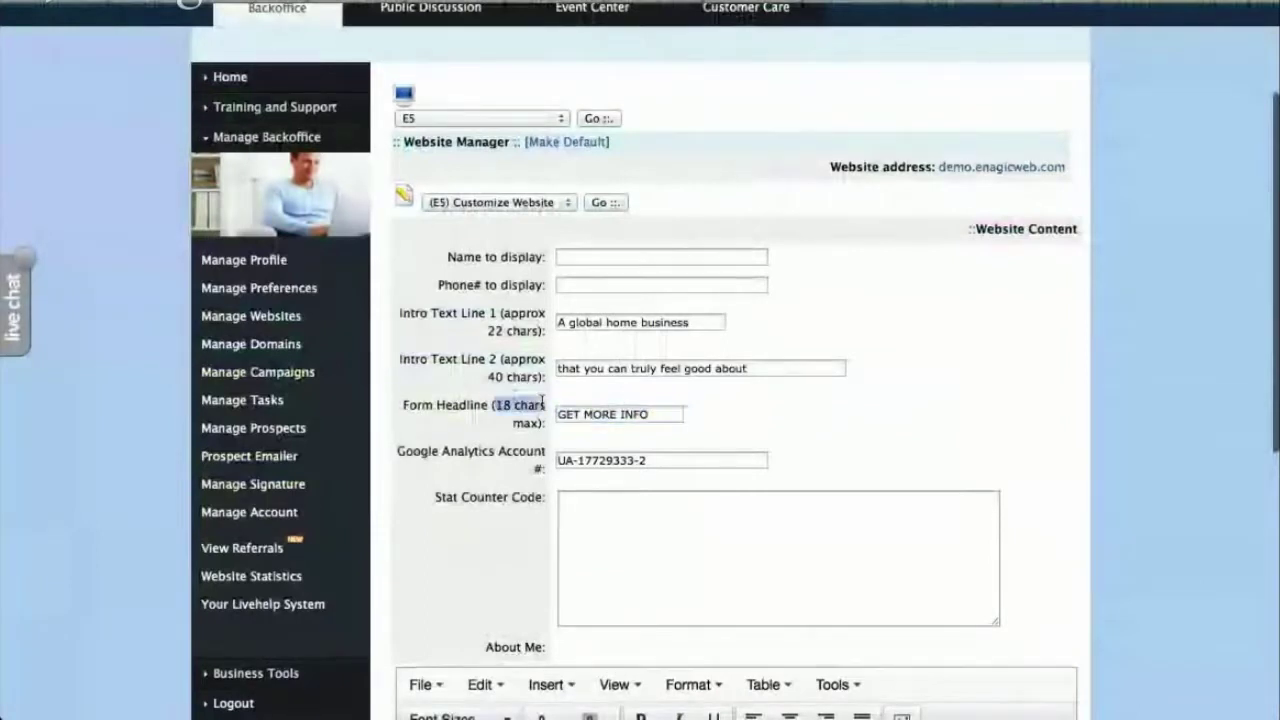
click(733, 461)
drag(648, 460, 476, 440)
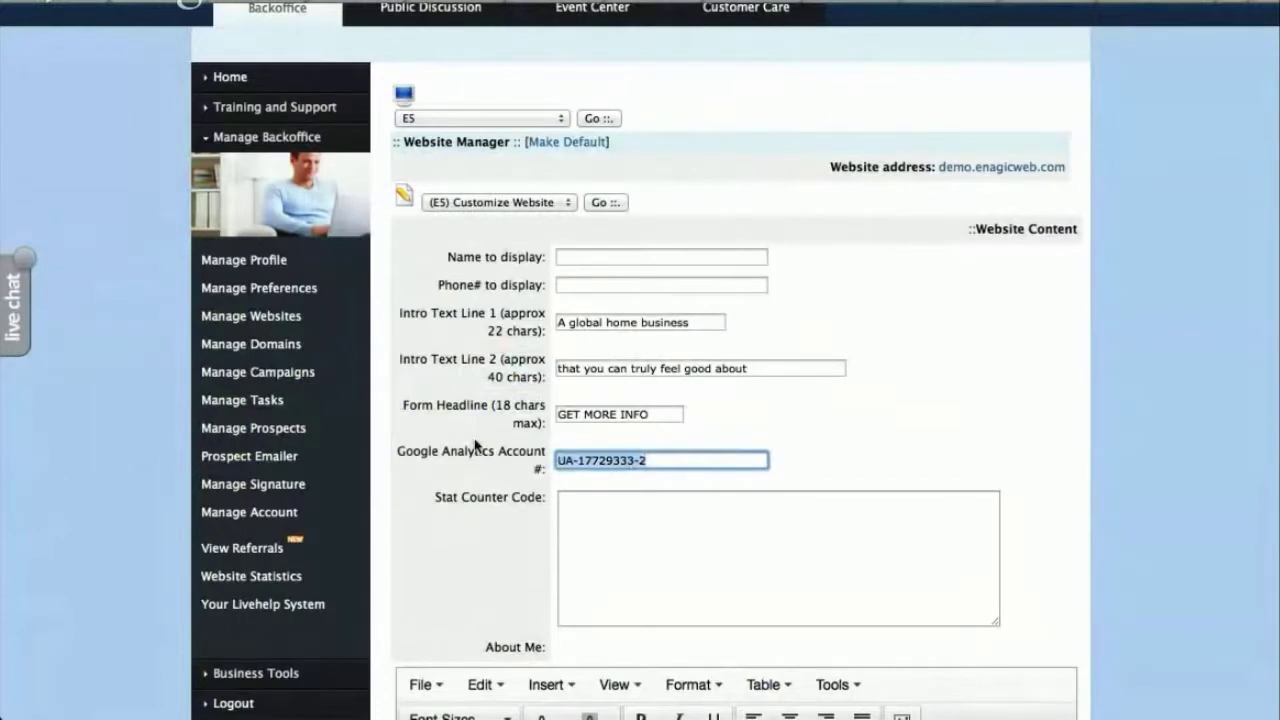
click(708, 463)
drag(656, 461, 390, 435)
scroll(612, 508, down, 1)
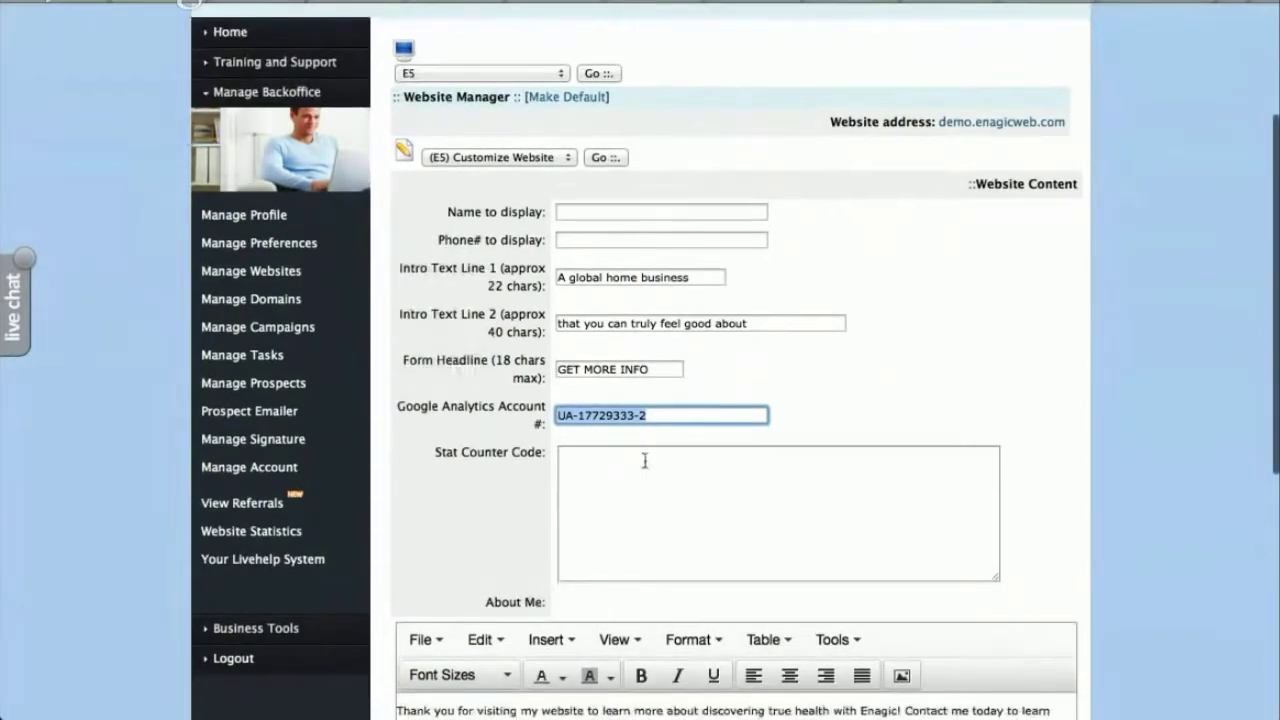
scroll(664, 497, down, 1)
click(666, 500)
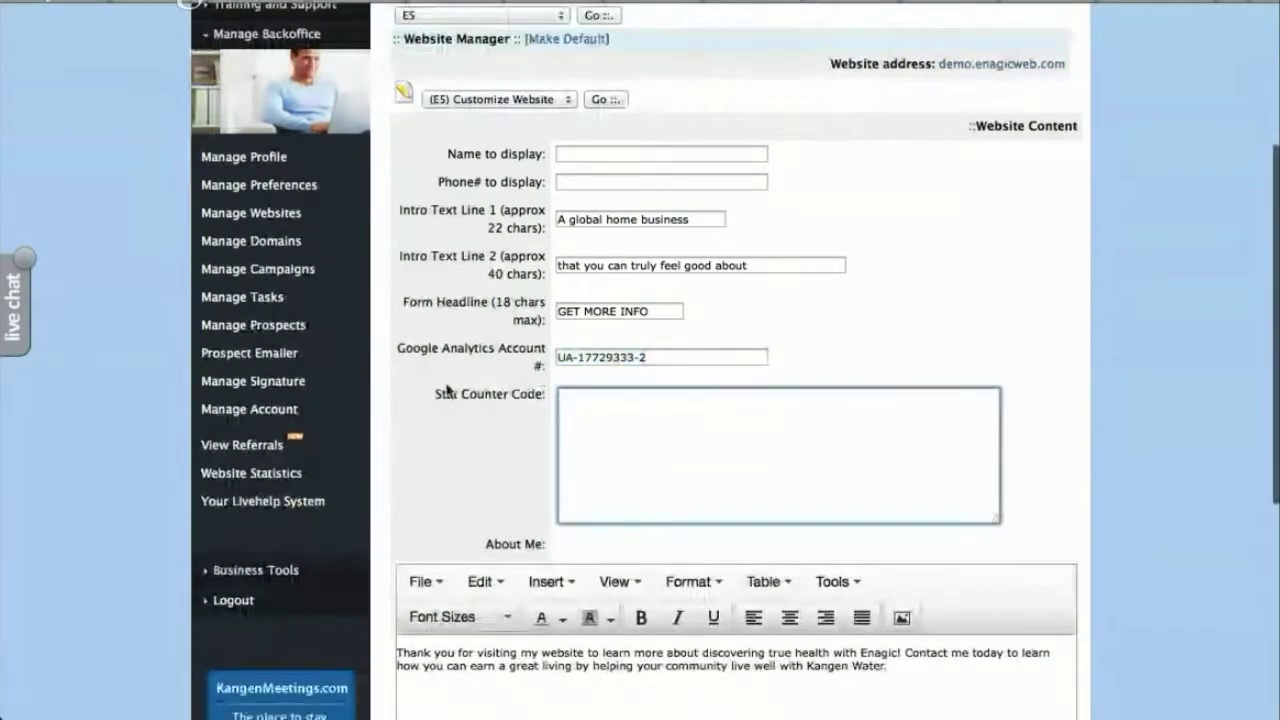
Step: Make the first sentence of the E5 website's About Me text bold, from "Thank you for visiting" to "Enagic!"
scroll(697, 400, down, 2)
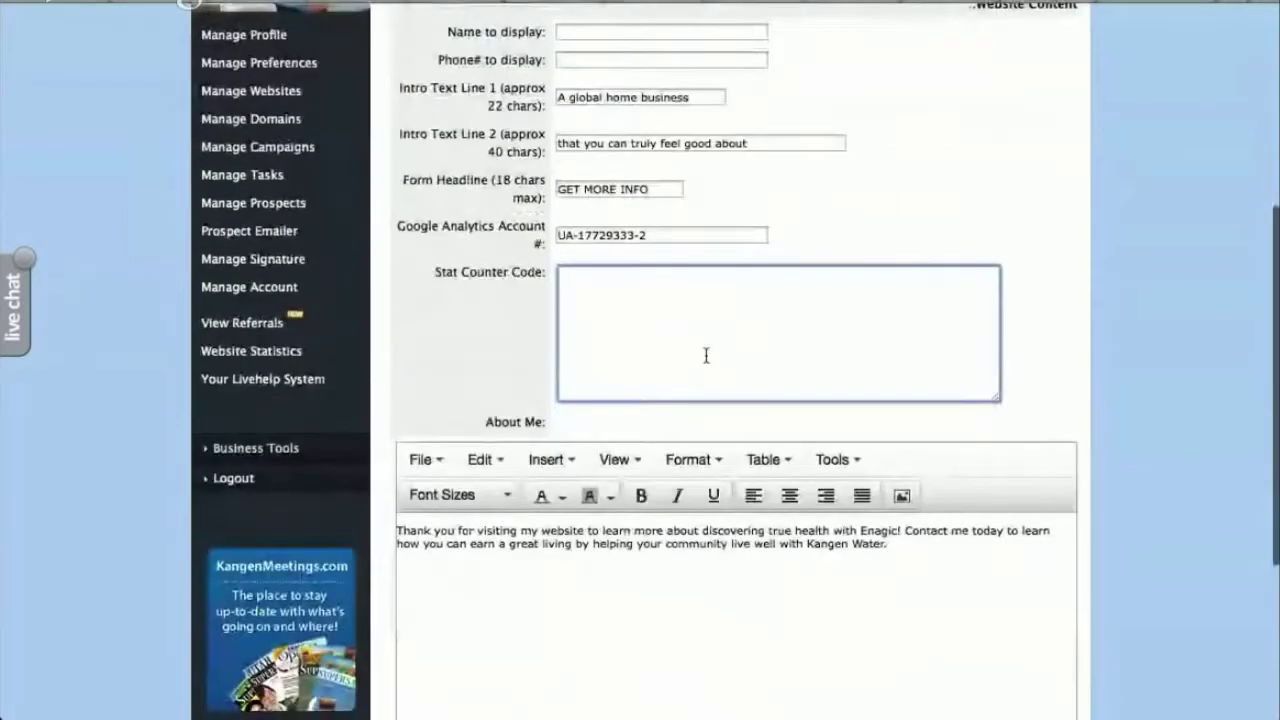
scroll(571, 560, down, 3)
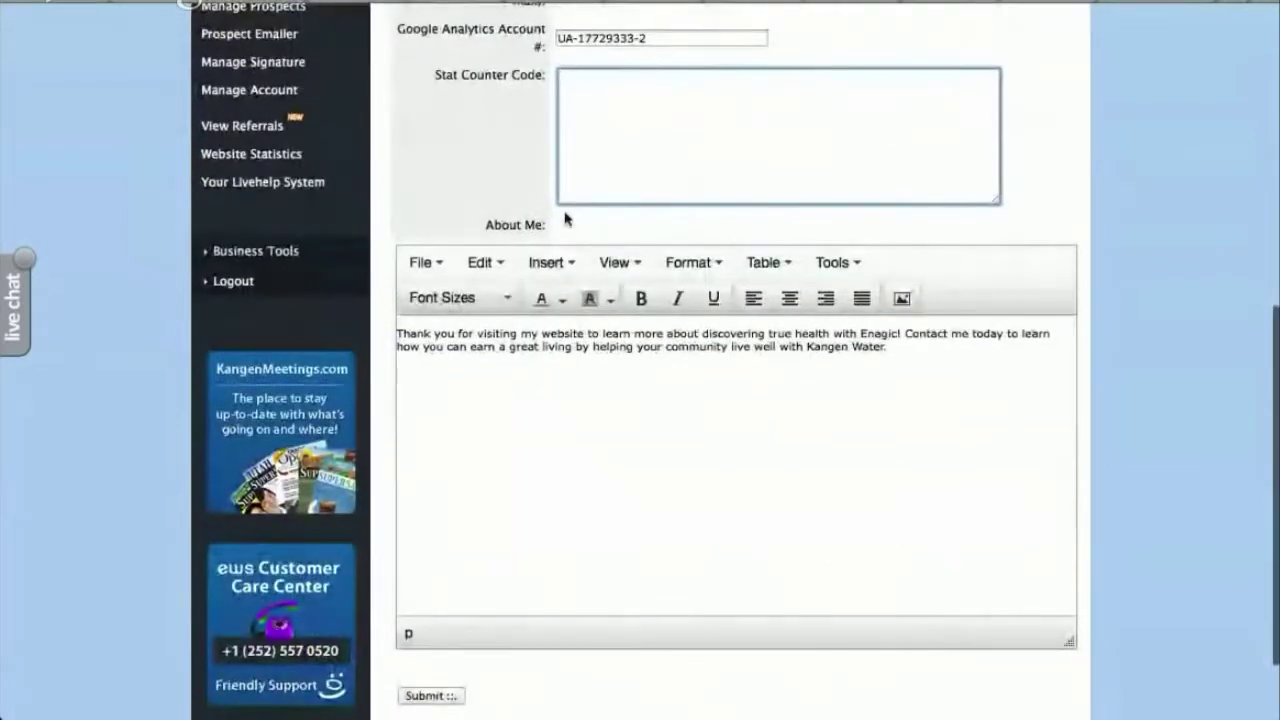
click(932, 522)
drag(950, 331, 688, 406)
click(970, 360)
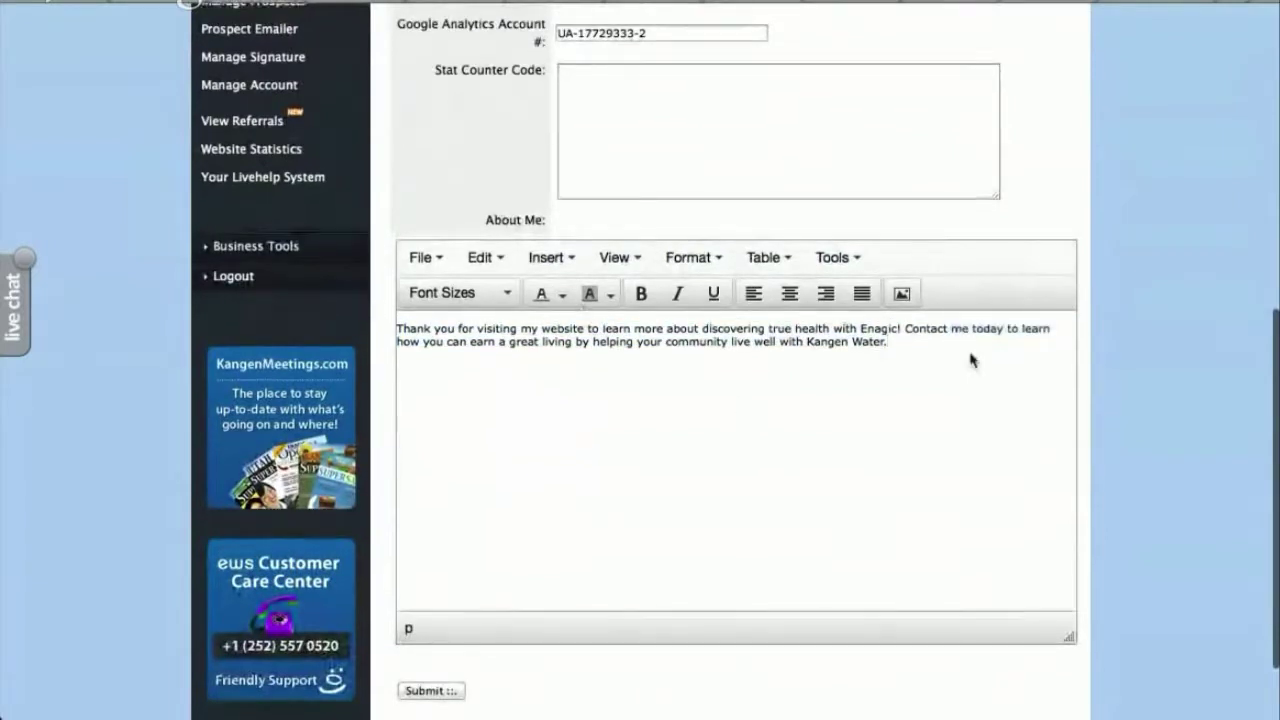
key(Return)
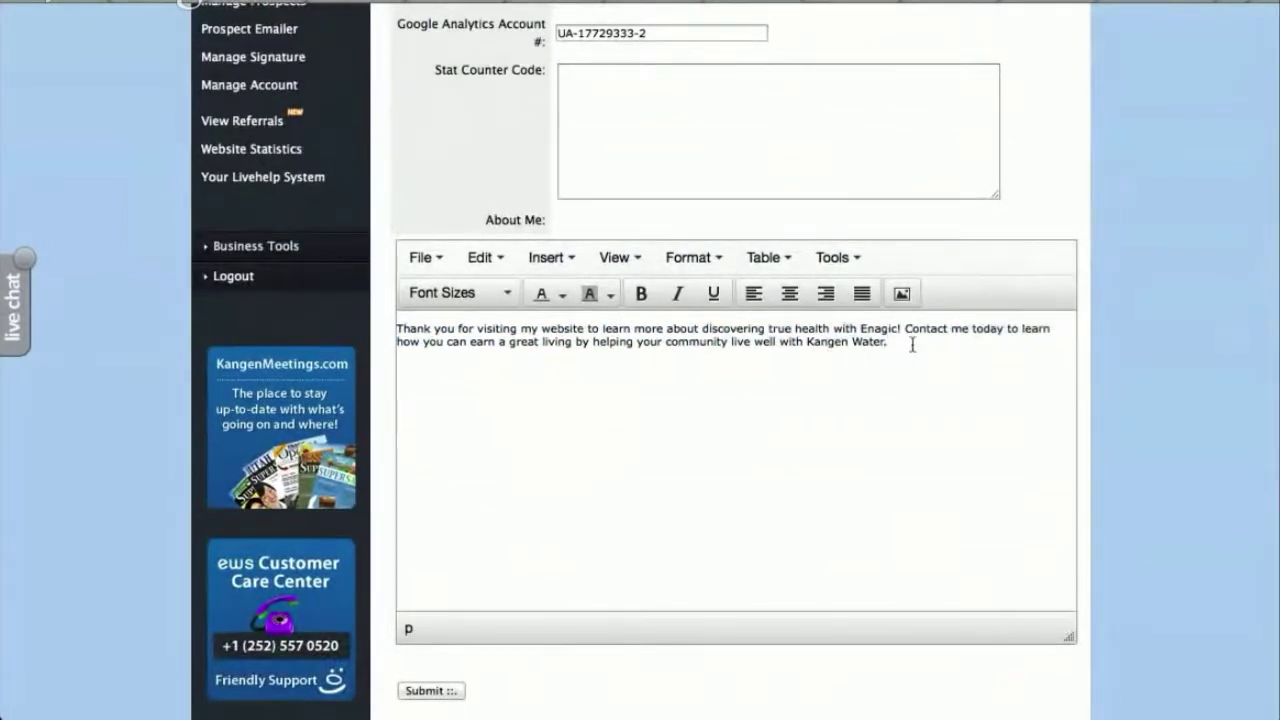
drag(399, 324, 901, 340)
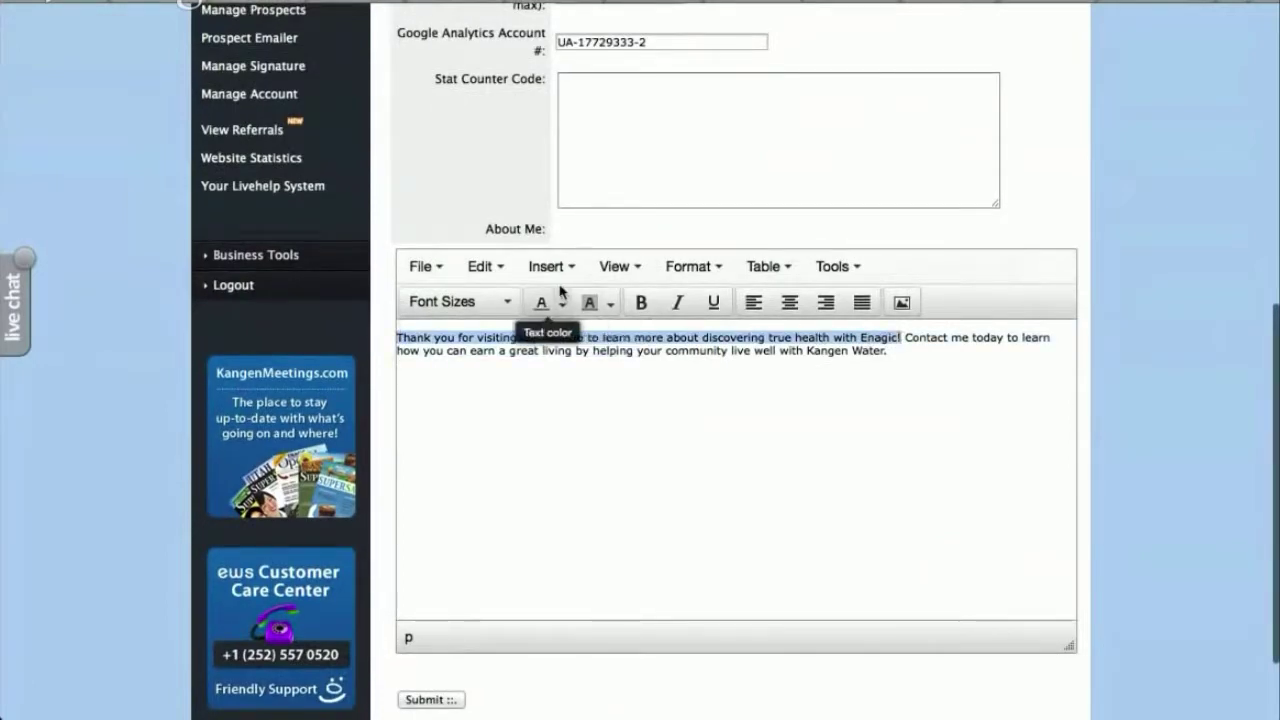
click(641, 302)
click(957, 355)
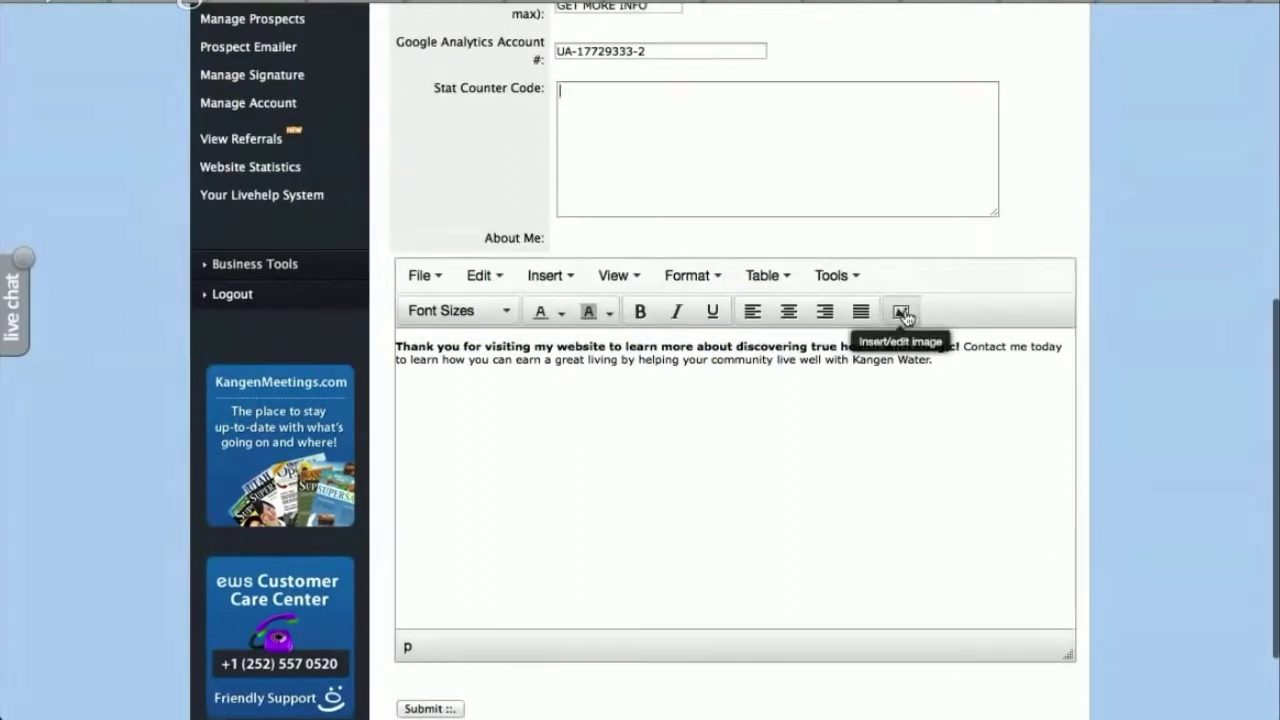
Step: Insert the library picture of a woman holding a glass with colourful bubbles into the About Me text
click(901, 311)
click(508, 268)
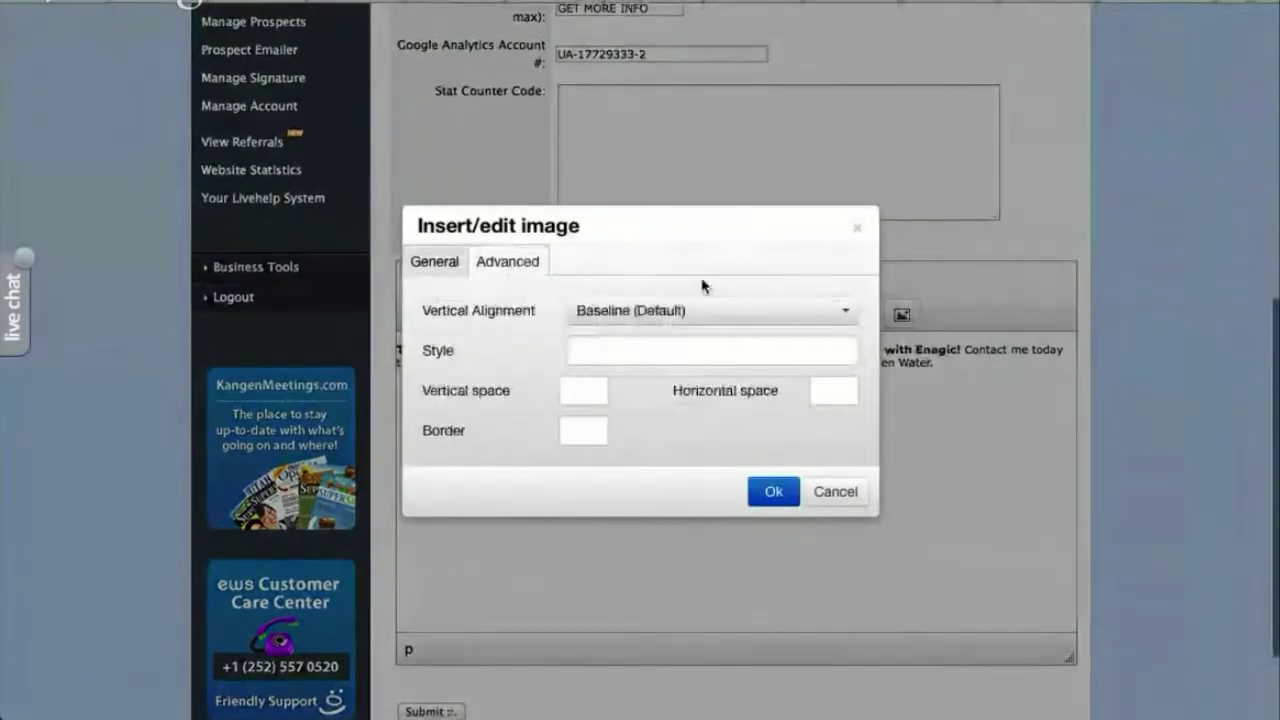
click(462, 264)
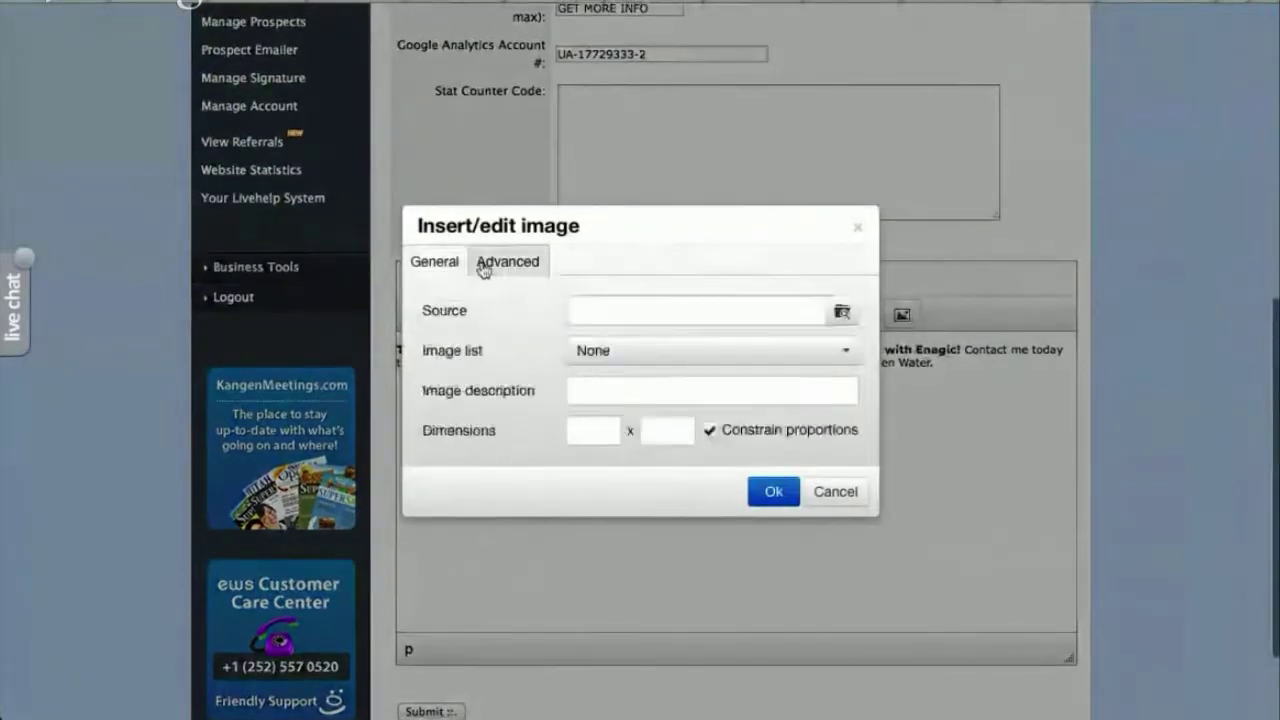
click(841, 313)
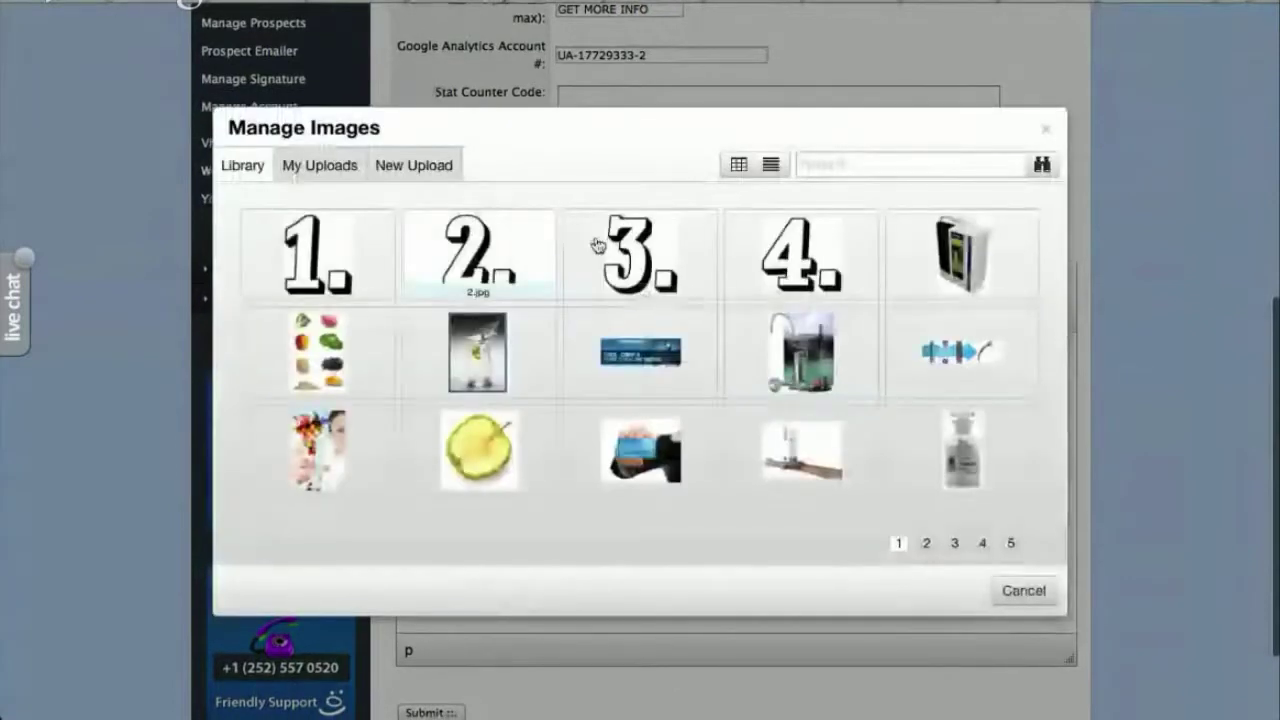
click(318, 448)
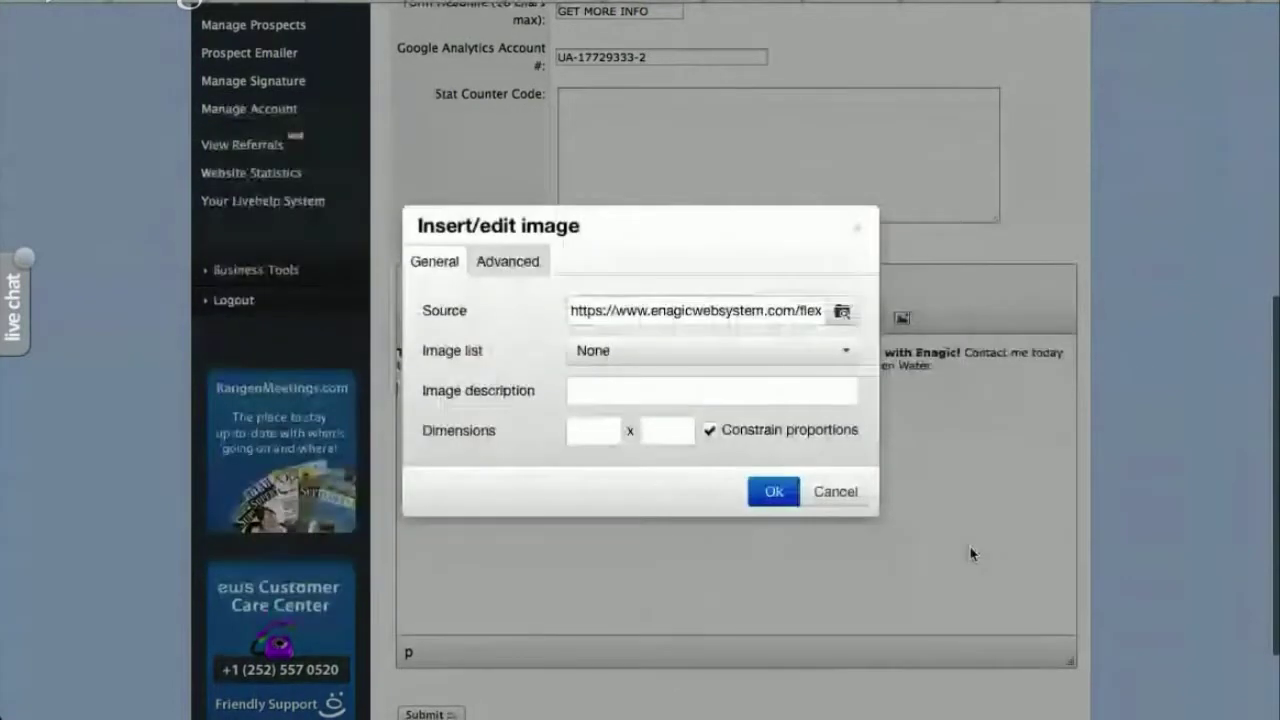
click(772, 491)
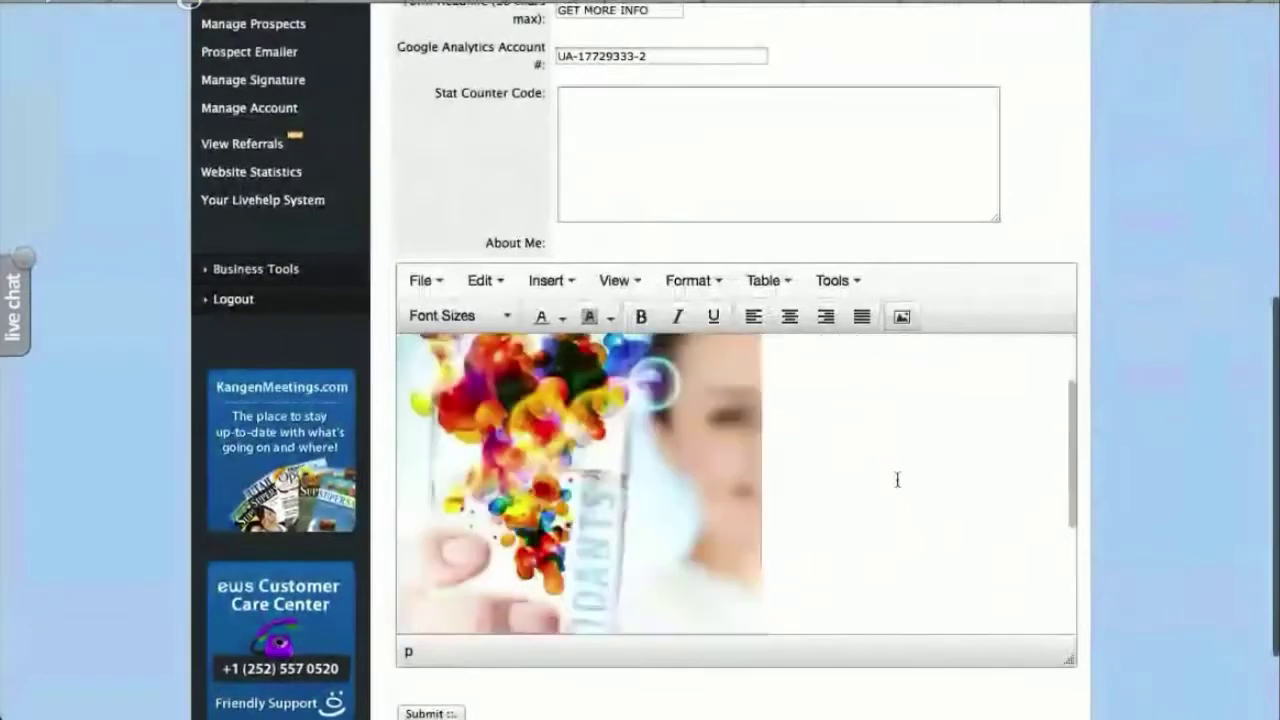
Step: Look over the formatted About Me text and its picture, and submit the E5 website's content settings
scroll(895, 479, down, 5)
scroll(897, 479, up, 5)
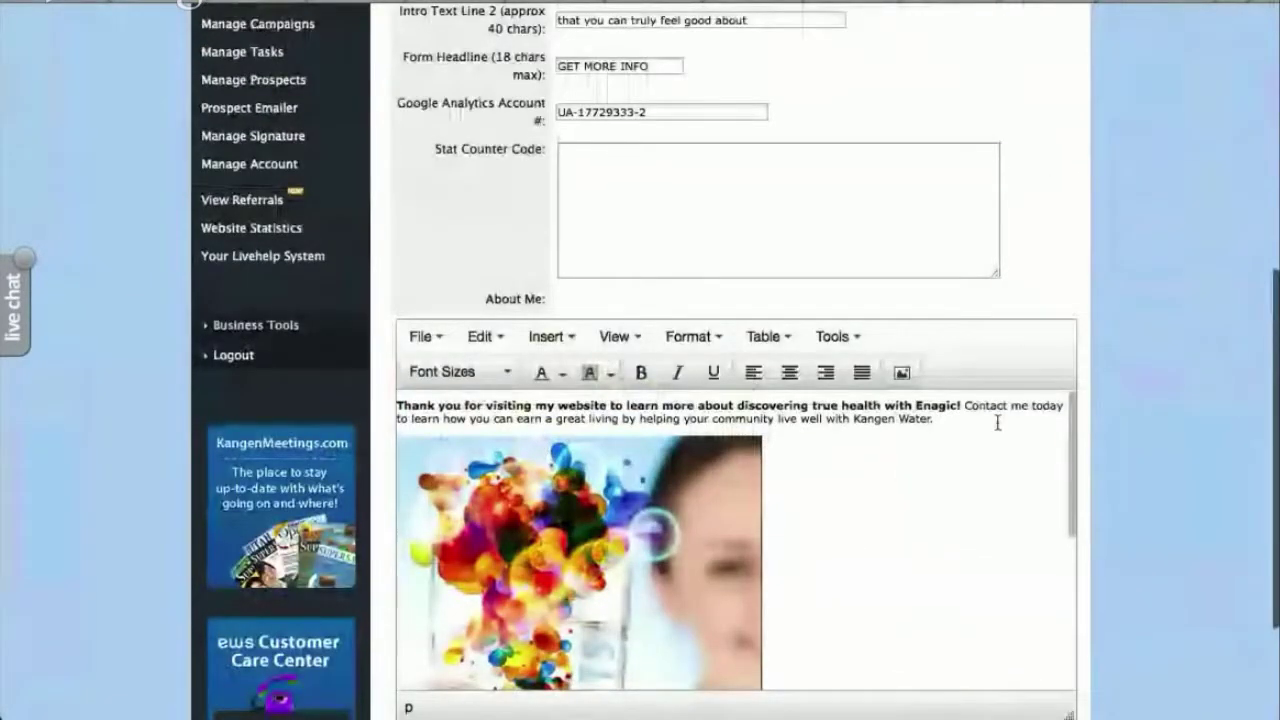
scroll(980, 427, down, 1)
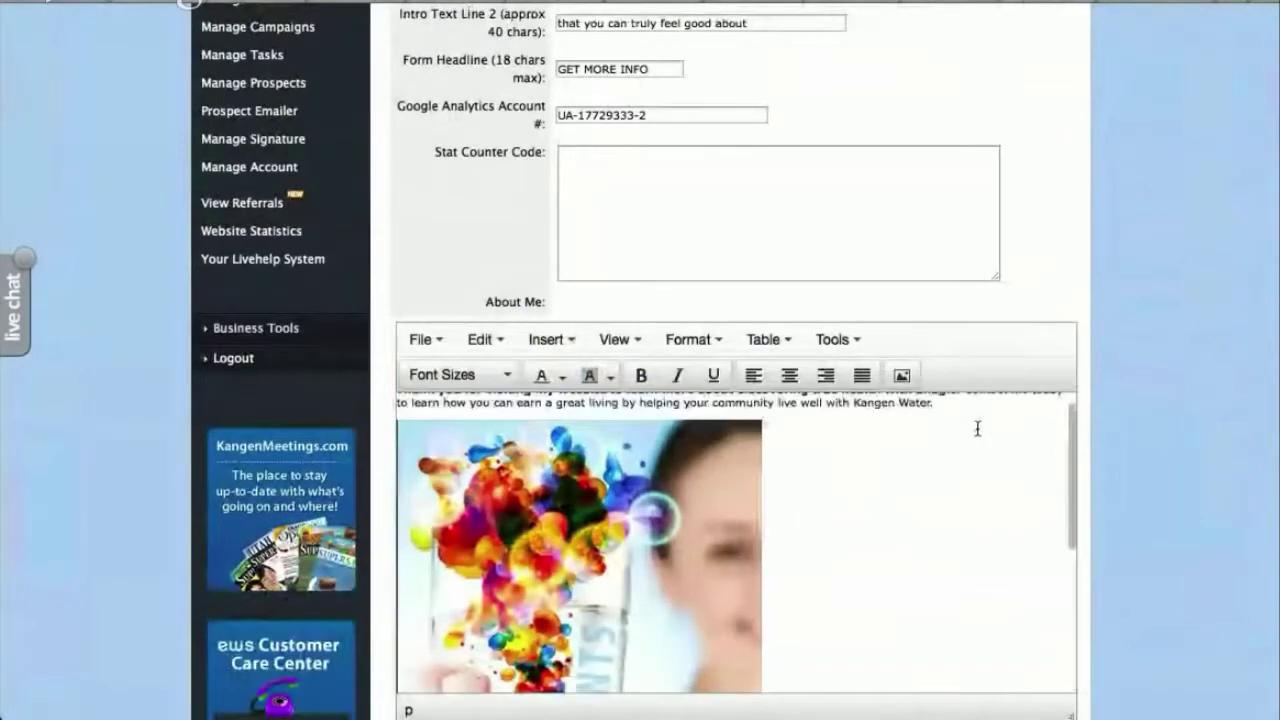
scroll(979, 431, up, 3)
scroll(1180, 534, down, 2)
scroll(931, 547, down, 1)
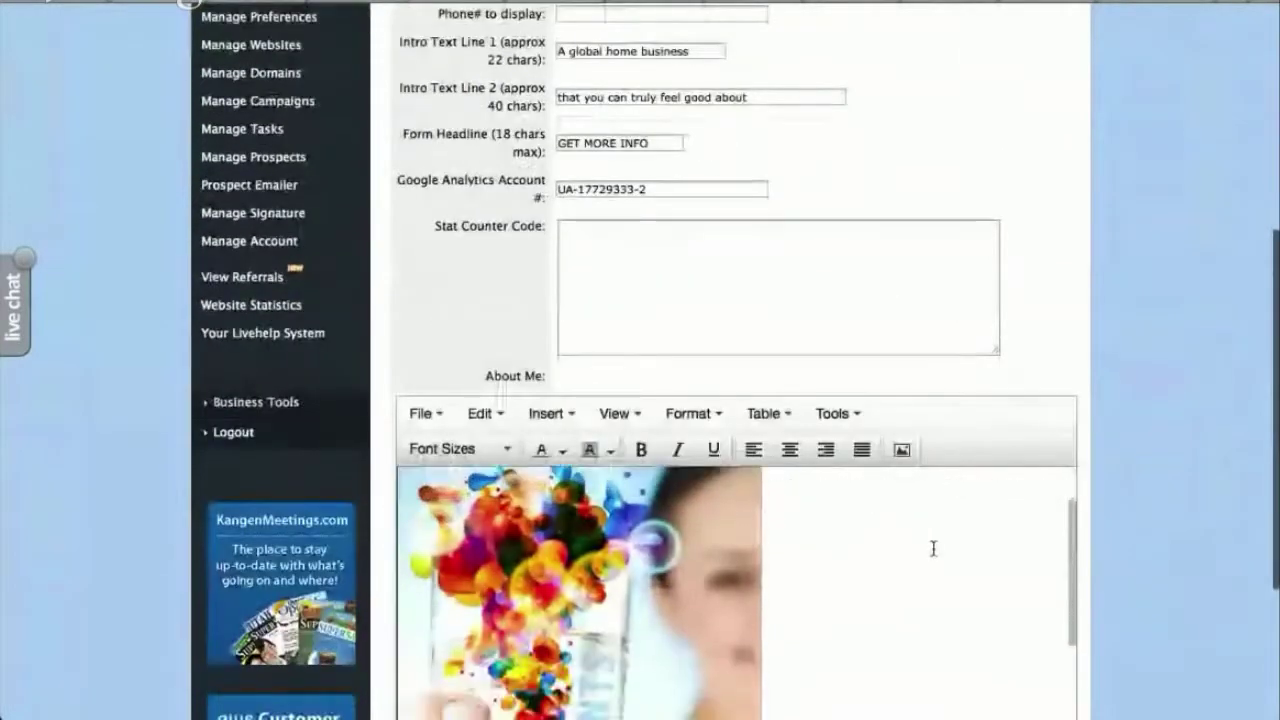
scroll(1140, 530, down, 3)
scroll(843, 517, up, 3)
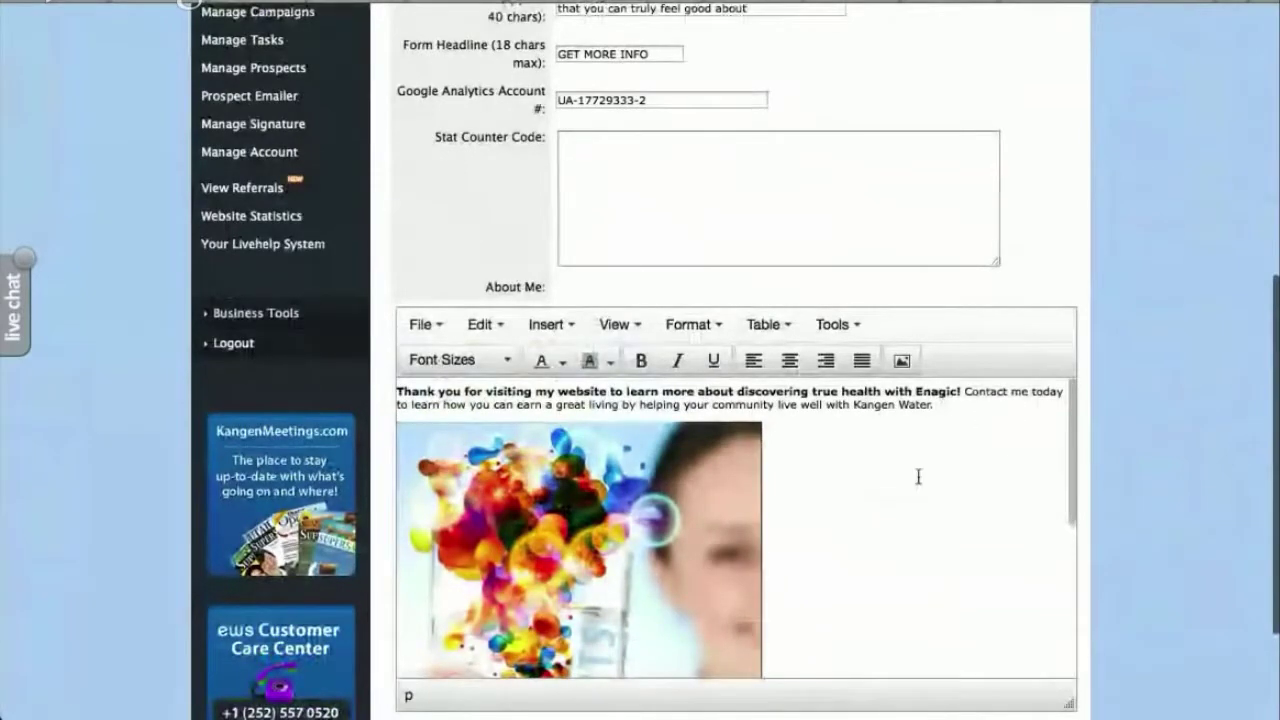
scroll(800, 530, down, 2)
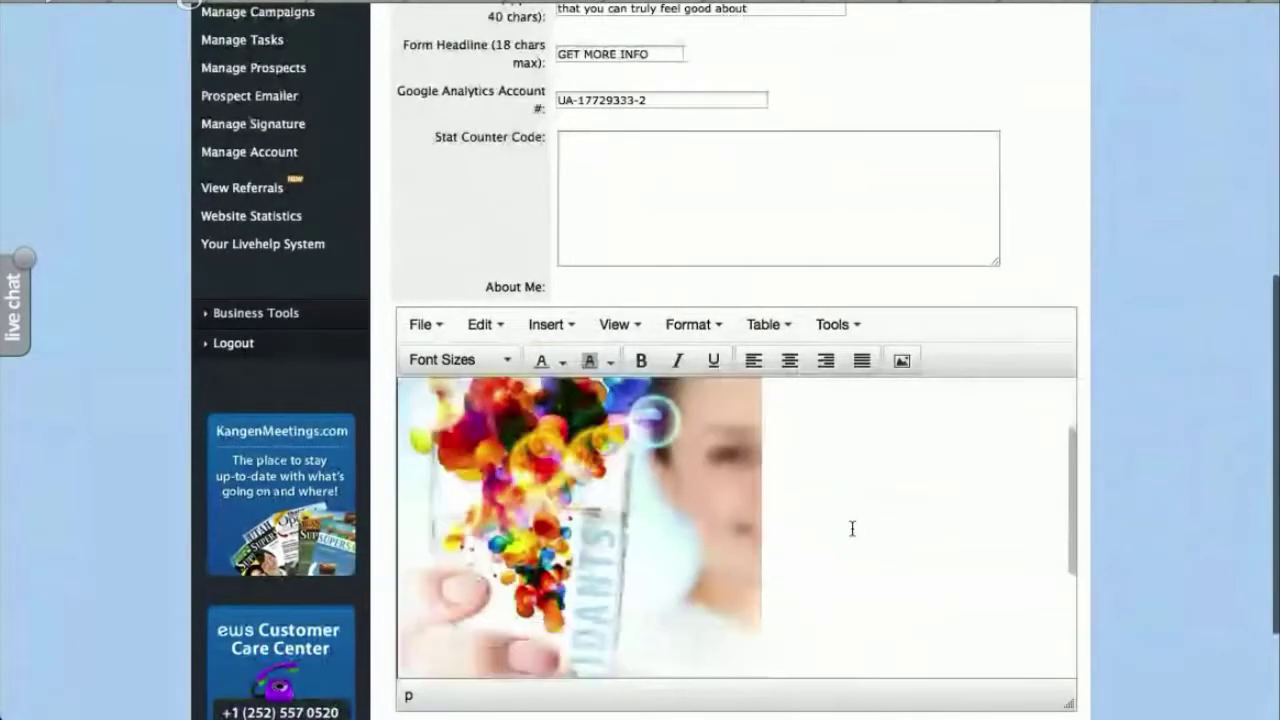
scroll(855, 526, down, 3)
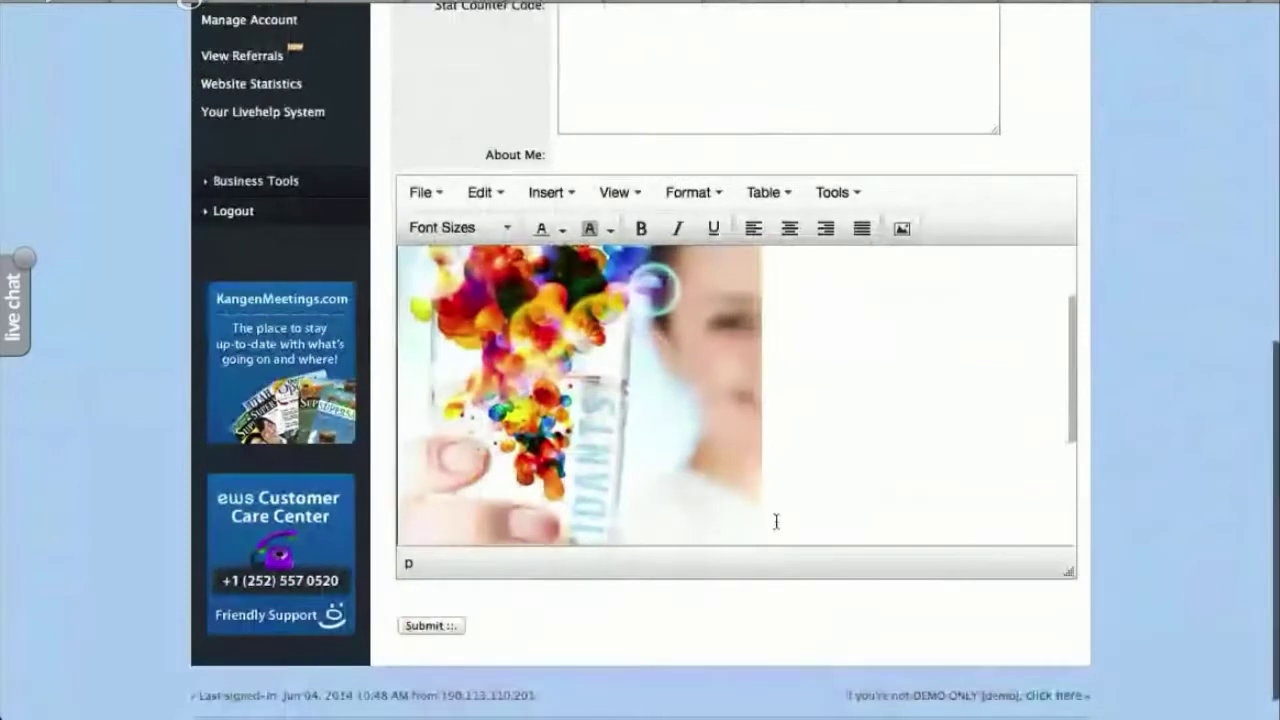
click(431, 625)
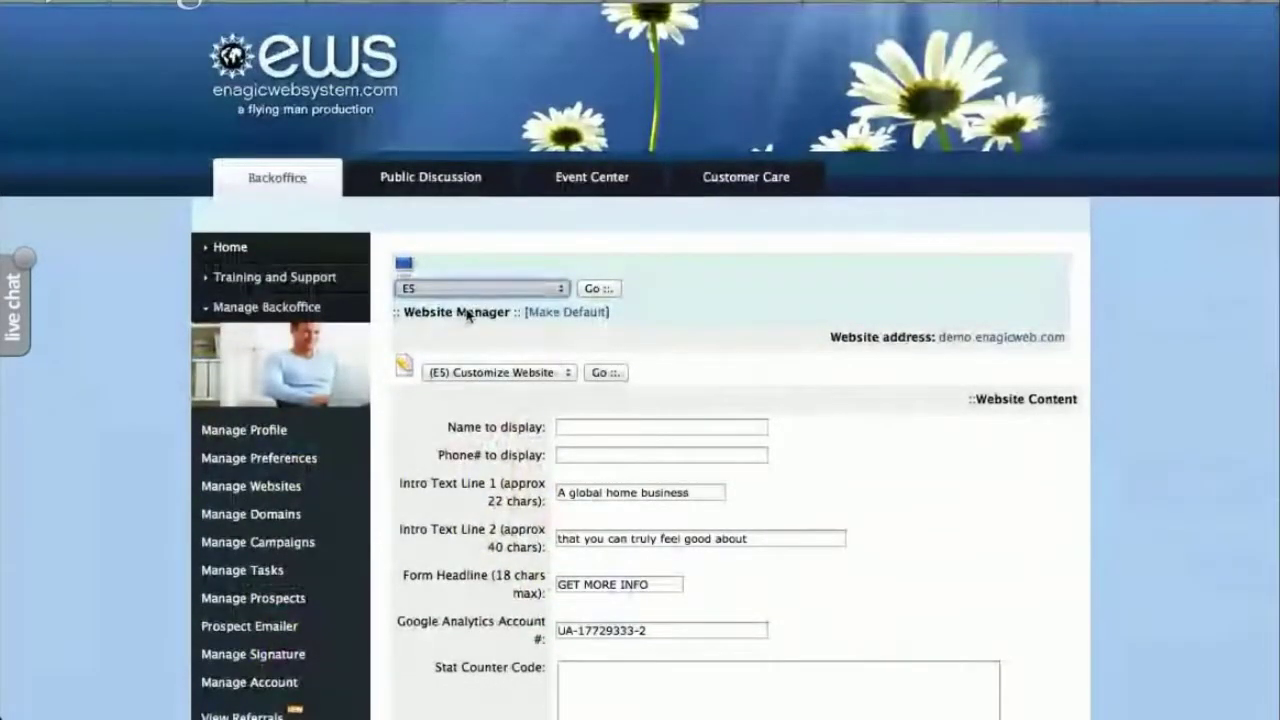
Step: Open the content settings of the E6 website and examine its Adwords Conversion Tracking Code, About You and Stat Counter Code fields
key(Down)
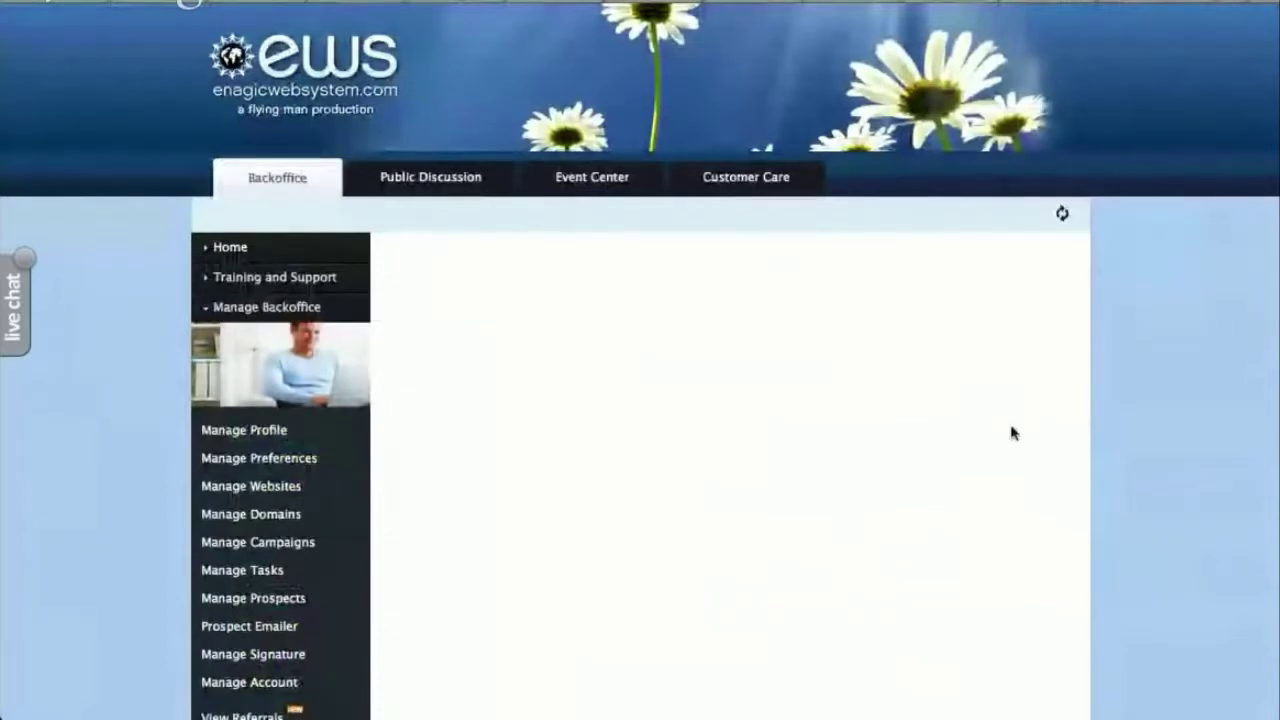
scroll(1010, 443, down, 2)
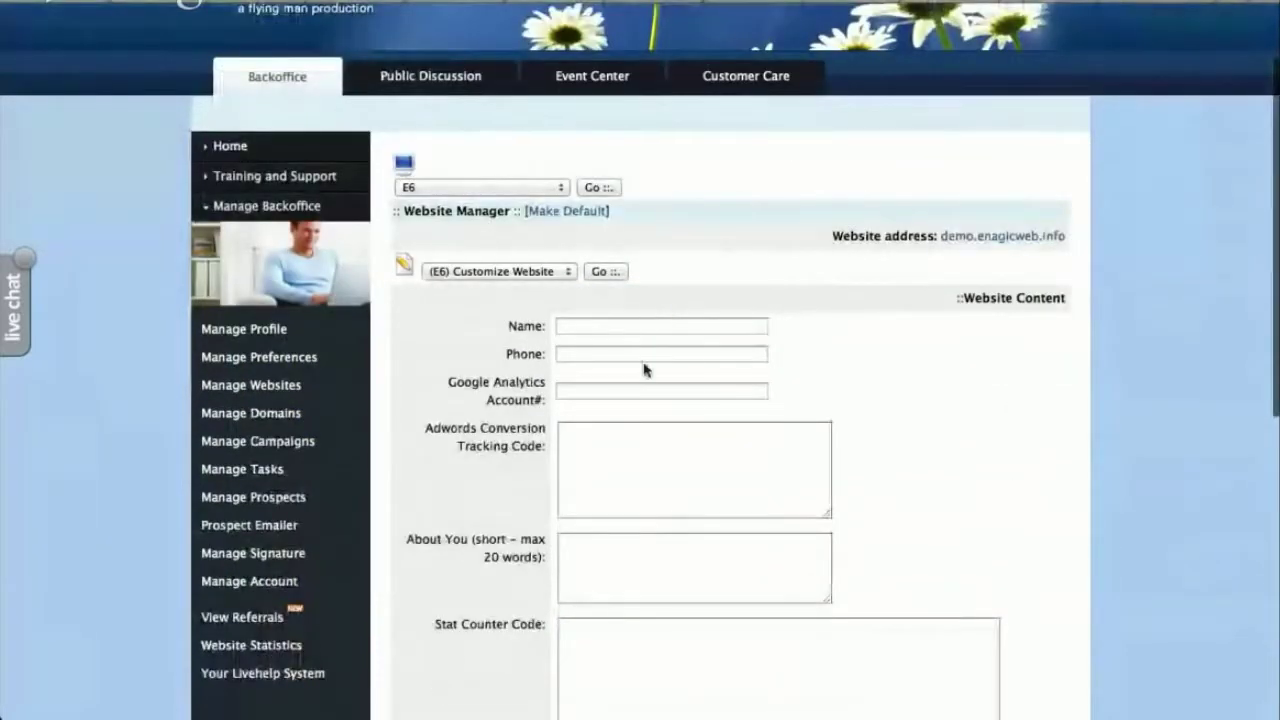
click(620, 448)
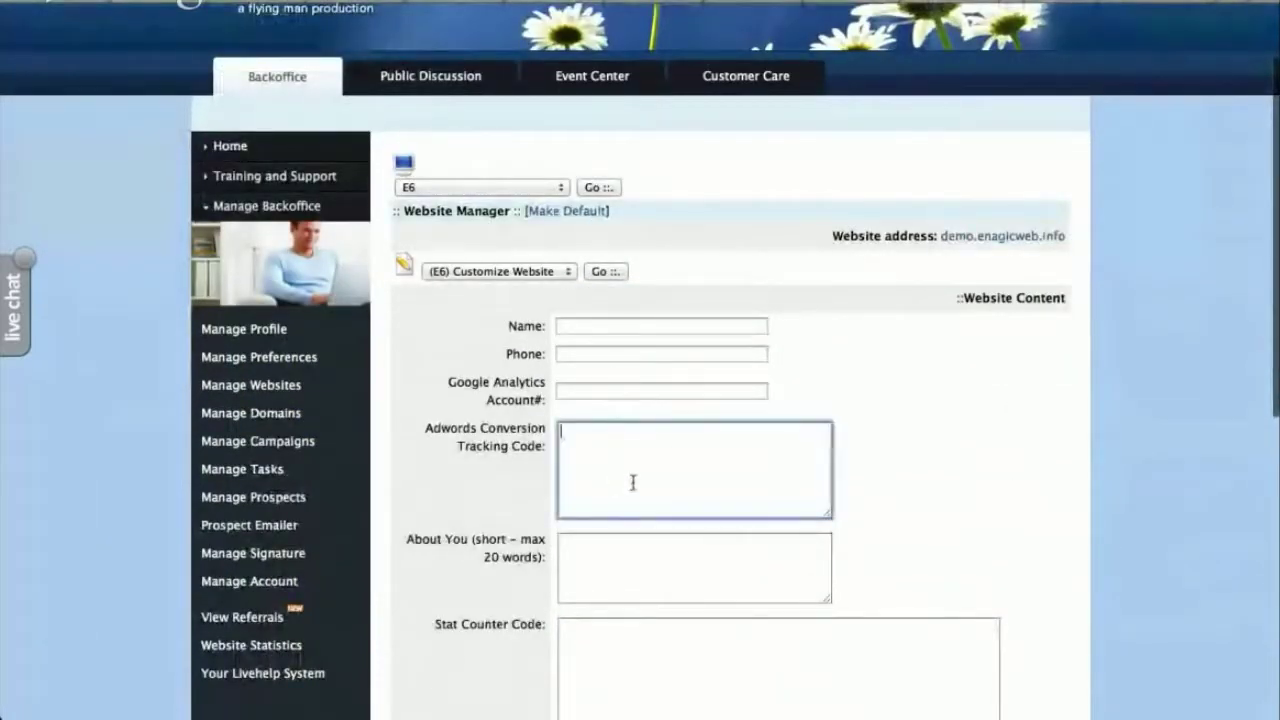
click(651, 581)
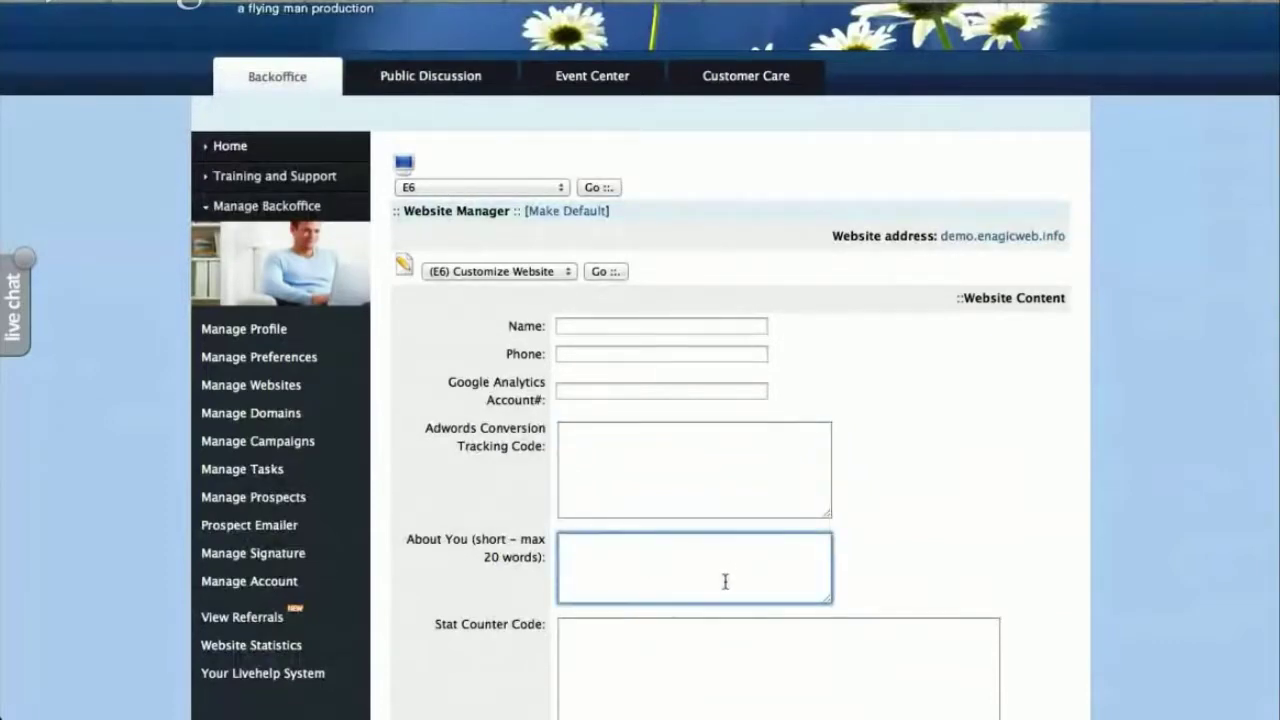
scroll(725, 582, down, 3)
click(728, 573)
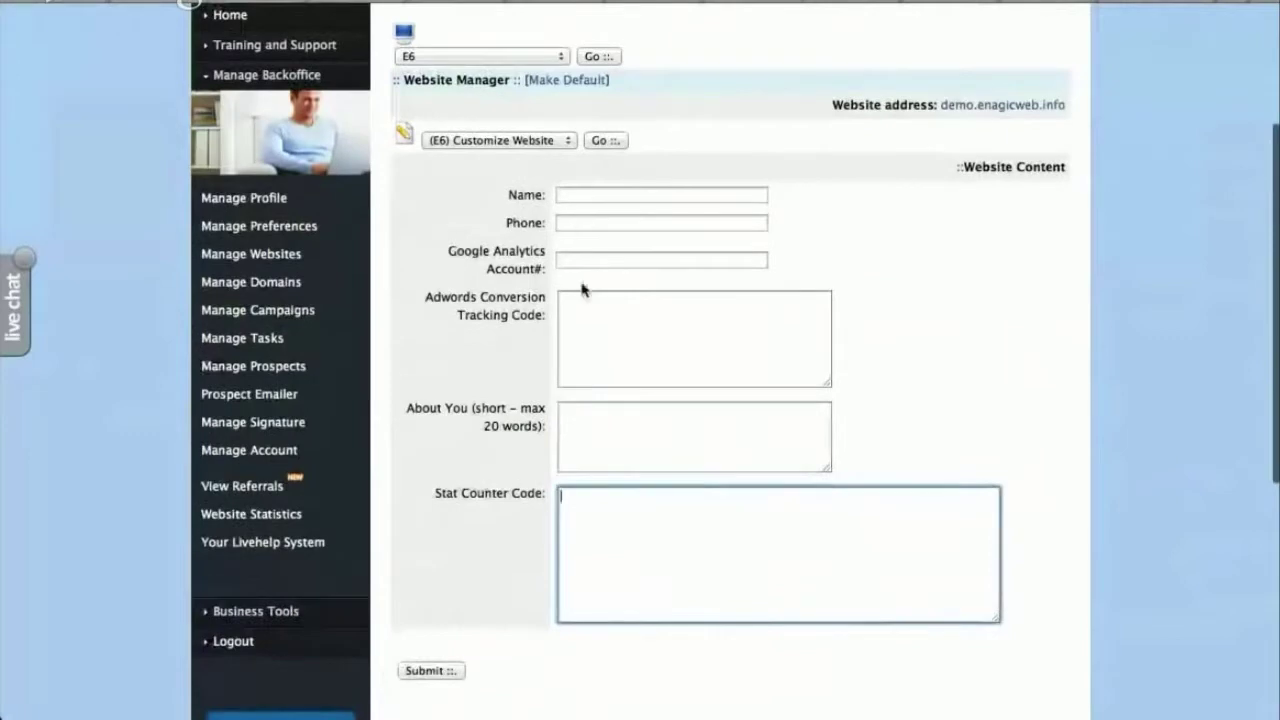
Step: Open the content settings of the E7 website and view its fields
click(500, 56)
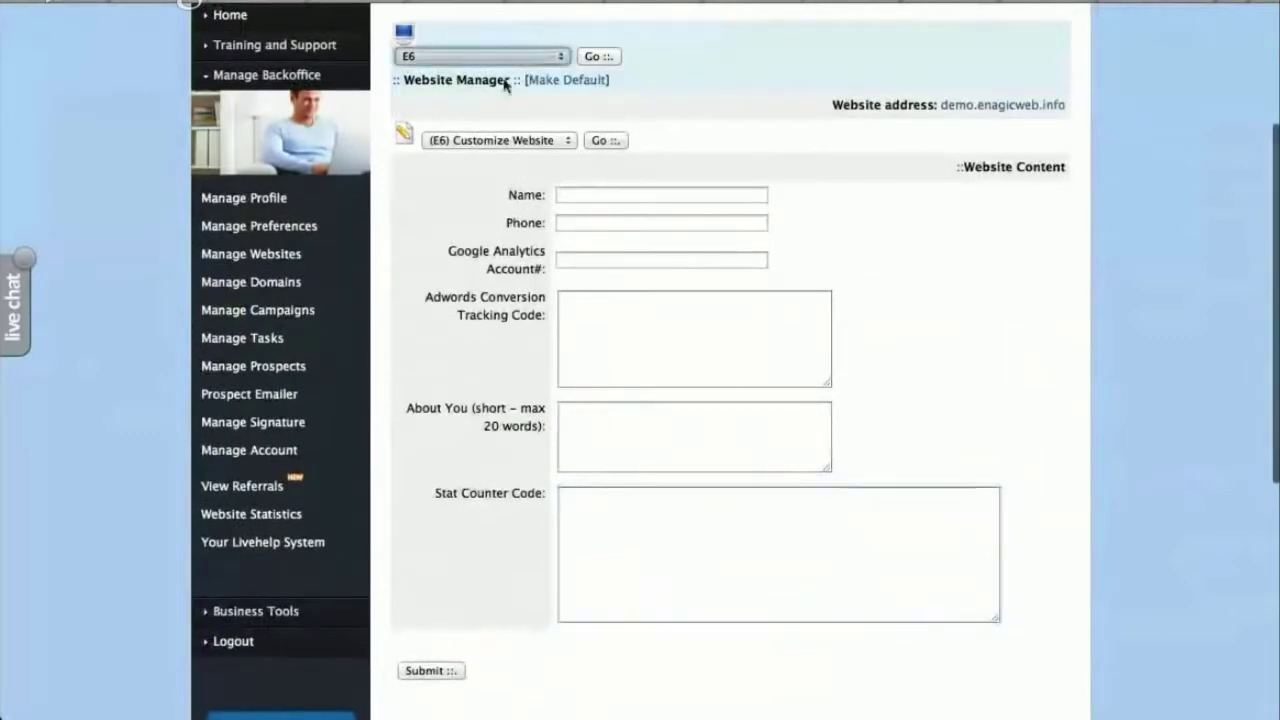
click(505, 78)
scroll(650, 320, down, 3)
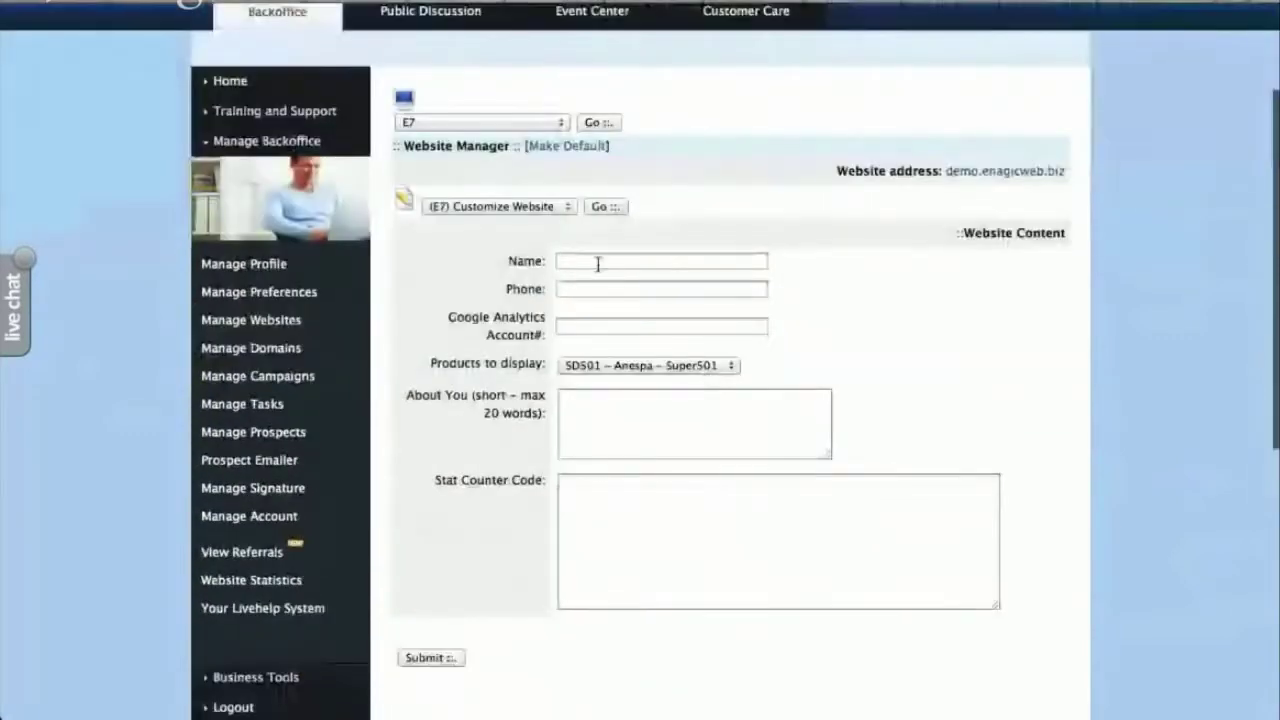
Step: Switch the E7 website's products to display to All Products and back to SD501 – Anespa – Super501
click(708, 372)
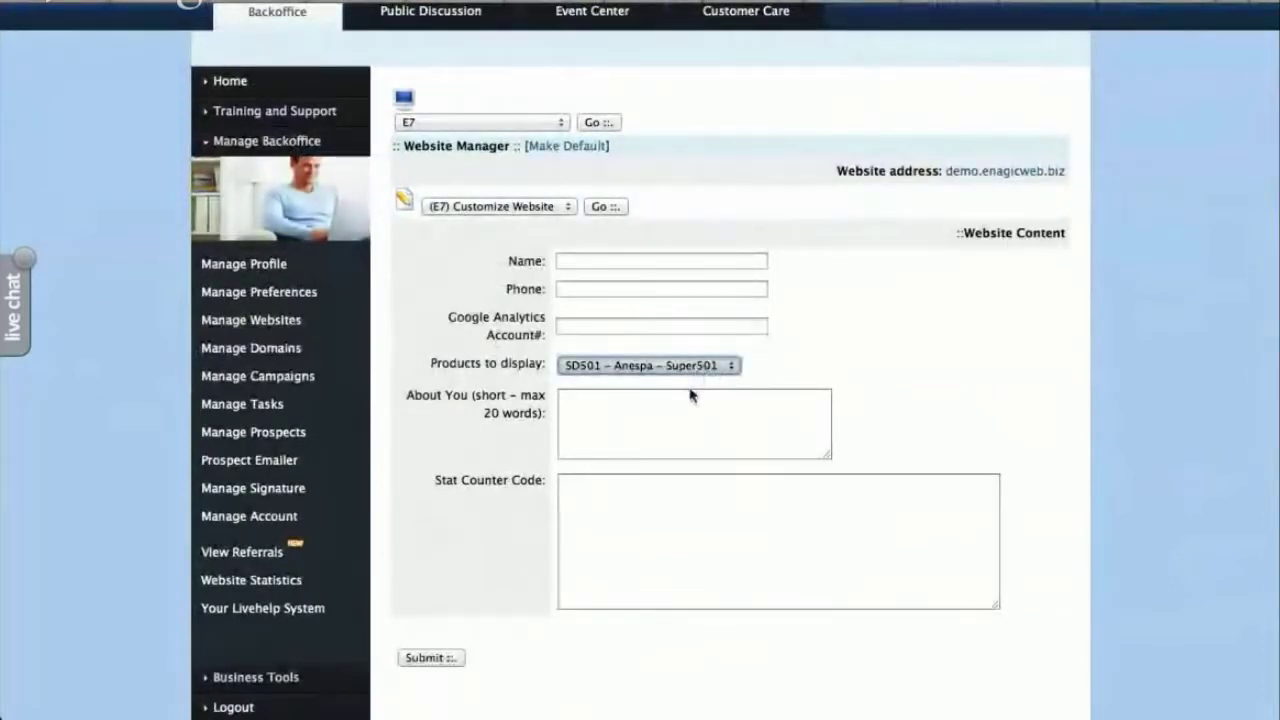
click(689, 368)
click(686, 372)
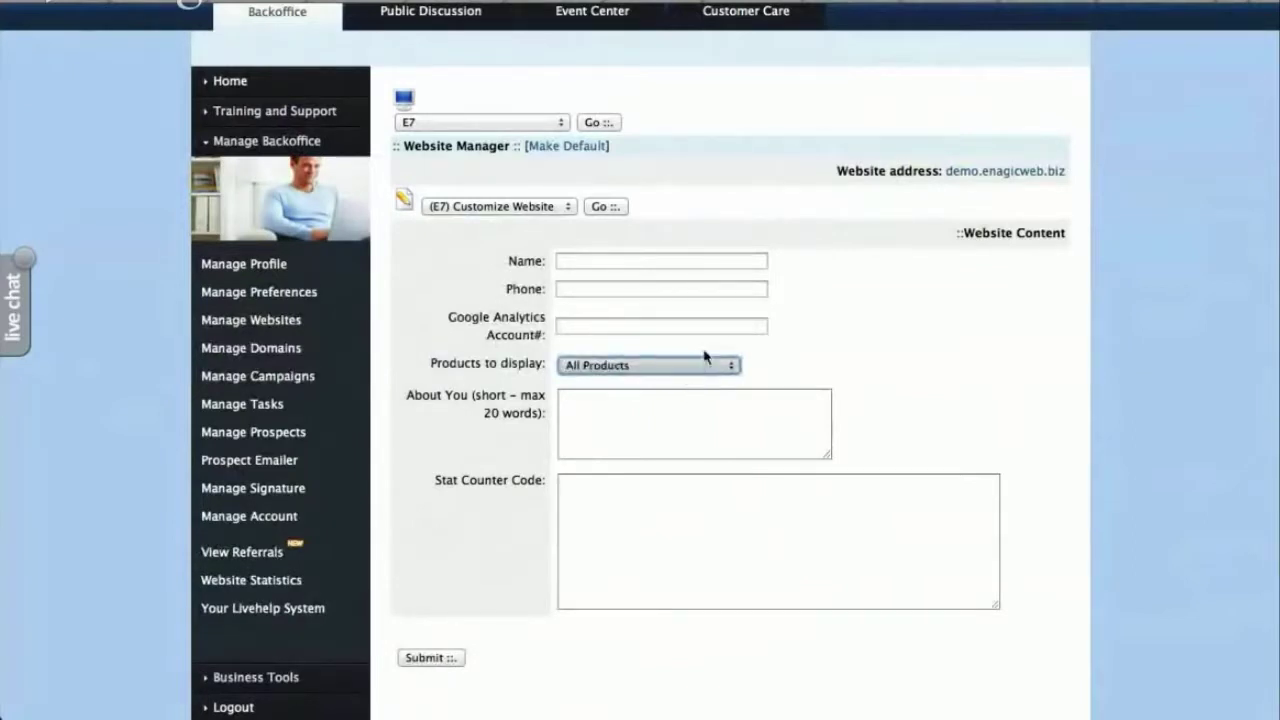
drag(704, 355, 706, 374)
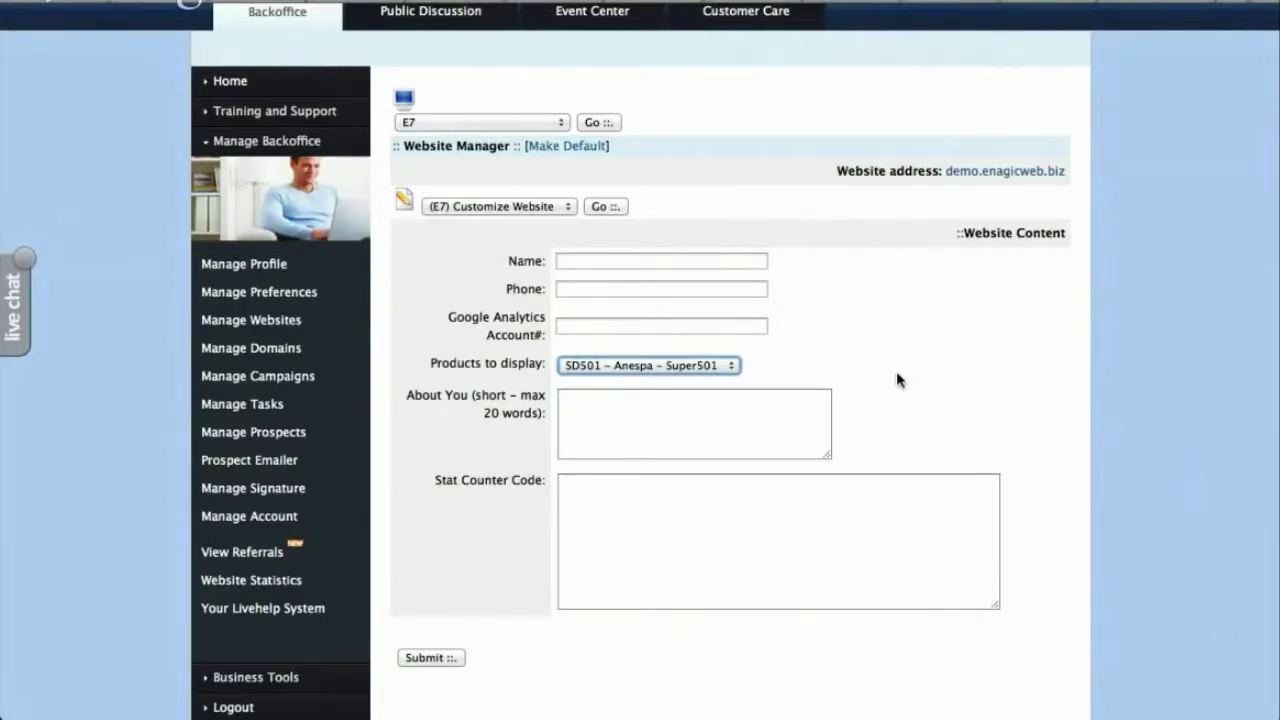
Step: Open the Wishlist from the training and support section and look over the new wishes
scroll(391, 320, down, 2)
click(228, 64)
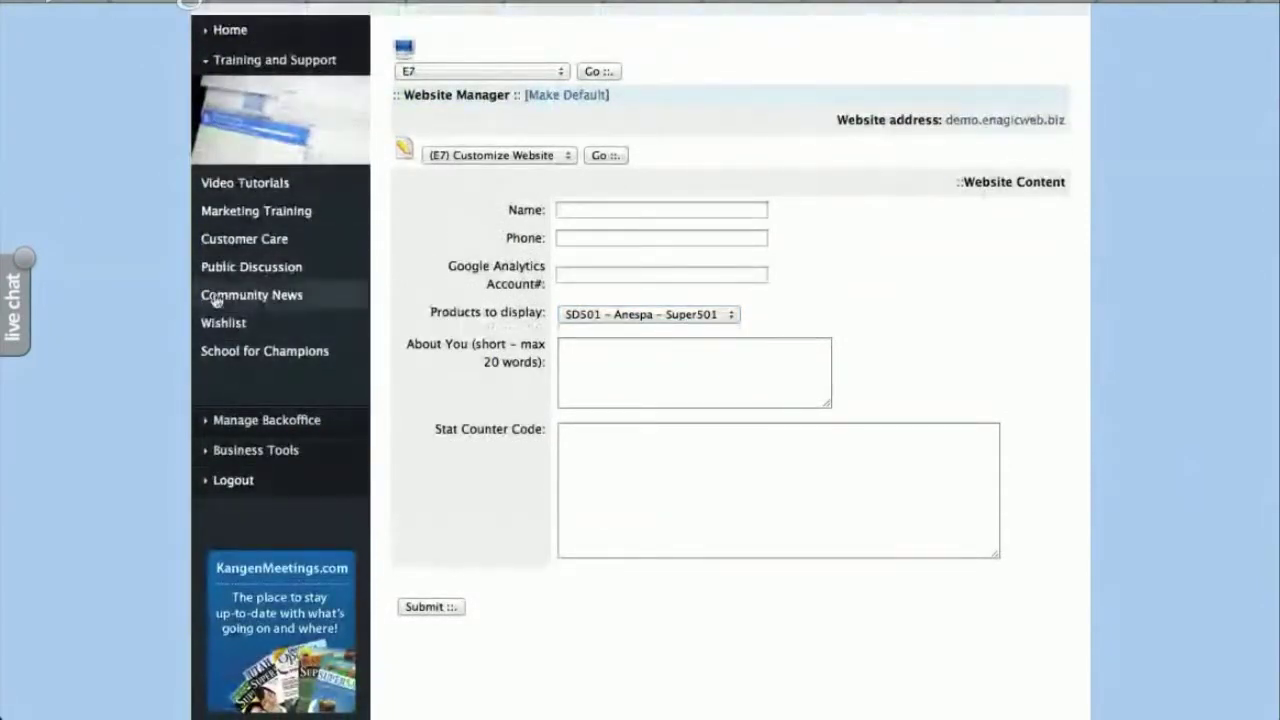
click(212, 325)
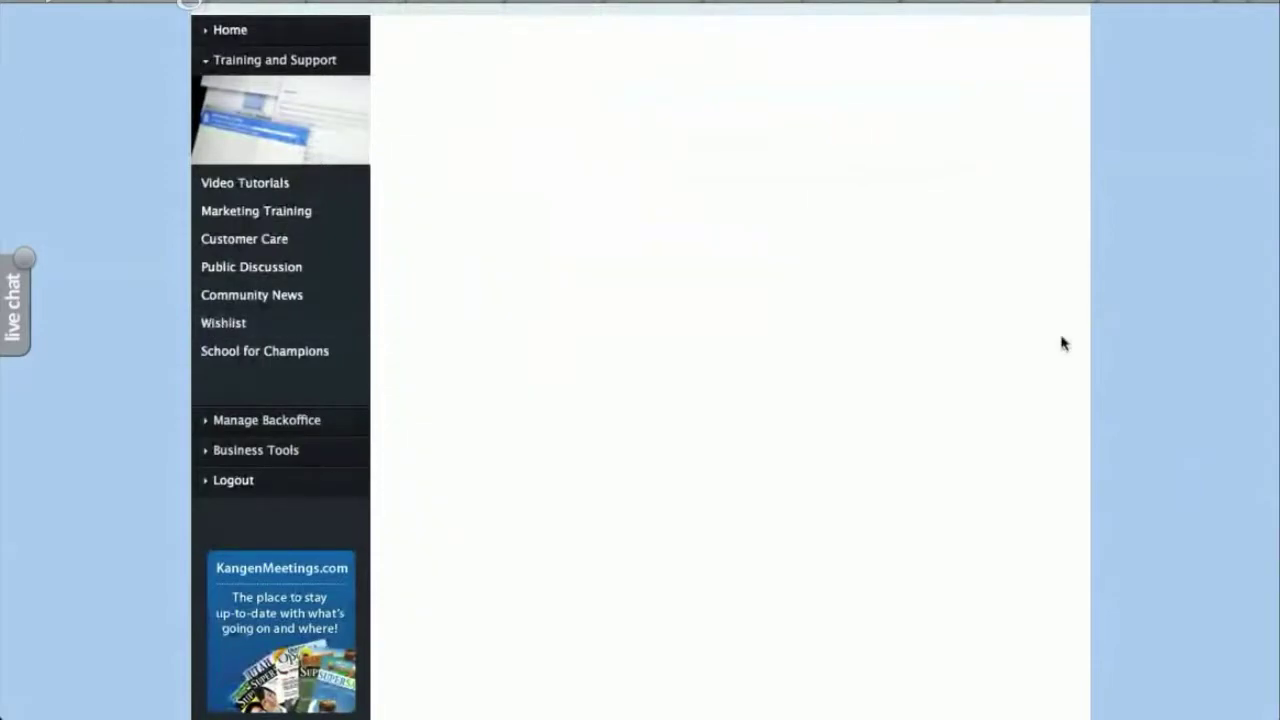
scroll(808, 430, down, 3)
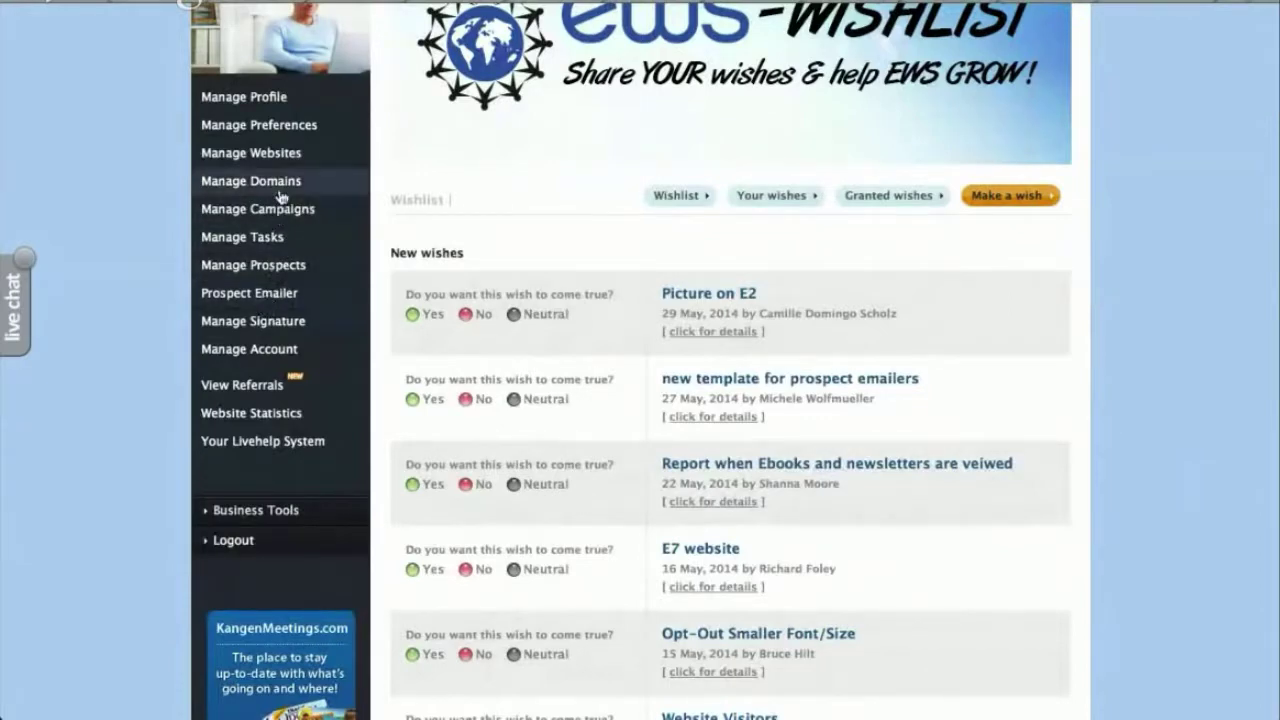
Step: Return to the list of managed websites and open the content settings of the E1 website
click(283, 153)
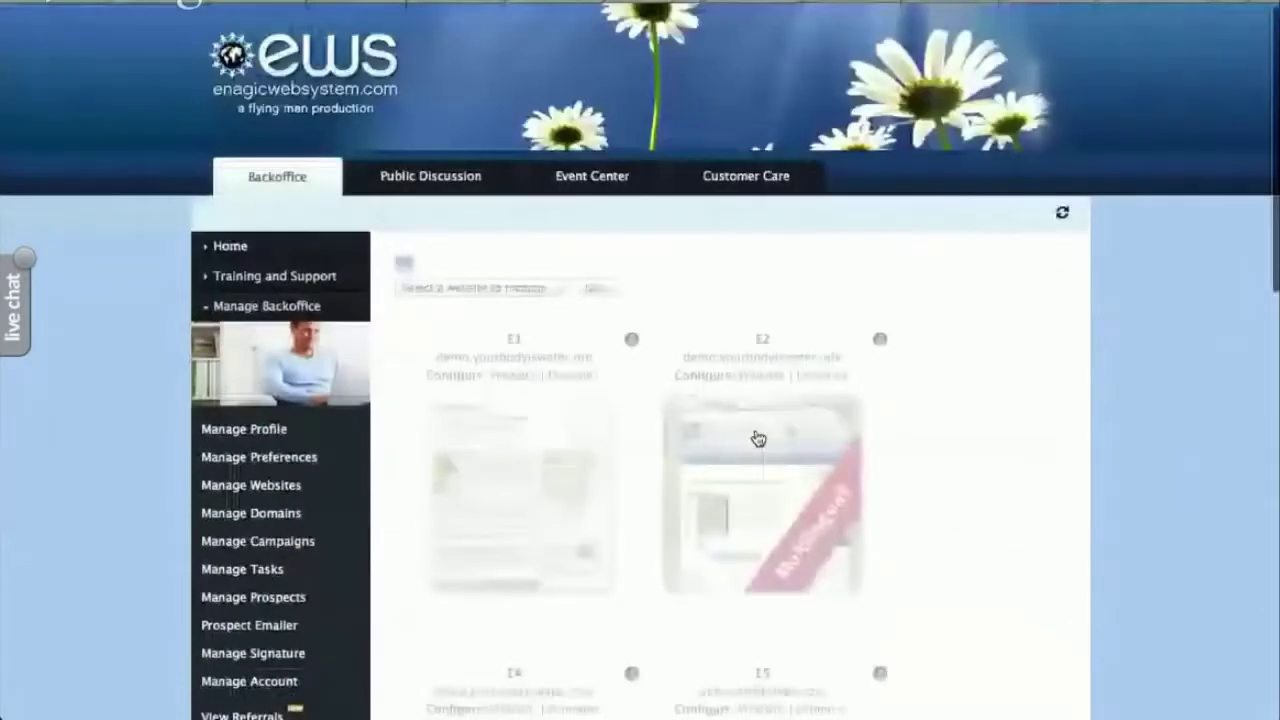
scroll(760, 440, down, 5)
scroll(911, 497, down, 3)
scroll(911, 497, up, 5)
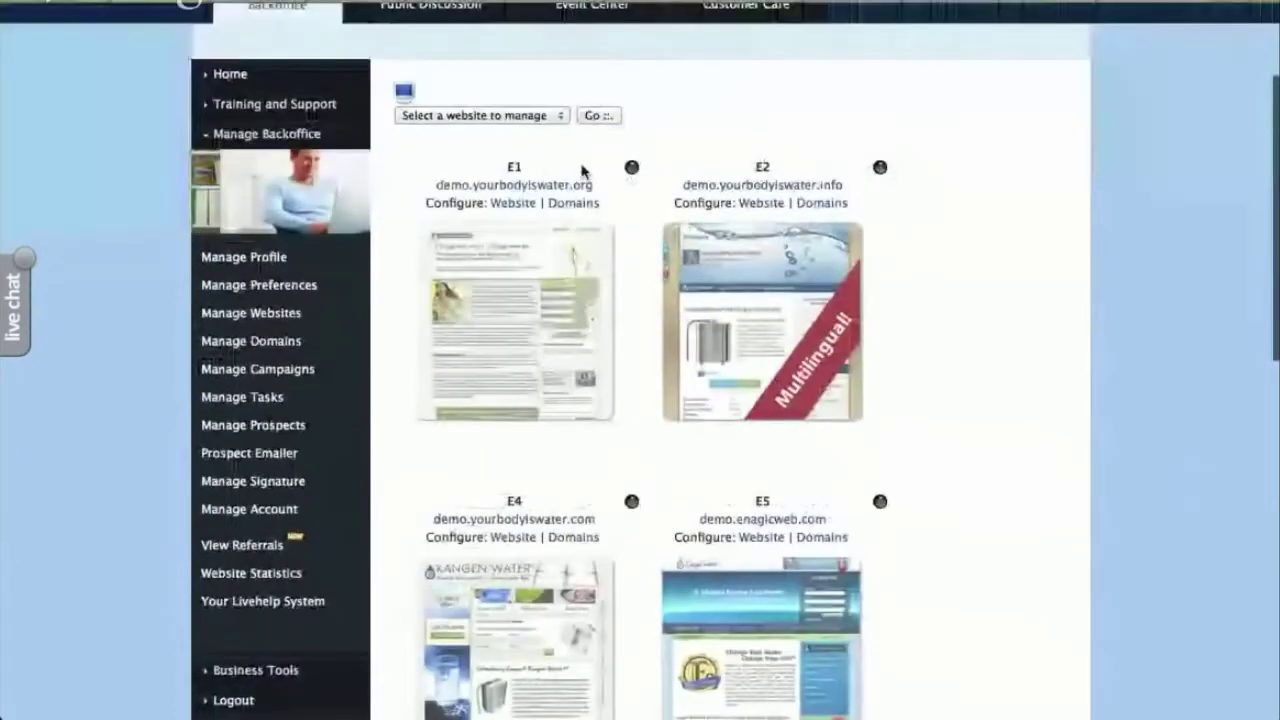
click(535, 115)
click(536, 132)
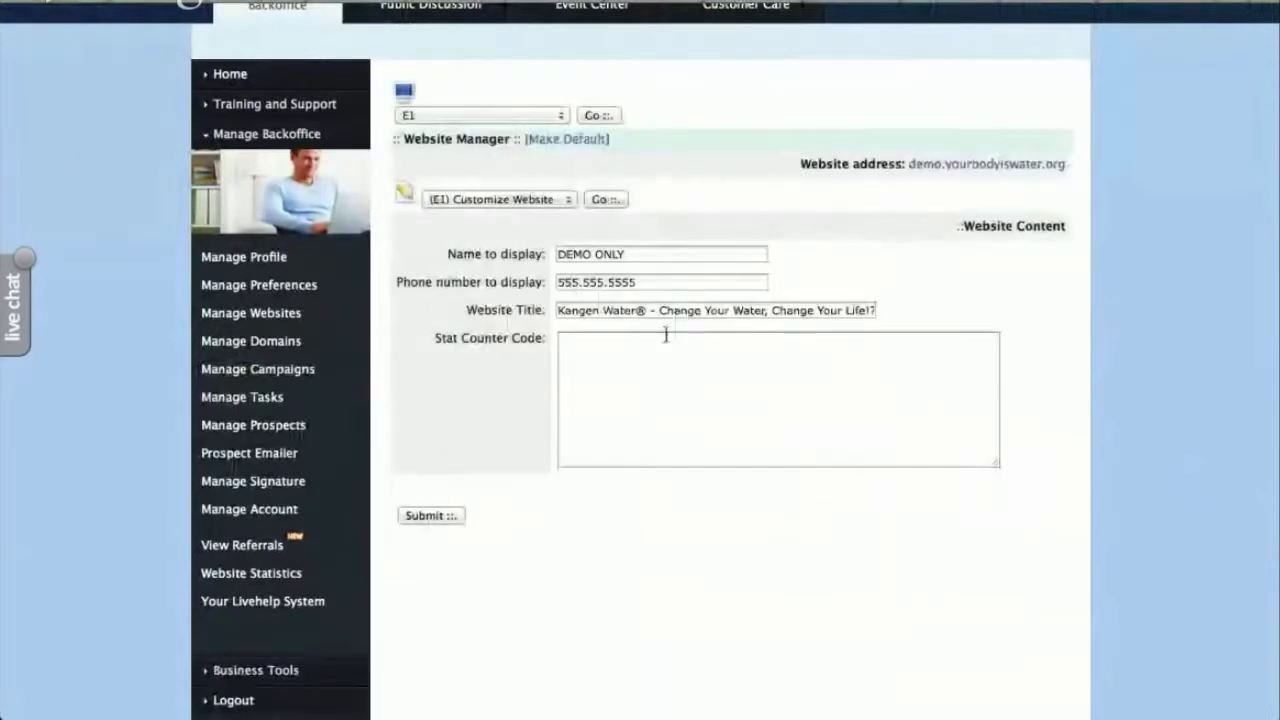
Step: Switch from the E1 website to the content settings of the E2 website
click(509, 112)
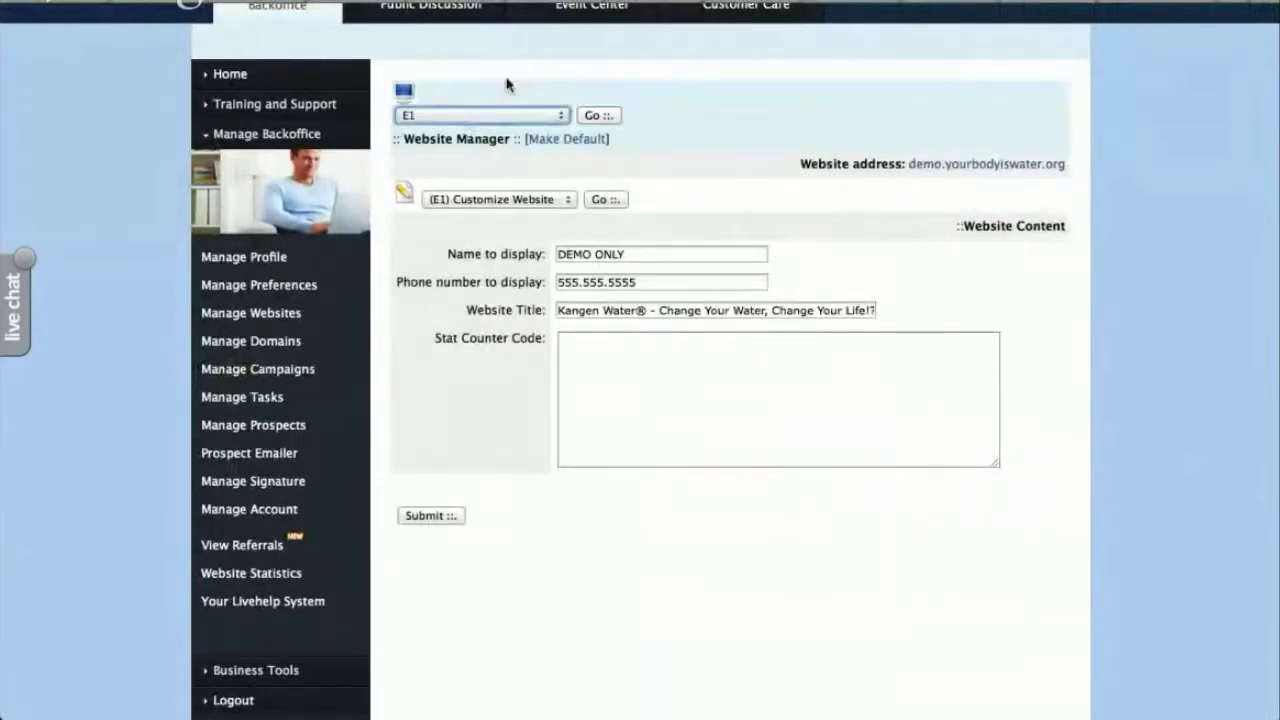
drag(476, 116, 444, 136)
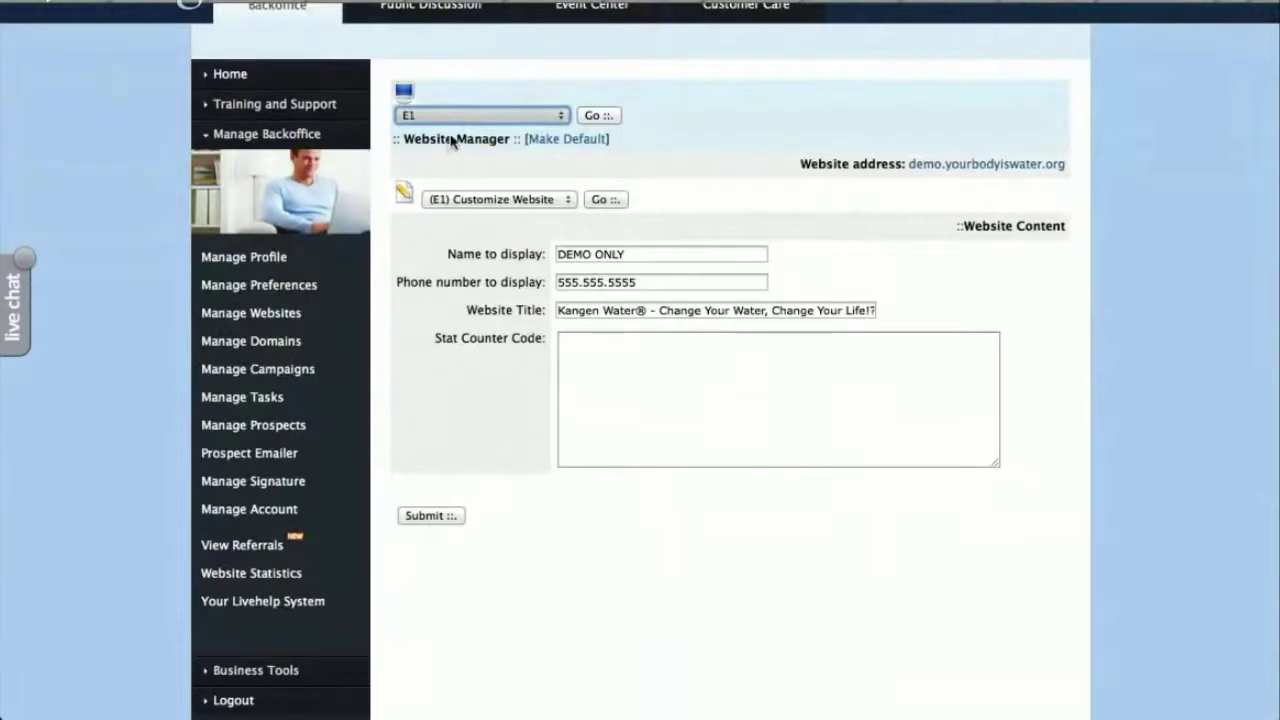
scroll(846, 425, down, 2)
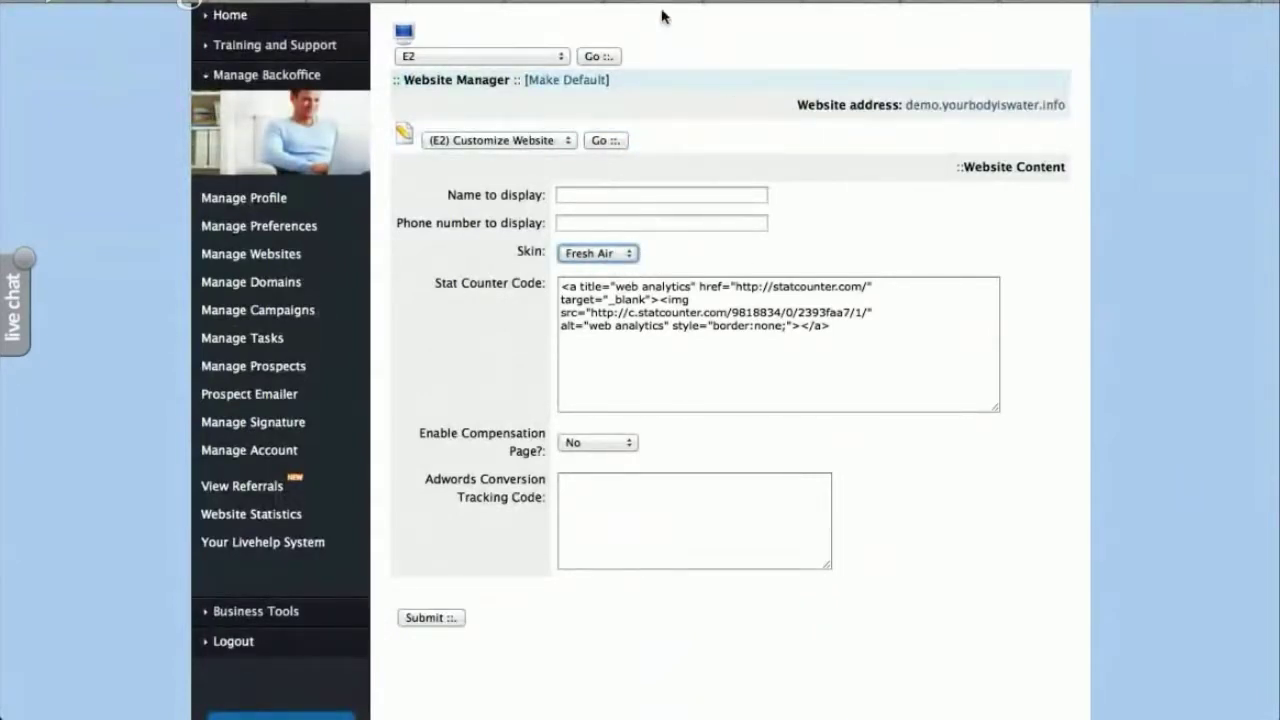
Step: View the live E2 website and look over its Products page design
click(763, 2)
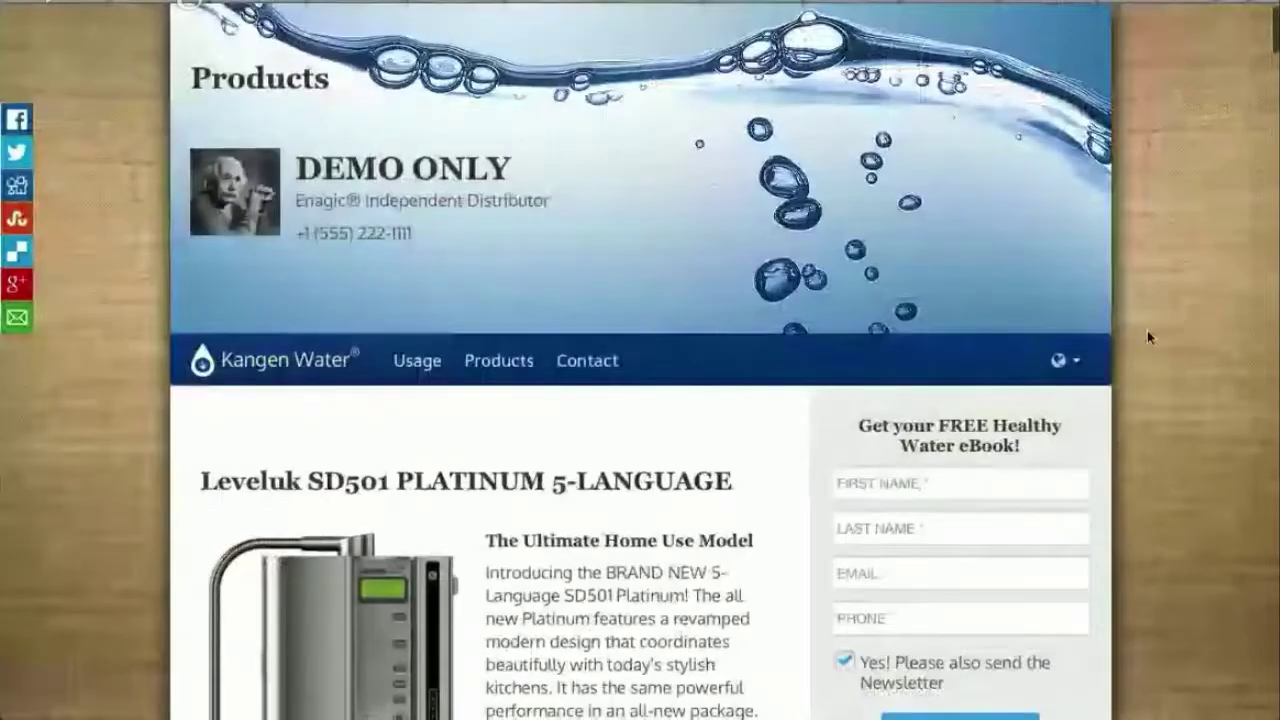
scroll(1147, 330, down, 10)
scroll(1147, 337, down, 2)
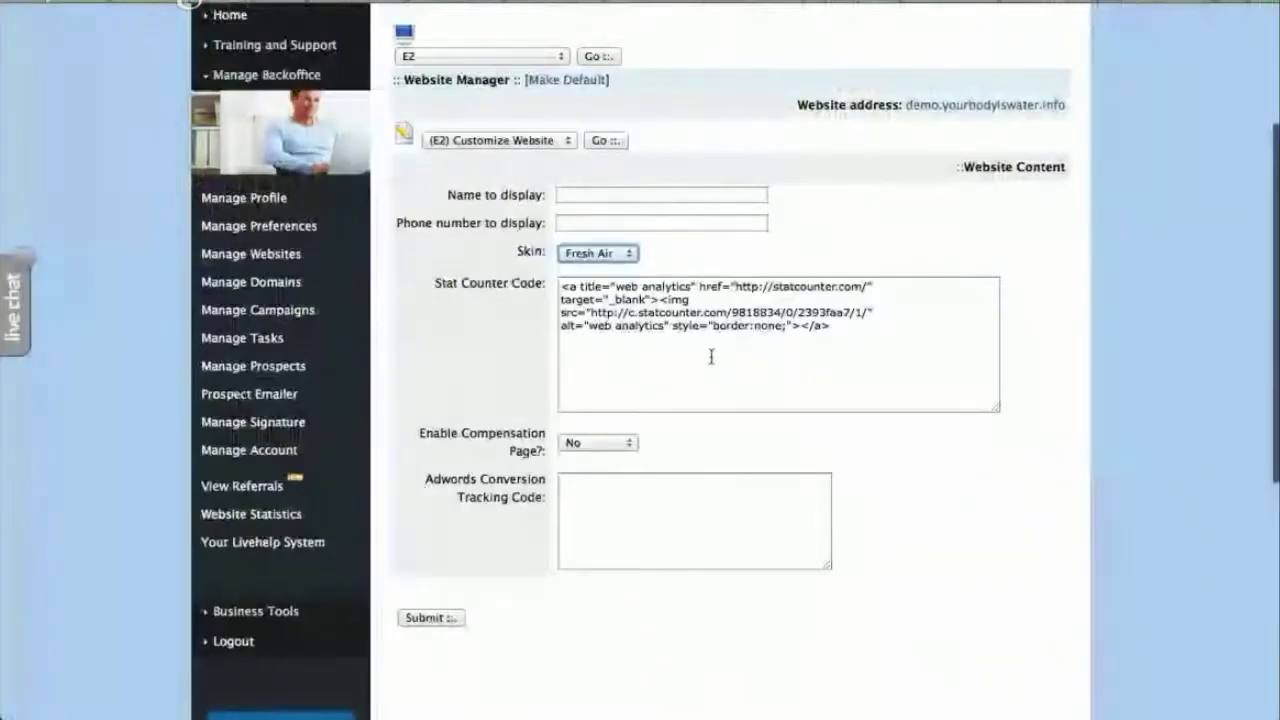
Step: Set the E2 website's skin to Original
click(598, 253)
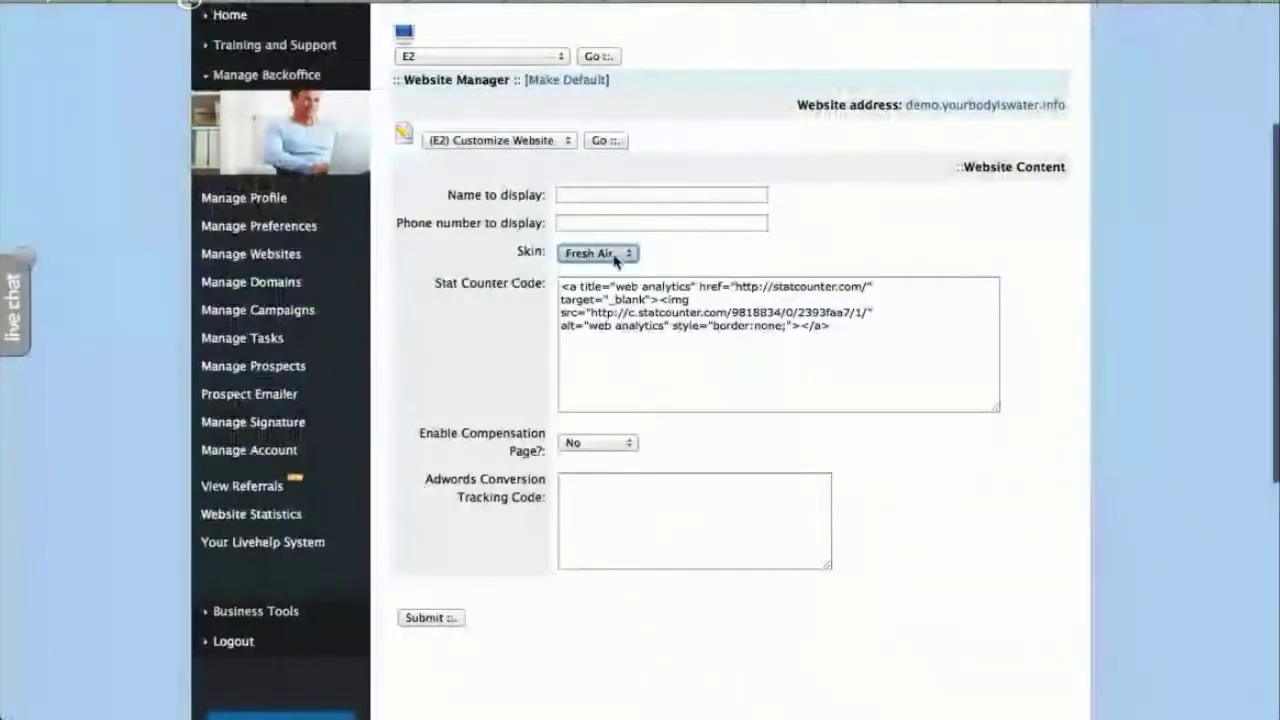
click(616, 312)
click(944, 374)
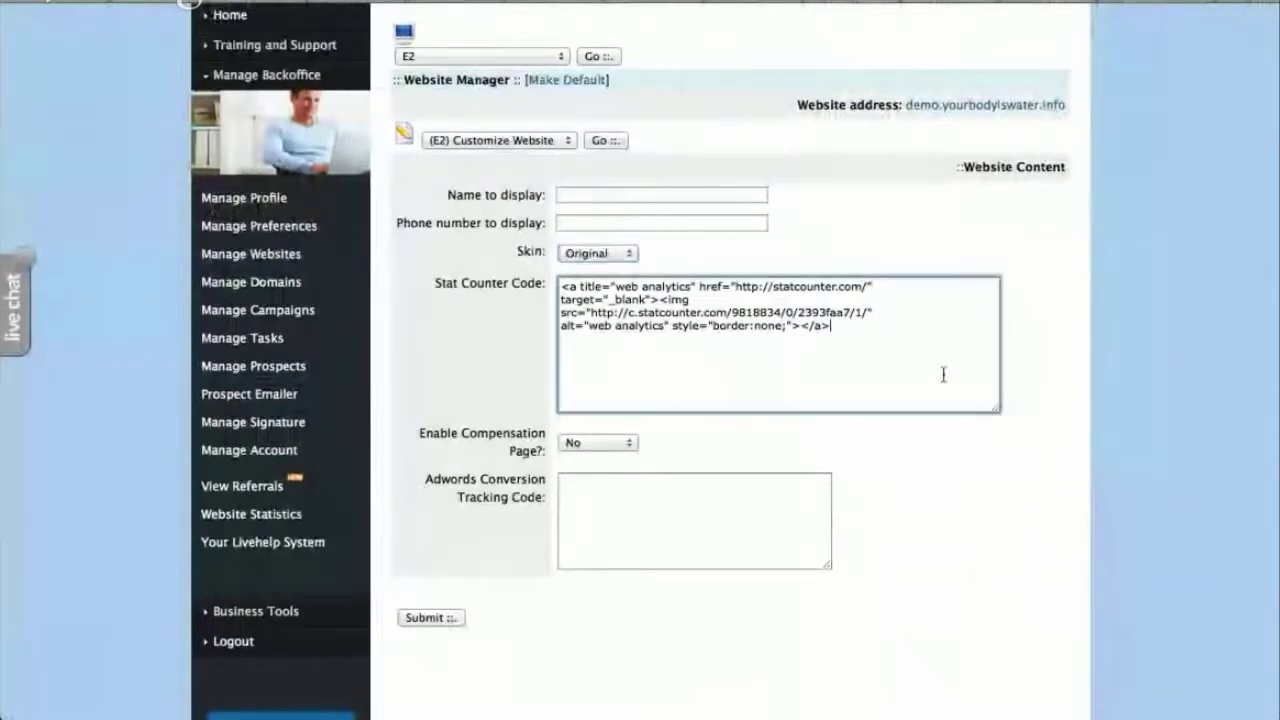
Step: Enable the compensation page for the E2 website and submit its content settings
click(620, 443)
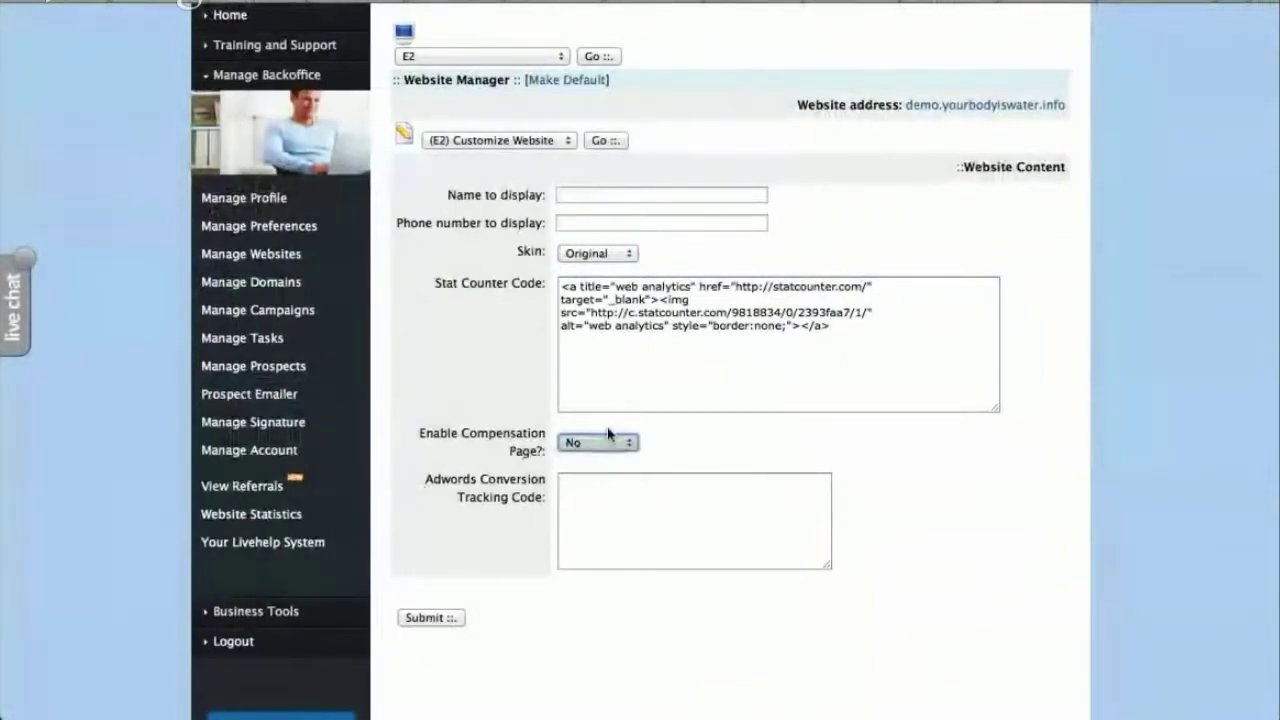
click(608, 443)
click(610, 458)
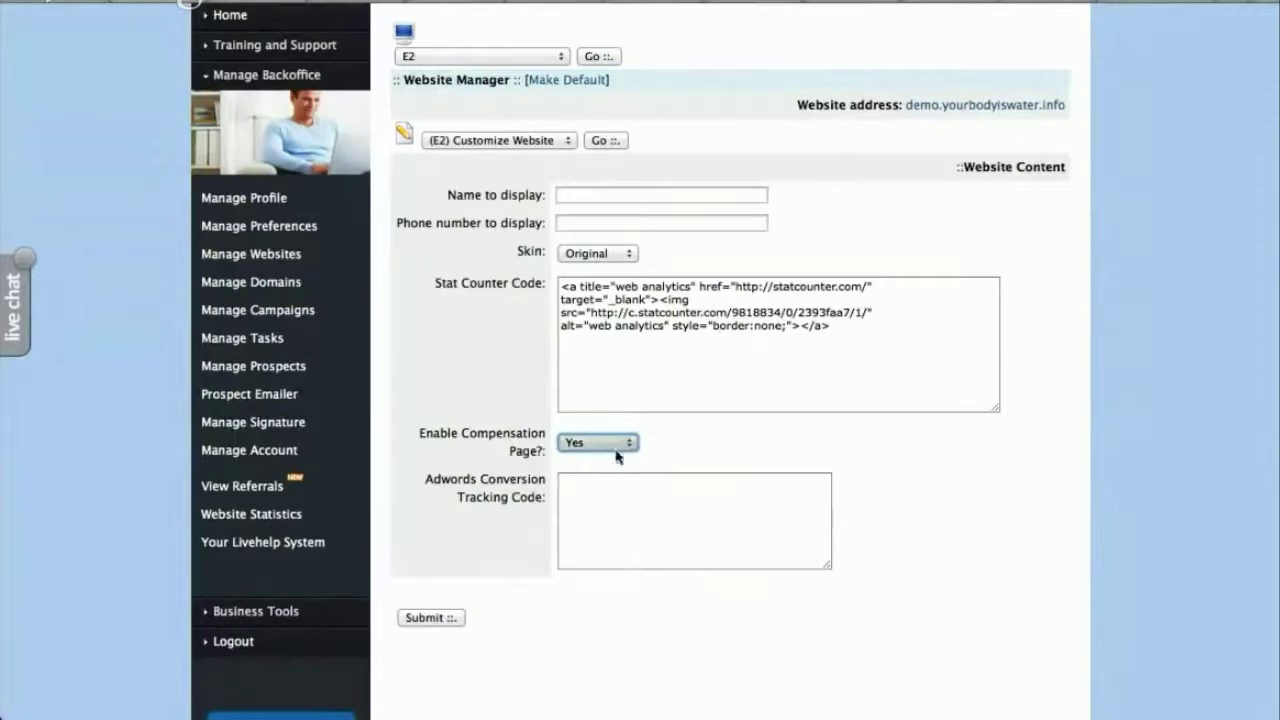
click(715, 541)
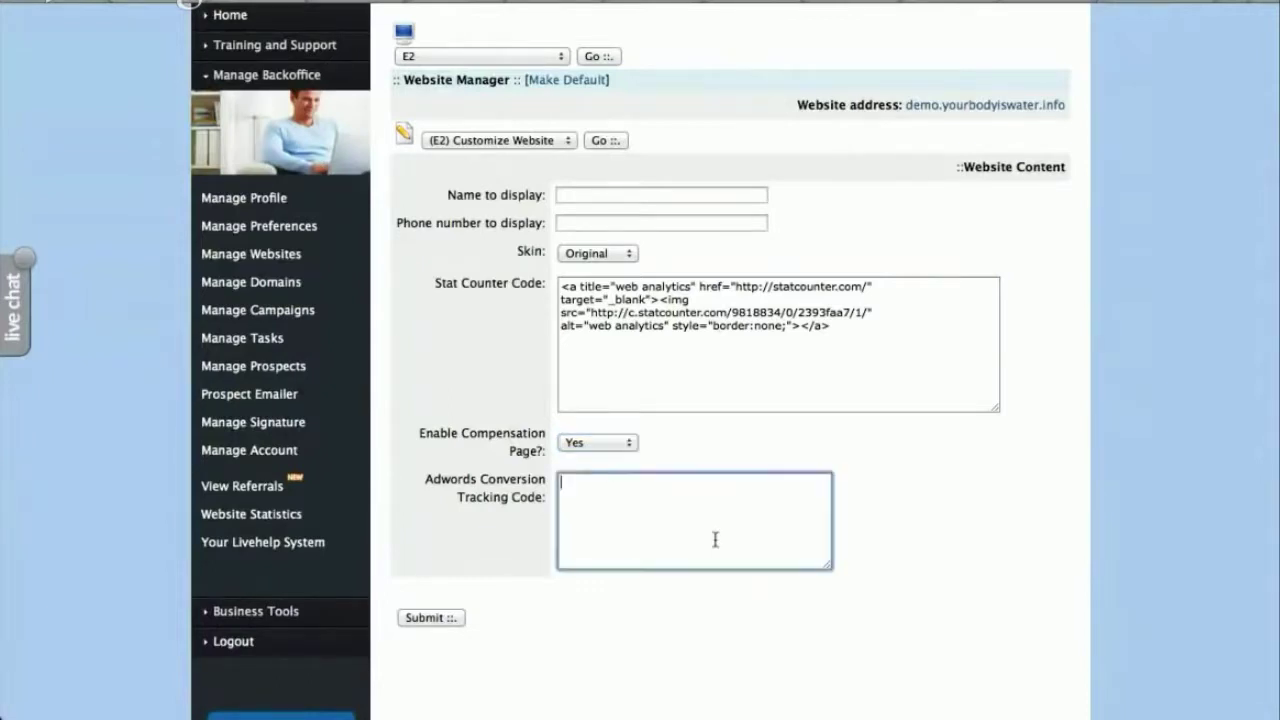
click(425, 618)
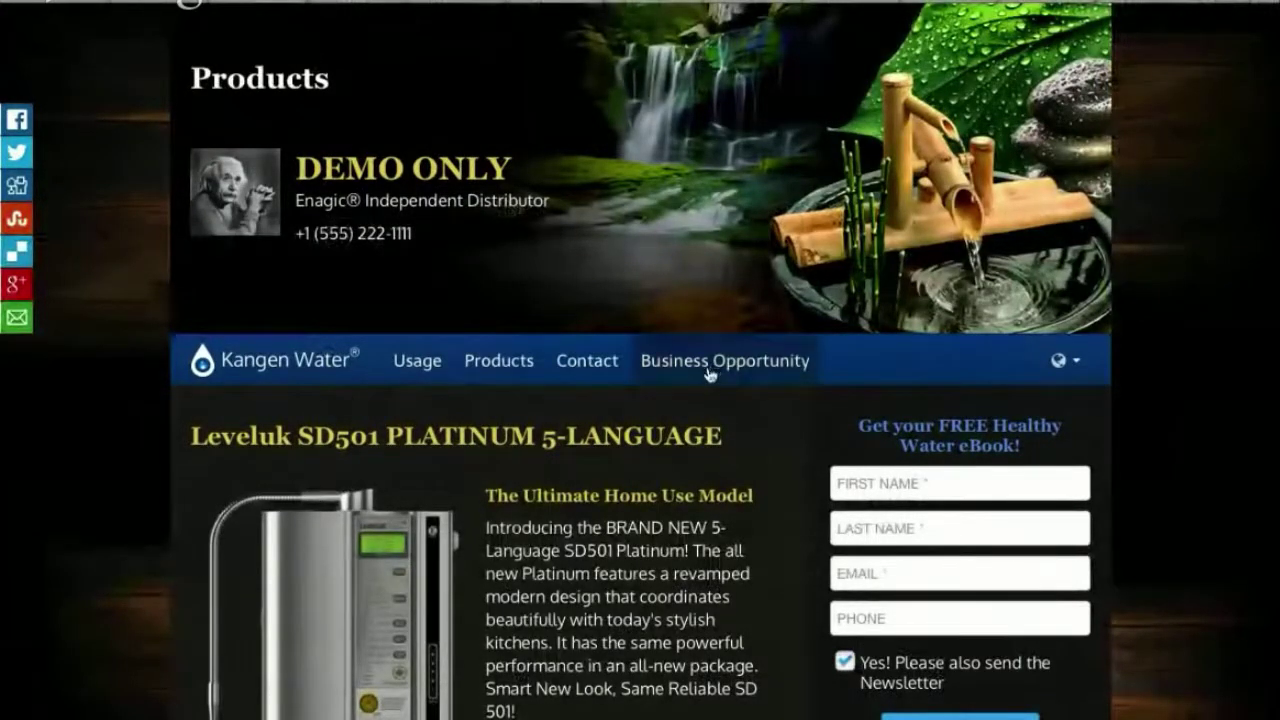
Step: Open the Business Opportunity page of the live E2 website and look over its compensation content
click(713, 368)
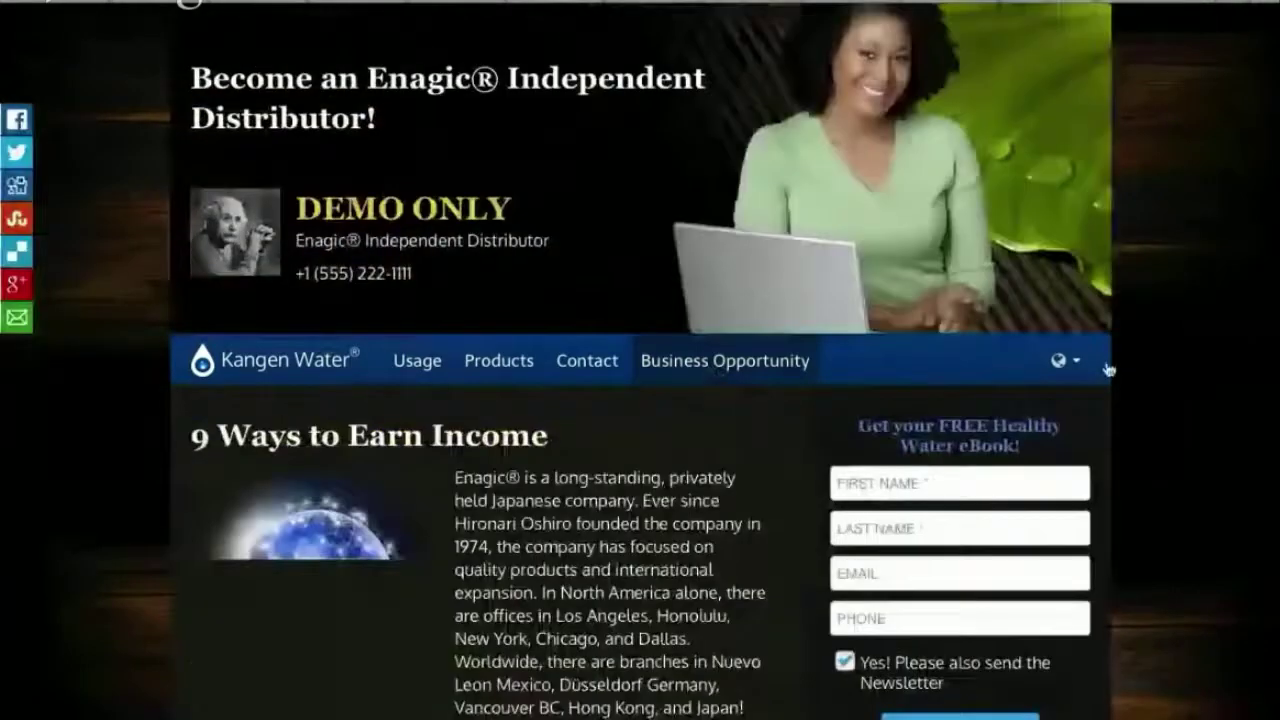
scroll(1108, 364, down, 4)
scroll(1115, 366, down, 10)
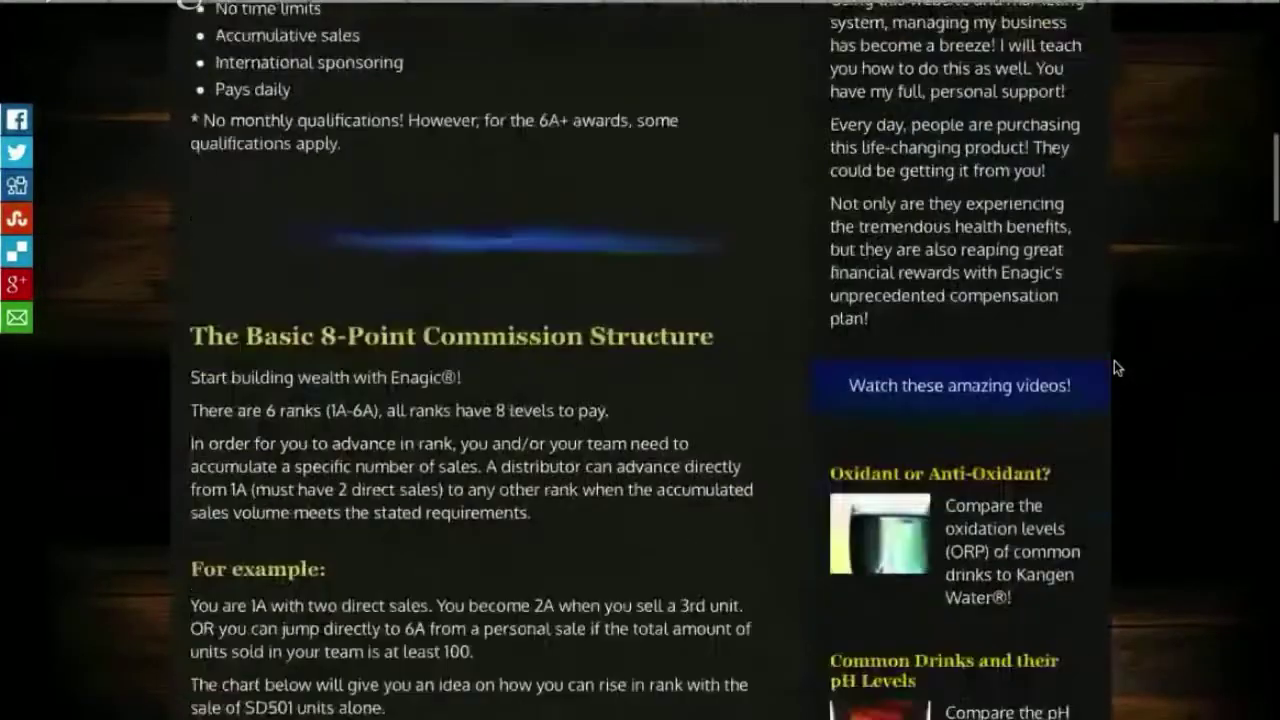
scroll(1116, 366, down, 14)
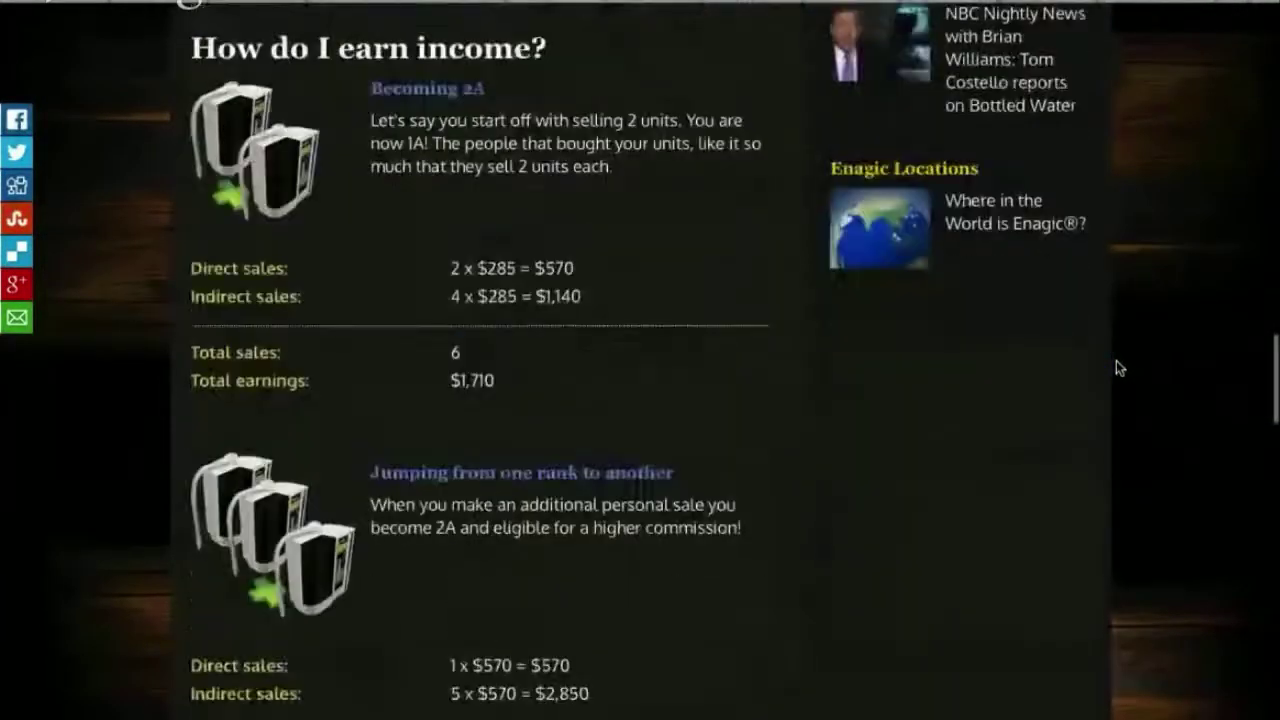
scroll(1118, 366, down, 15)
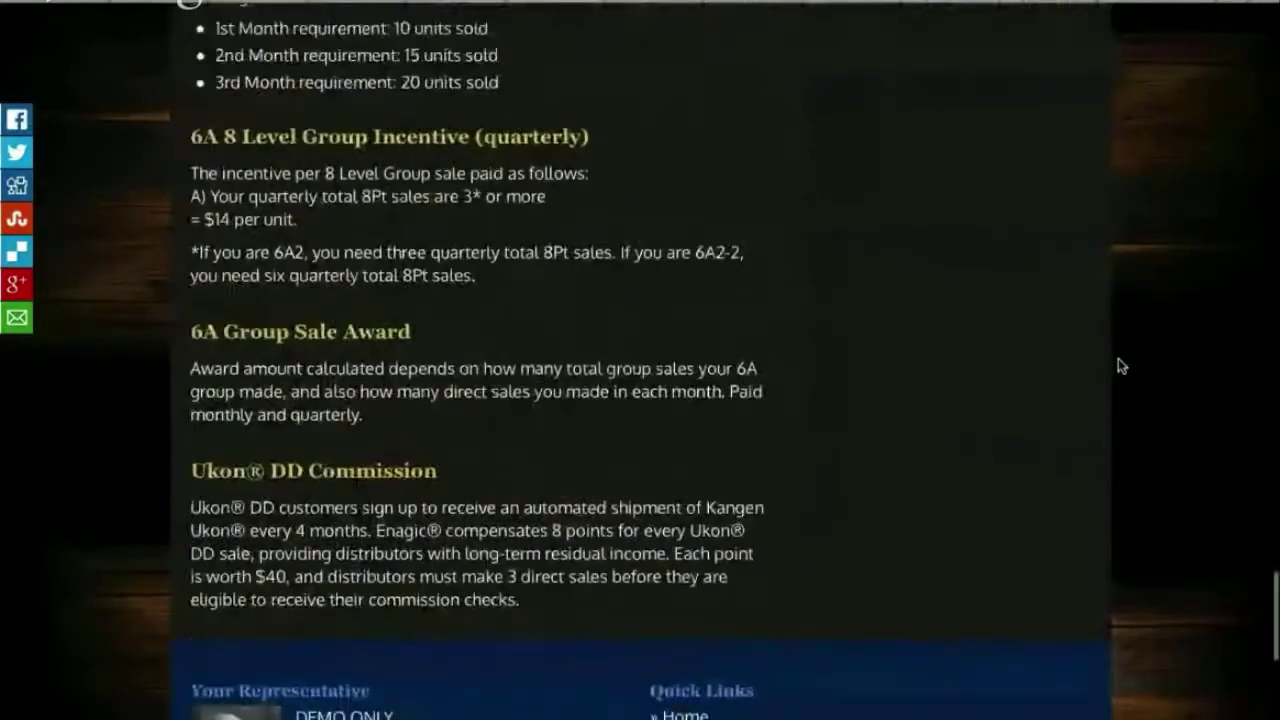
scroll(1120, 364, up, 15)
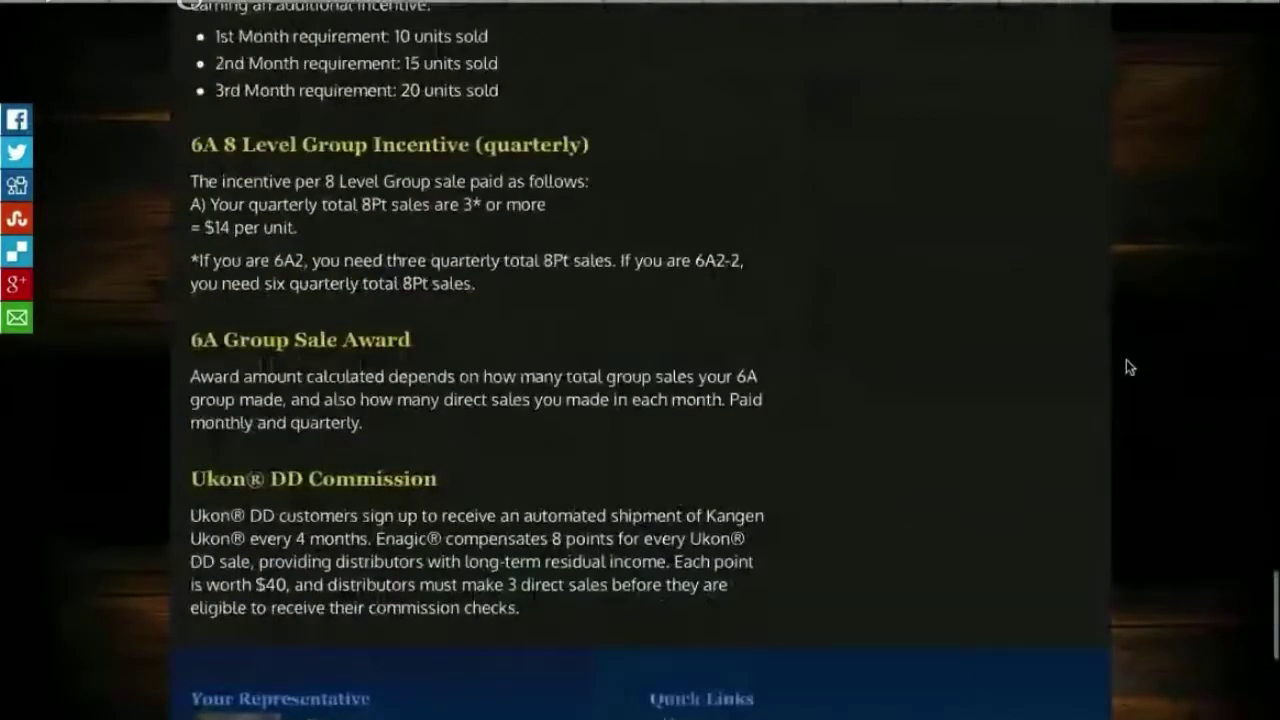
scroll(1126, 359, up, 15)
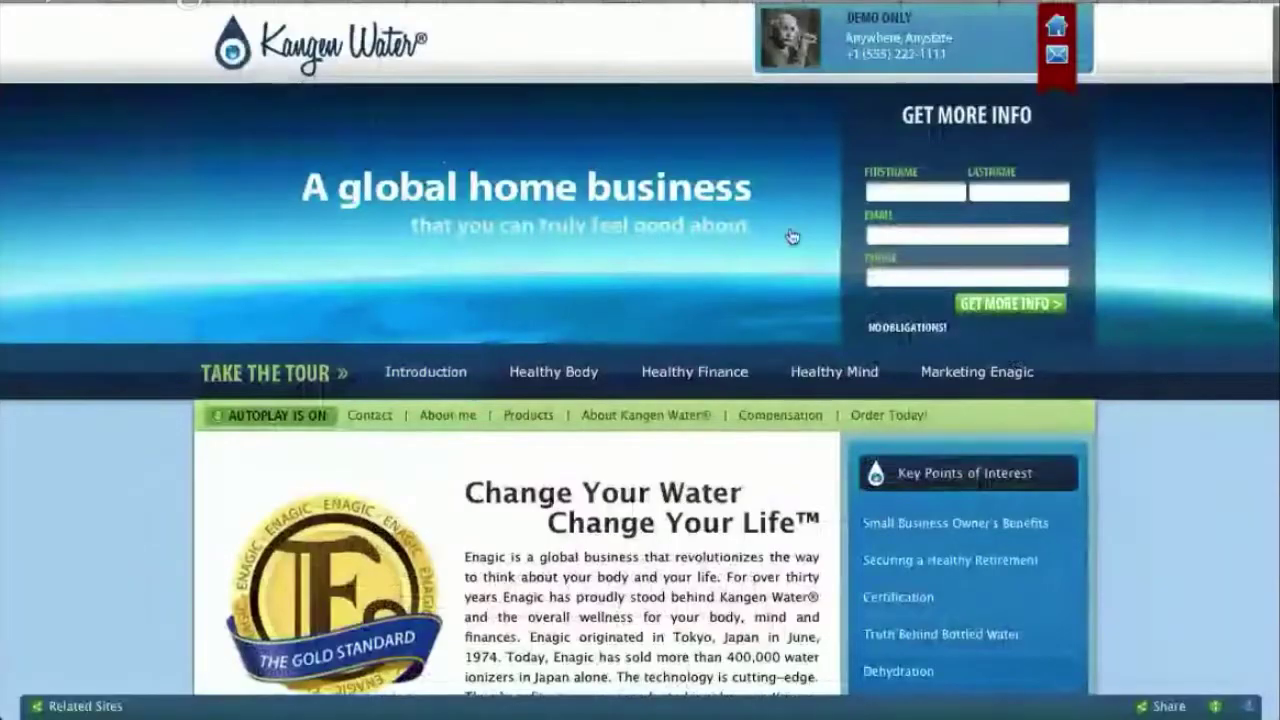
Step: Look over the home page of the live "A global home business" website, including its tour and Compensation links
scroll(792, 236, down, 1)
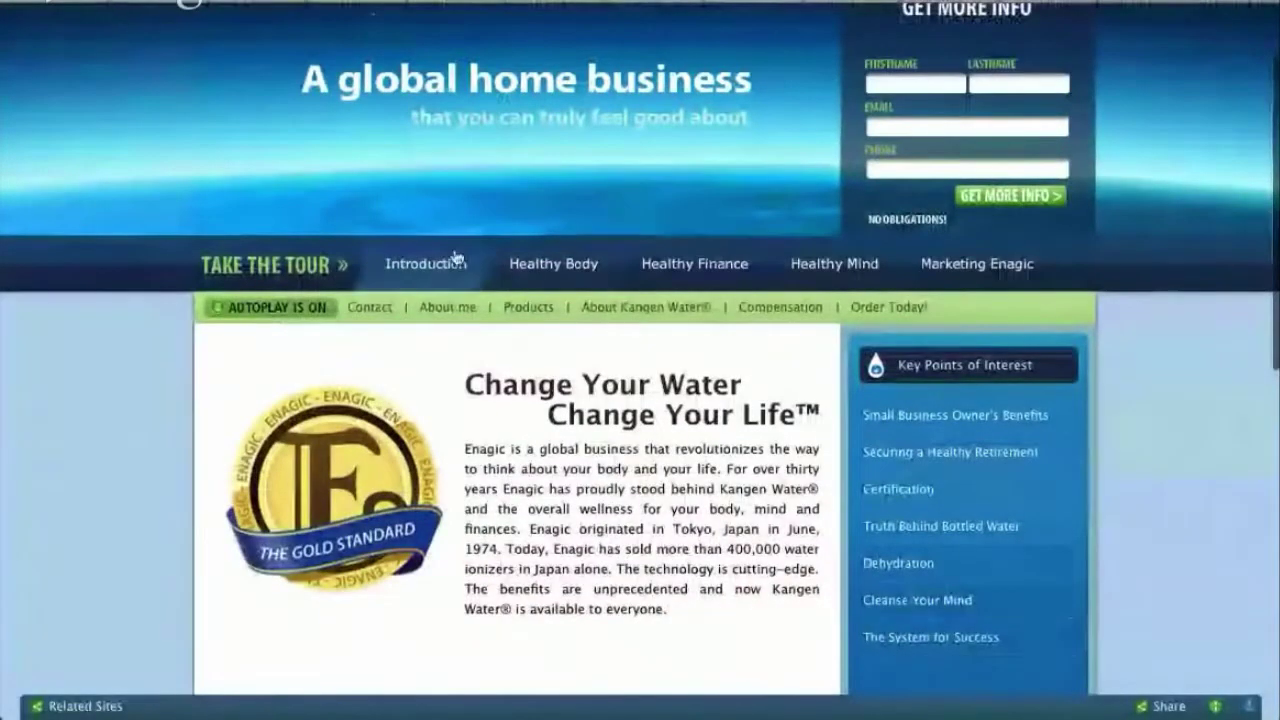
scroll(987, 430, down, 5)
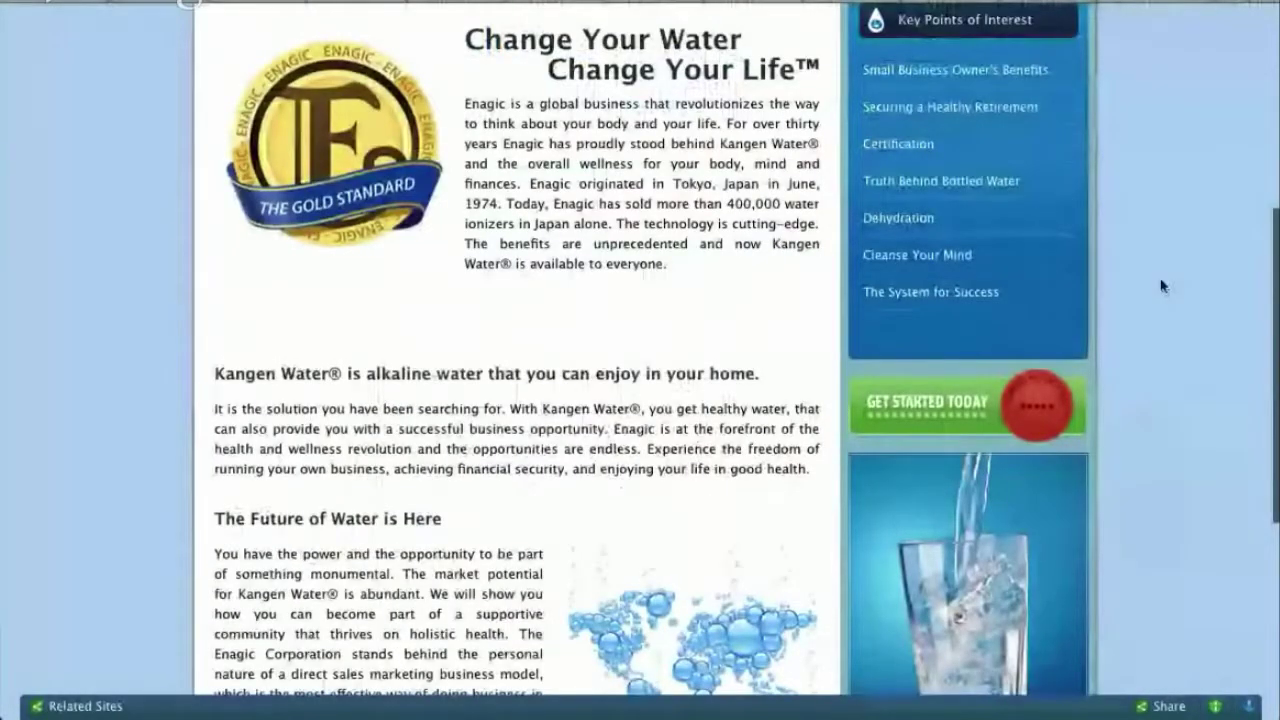
scroll(826, 215, up, 6)
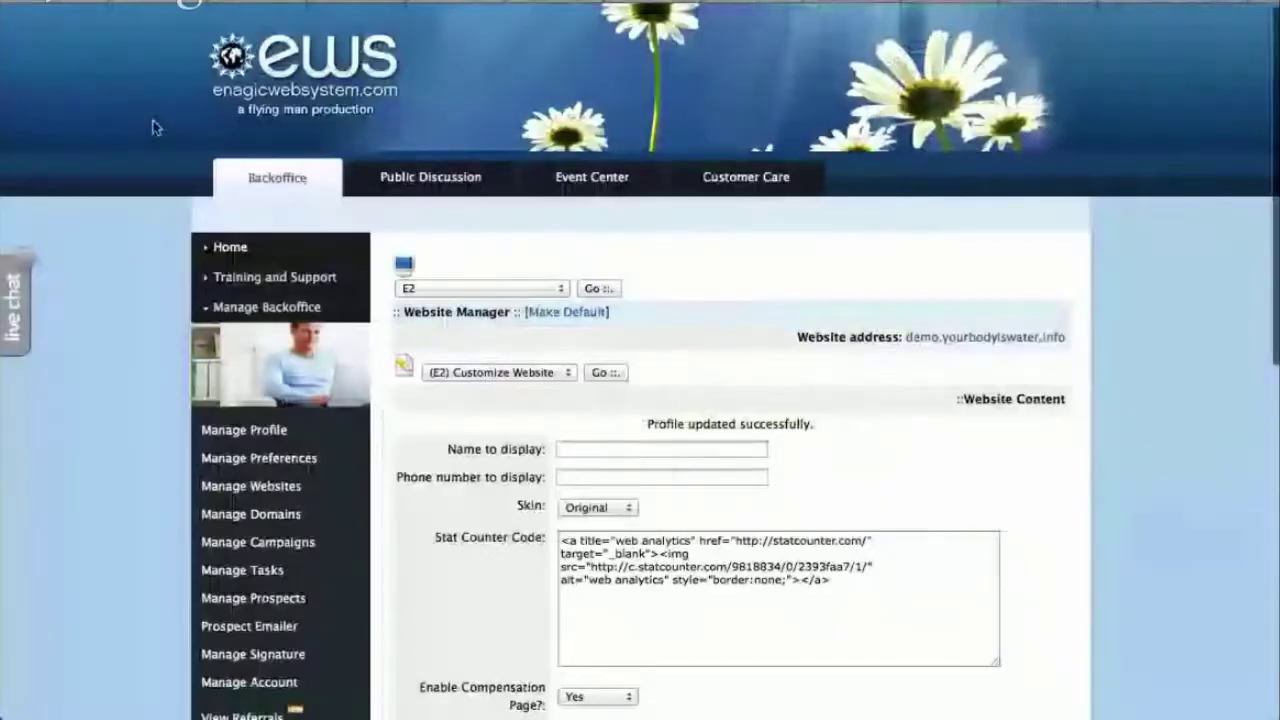
scroll(257, 457, down, 1)
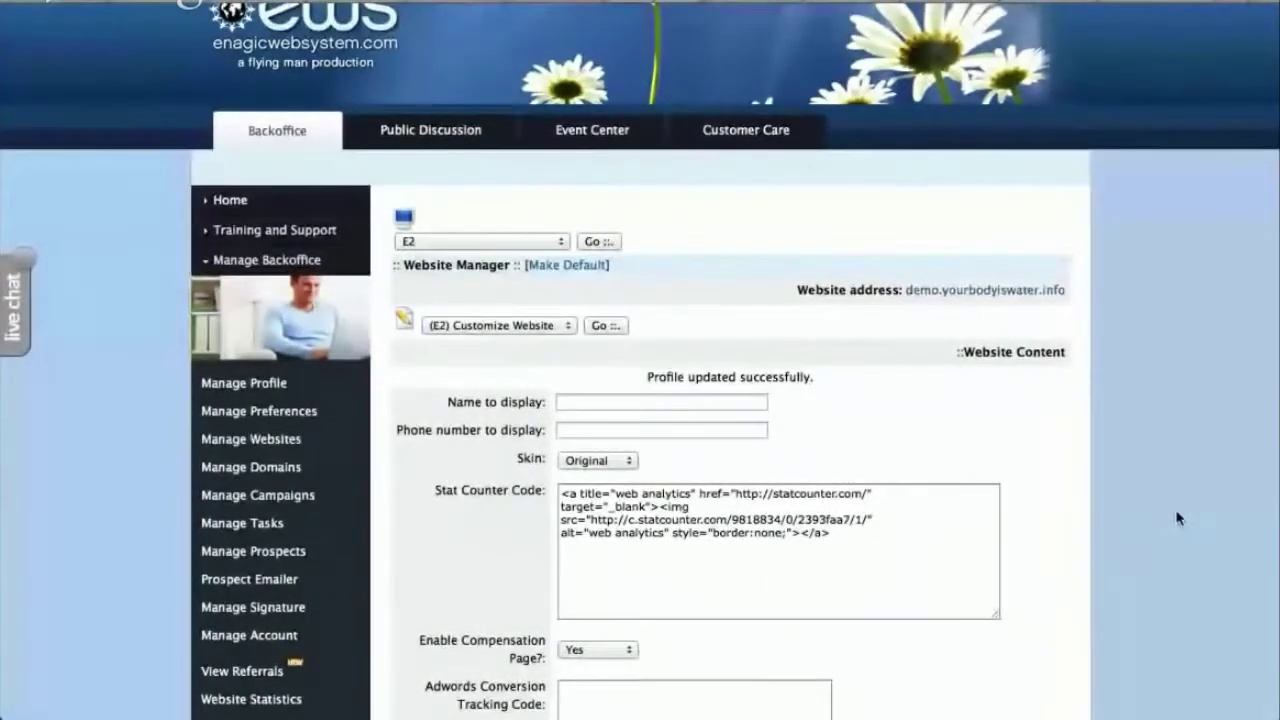
scroll(1177, 517, down, 1)
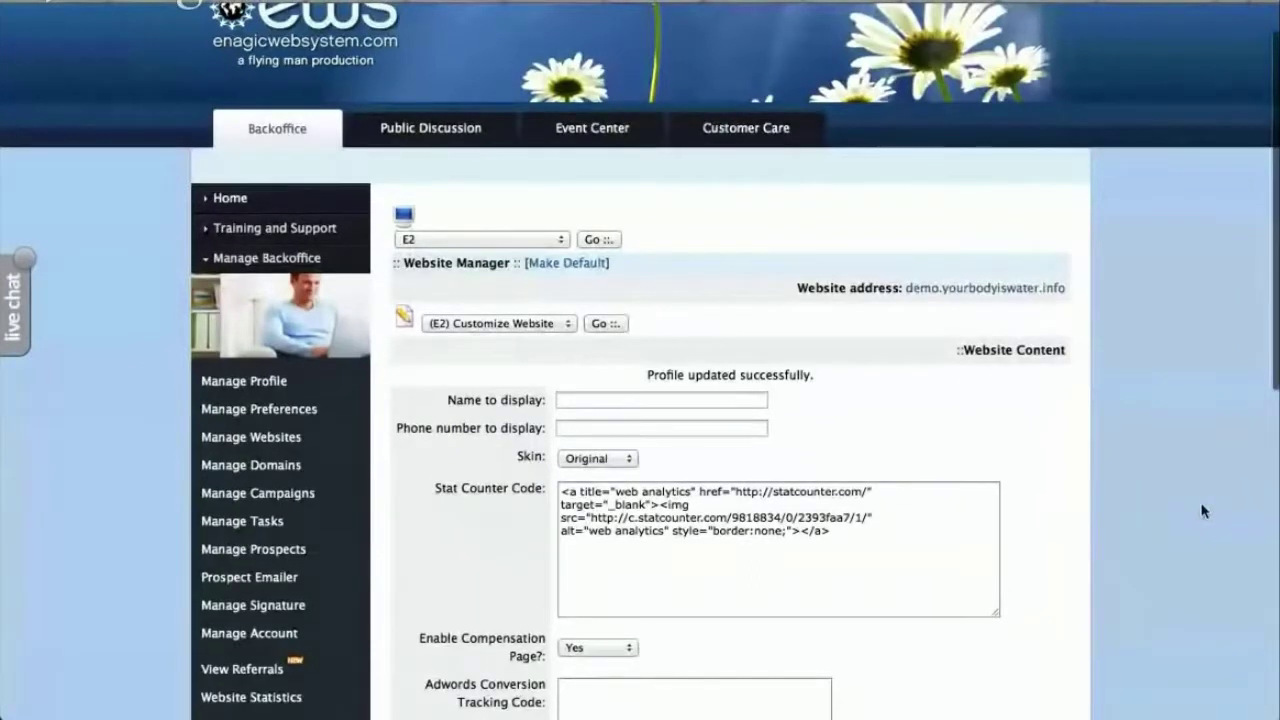
scroll(1203, 511, down, 1)
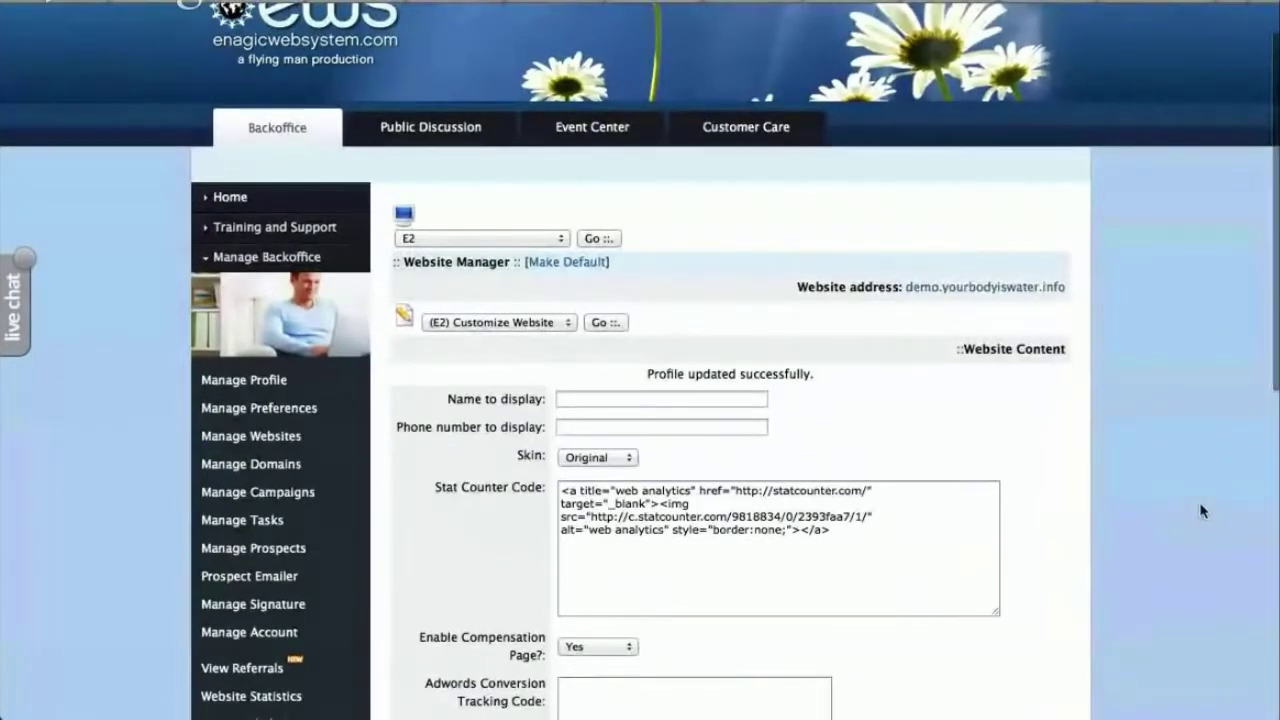
scroll(1201, 511, up, 1)
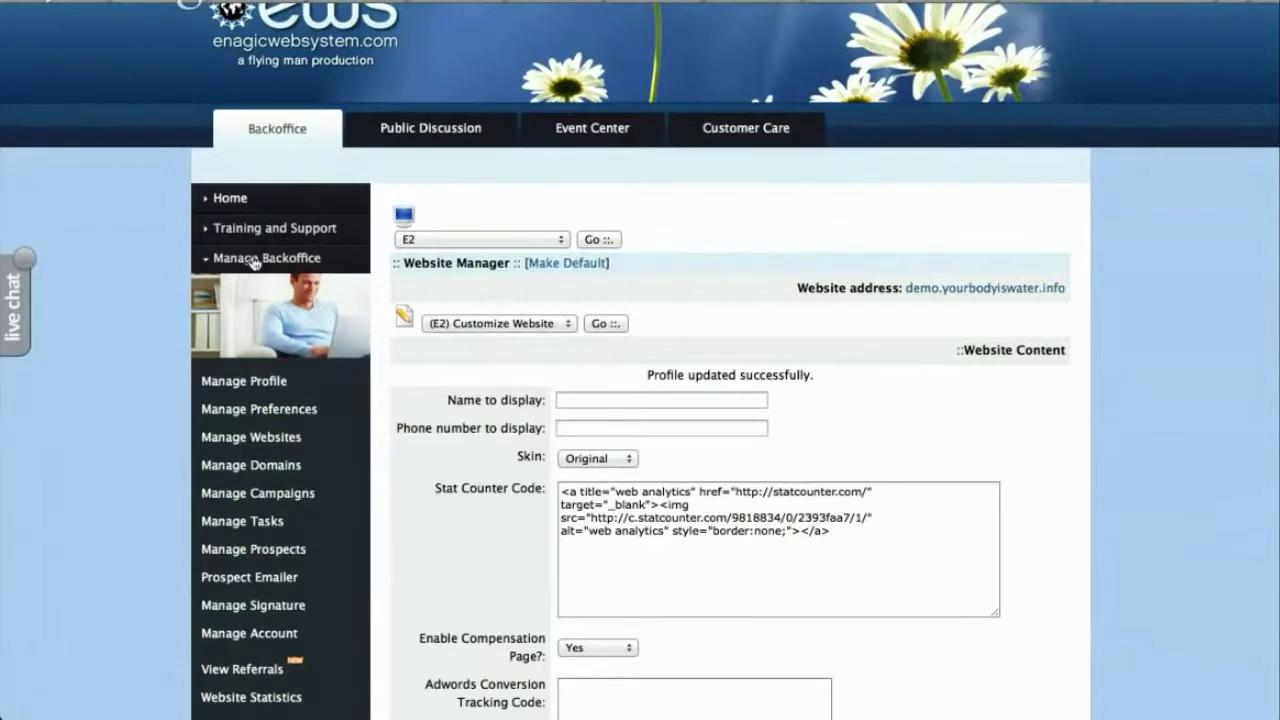
Step: Return to the list of managed websites and look over the listed sites
click(249, 438)
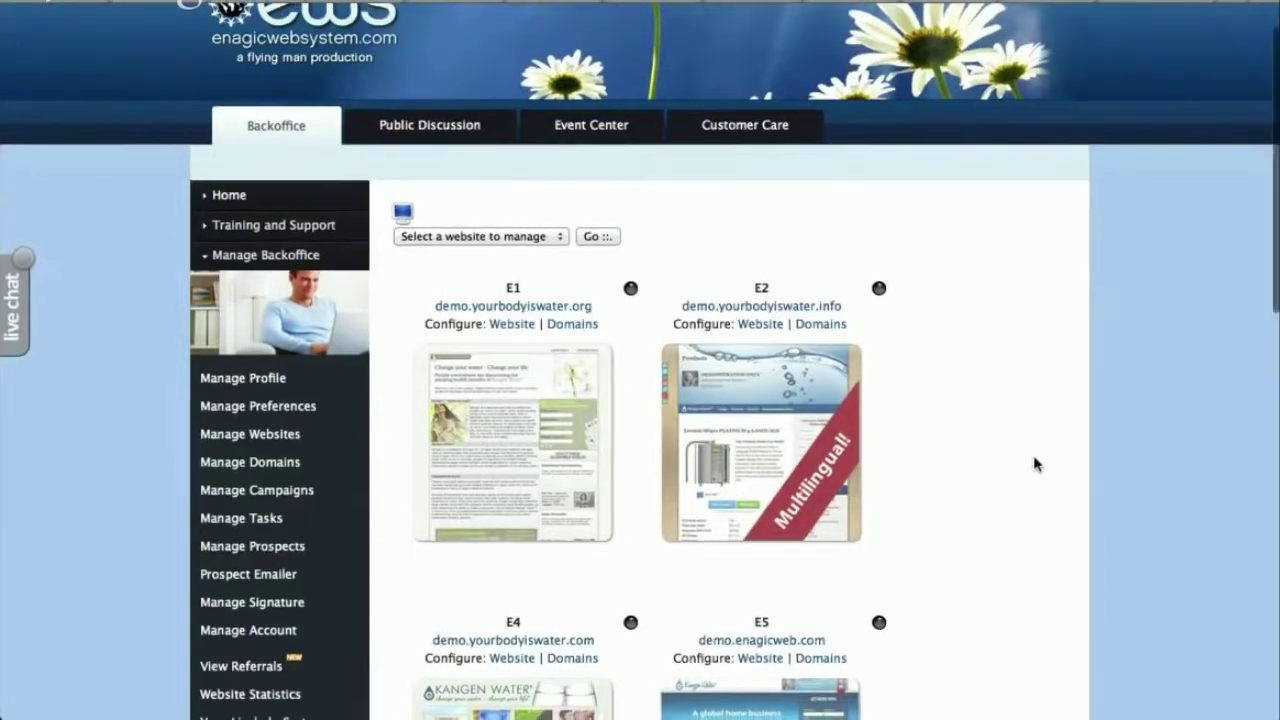
scroll(1203, 437, down, 3)
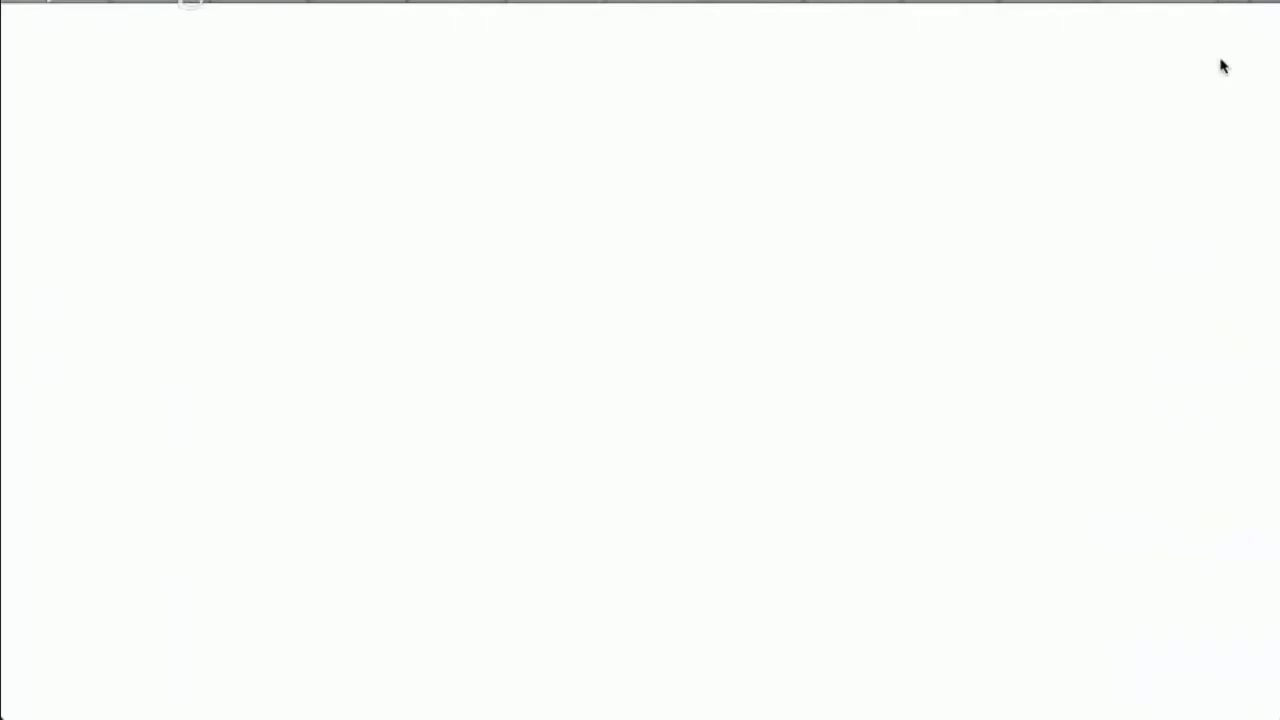
Step: Search Google for "kangen water"
text(ngeni)
key(BackSpace)
key(BackSpace)
key(BackSpace)
key(BackSpace)
key(BackSpace)
key(BackSpace)
text(kangen)
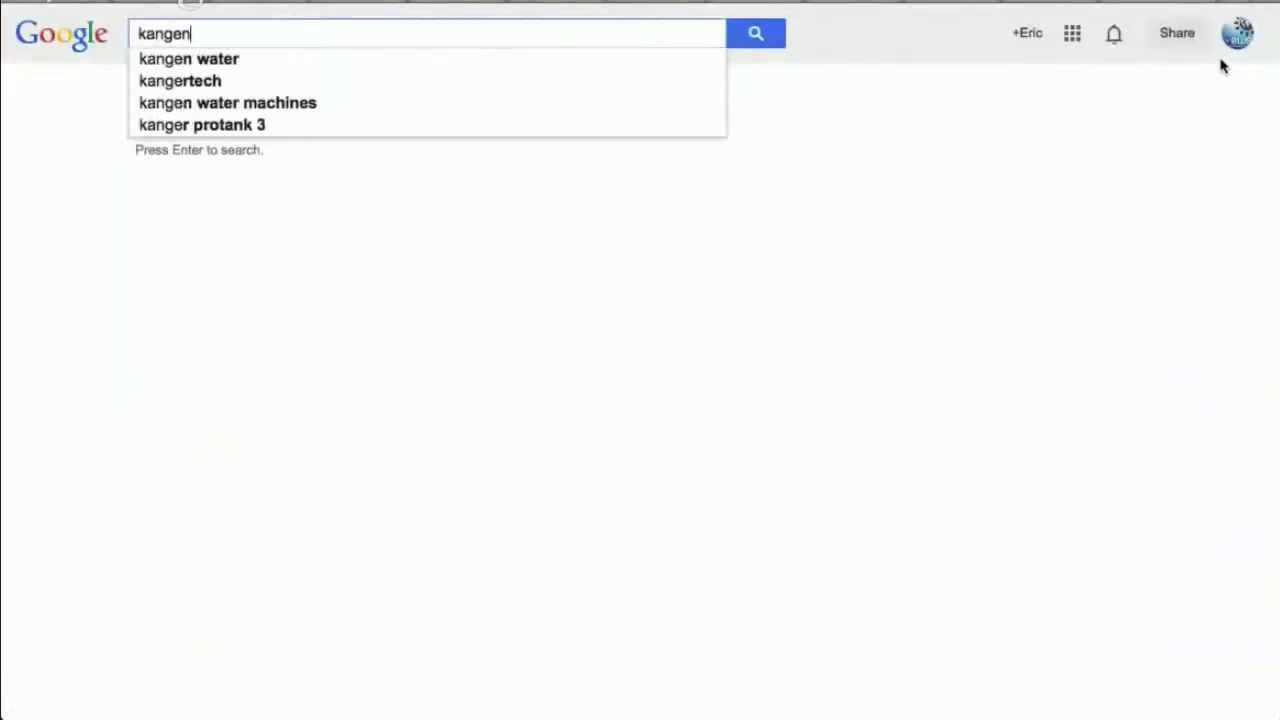
text( water)
key(Return)
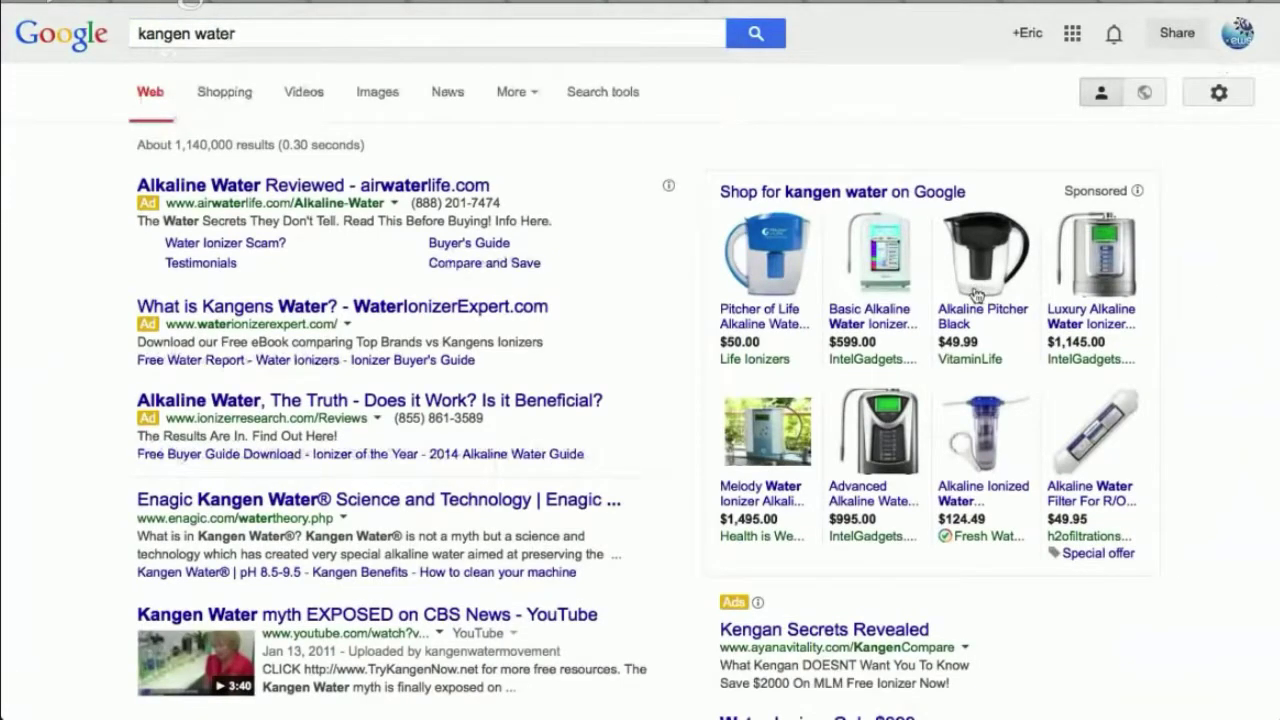
Step: Look through the first page of search results and highlight the kangenwaterlifestyle.com listing
scroll(975, 293, down, 1)
scroll(975, 293, down, 2)
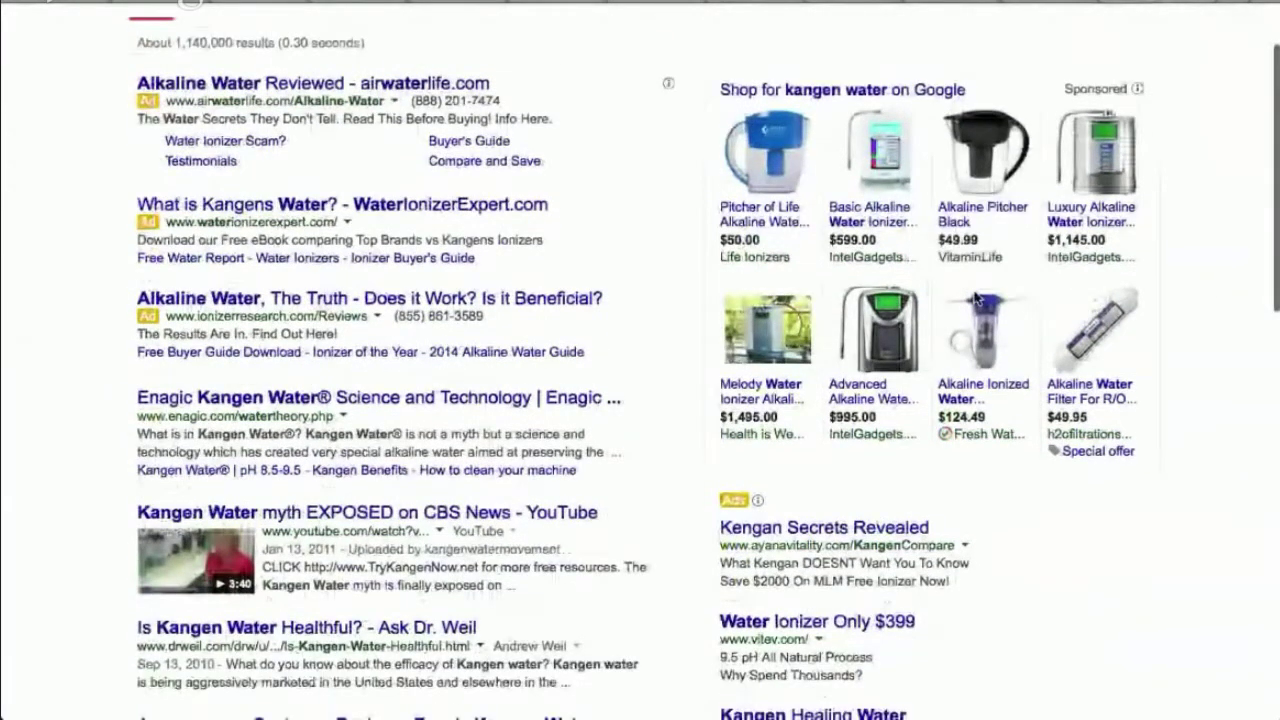
scroll(975, 297, down, 5)
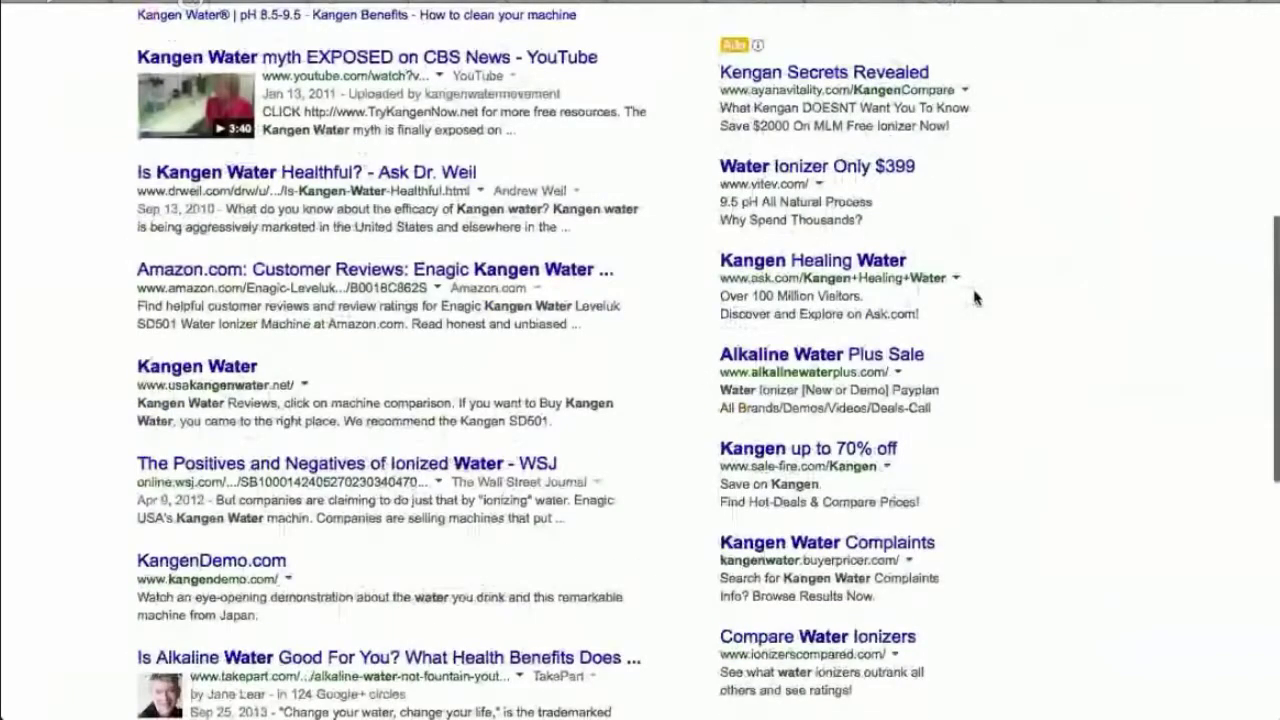
scroll(975, 297, down, 4)
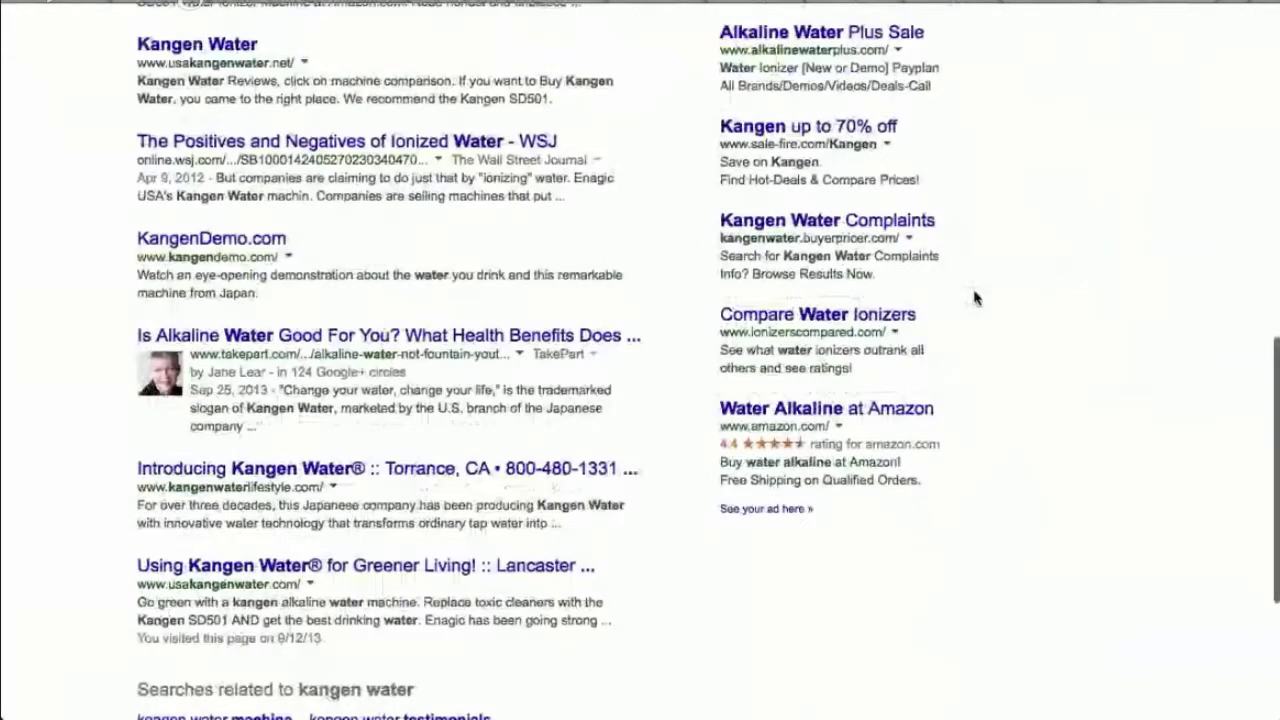
scroll(975, 297, down, 1)
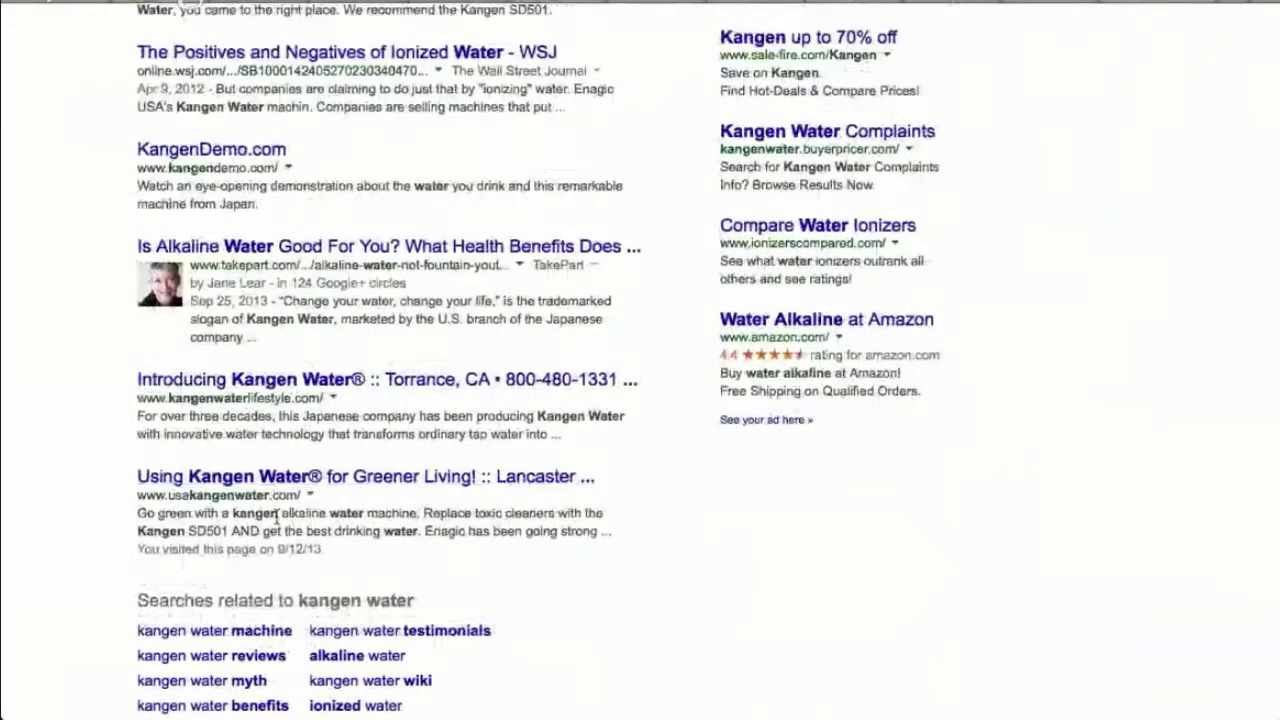
scroll(277, 410, down, 1)
scroll(277, 395, down, 1)
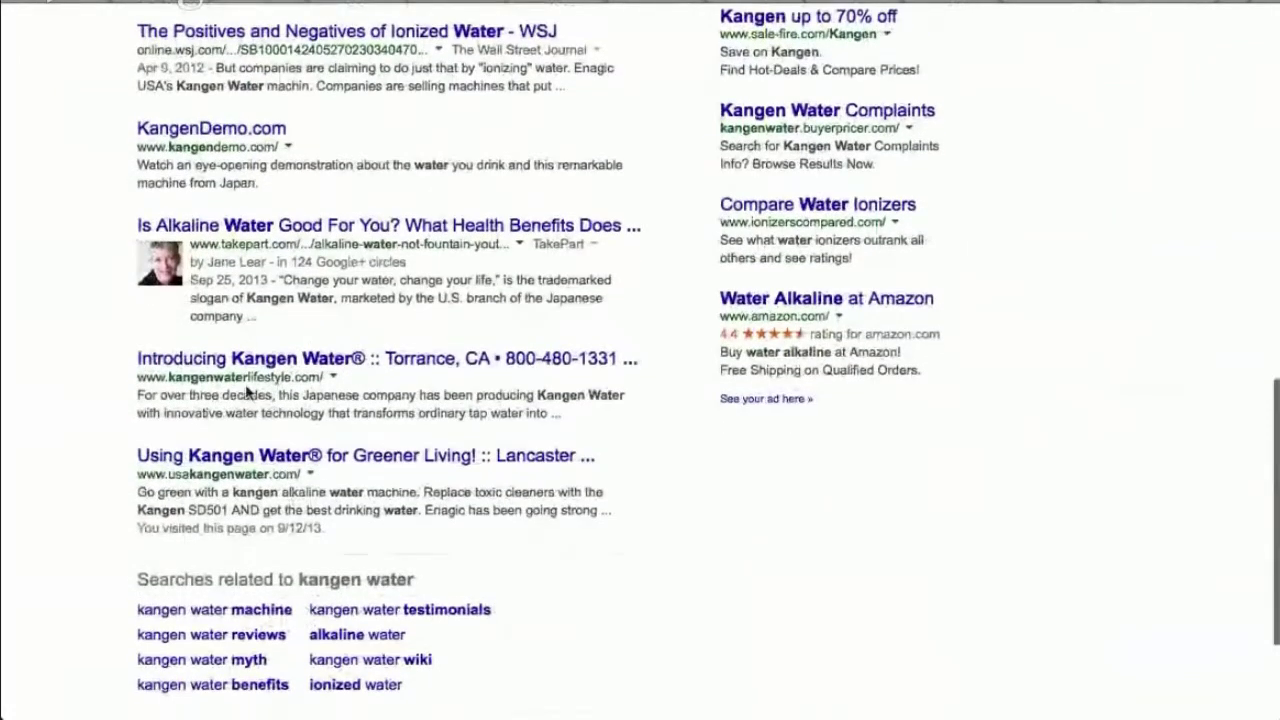
drag(121, 357, 650, 443)
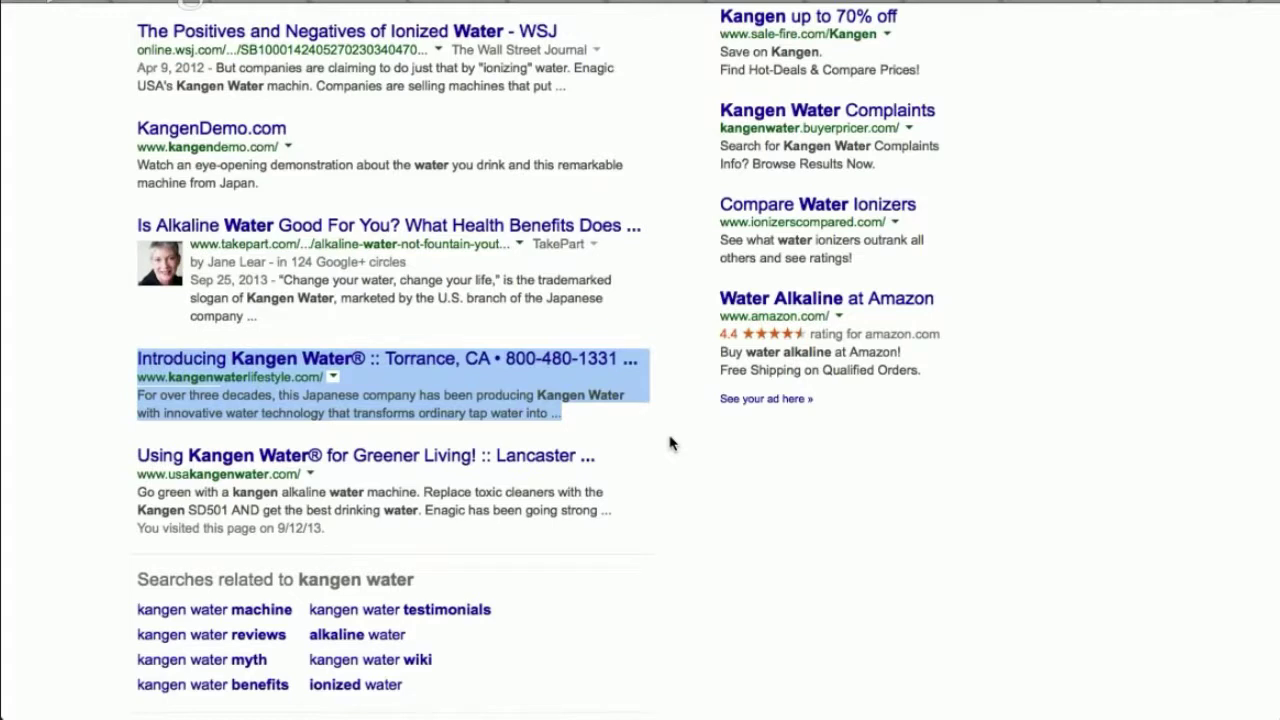
Step: Open the kangenwaterlifestyle.com result and highlight the distributor's contact details in the page footer
click(448, 362)
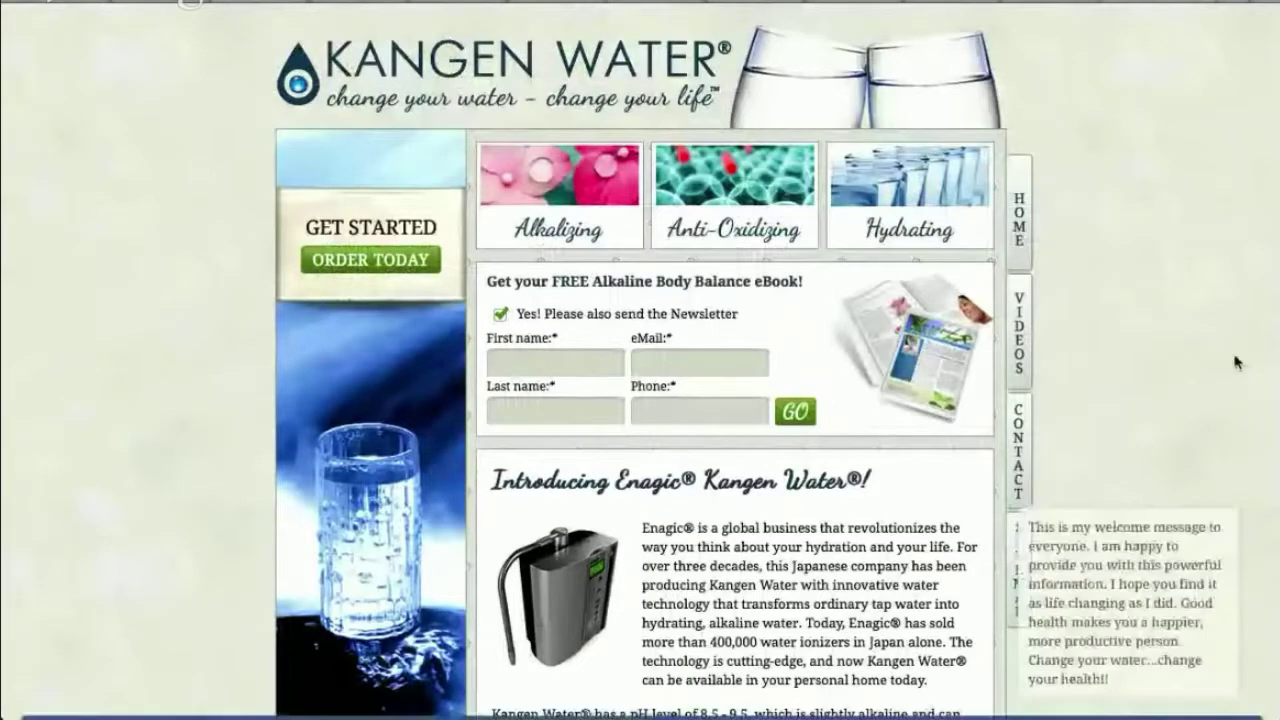
scroll(1236, 296, down, 15)
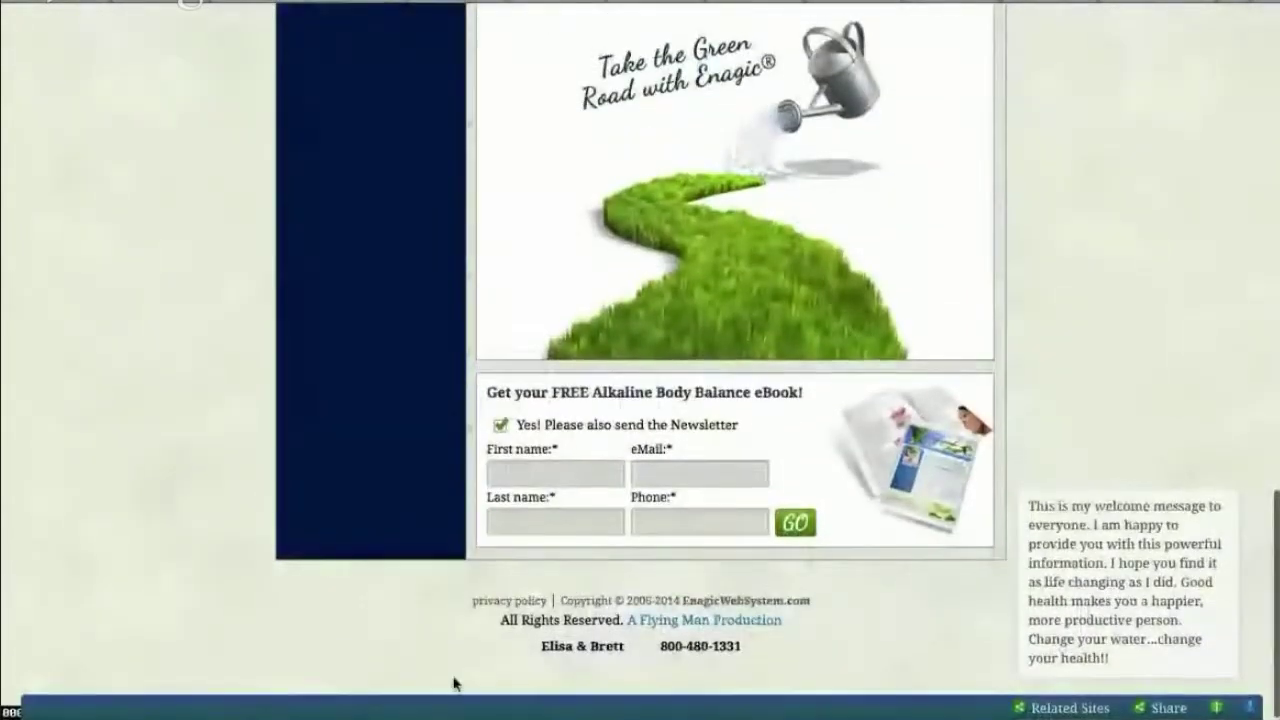
drag(492, 646, 794, 646)
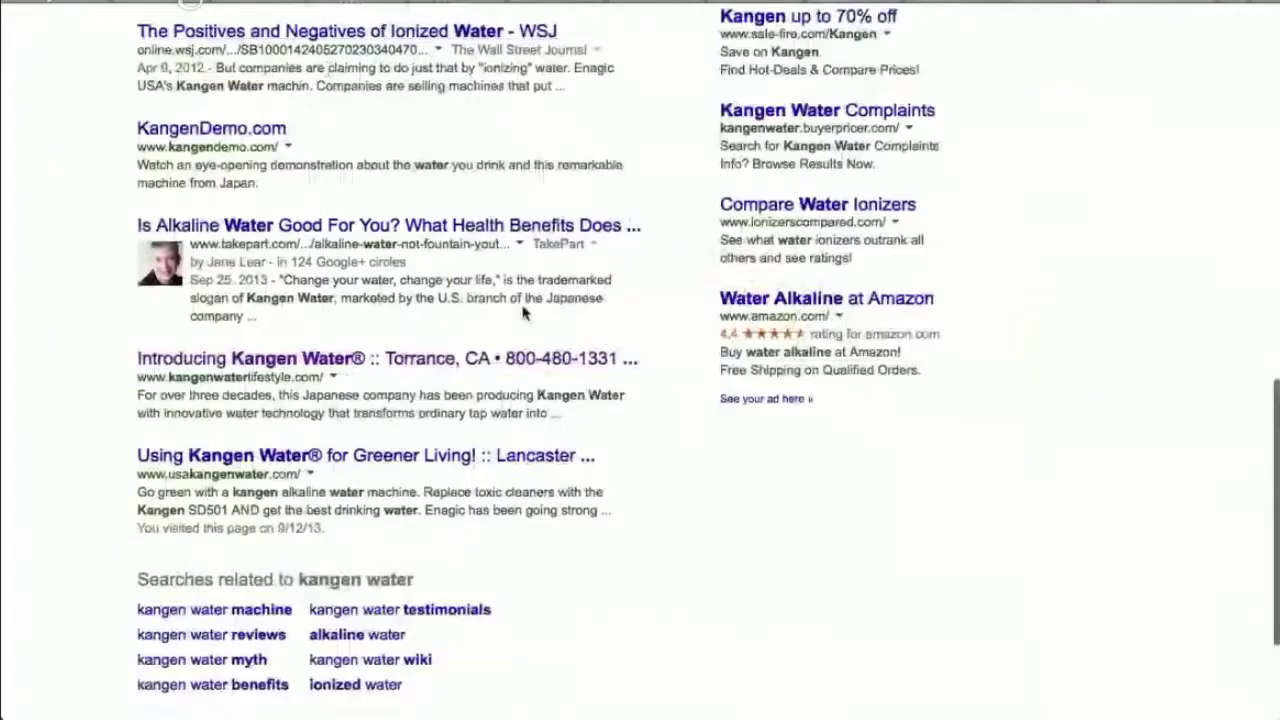
Step: Open the usakangenwater.com result and examine the eBook form and the Your Distributor section of the page
click(365, 456)
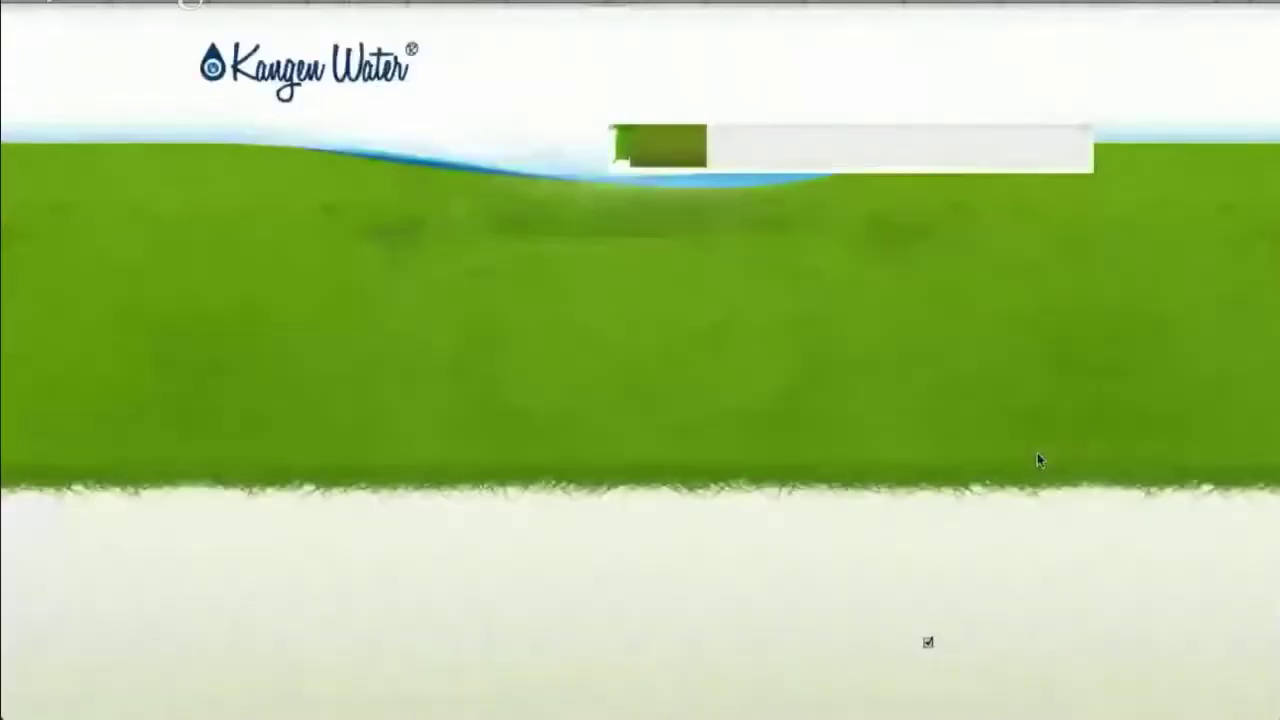
scroll(1197, 422, down, 1)
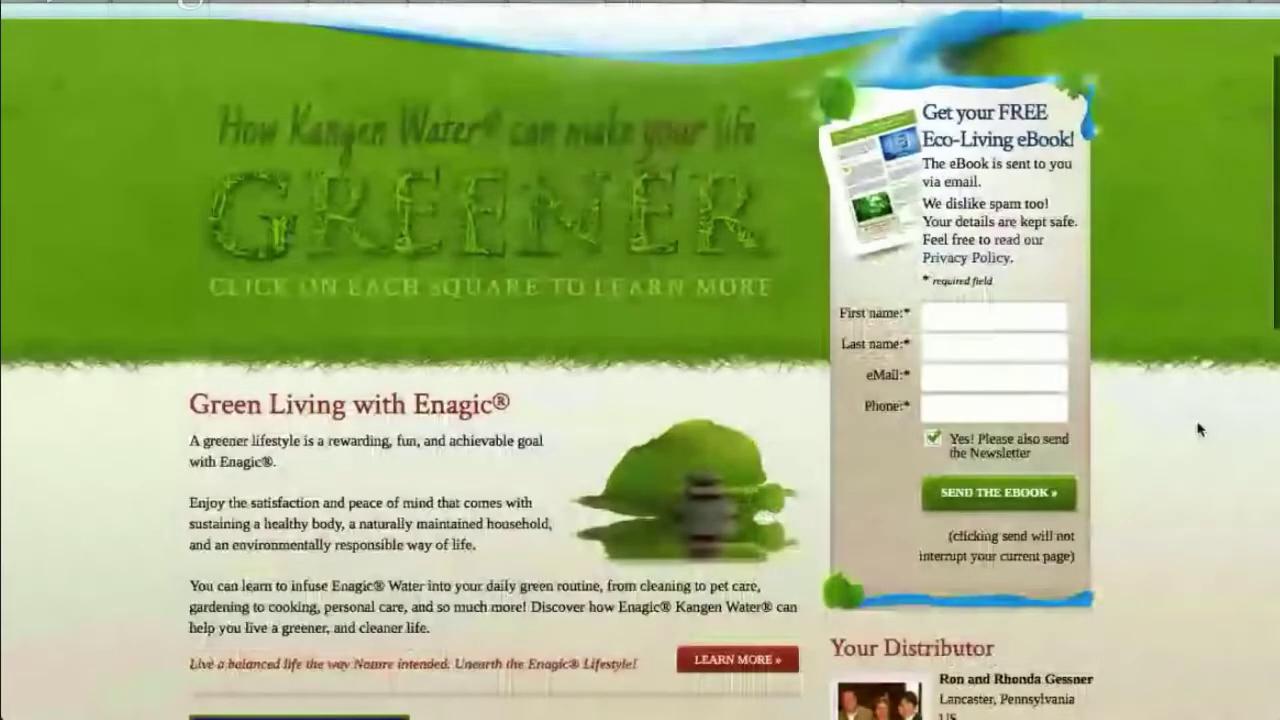
scroll(1199, 429, down, 2)
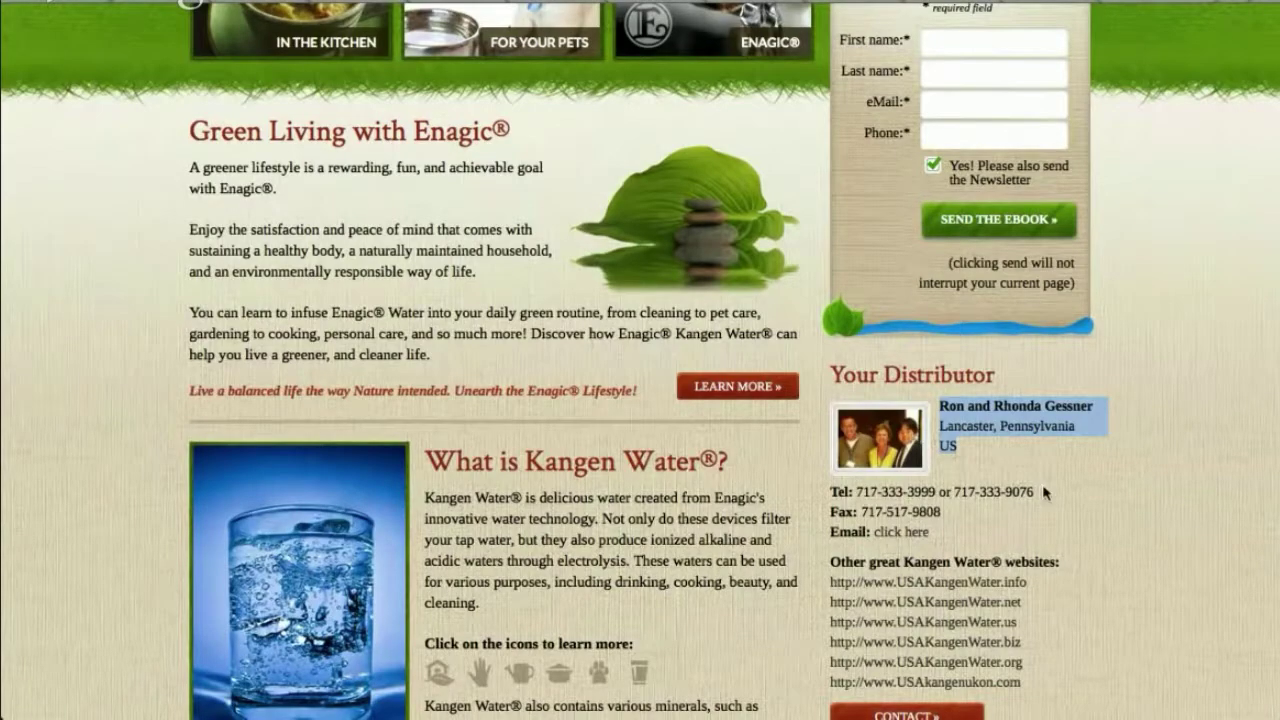
scroll(1046, 494, up, 2)
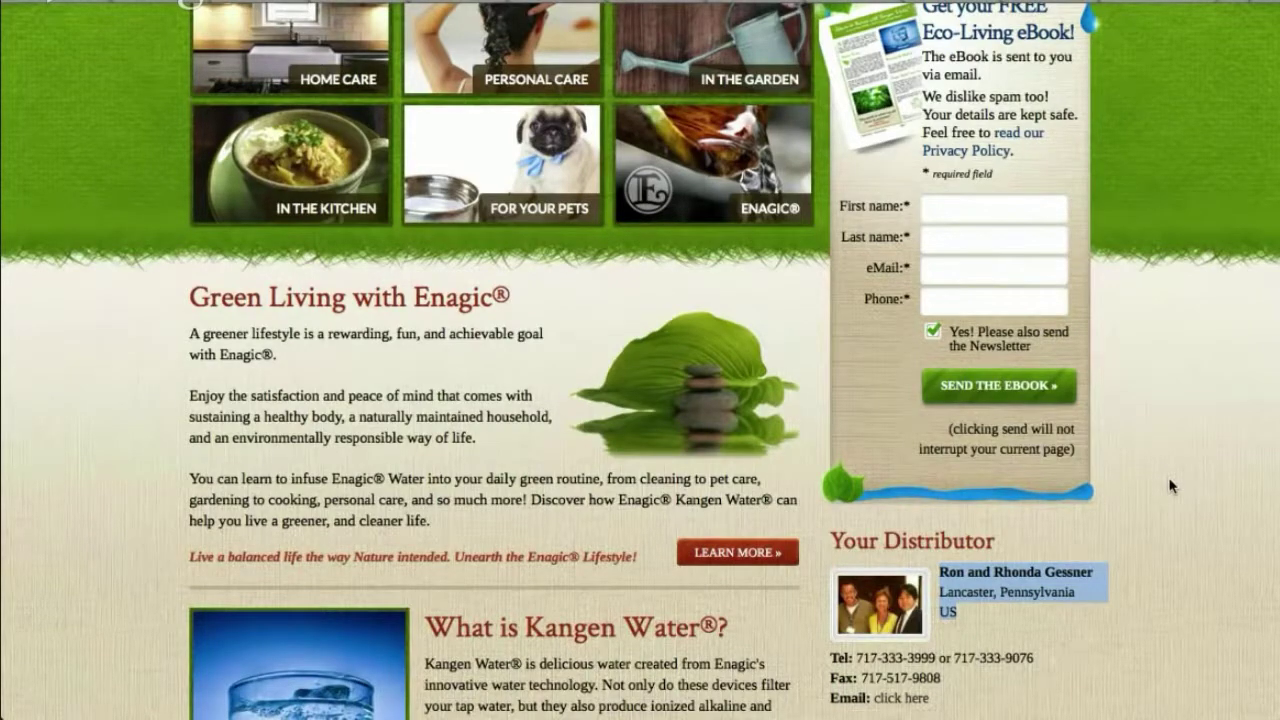
scroll(1170, 486, down, 3)
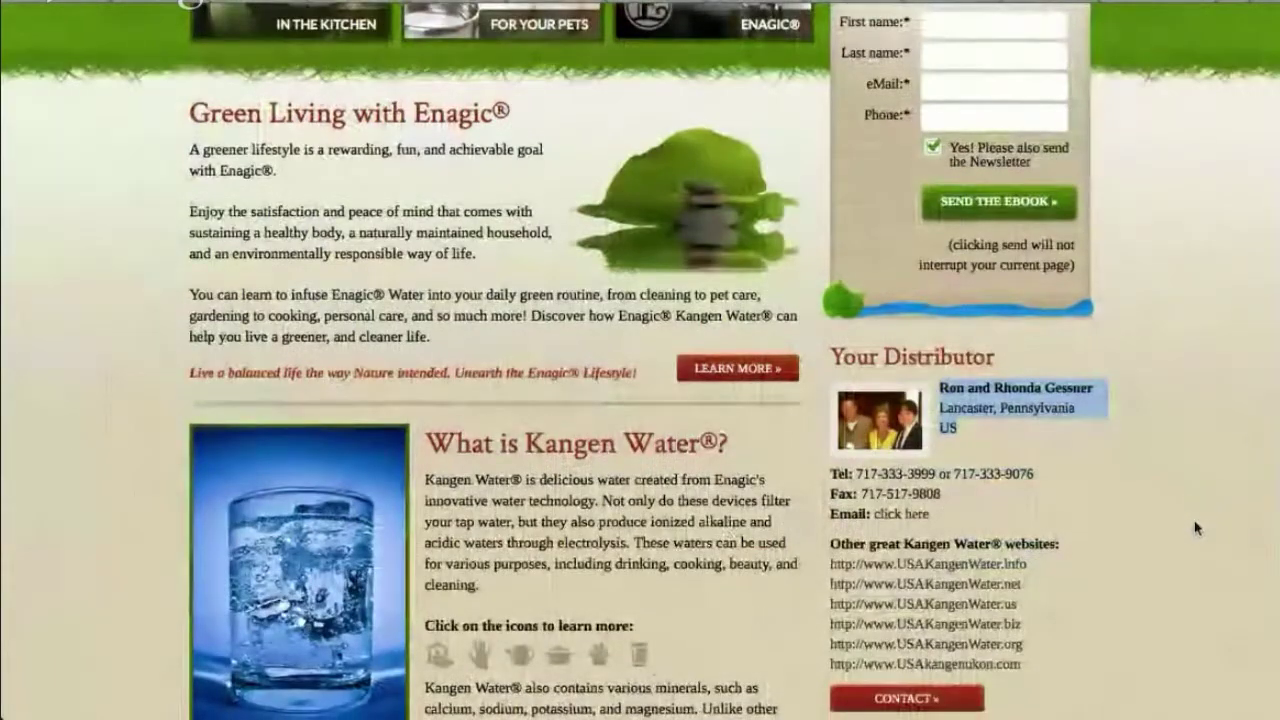
scroll(1196, 528, up, 2)
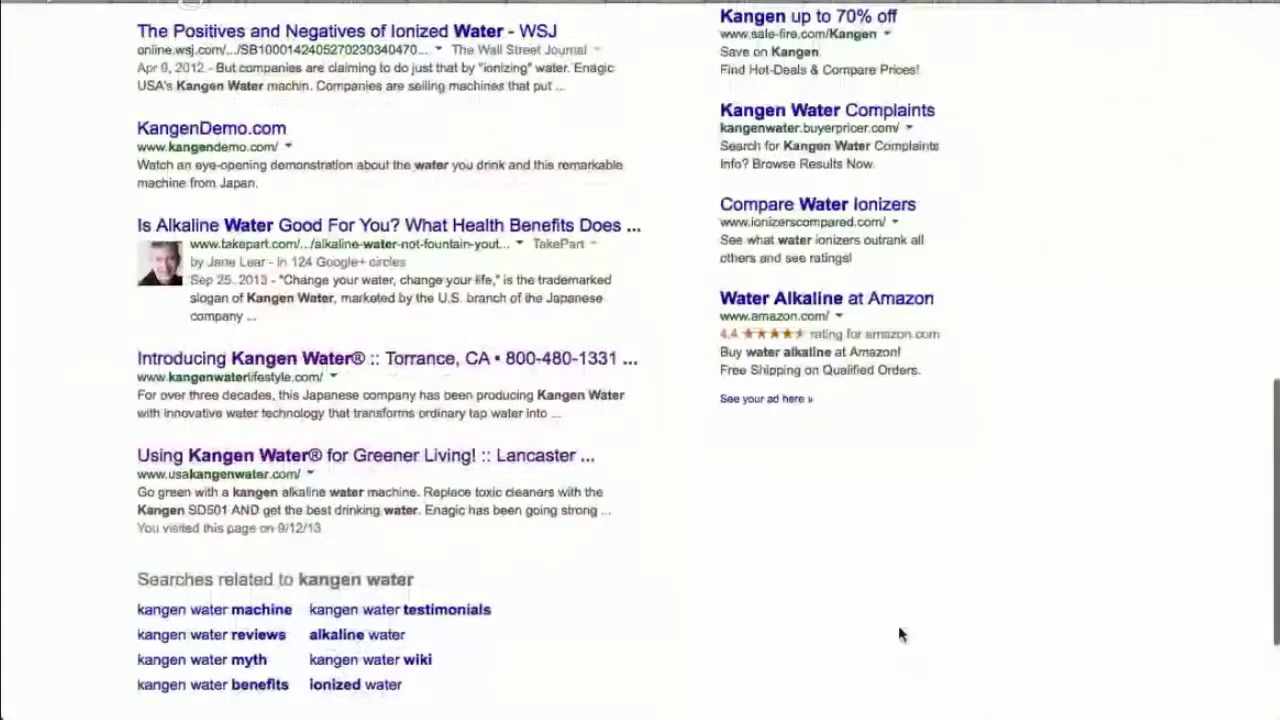
scroll(907, 620, down, 1)
scroll(907, 620, up, 1)
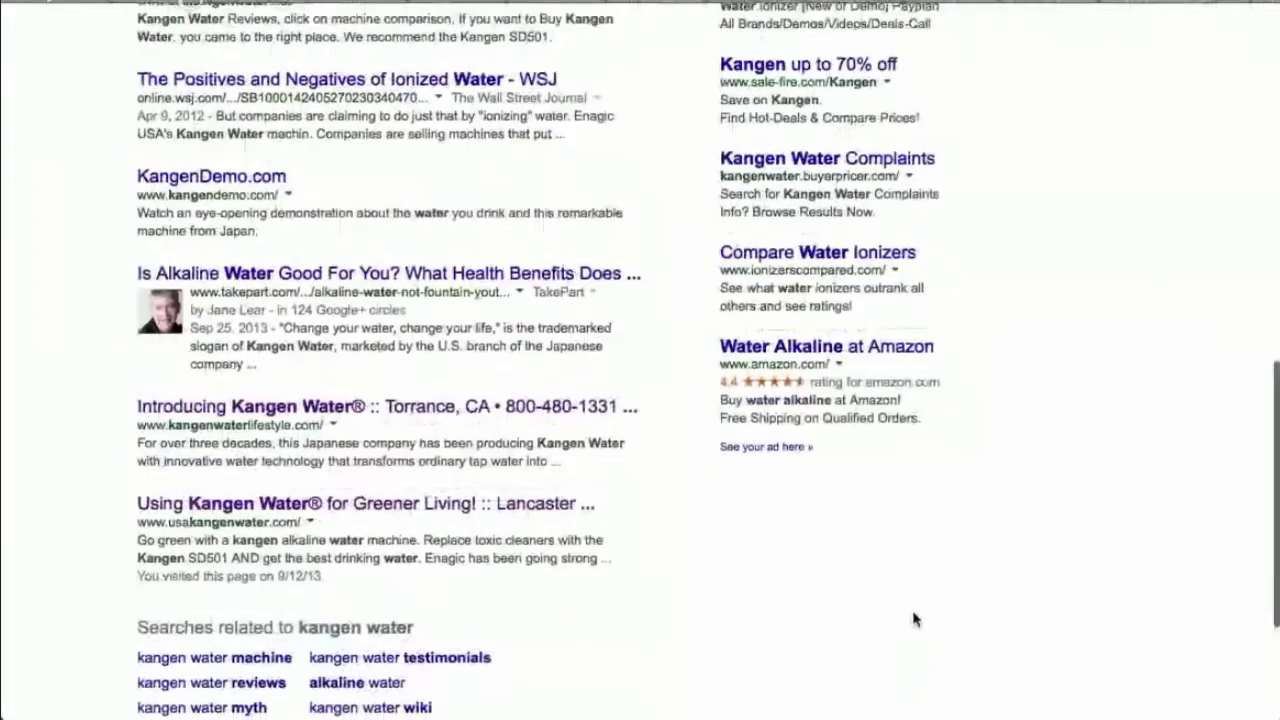
scroll(980, 623, up, 1)
scroll(980, 625, down, 2)
scroll(980, 625, down, 1)
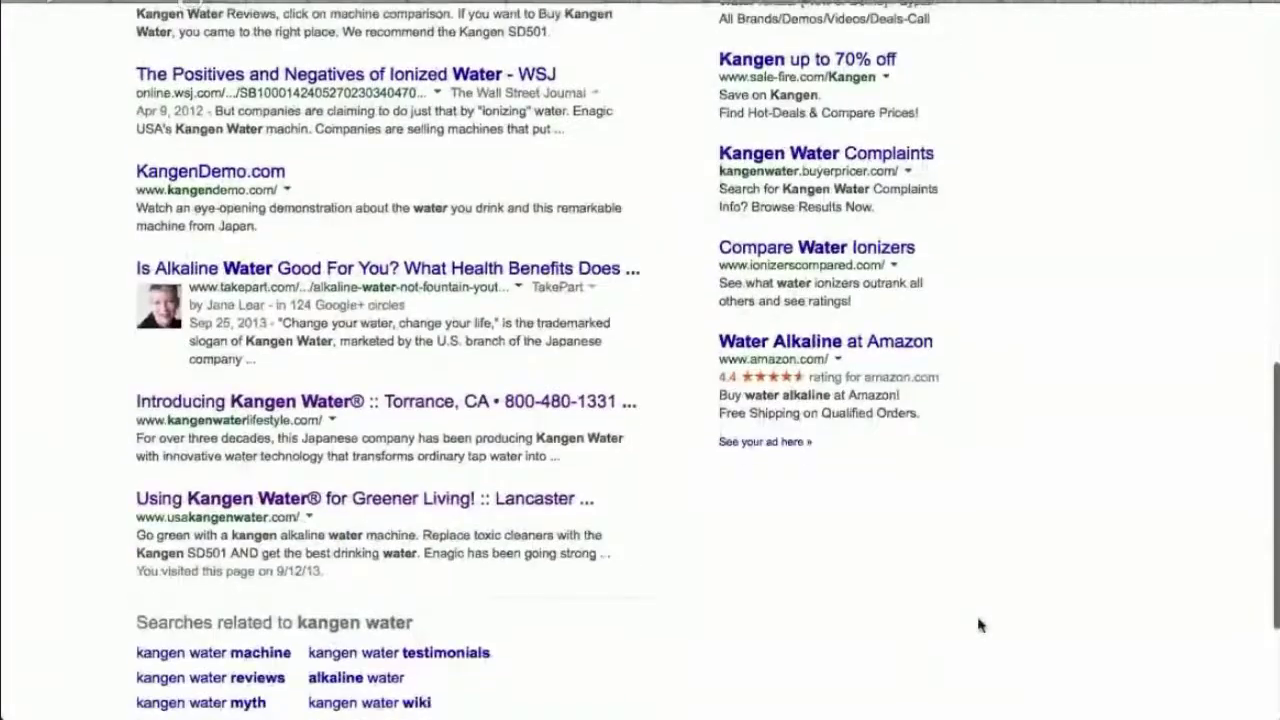
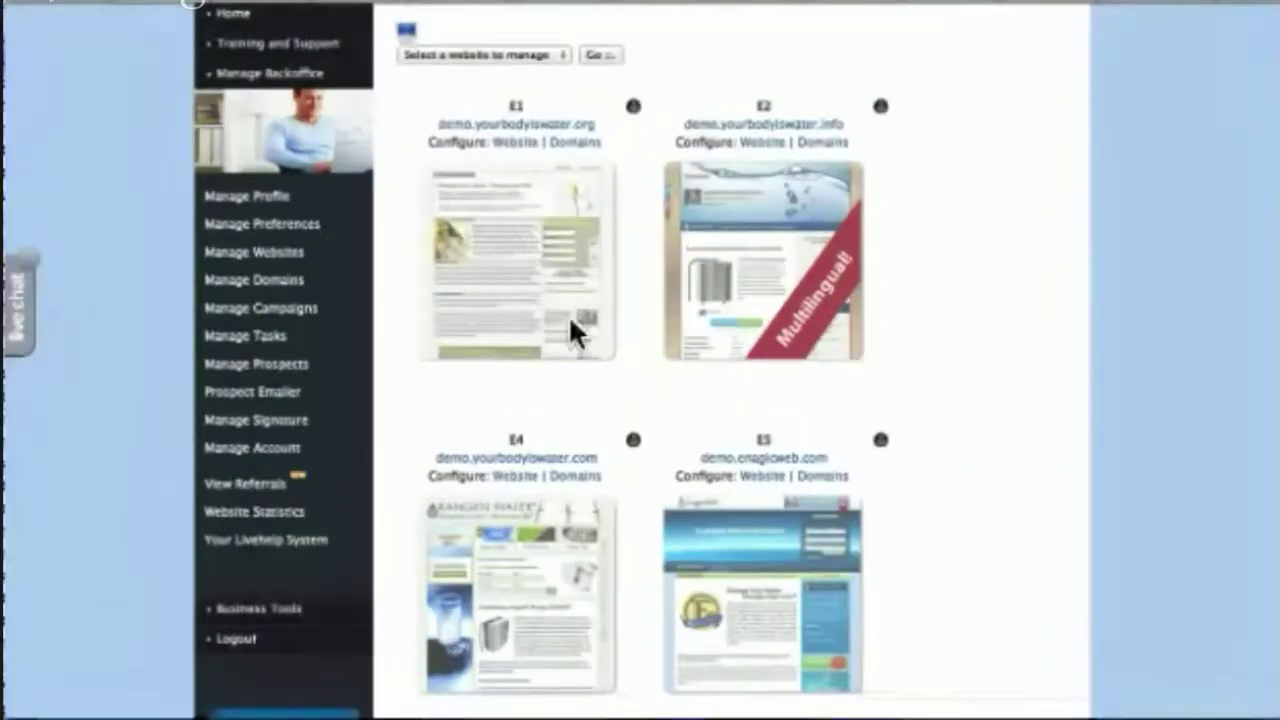
scroll(1174, 297, up, 3)
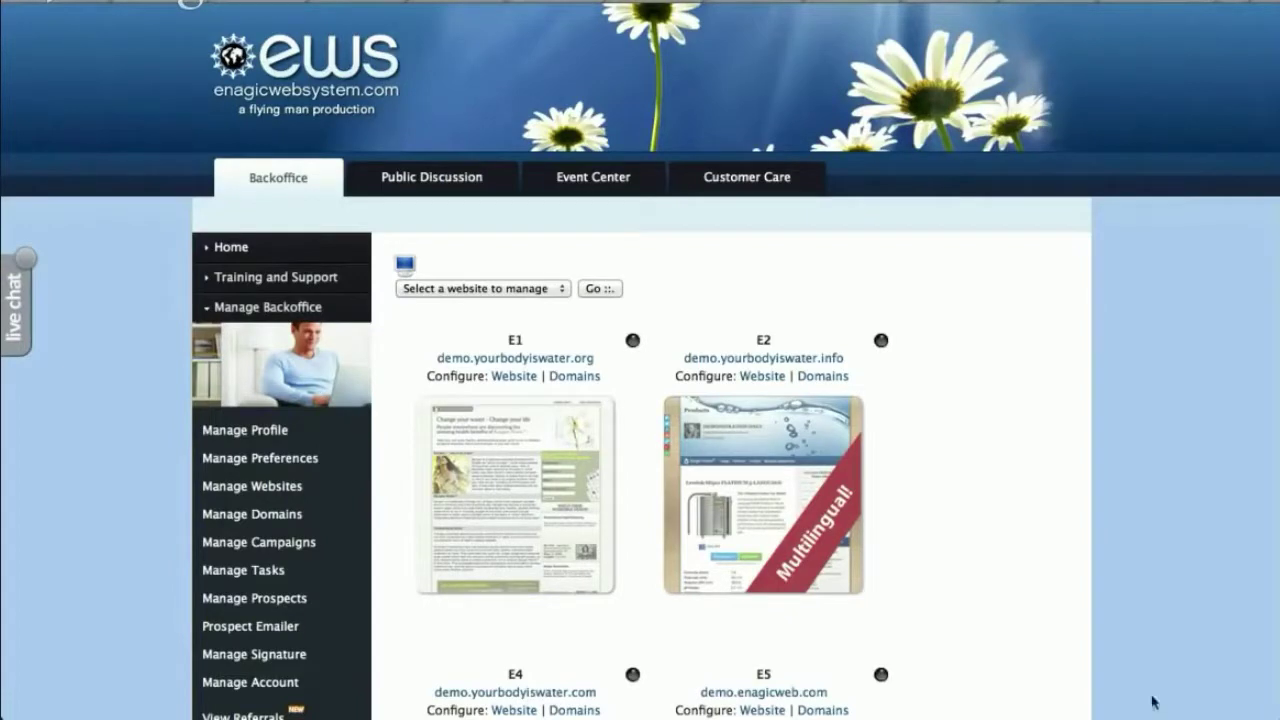
scroll(1086, 603, down, 1)
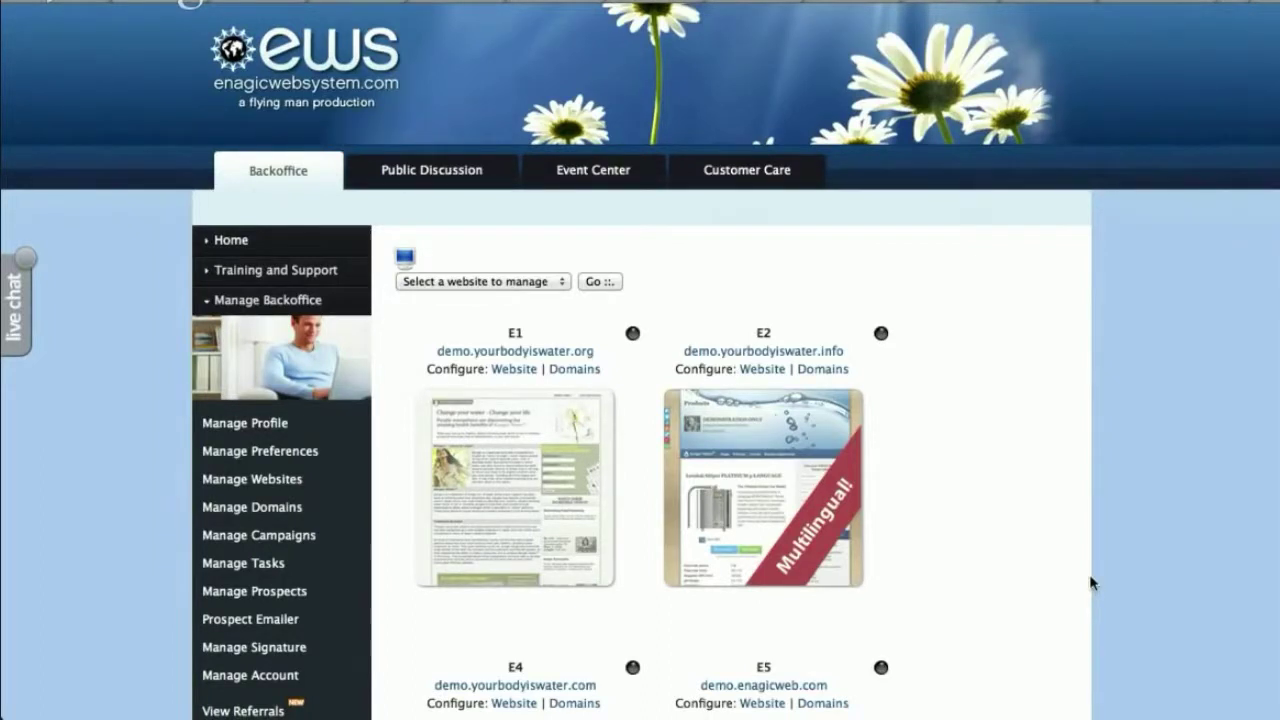
scroll(1077, 540, up, 1)
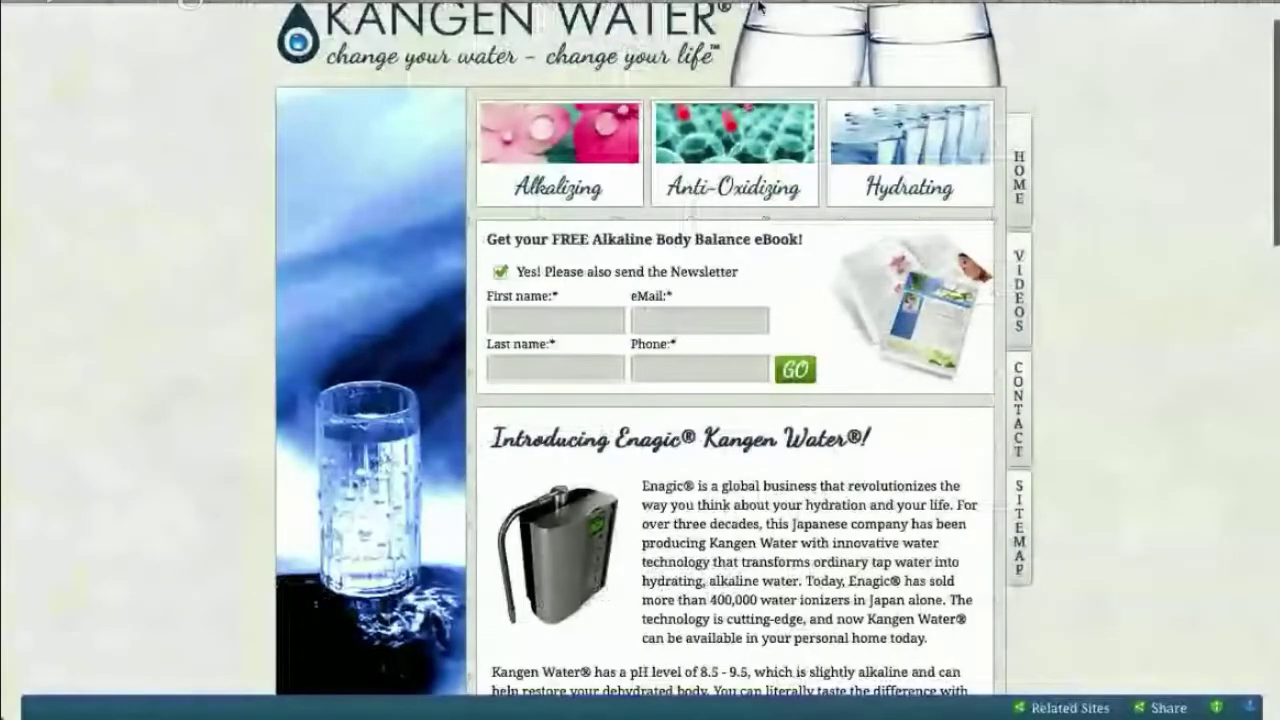
Step: Examine the free Alkaline Body Balance eBook form on the Kangen Water website, including its Last name and Phone fields
scroll(1228, 345, down, 1)
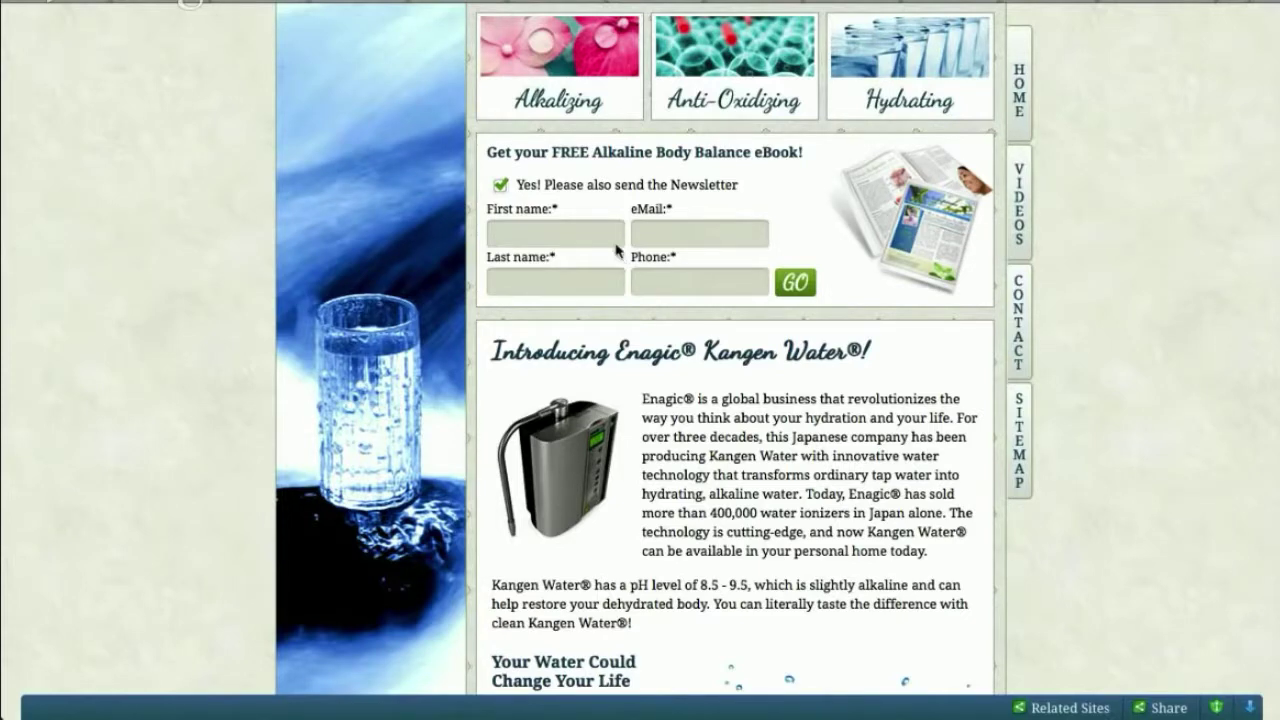
scroll(976, 357, up, 1)
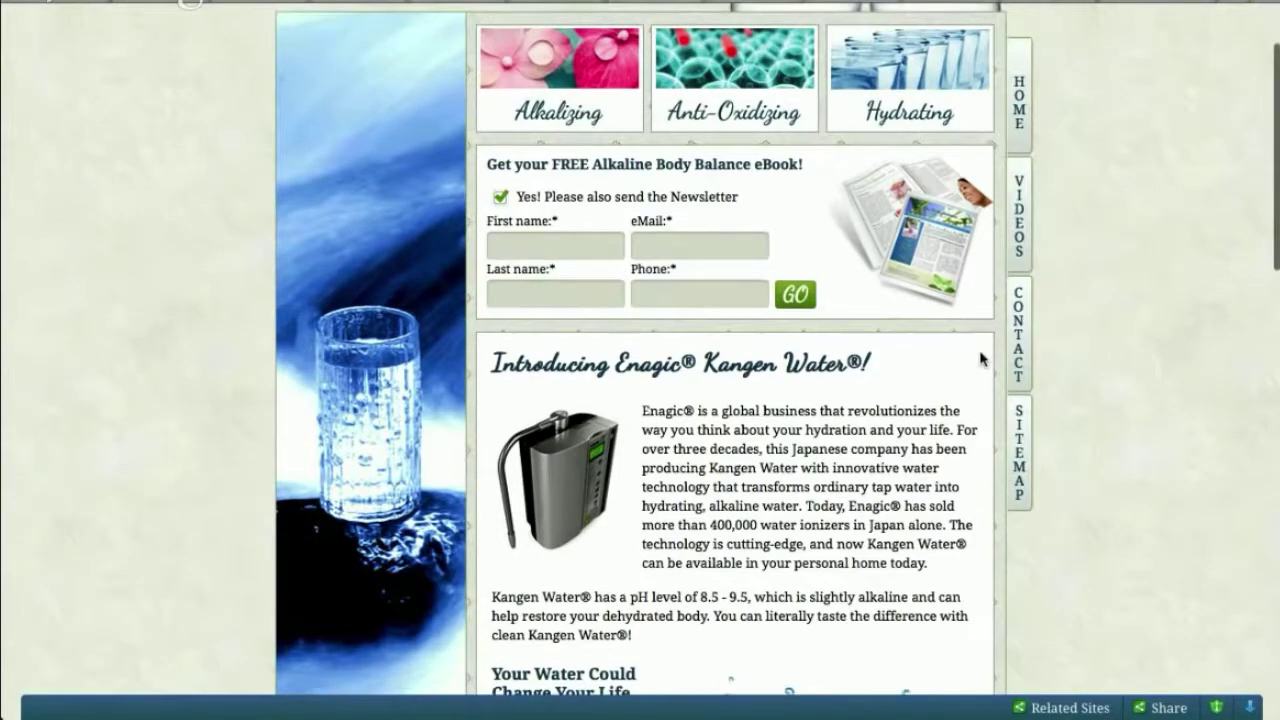
scroll(551, 345, up, 1)
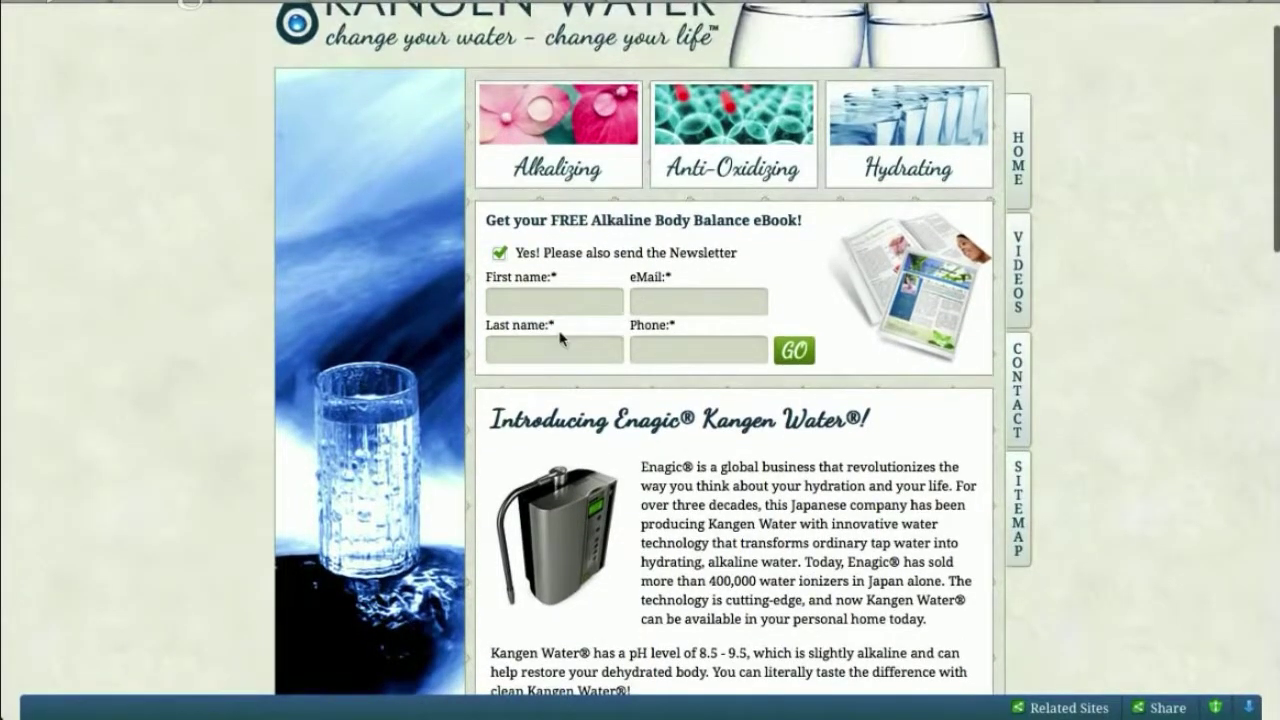
click(555, 352)
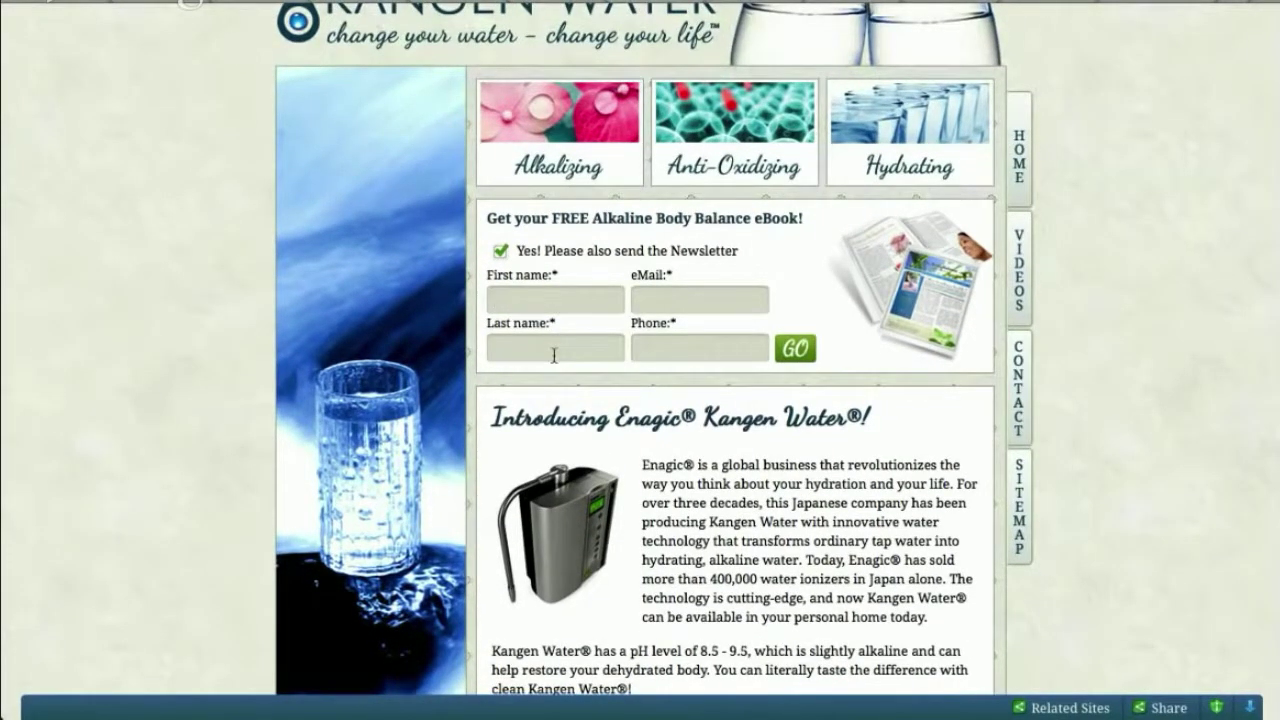
click(660, 349)
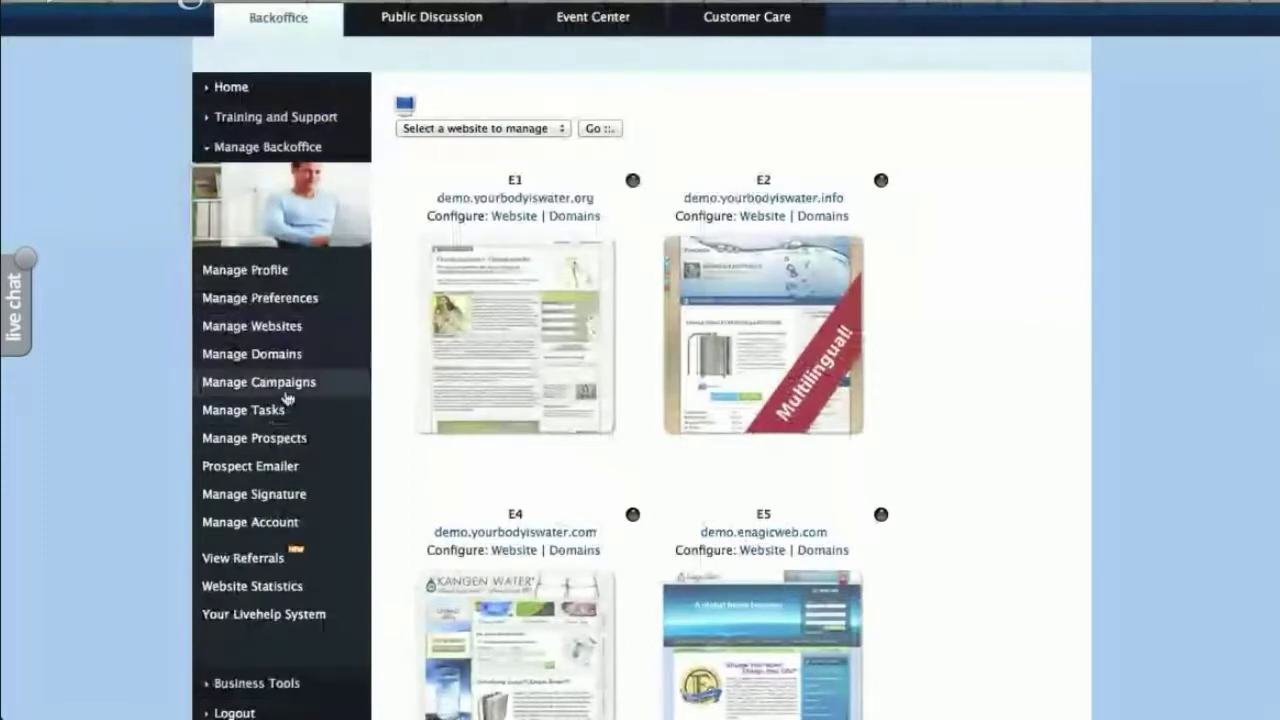
Step: Open the backoffice's Prospect Manager and look over the prospect list
click(270, 440)
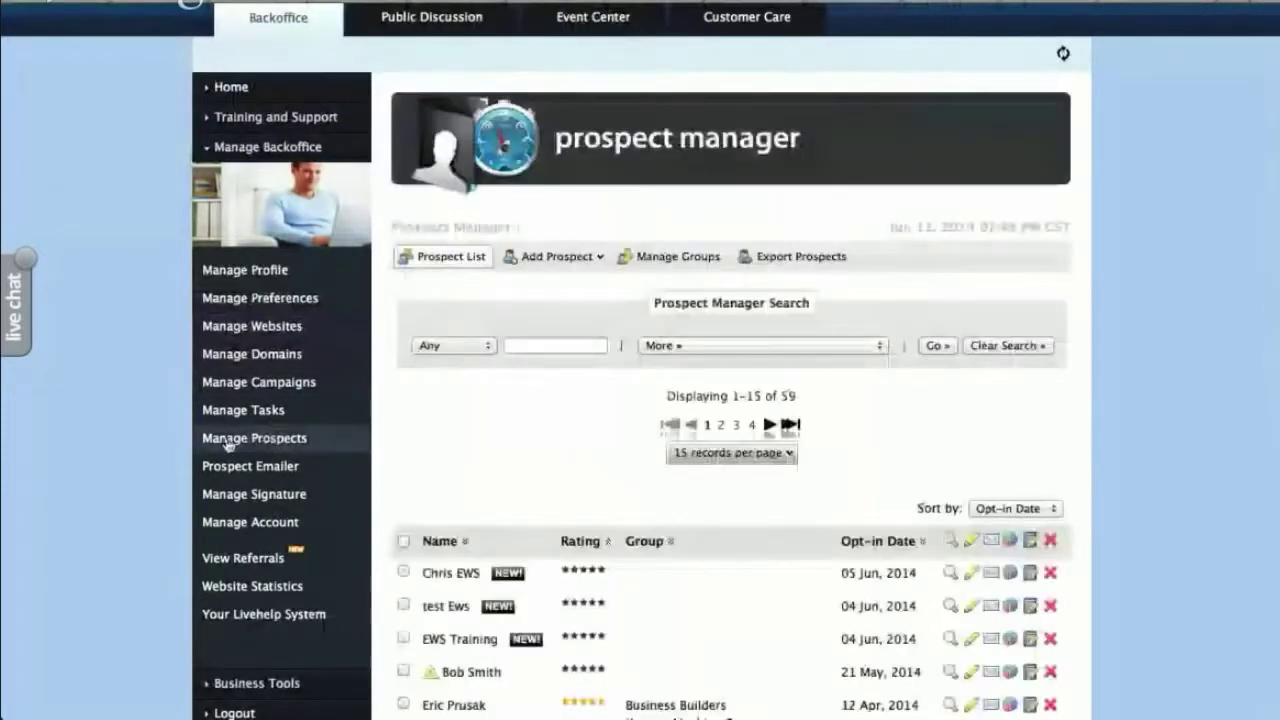
scroll(1085, 494, down, 3)
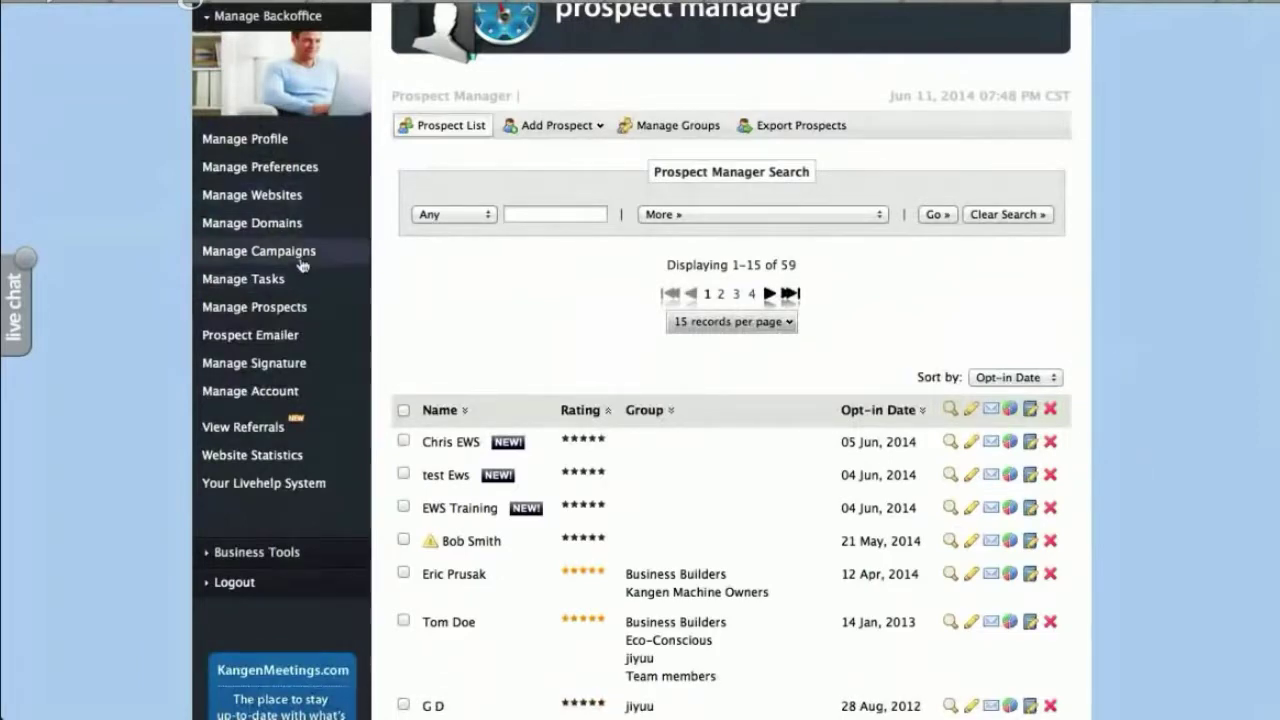
Step: Open the account's profile and examine the email address field along with the option to update all websites and campaigns
click(252, 141)
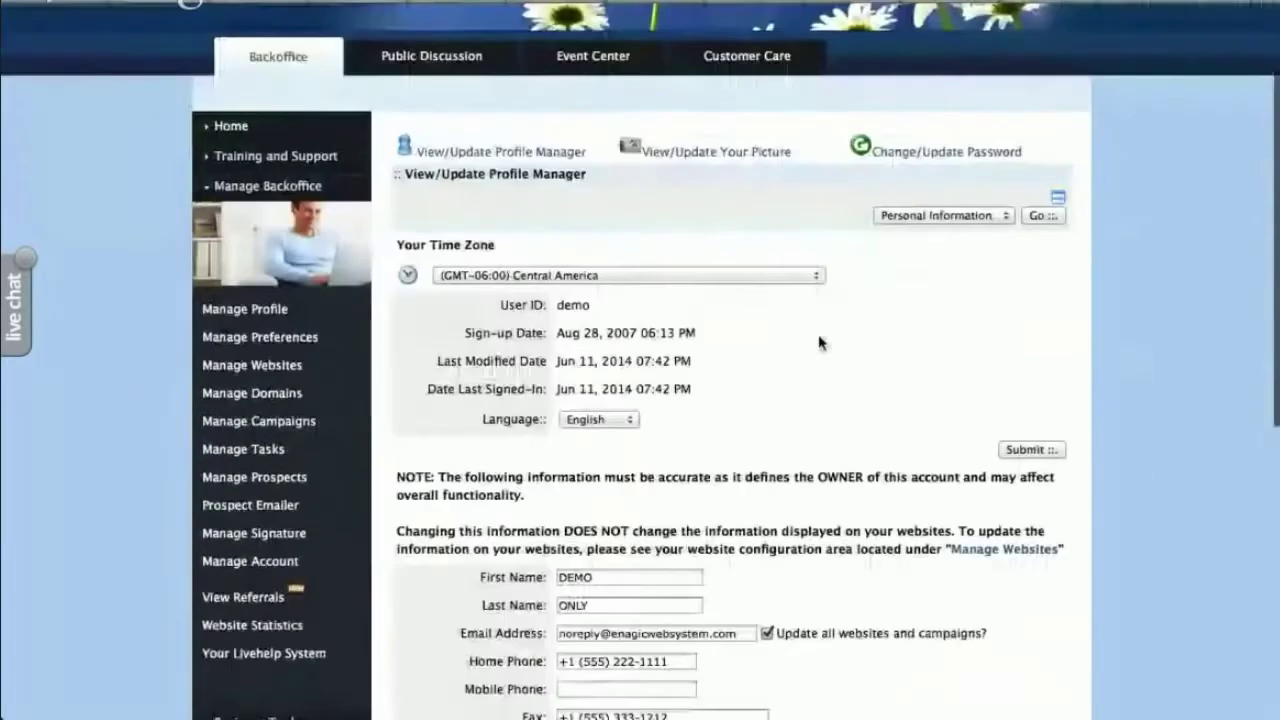
scroll(817, 343, down, 5)
click(731, 358)
drag(731, 358, 532, 357)
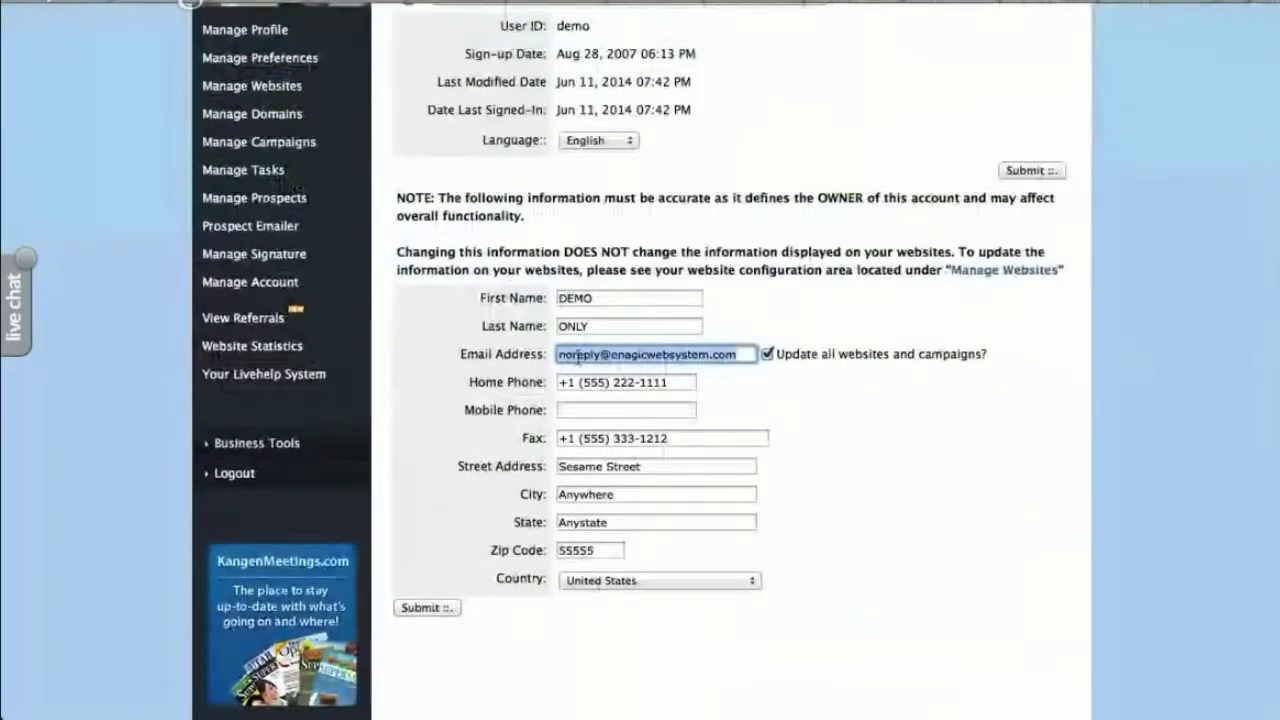
click(871, 441)
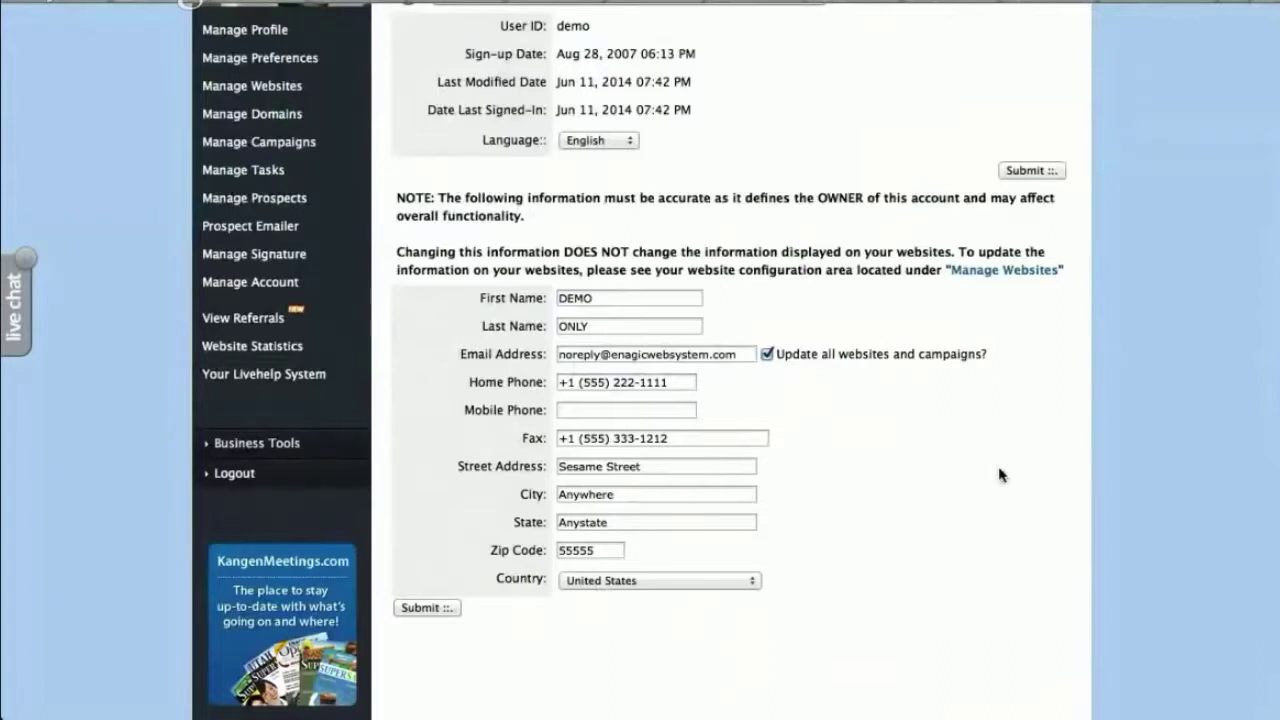
drag(740, 354, 557, 354)
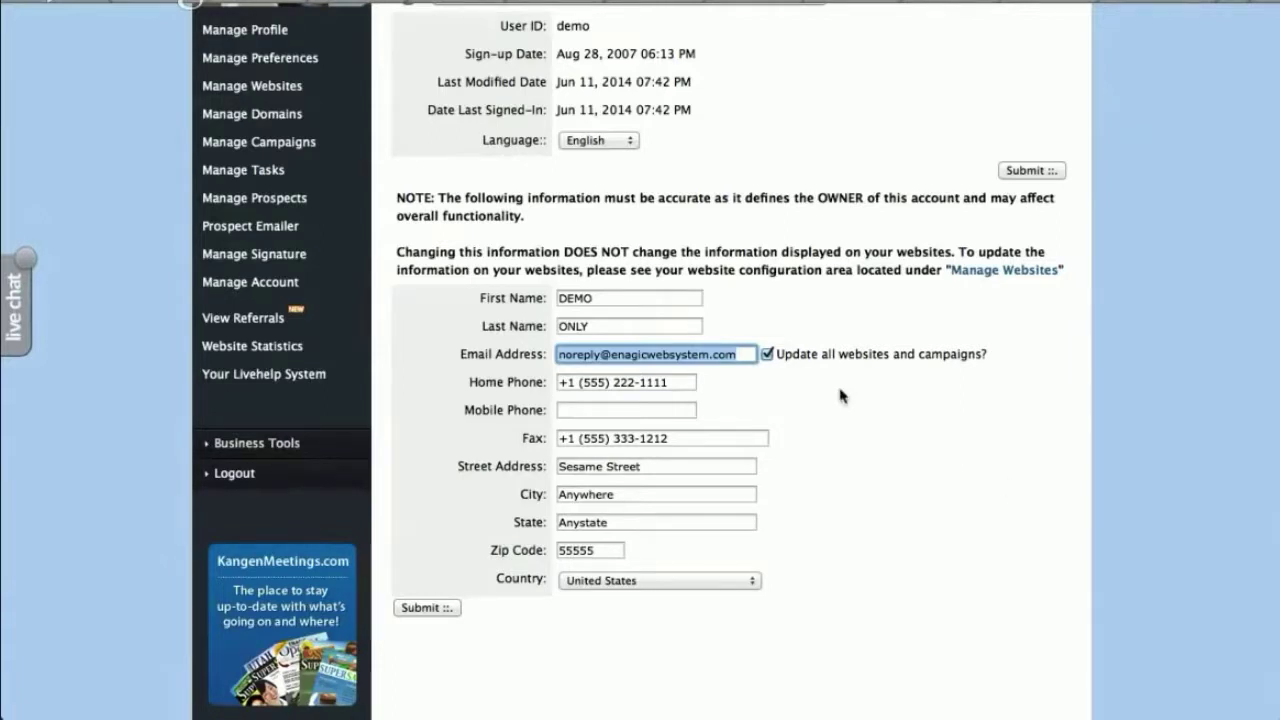
click(745, 353)
drag(747, 353, 505, 358)
click(742, 354)
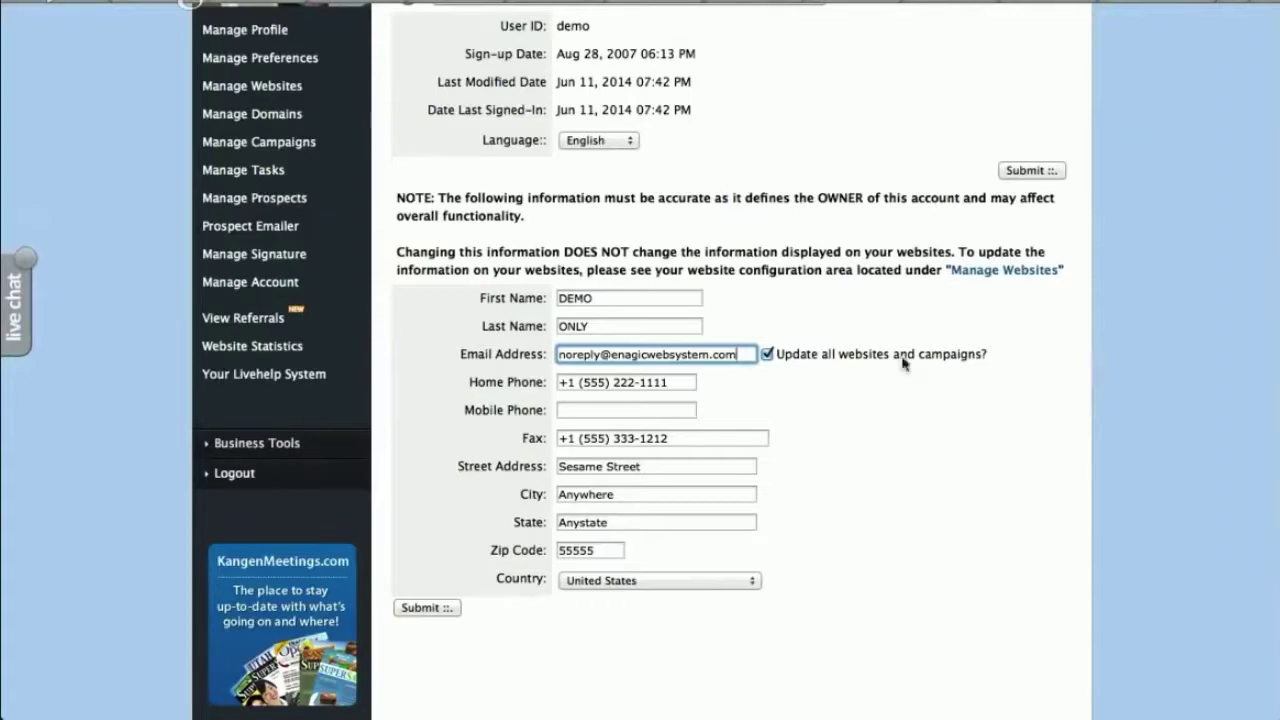
Step: Leave the profile's email address as is and return to the list of prospects in the Prospect Manager
drag(748, 355, 545, 344)
scroll(1020, 517, up, 5)
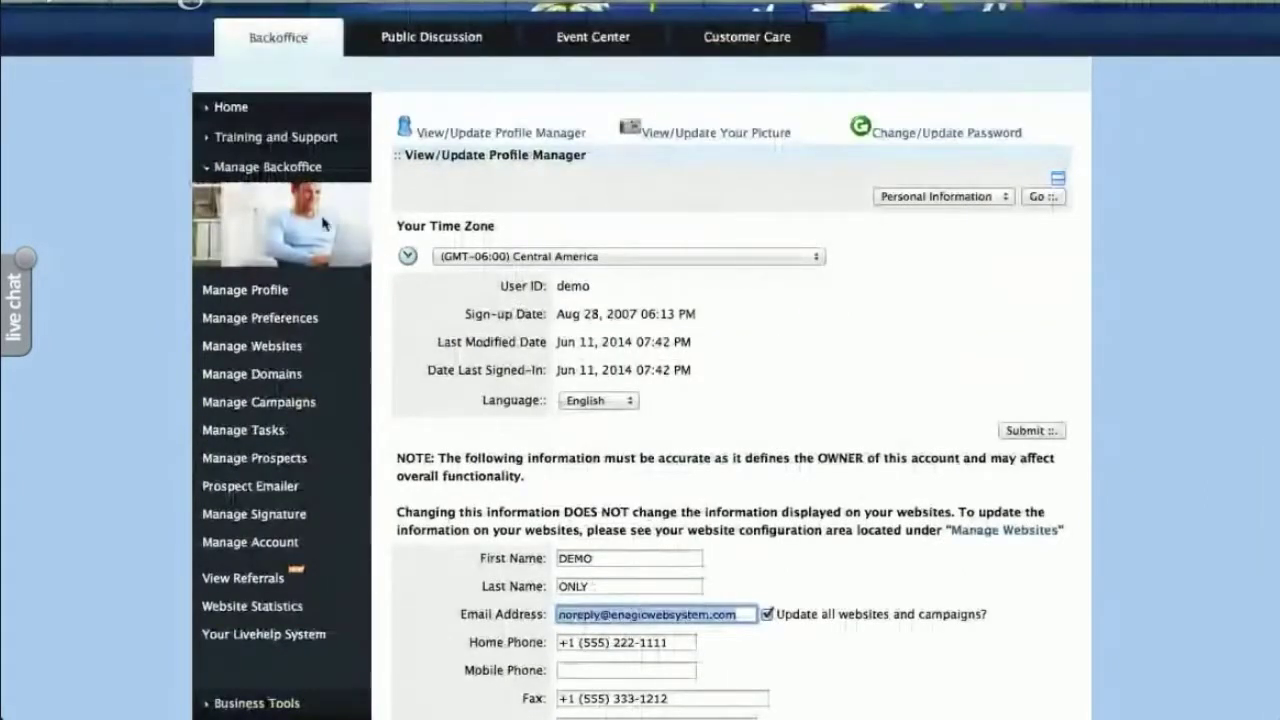
click(281, 462)
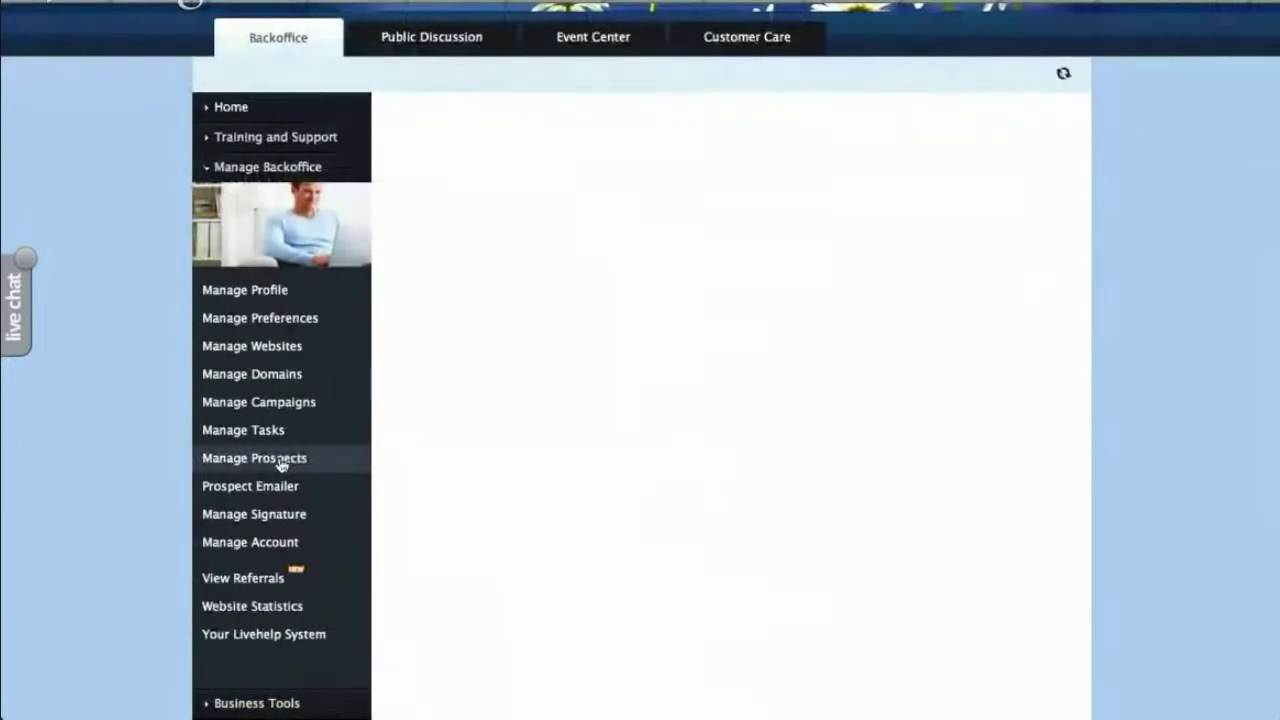
scroll(1049, 423, down, 3)
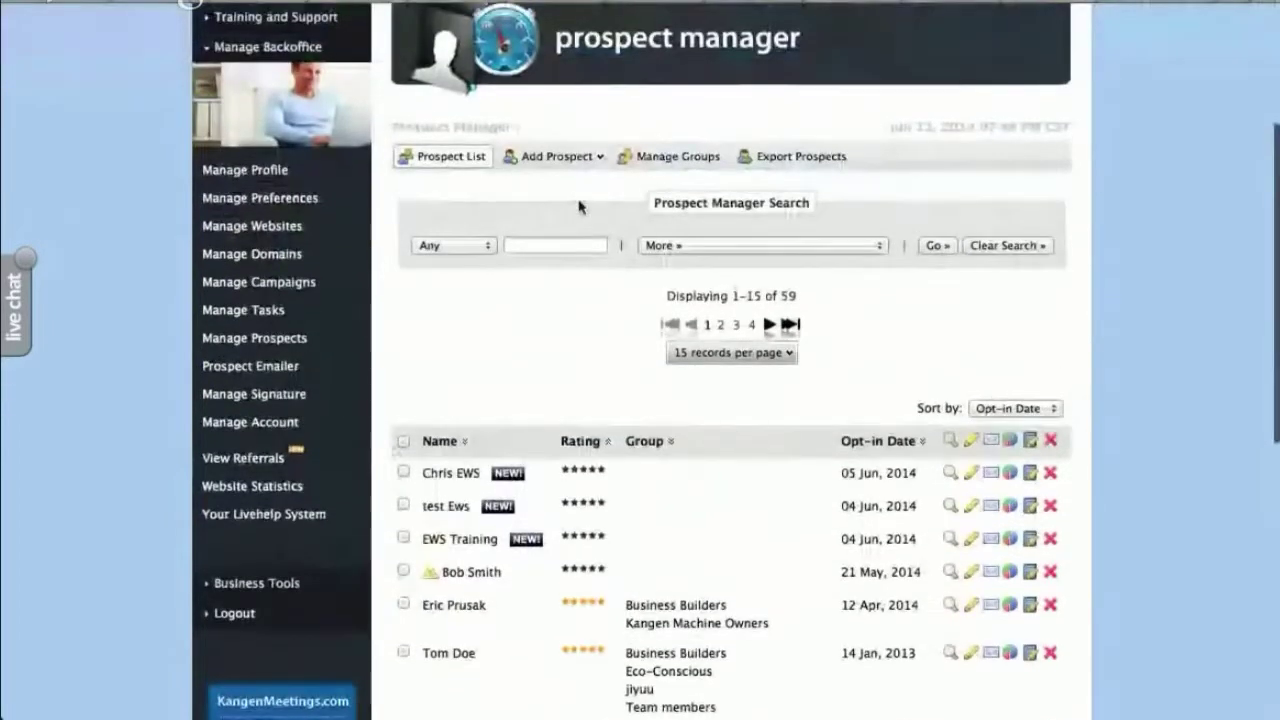
scroll(1006, 323, down, 2)
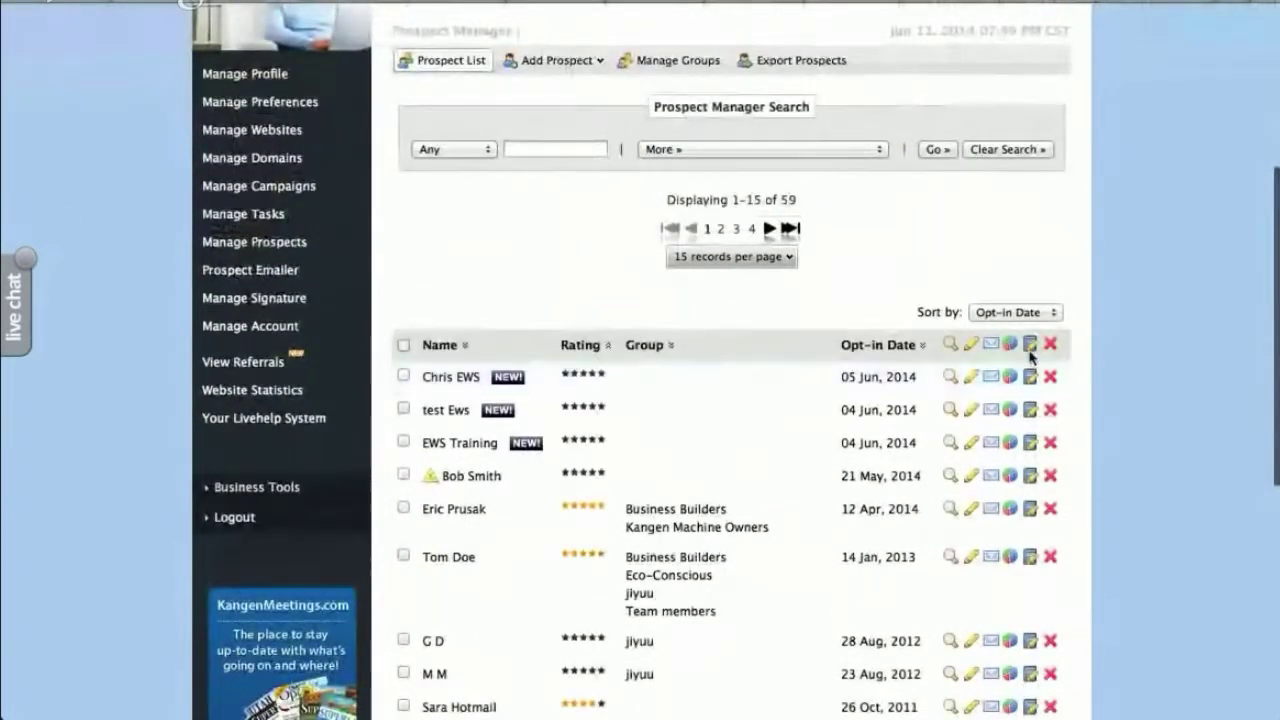
Step: Sort the prospect list by opt-in date with the oldest first, then switch it back to newest first
click(912, 343)
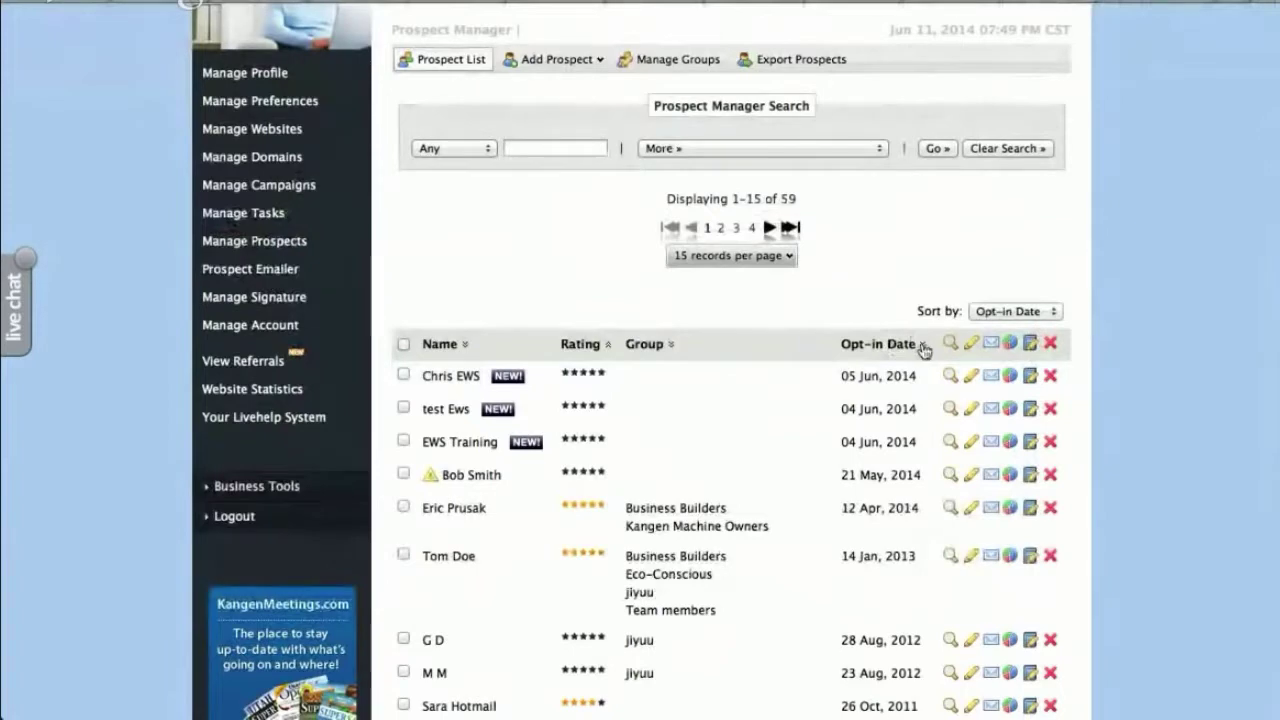
scroll(1078, 537, down, 8)
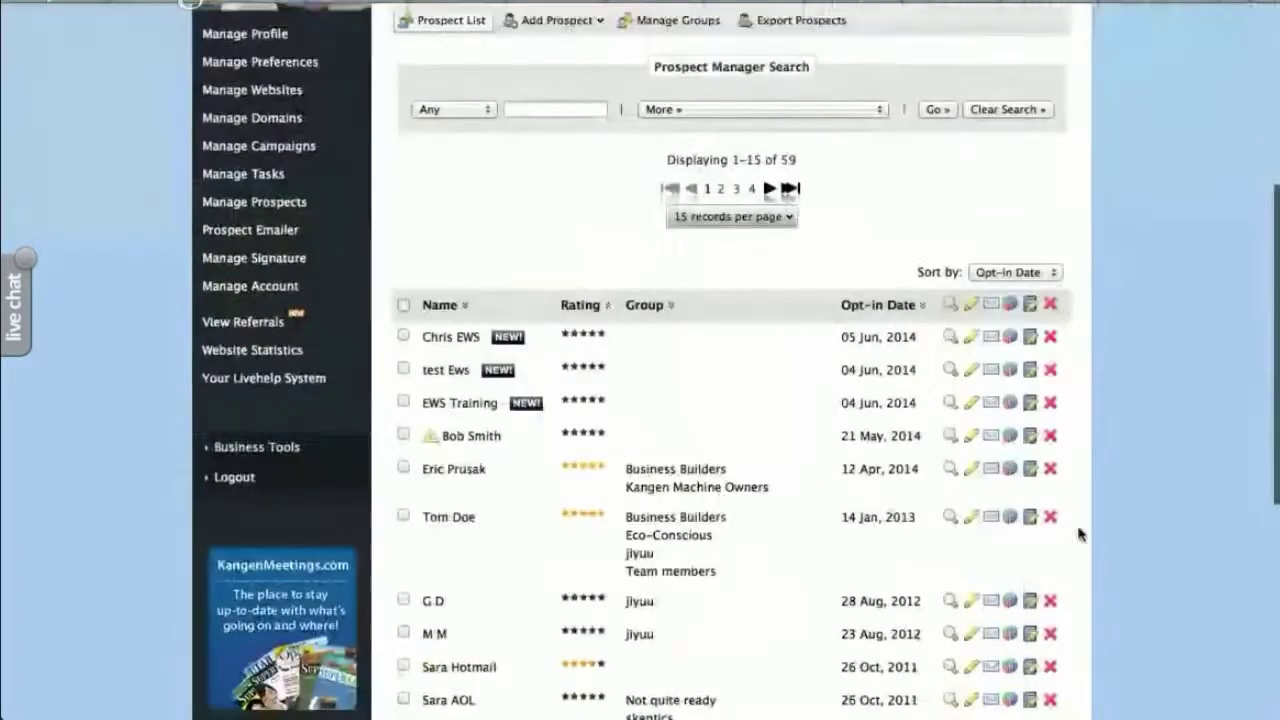
click(921, 298)
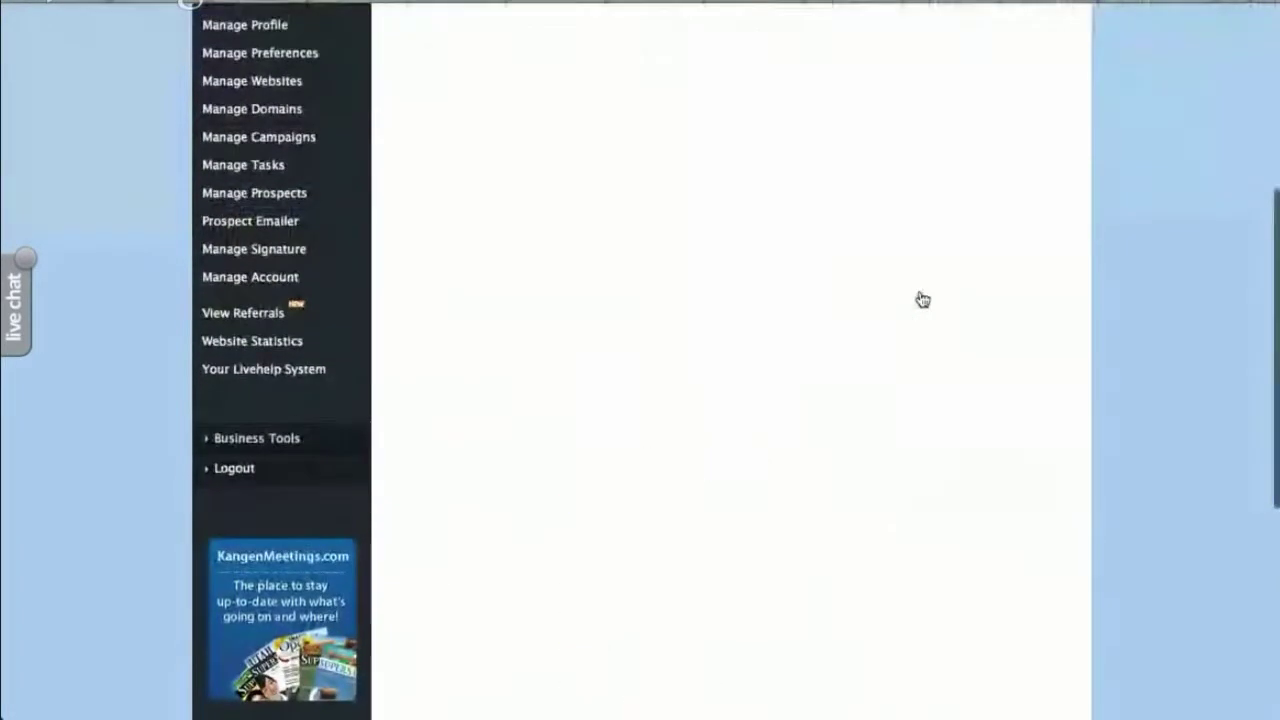
scroll(1037, 392, down, 6)
scroll(1040, 399, down, 3)
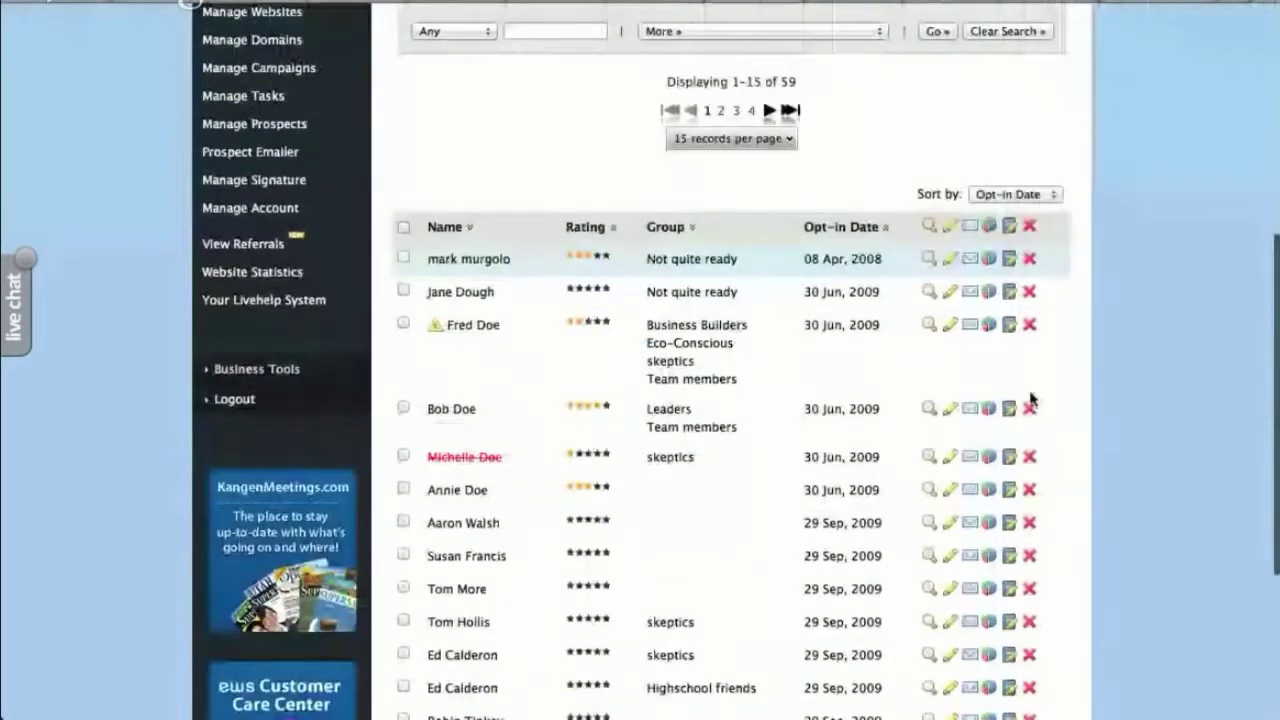
click(885, 230)
scroll(914, 416, down, 10)
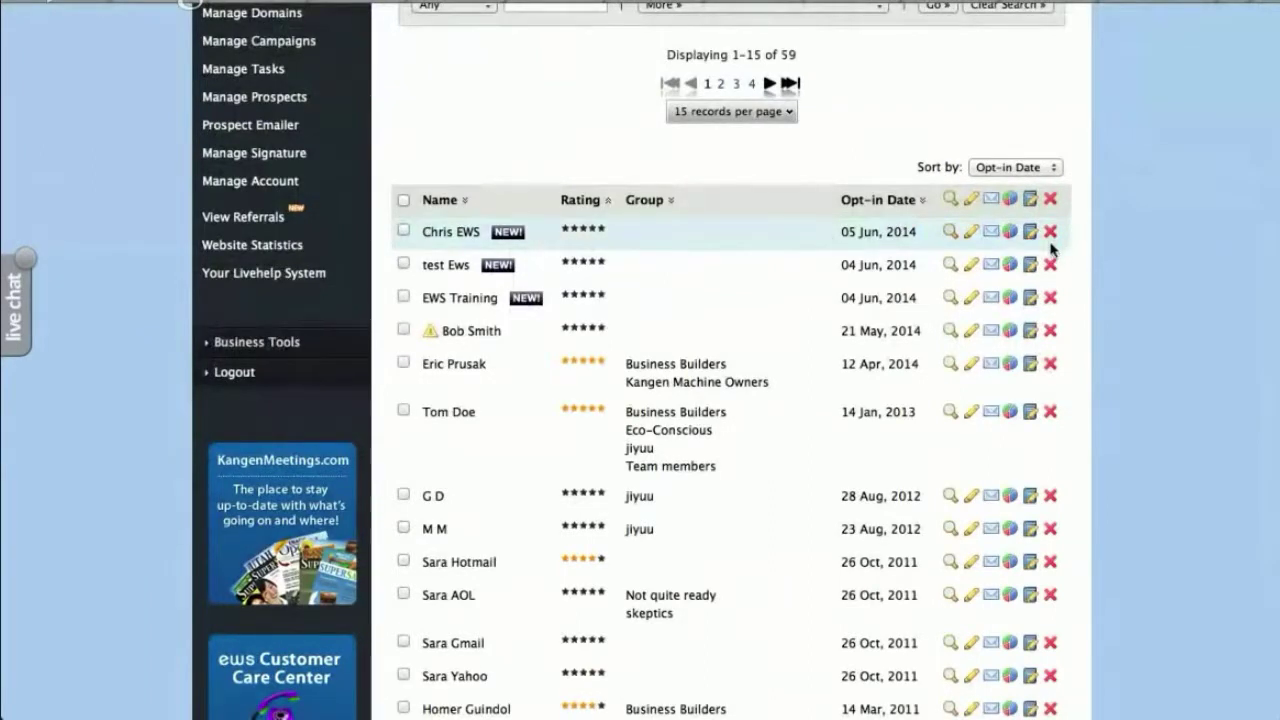
scroll(520, 225, up, 3)
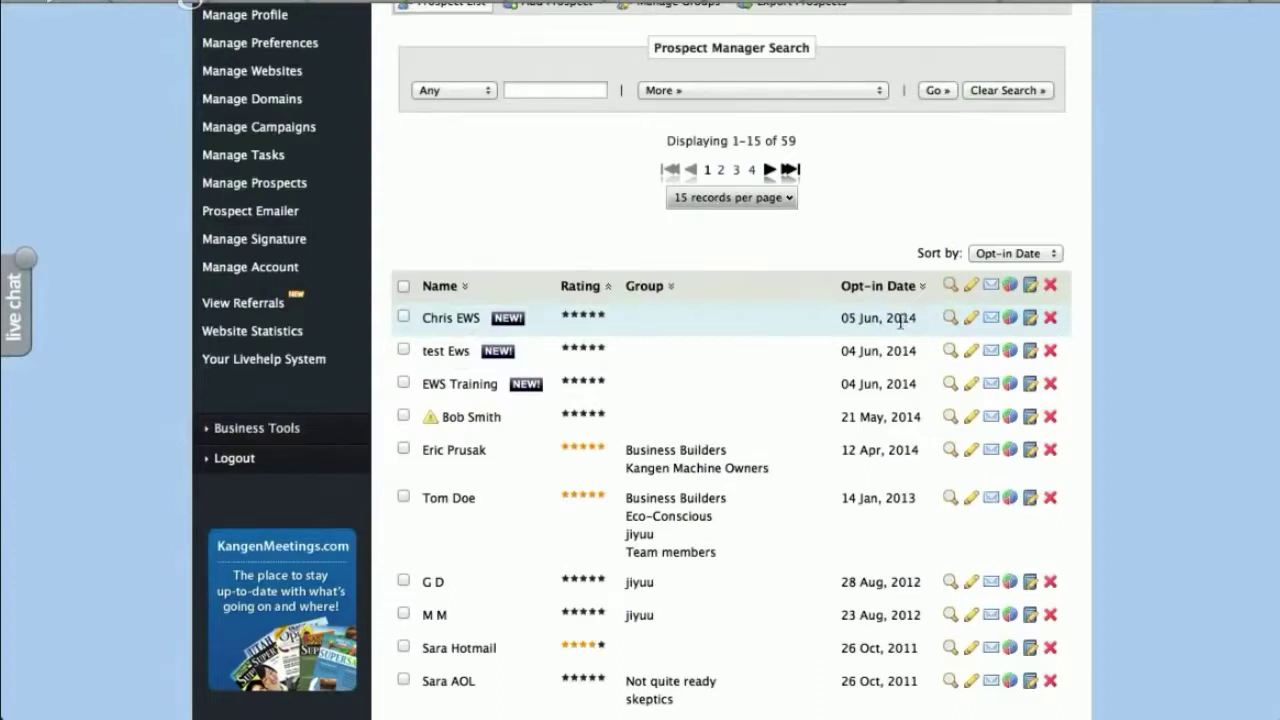
Step: Open a new email to the prospect who opted in on 05 Jun, 2014, examine the composer, and return to the prospect list
click(991, 325)
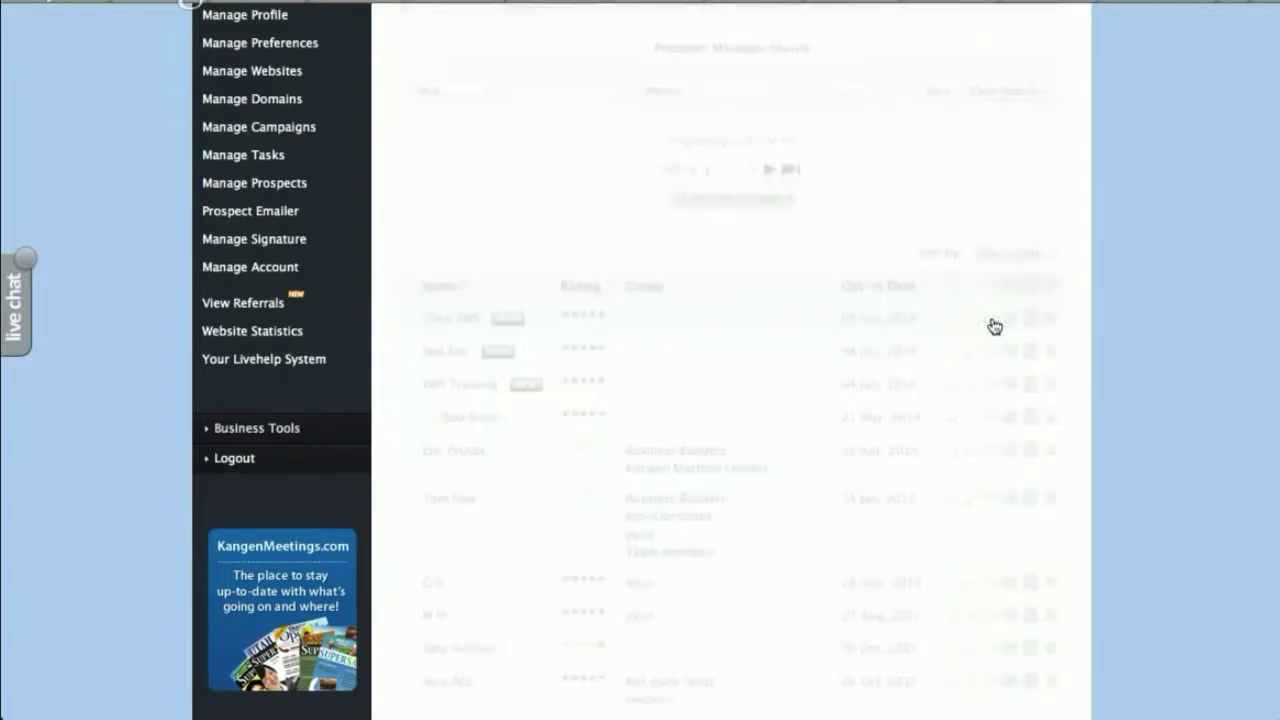
scroll(1125, 456, down, 5)
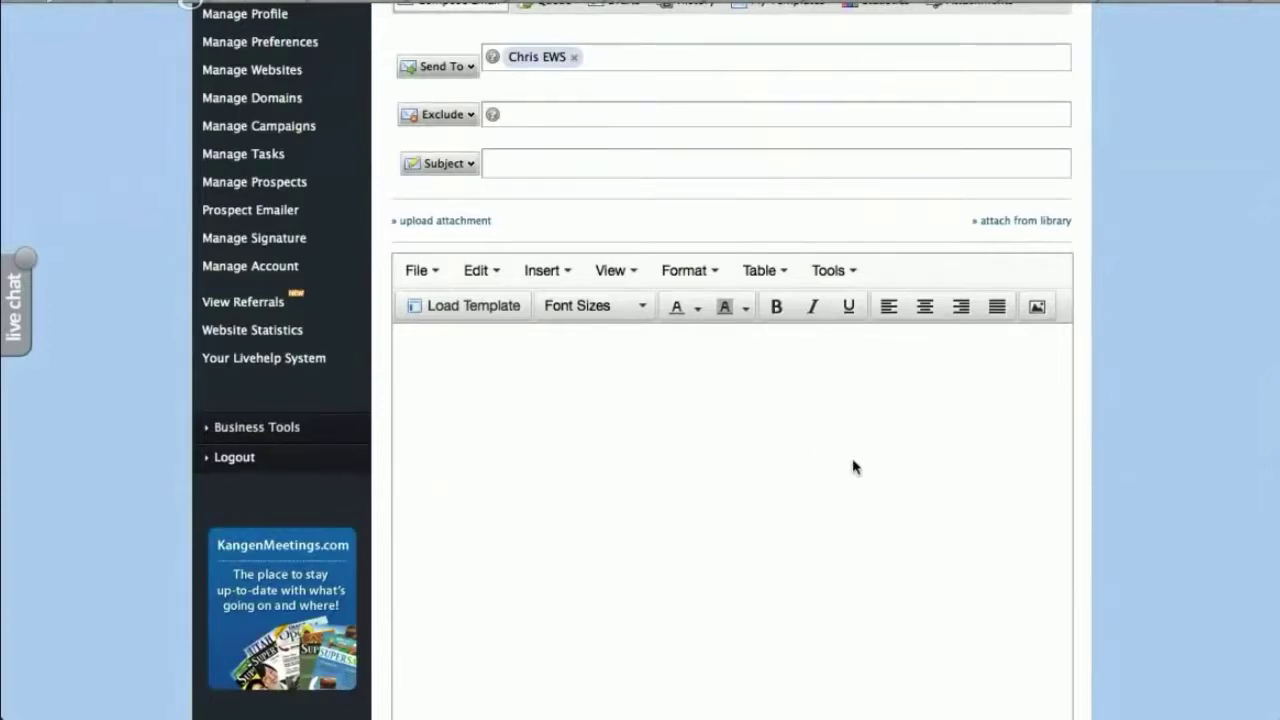
scroll(853, 465, up, 2)
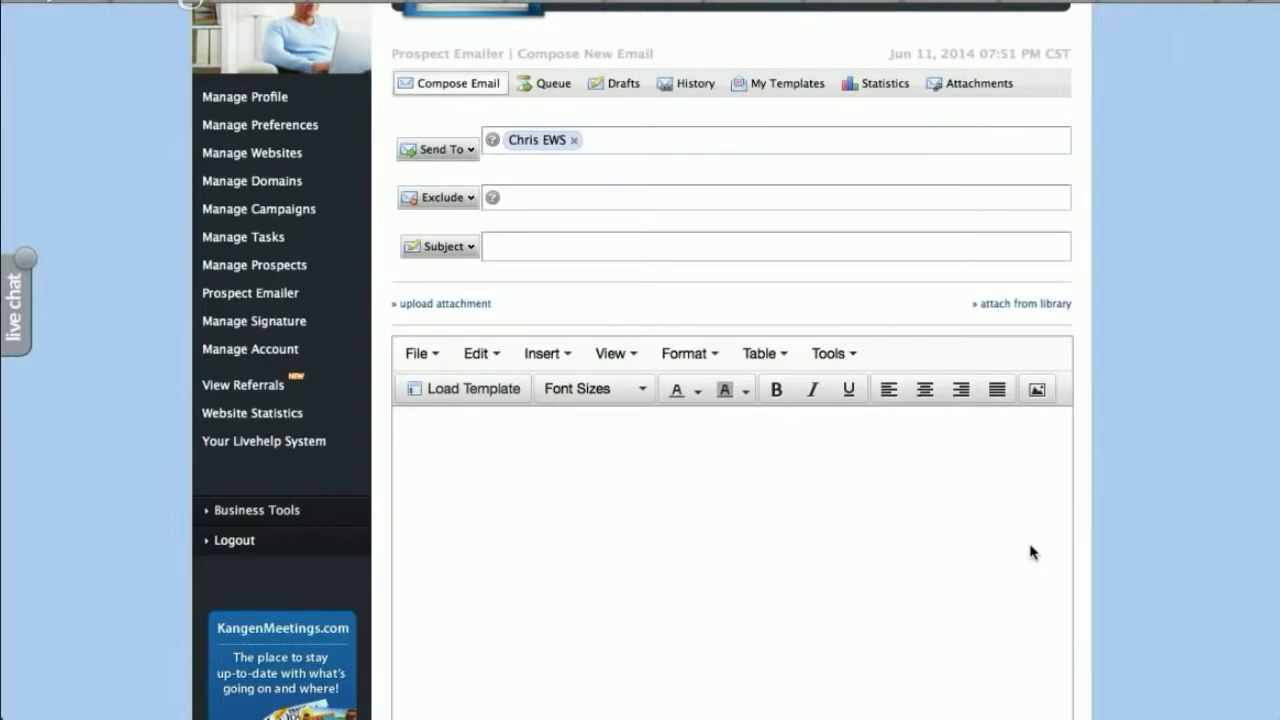
scroll(1023, 537, up, 3)
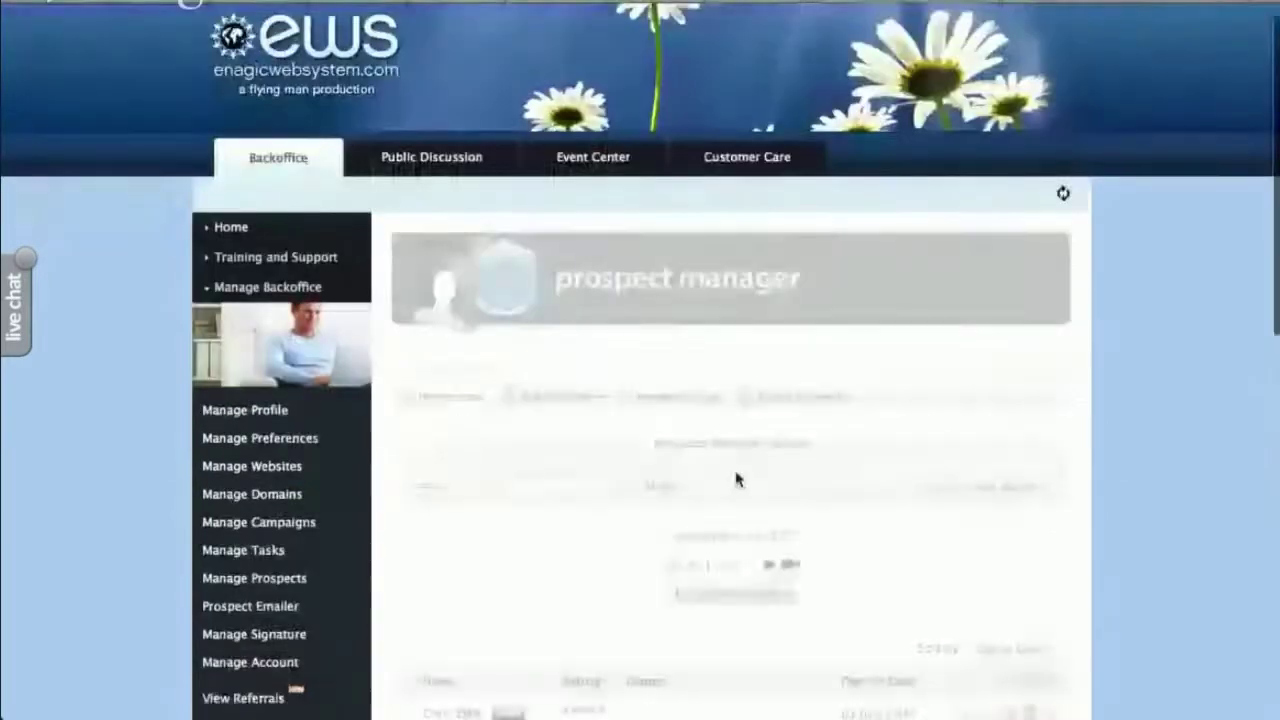
Step: Open the 05 Jun, 2014 prospect's record for editing and examine its campaign status and available groups
scroll(757, 471, down, 5)
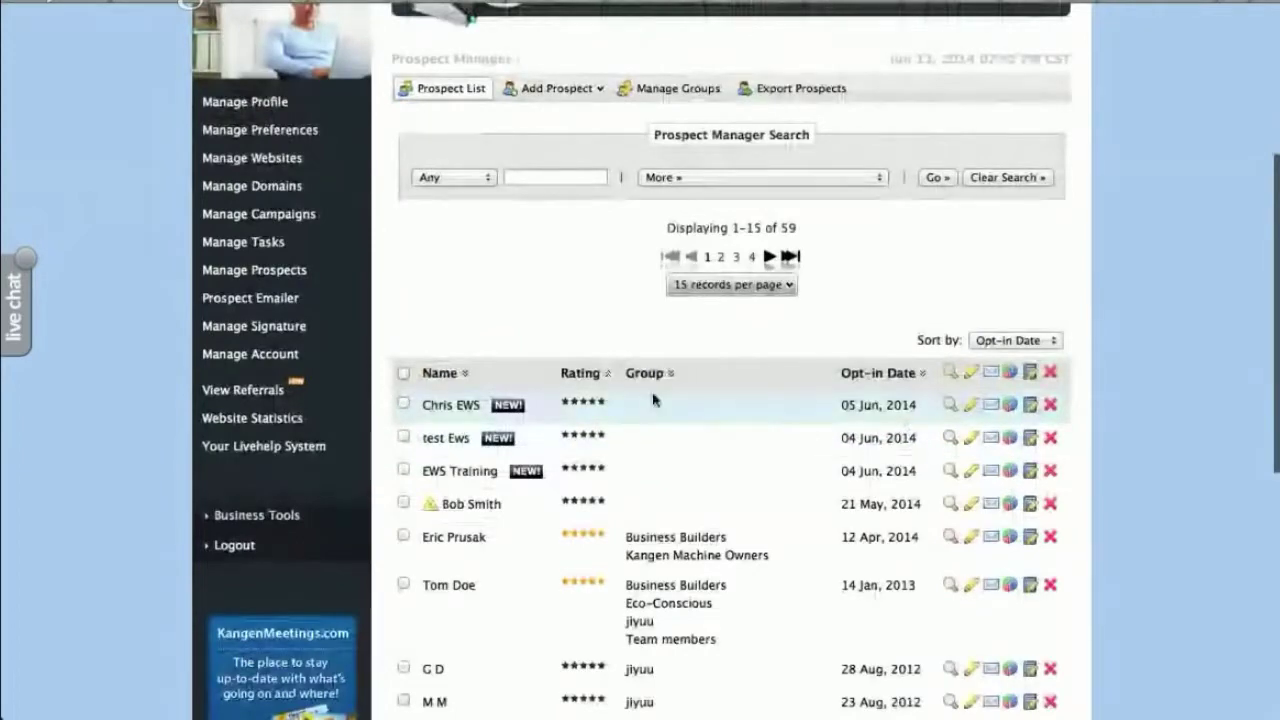
click(971, 406)
scroll(1097, 457, down, 3)
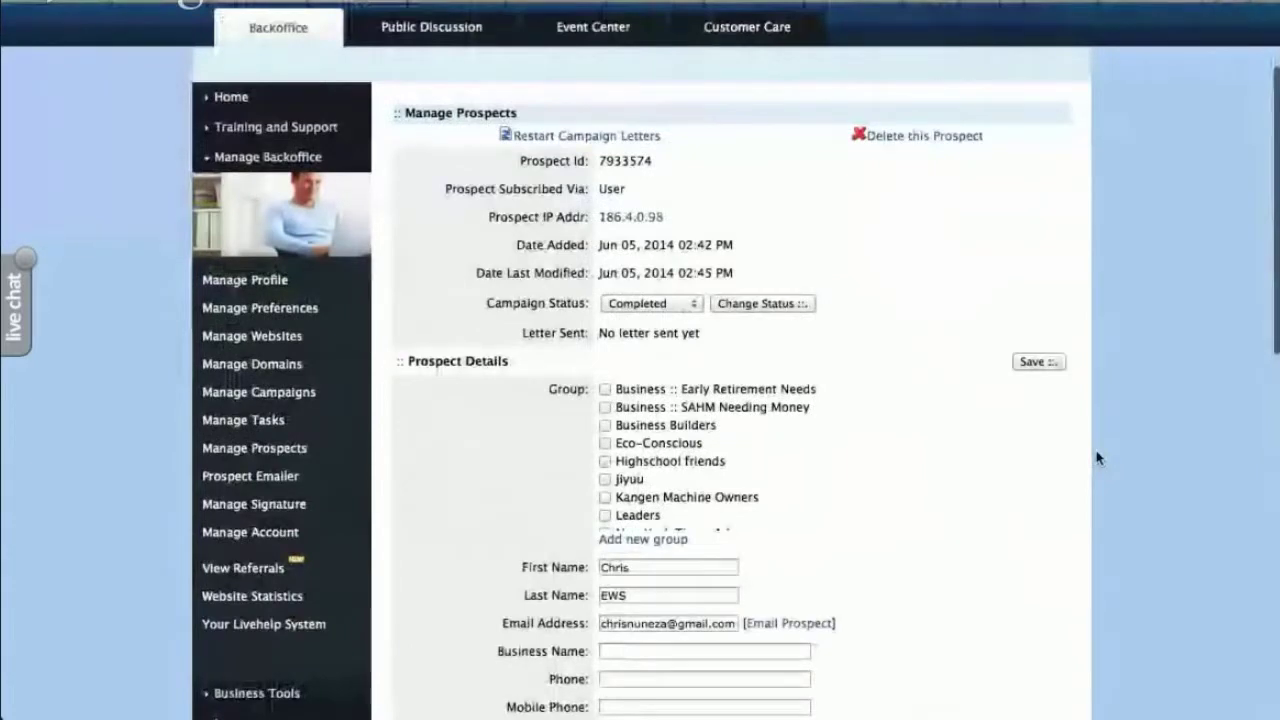
scroll(1097, 457, down, 3)
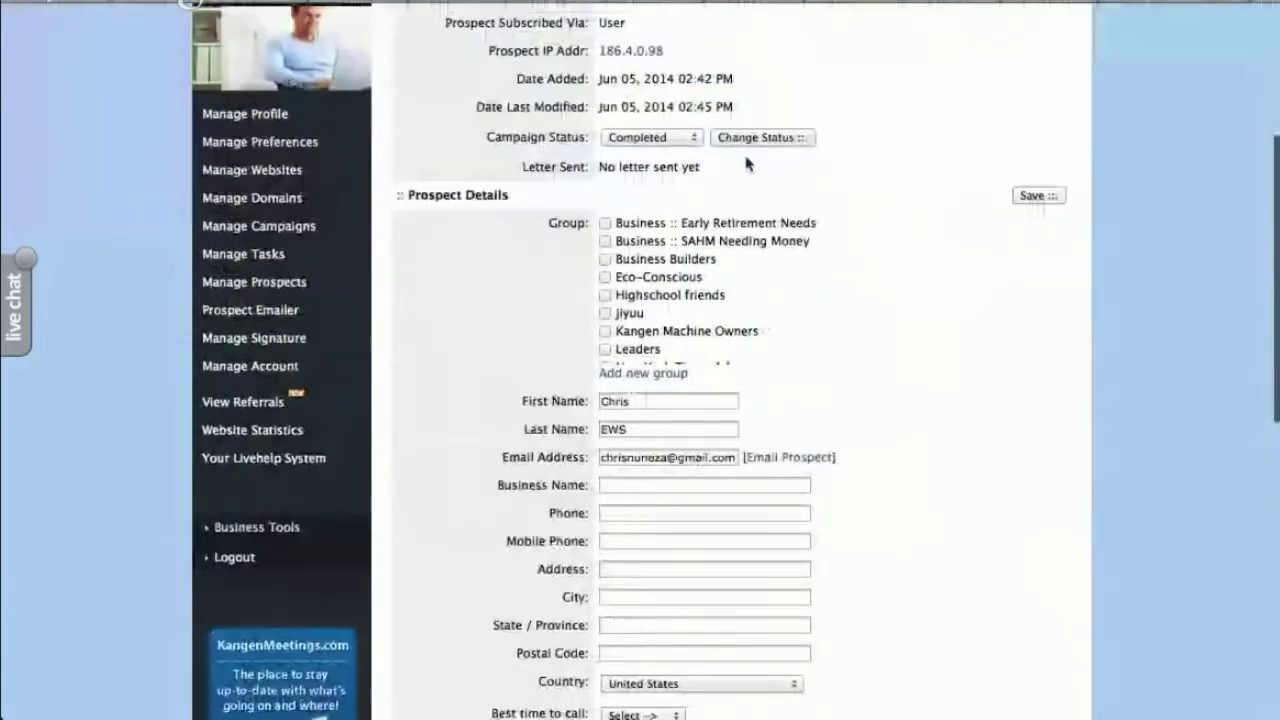
scroll(1051, 505, down, 1)
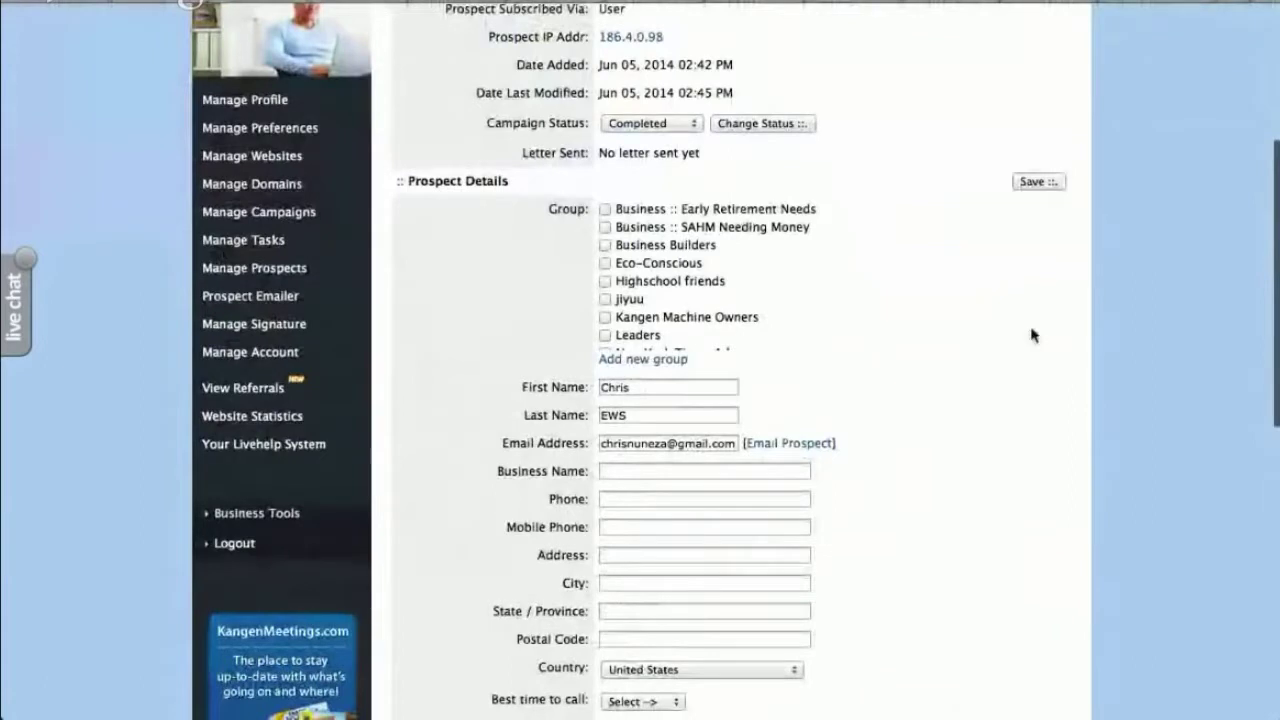
scroll(1036, 357, up, 1)
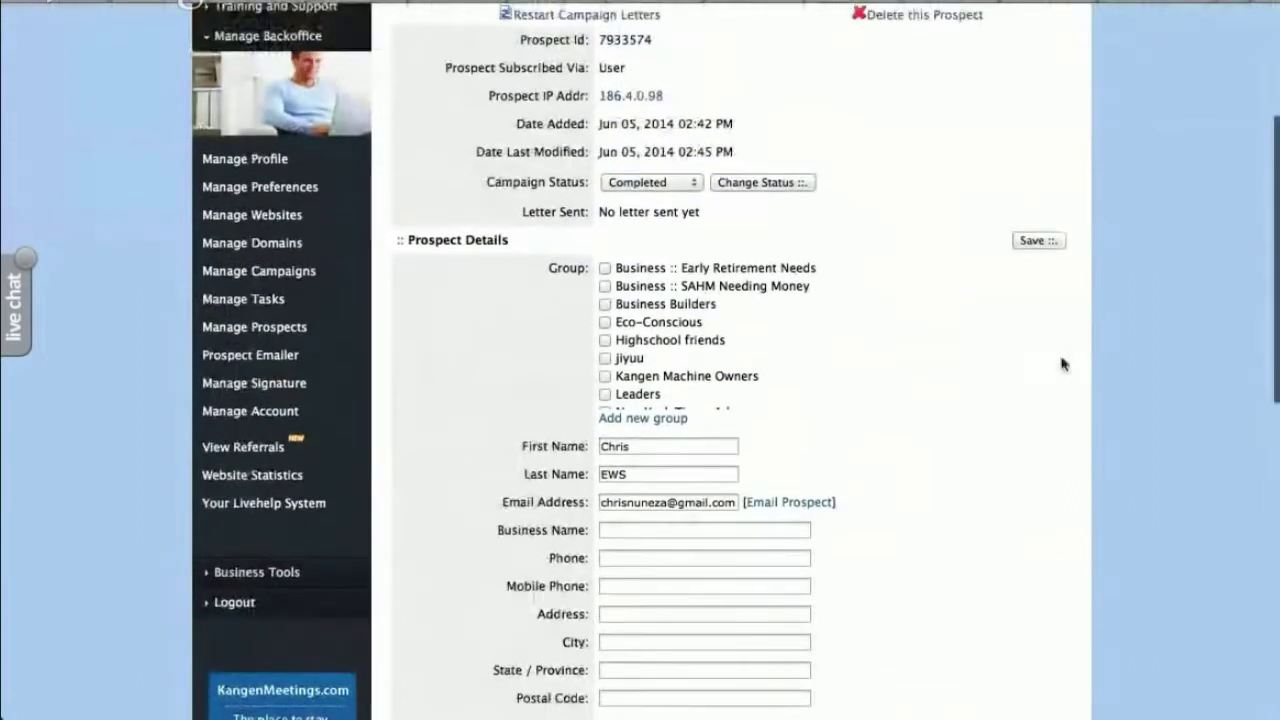
scroll(1040, 372, up, 1)
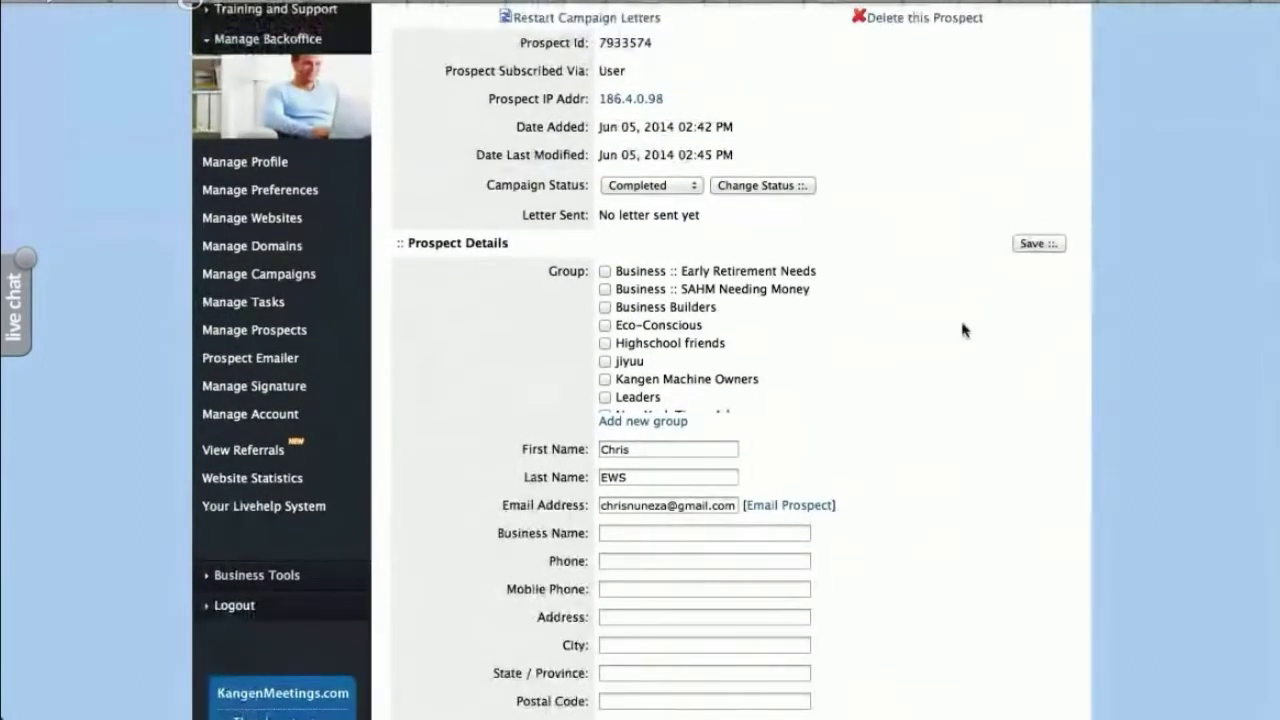
scroll(851, 297, up, 1)
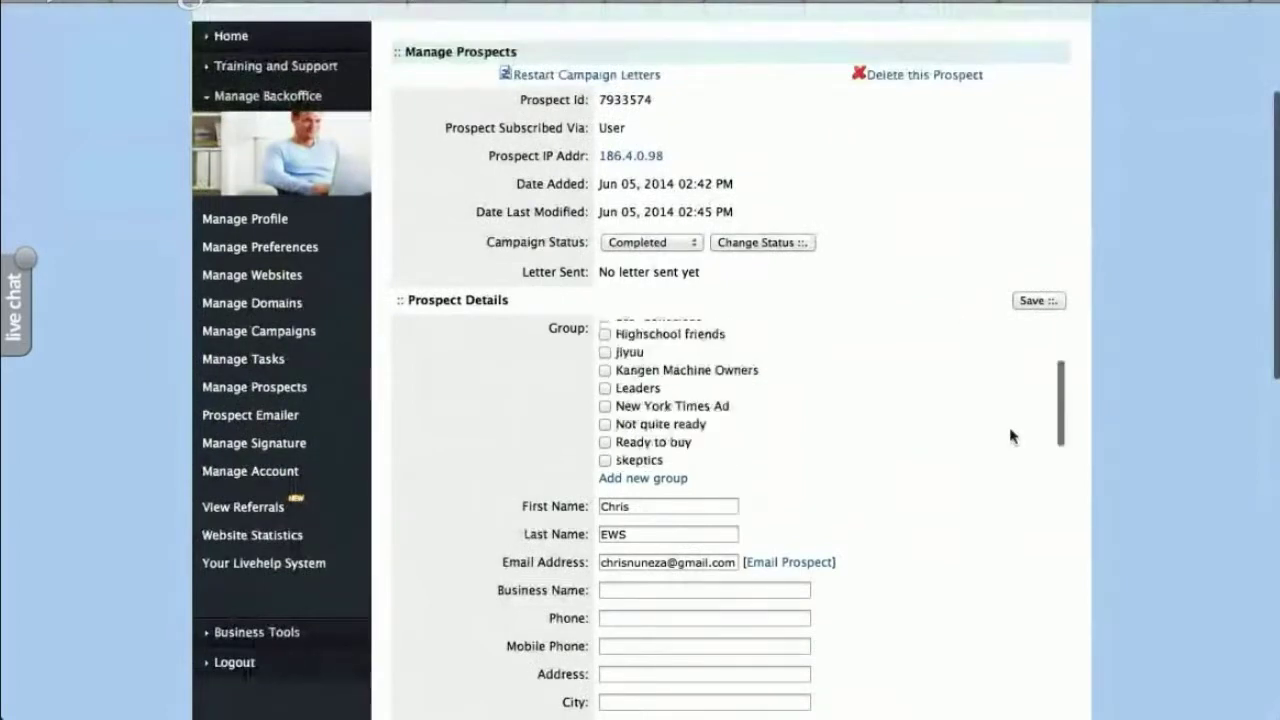
Step: Examine the prospect record's remaining detail fields, including interest level, products of interest, comments, notes and lead source
scroll(1010, 436, down, 10)
scroll(1014, 432, up, 10)
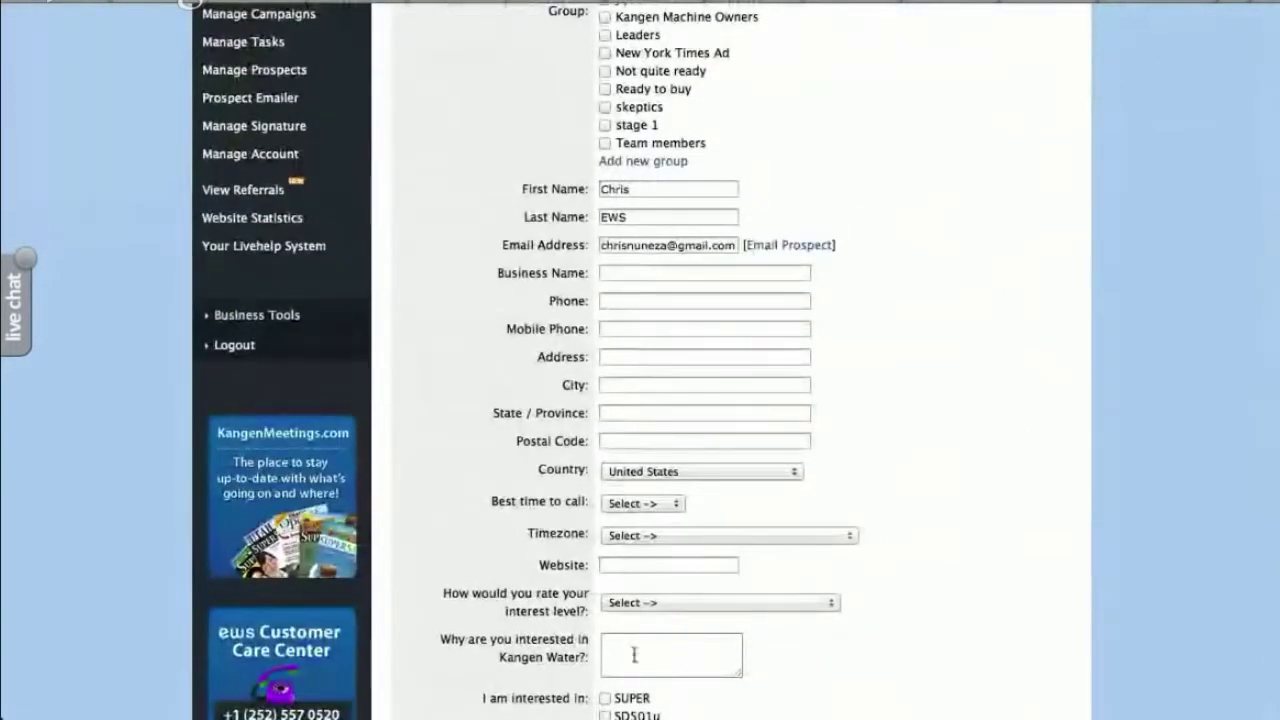
scroll(991, 291, down, 4)
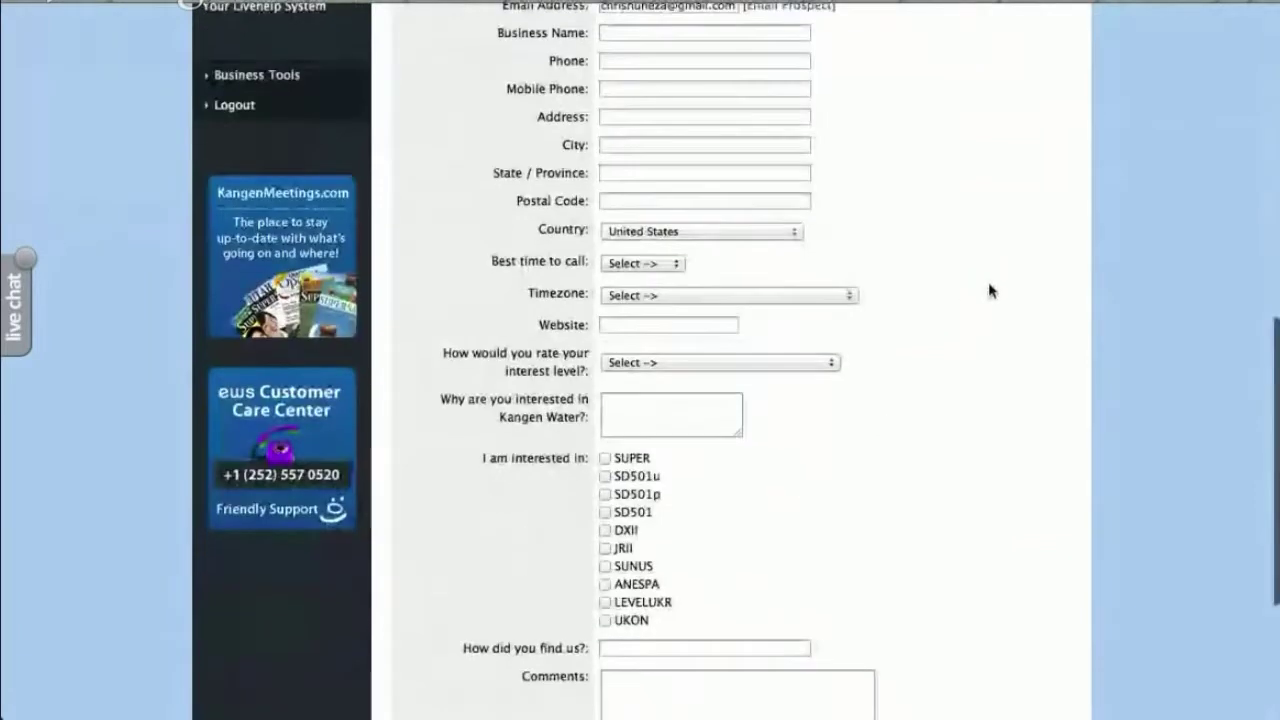
scroll(991, 291, down, 3)
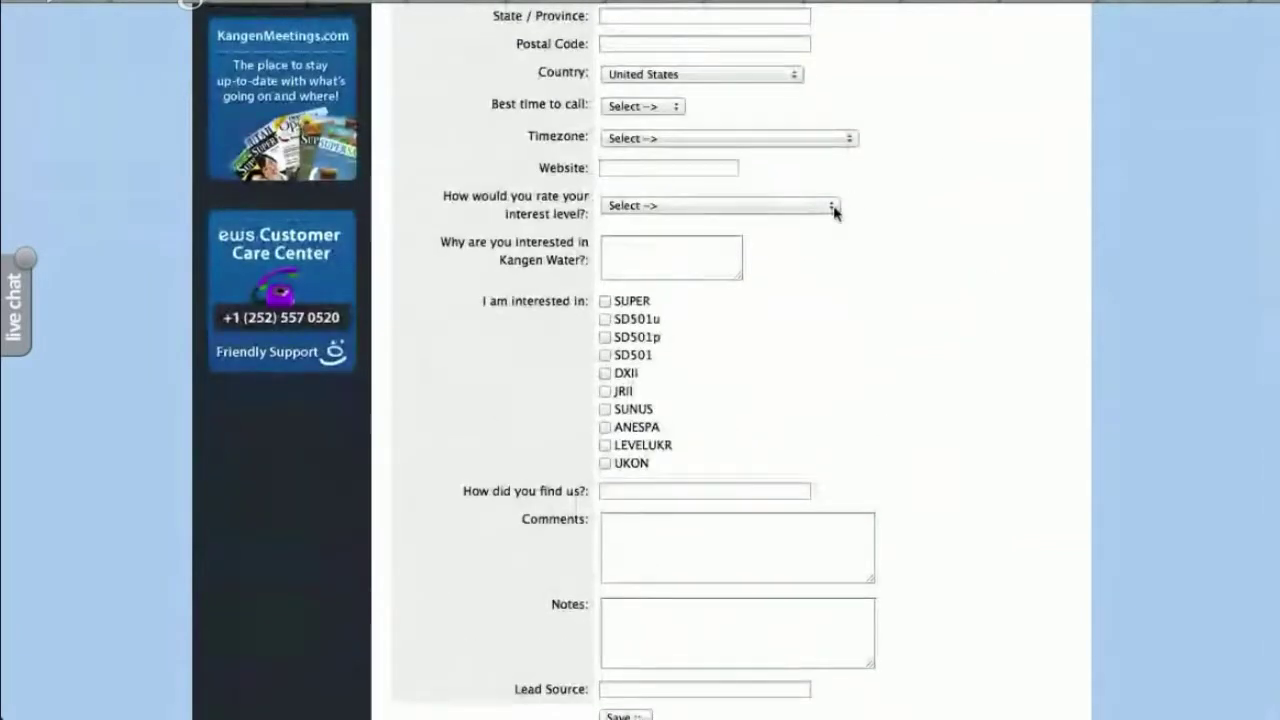
scroll(852, 217, up, 15)
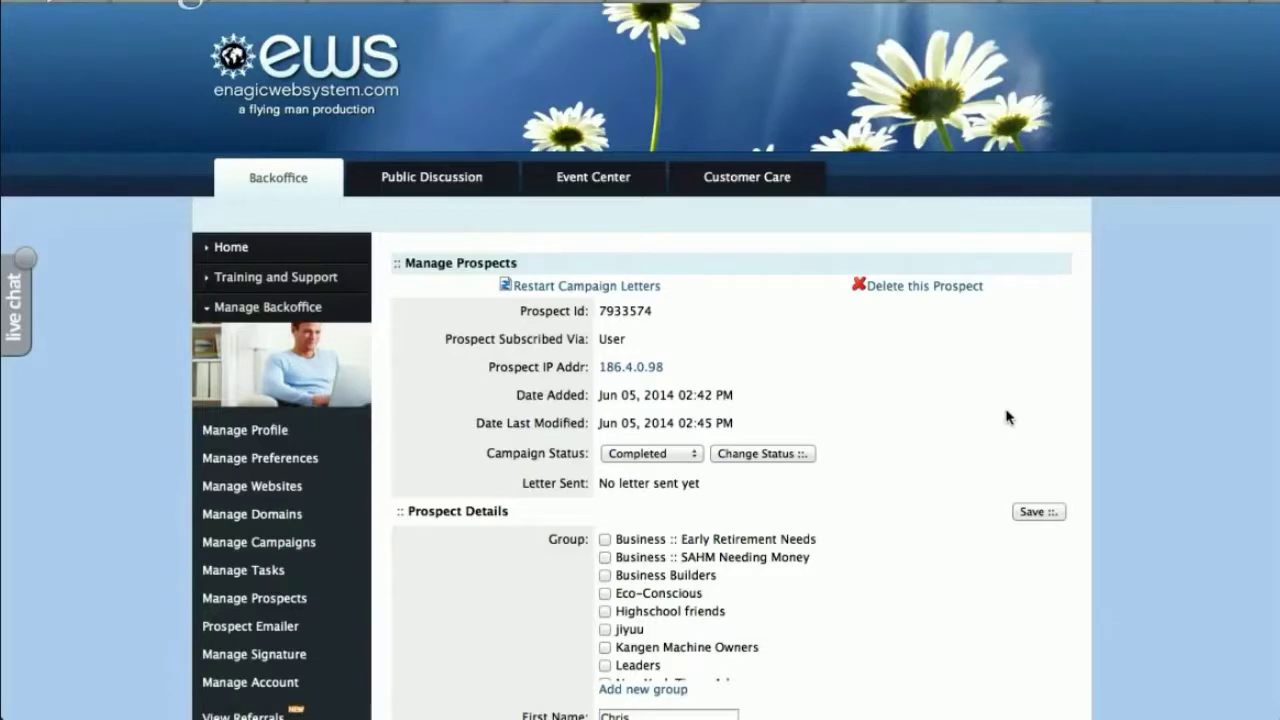
Step: Go back to the Prospect Manager and open its group management page to look over the prospect groups
scroll(1043, 434, down, 3)
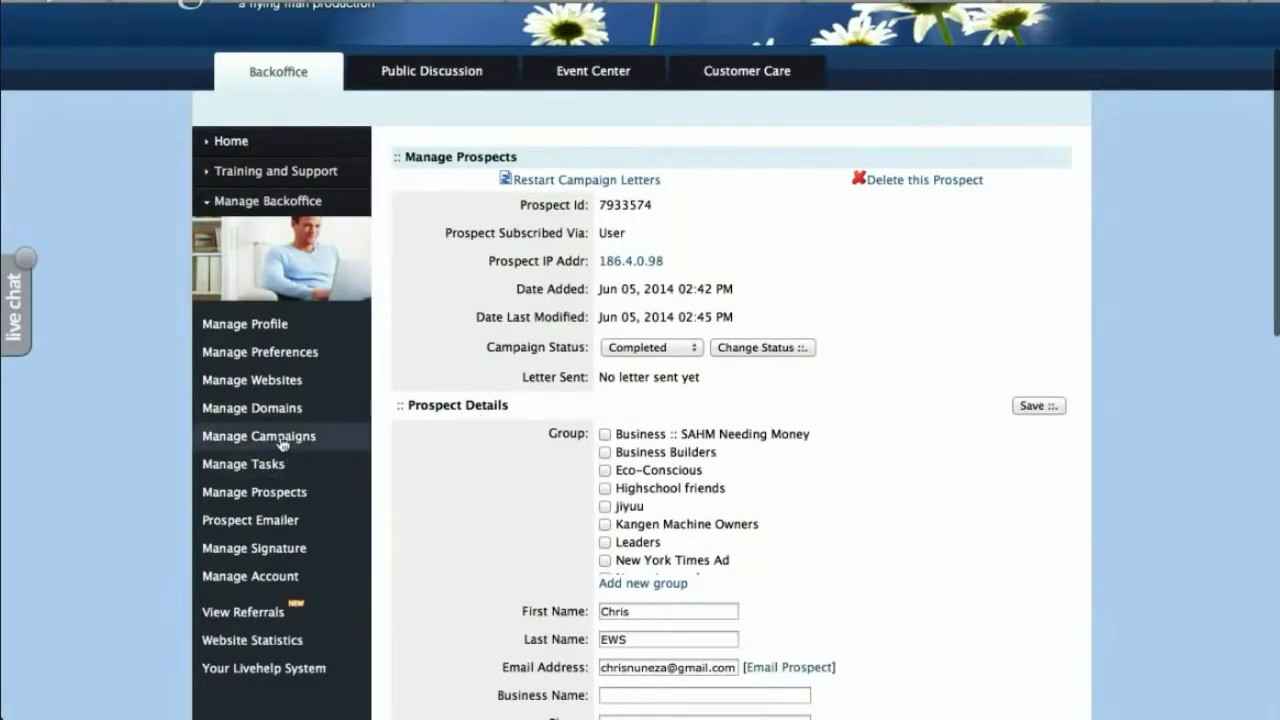
click(305, 498)
scroll(1031, 457, down, 4)
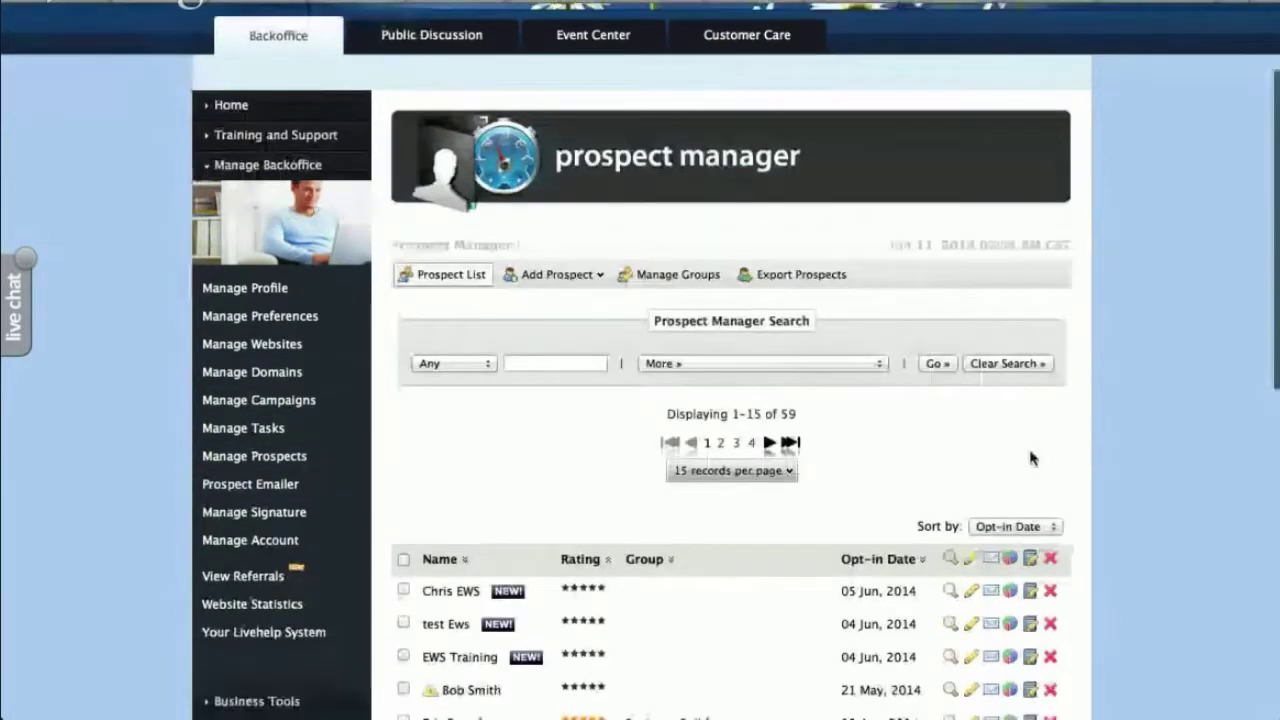
scroll(1031, 457, down, 1)
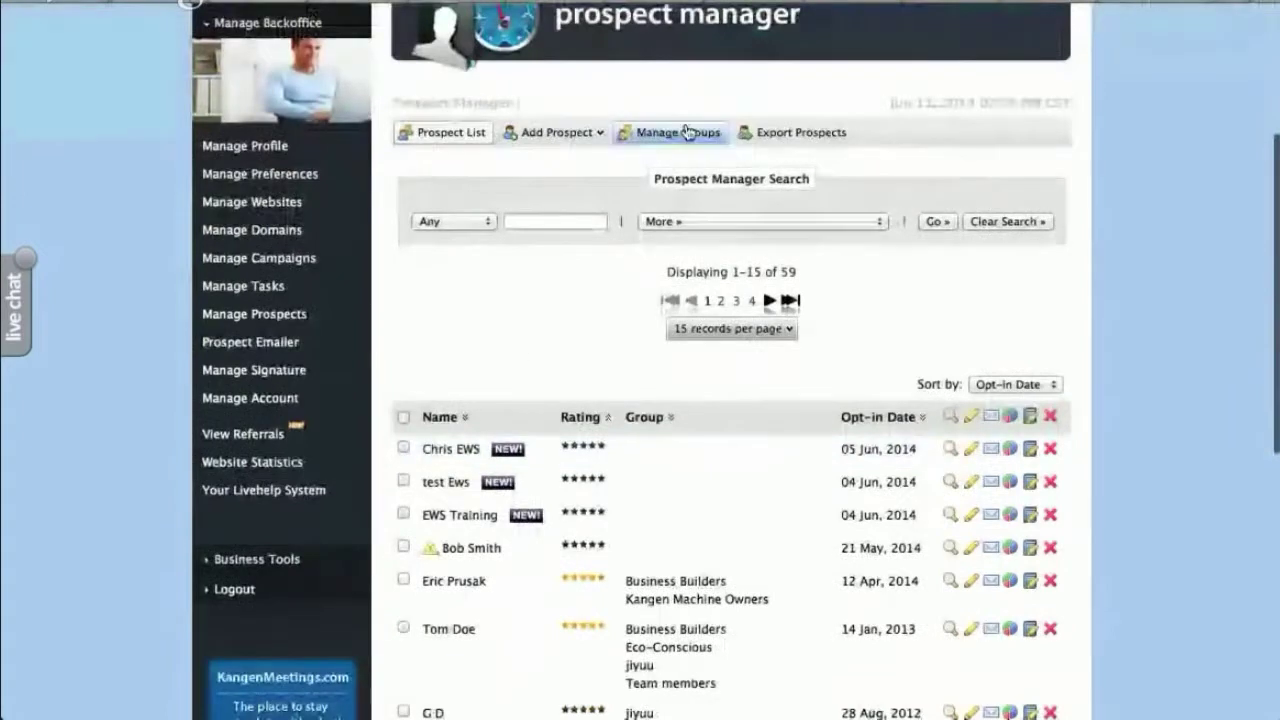
click(655, 131)
scroll(1031, 431, down, 4)
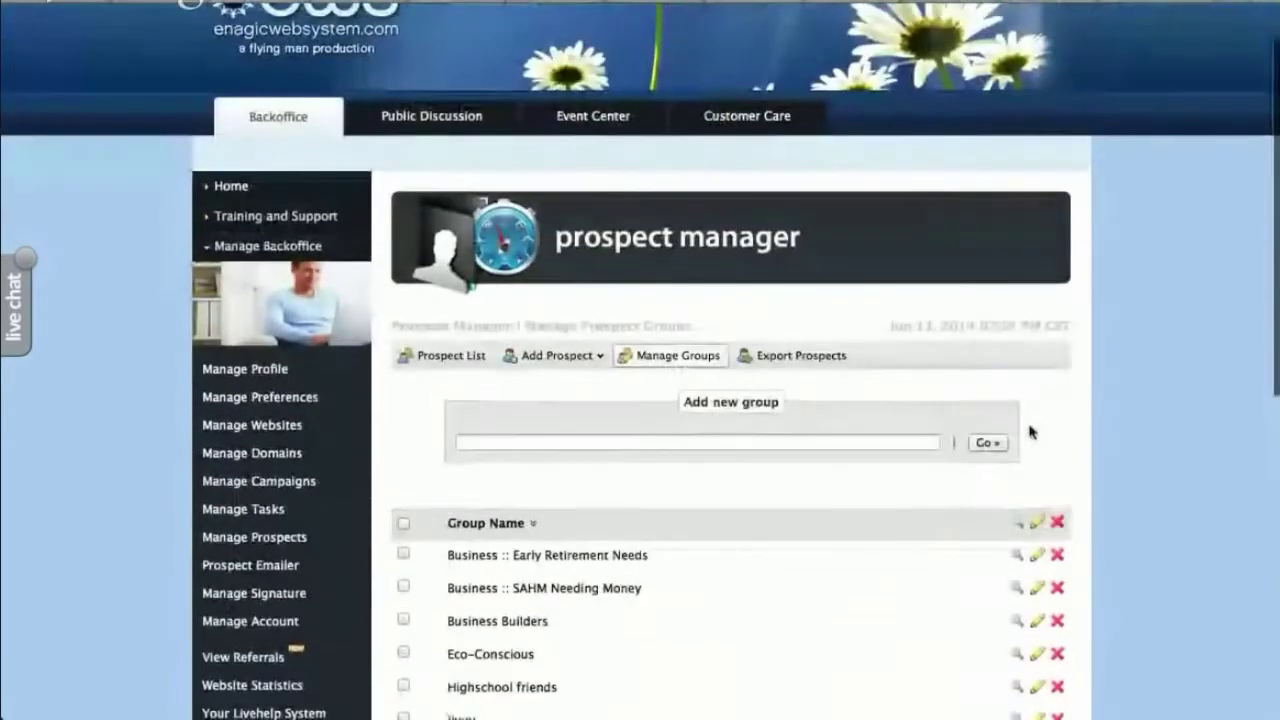
scroll(1040, 460, down, 8)
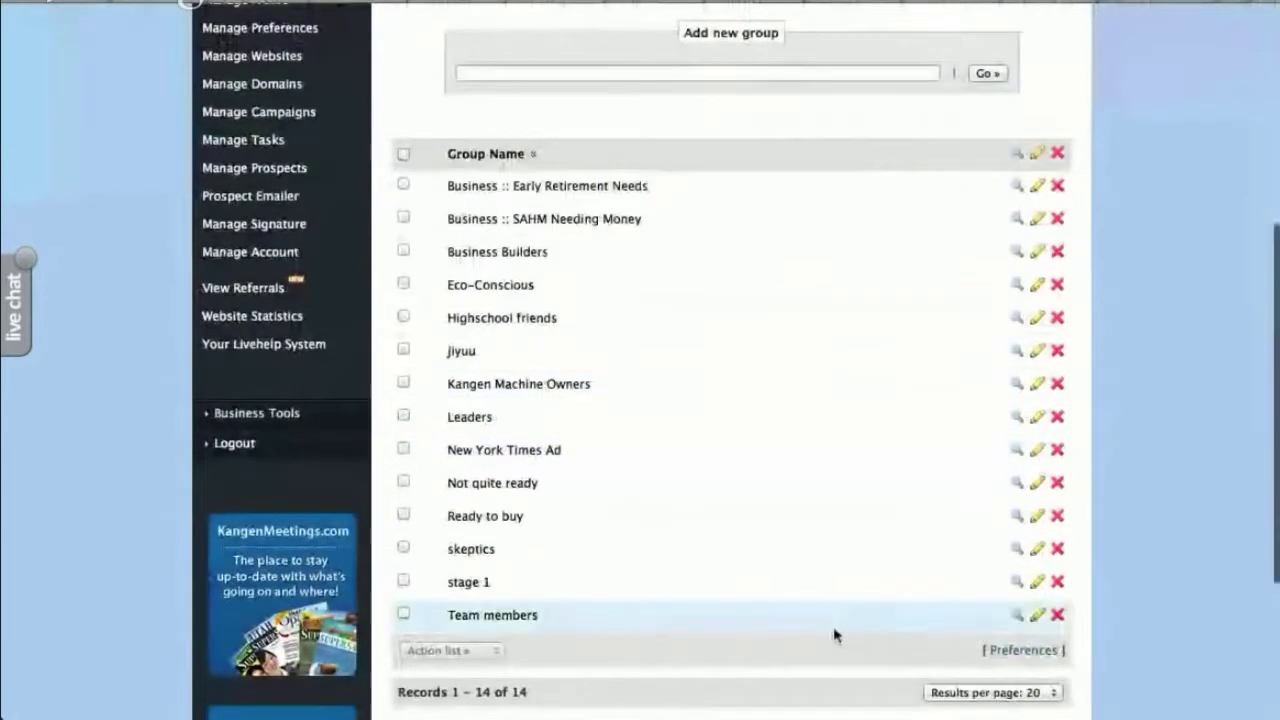
Step: View the prospects belonging to the Team members group and look through the list
click(1019, 620)
scroll(1109, 569, down, 8)
scroll(1108, 570, down, 6)
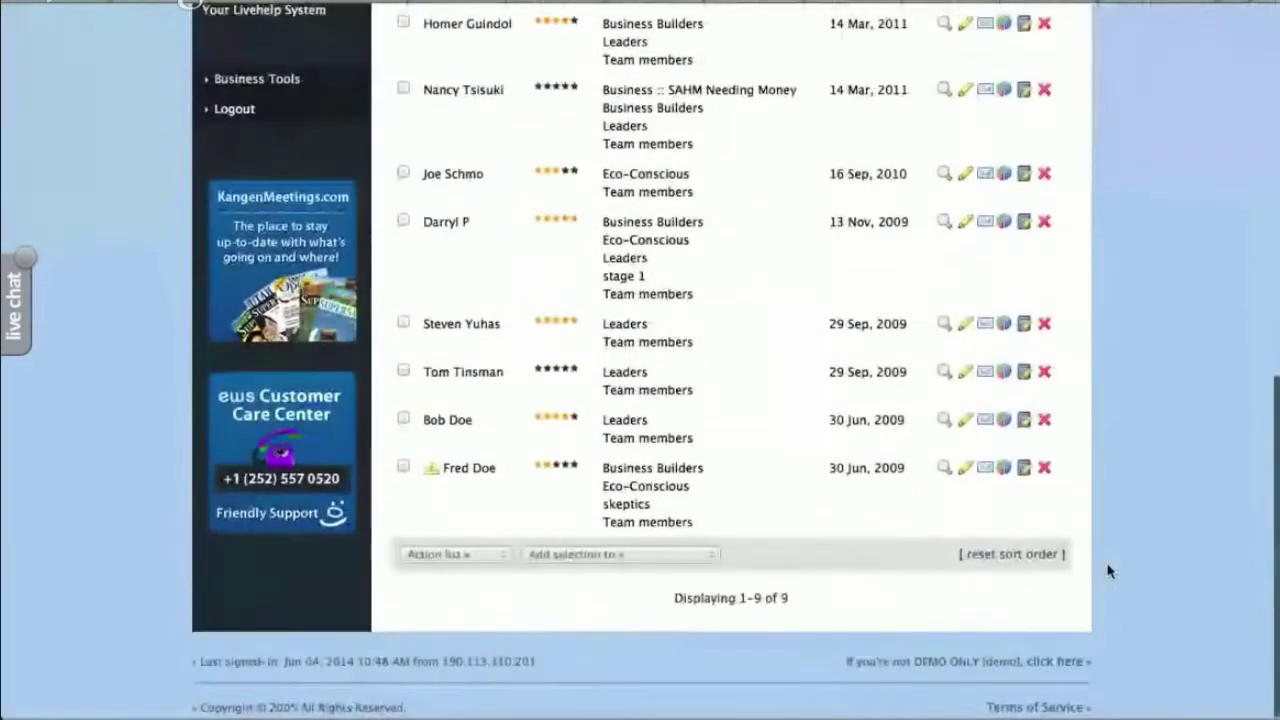
scroll(1108, 570, up, 6)
scroll(550, 213, up, 4)
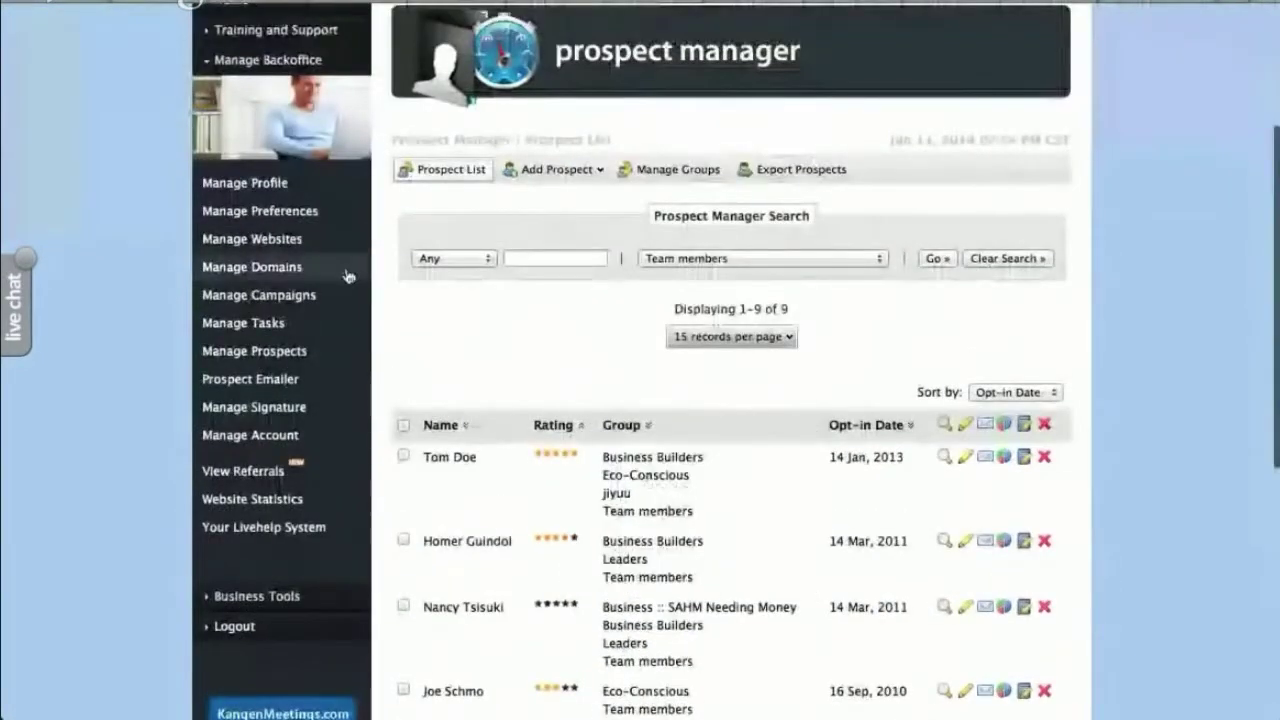
Step: Open the Prospect Emailer and add the Team members Group as the recipient of a new email
click(278, 382)
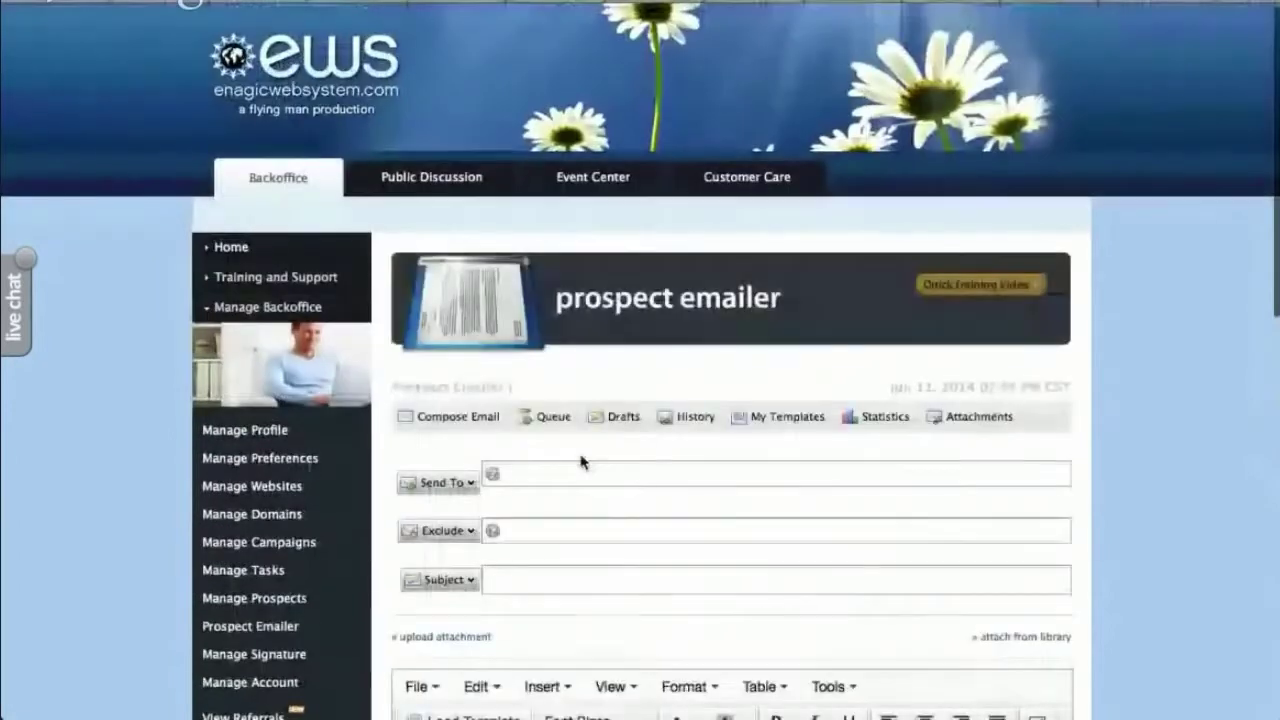
click(560, 471)
text(tea)
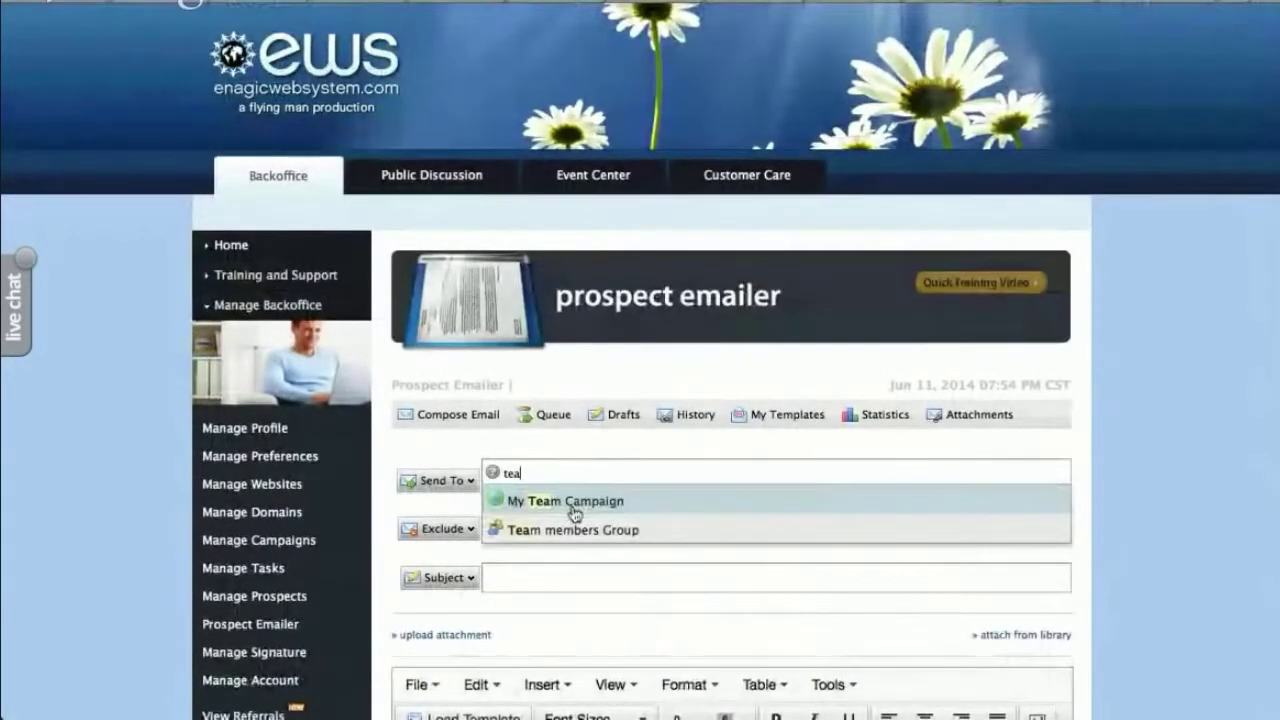
click(583, 538)
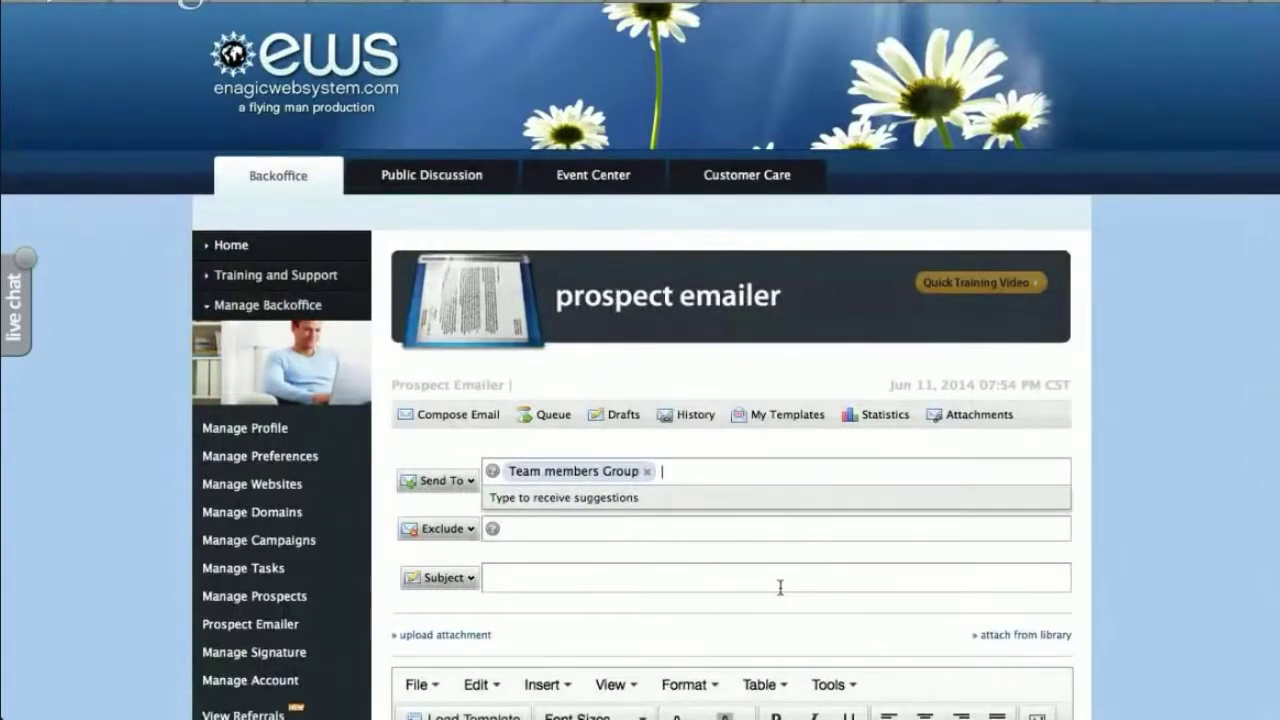
Step: Dismiss the recipient suggestions and look over the compose form down to the empty message body
scroll(824, 586, down, 1)
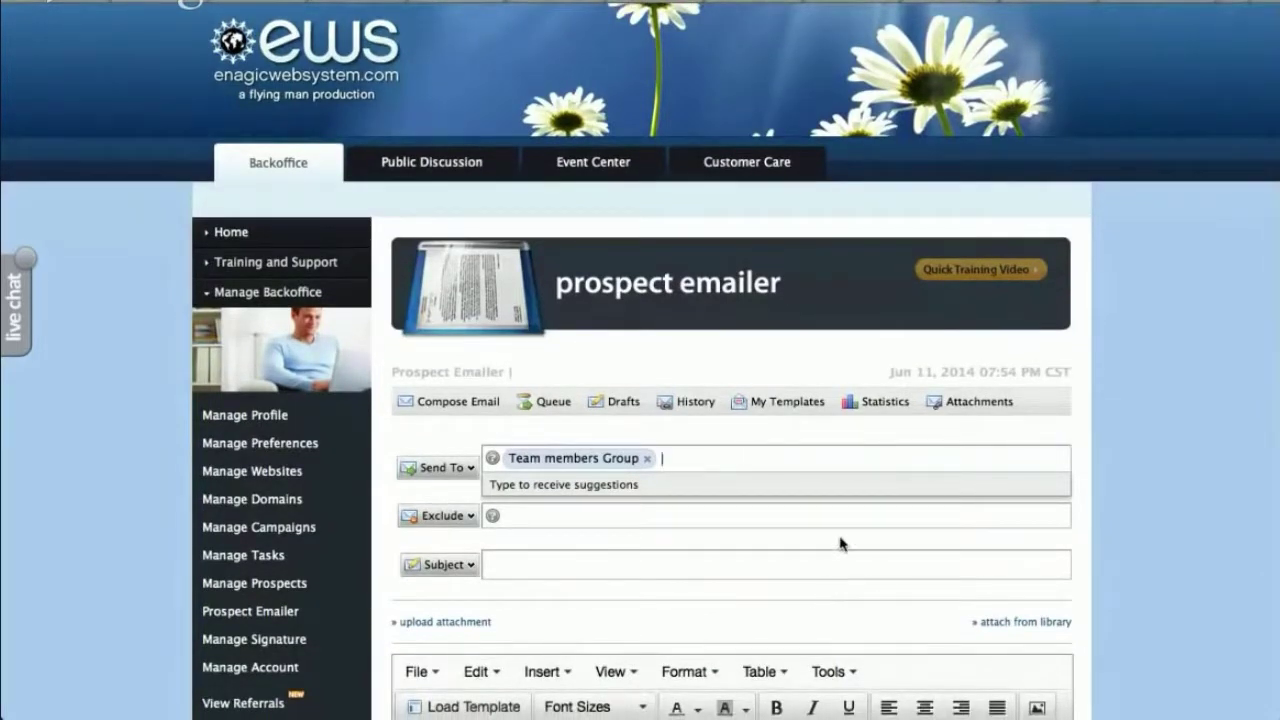
click(1160, 544)
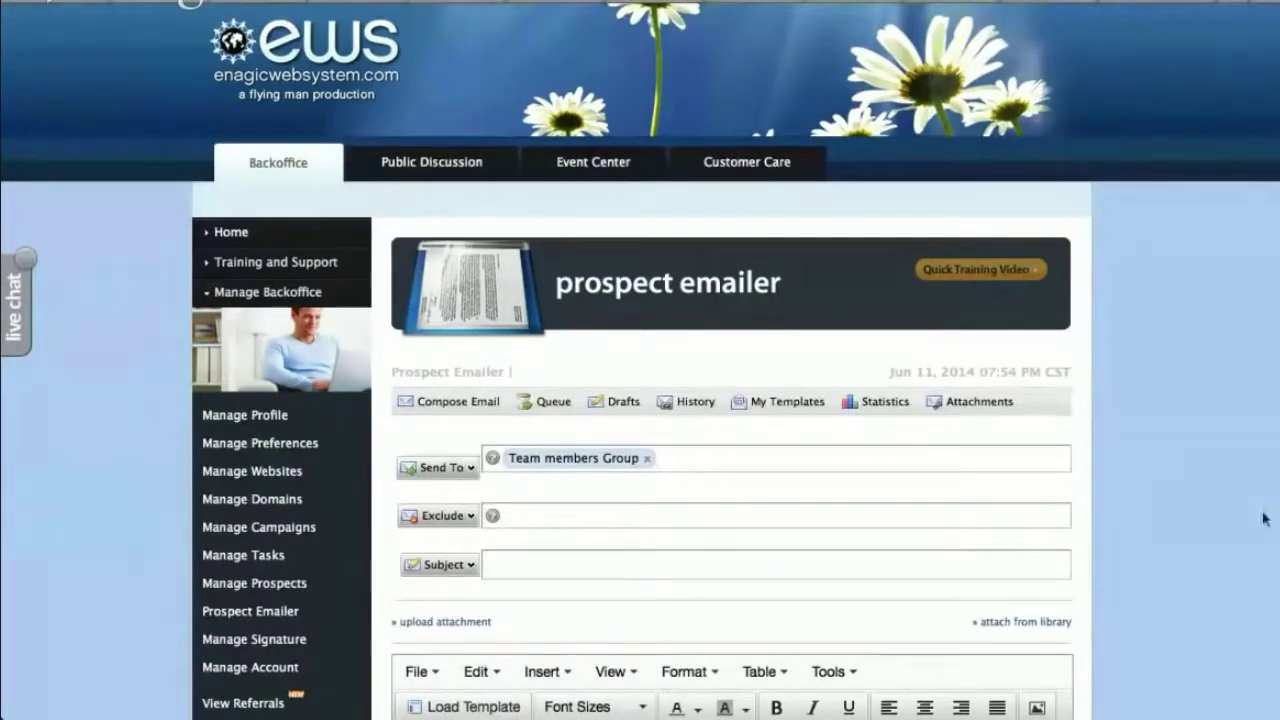
scroll(1265, 518, down, 3)
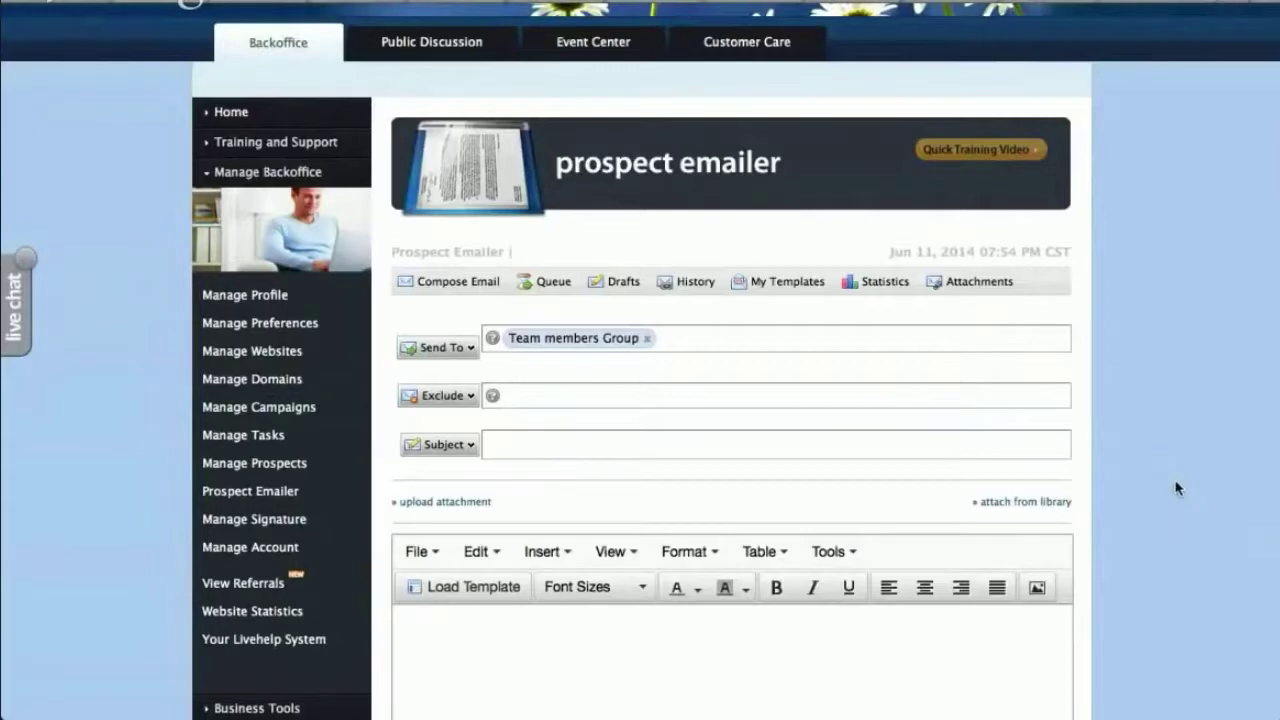
scroll(1176, 488, up, 1)
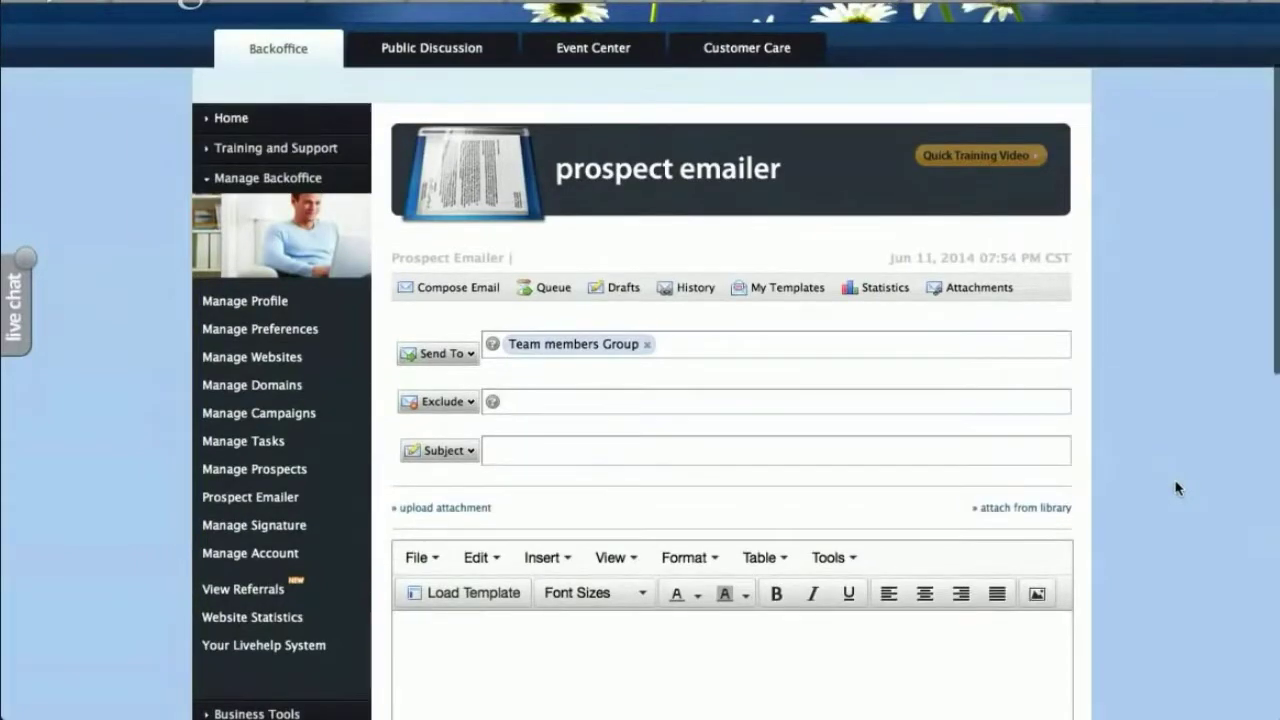
scroll(1175, 466, down, 5)
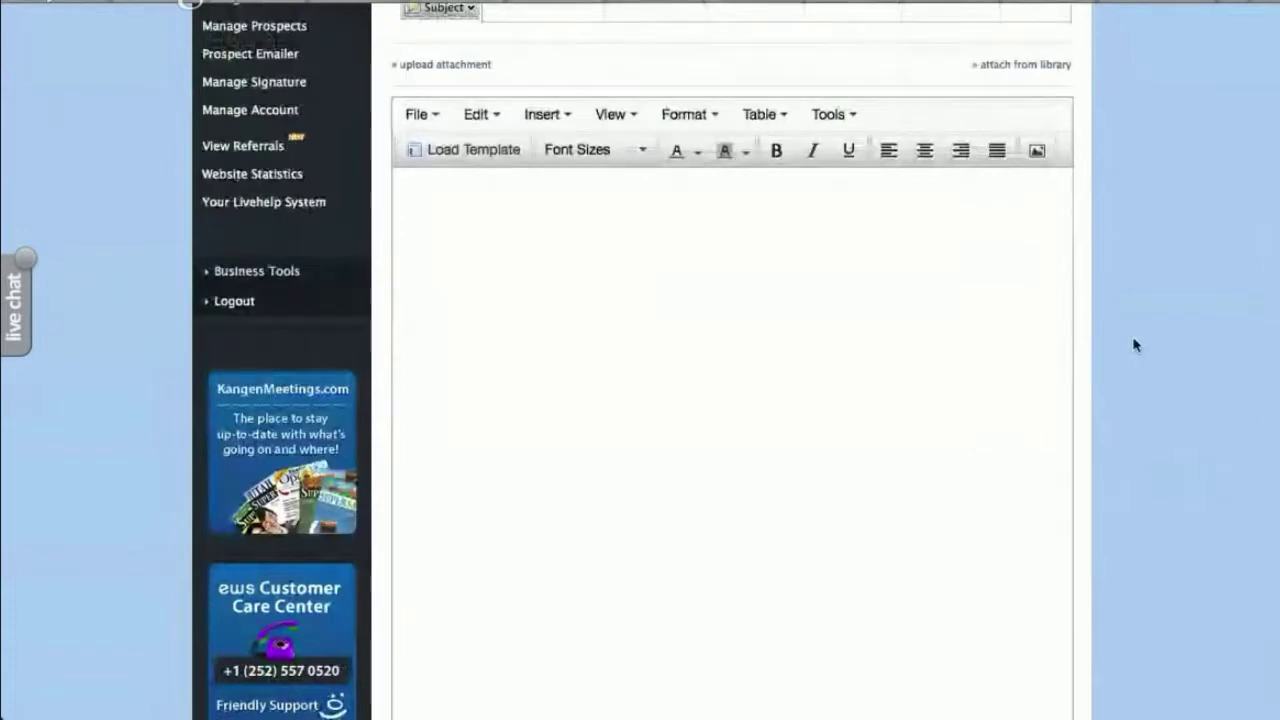
Step: Browse the email templates and preview the Kangen Business template
click(438, 149)
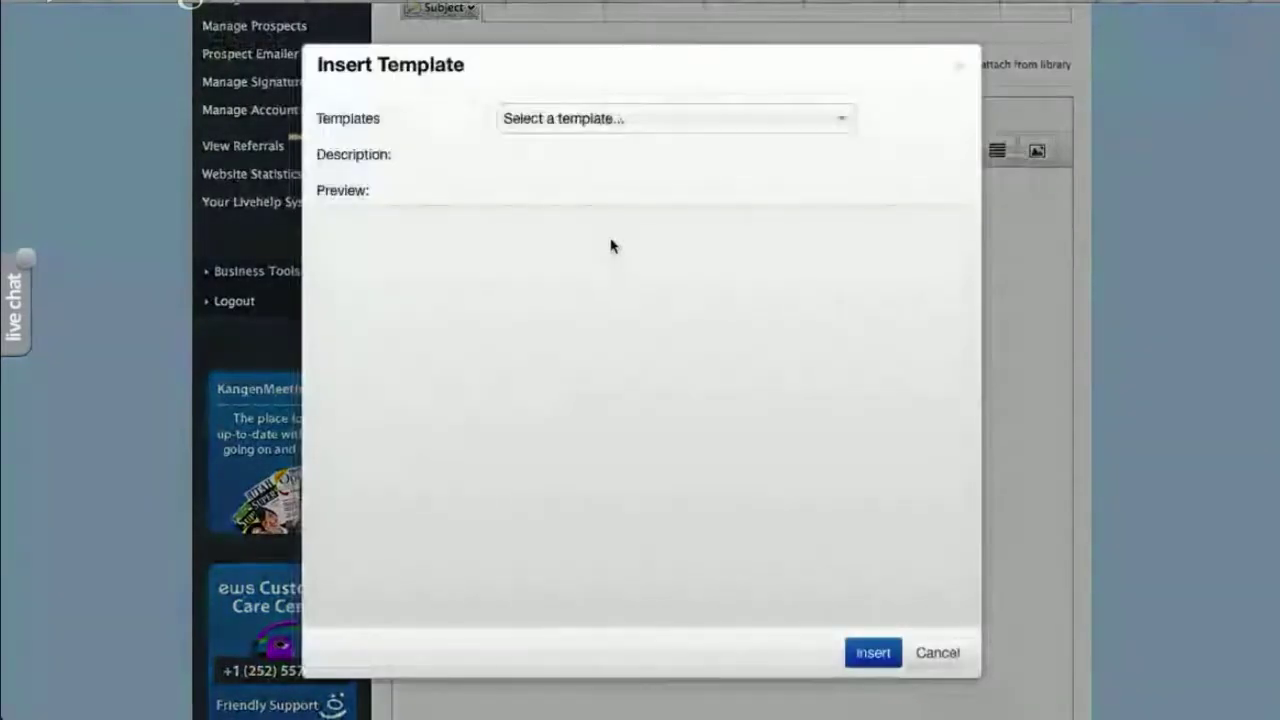
click(733, 132)
scroll(805, 294, down, 5)
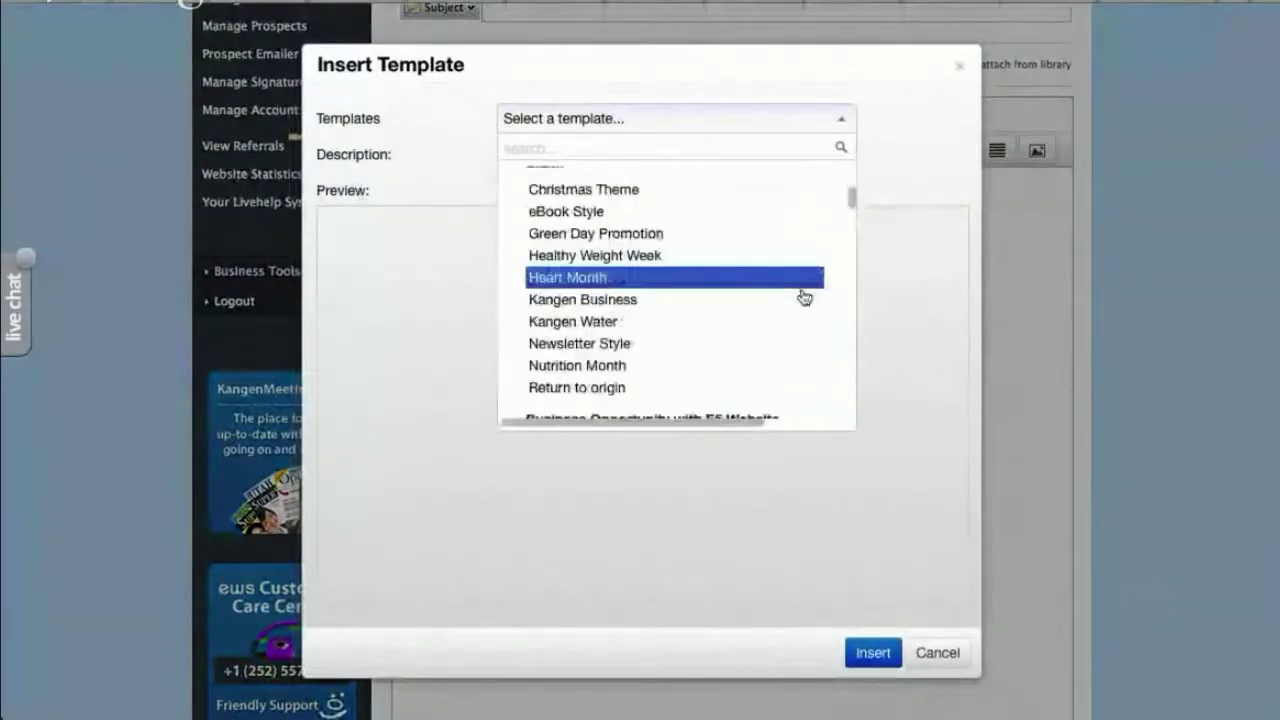
scroll(760, 290, down, 1)
click(717, 254)
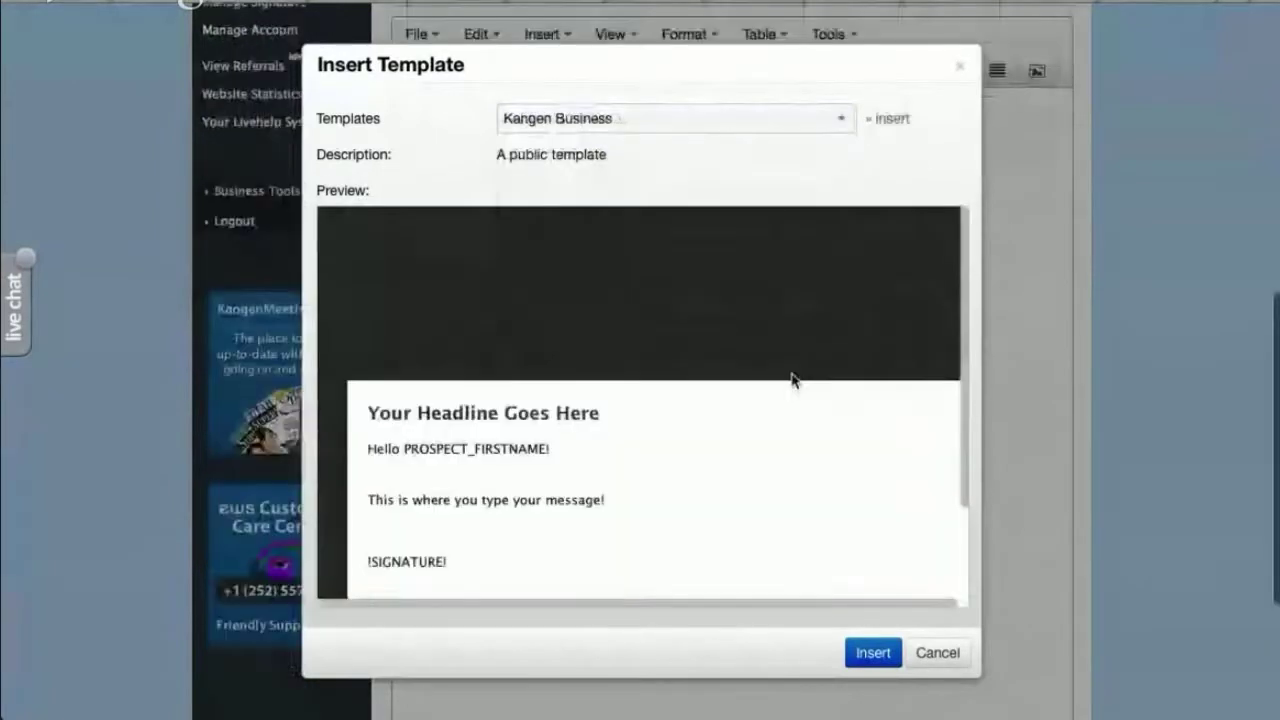
scroll(880, 480, down, 6)
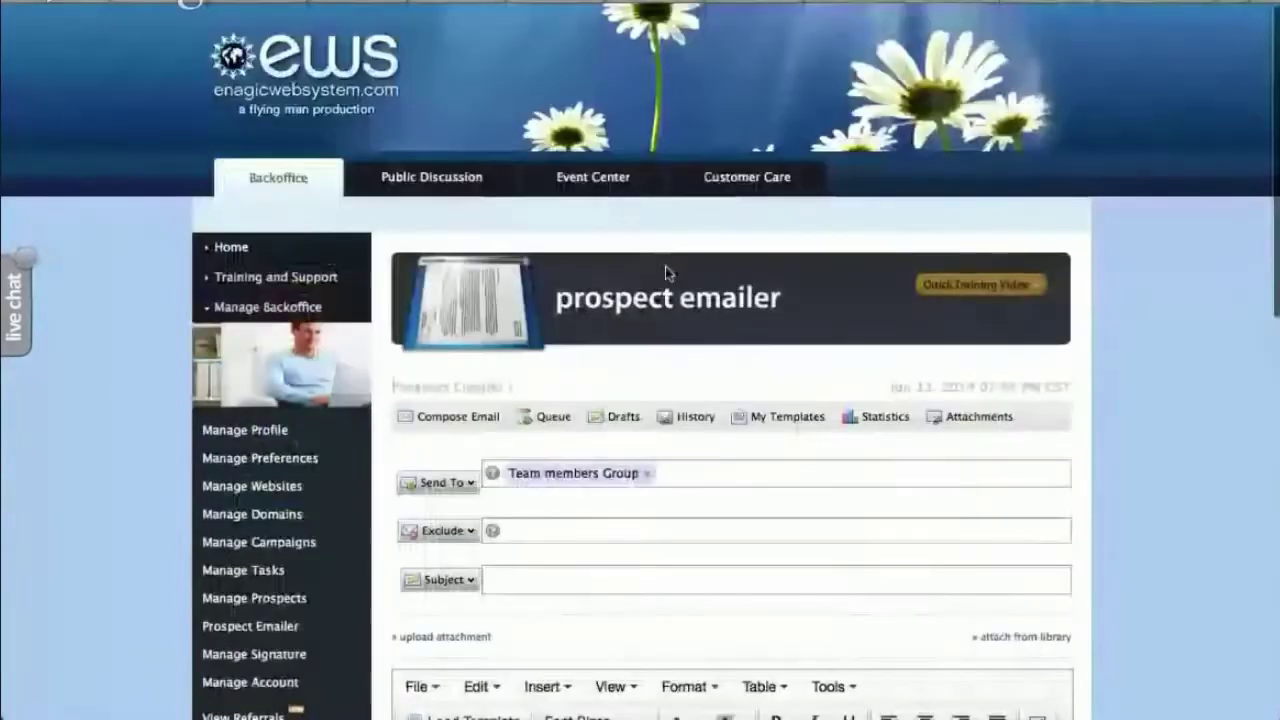
Step: Insert the public template "Be Kind to the Earth..." into the email body and look through its content
scroll(560, 420, down, 3)
click(507, 490)
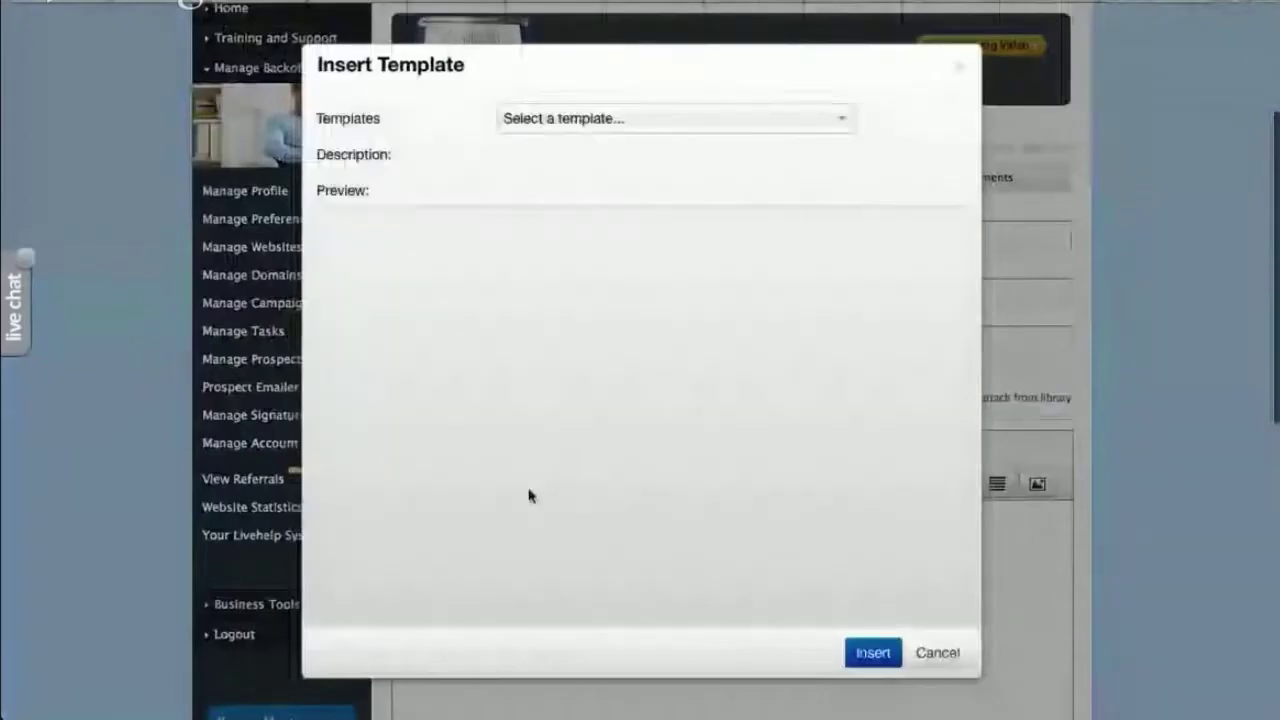
click(704, 128)
scroll(766, 350, down, 6)
scroll(766, 352, down, 1)
click(664, 246)
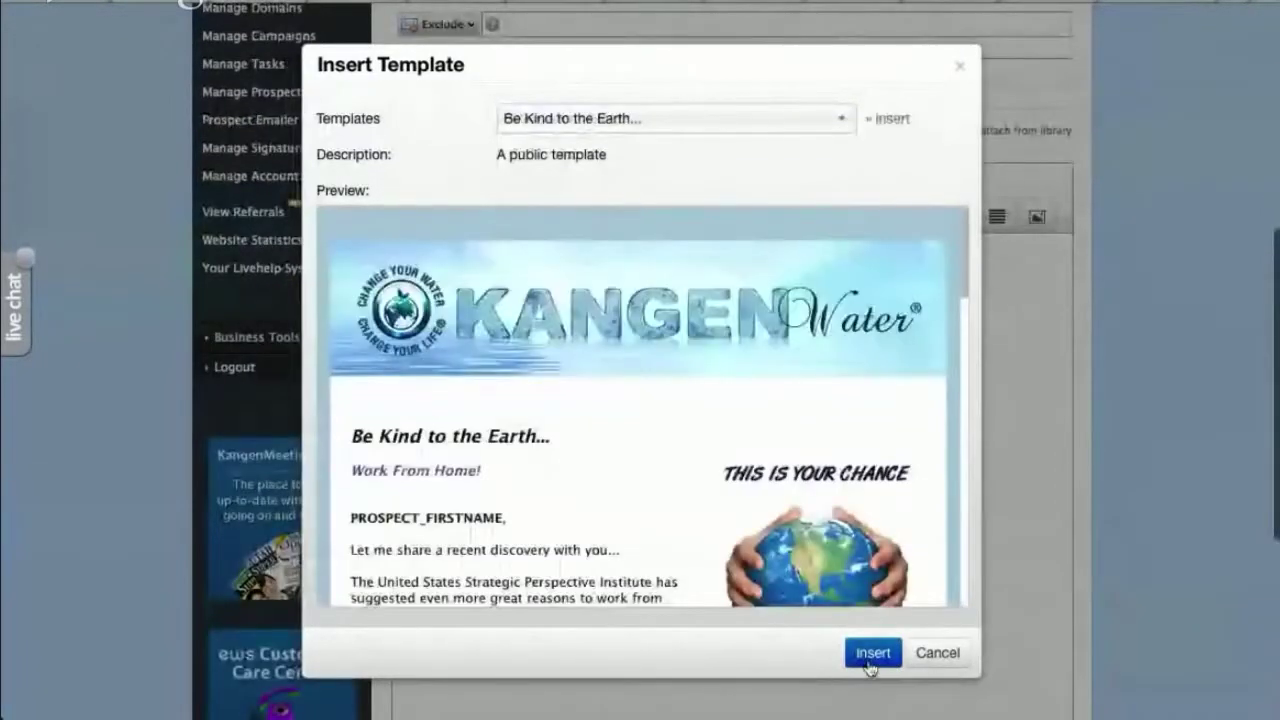
click(872, 652)
scroll(962, 625, down, 5)
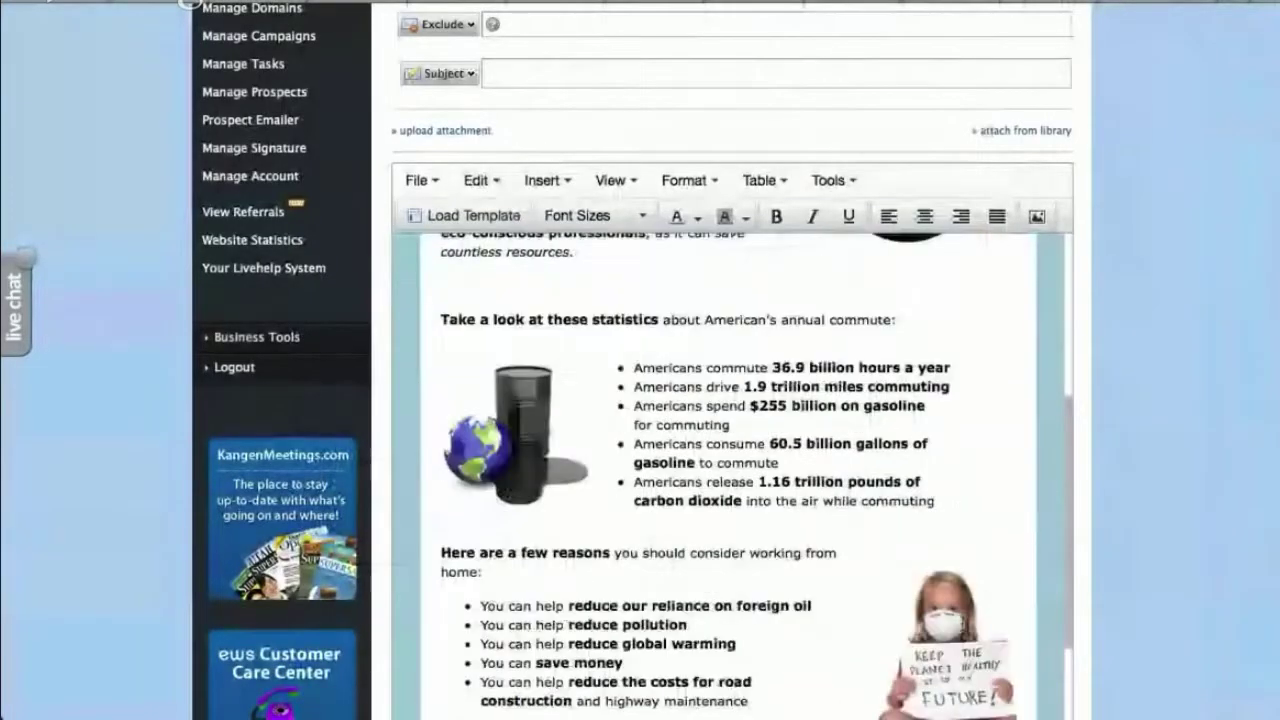
scroll(962, 625, down, 6)
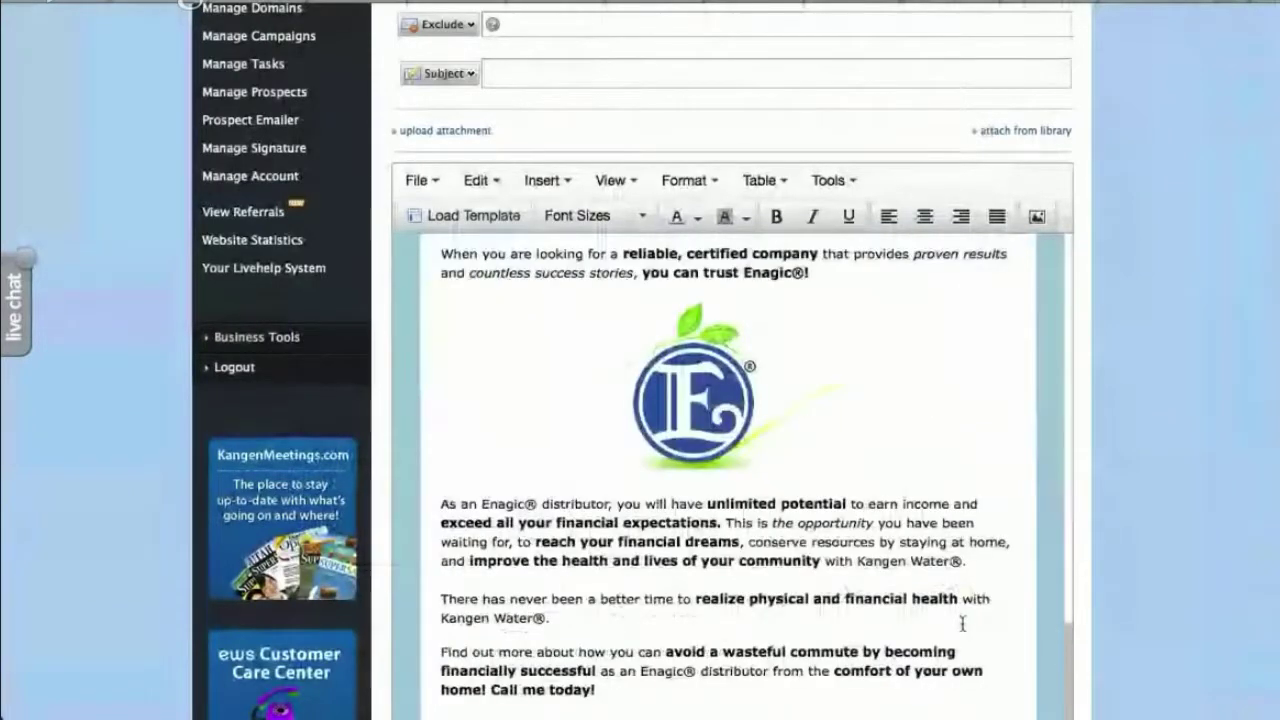
Step: Open the user preferences and look over the Socialbar configuration in the social media settings
scroll(242, 38, up, 2)
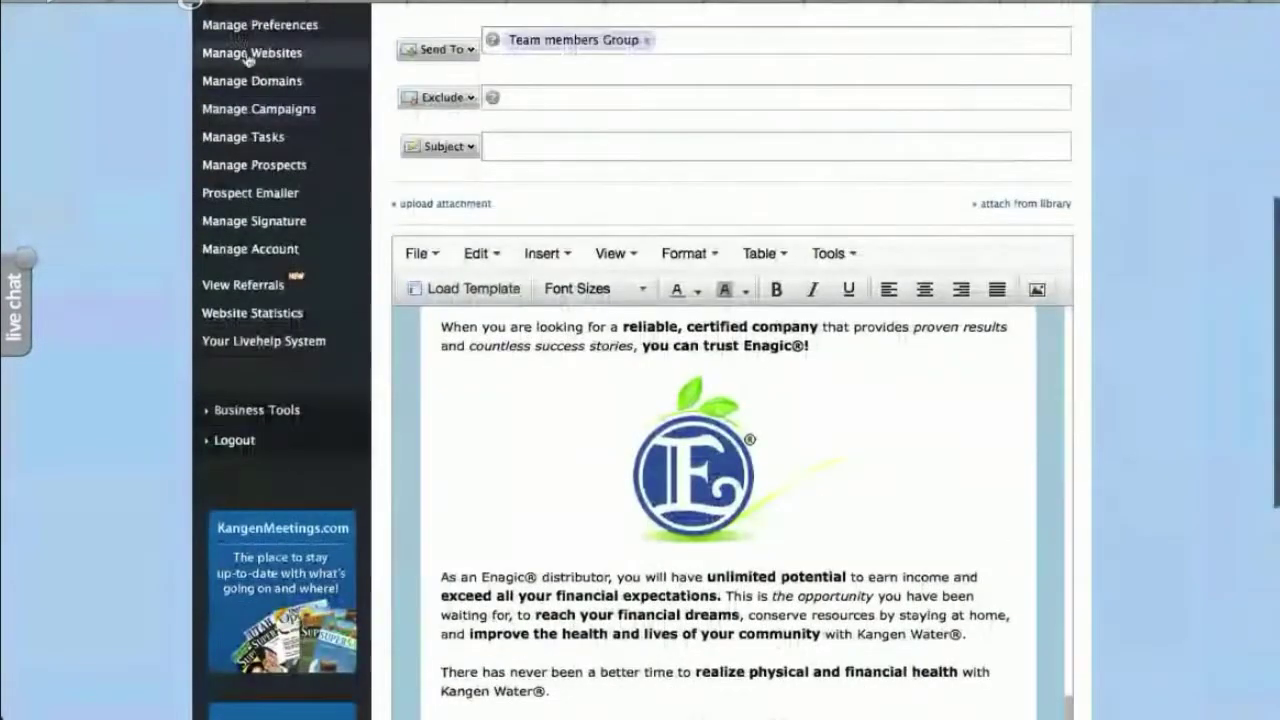
click(257, 26)
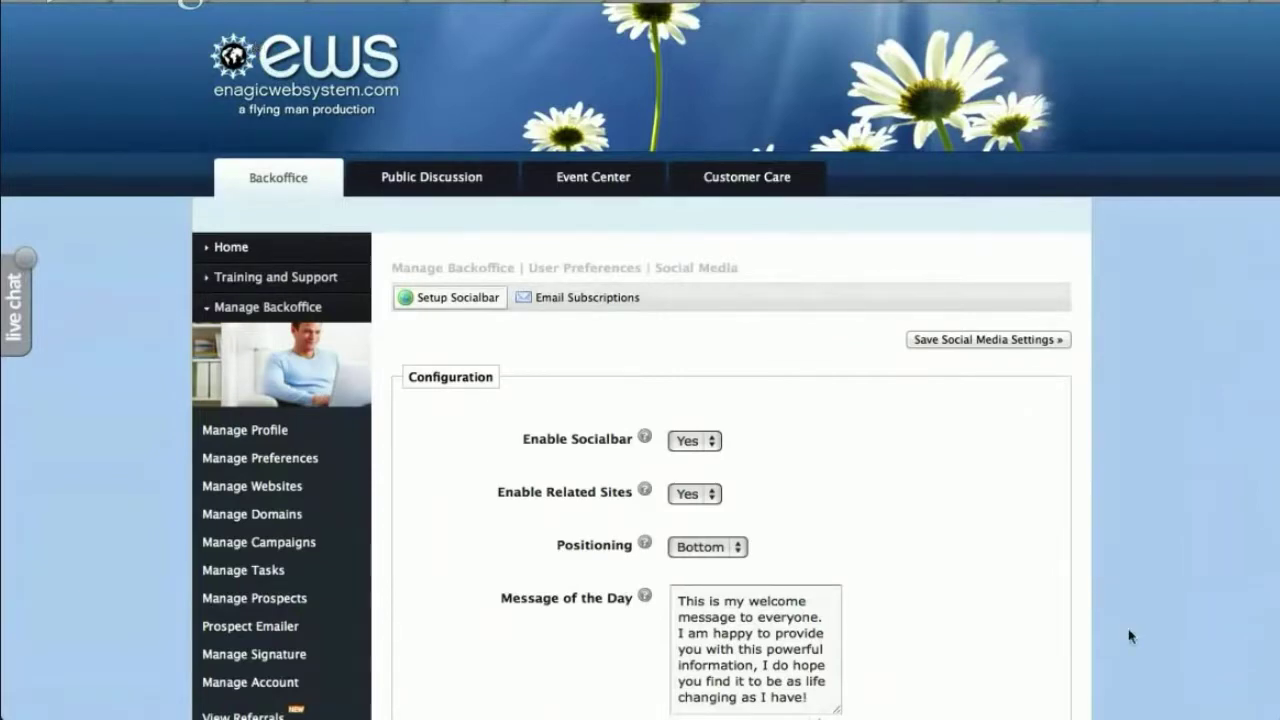
scroll(1130, 636, down, 5)
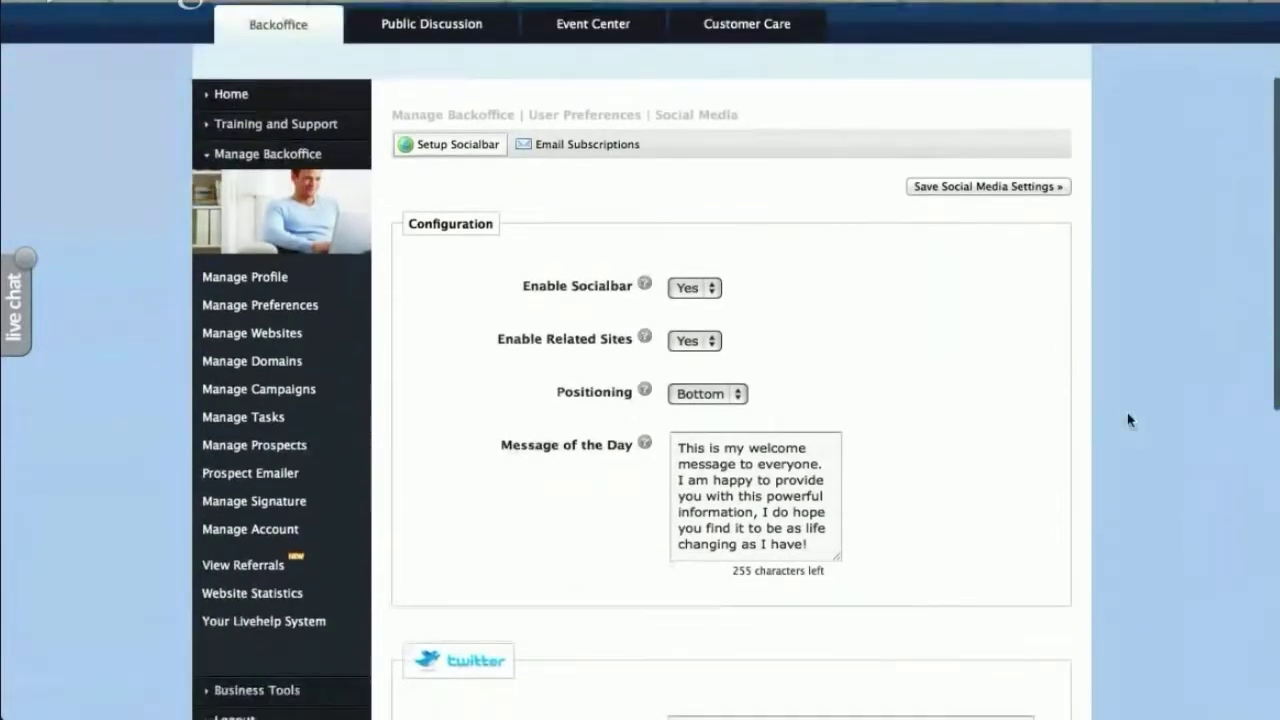
scroll(1128, 420, down, 1)
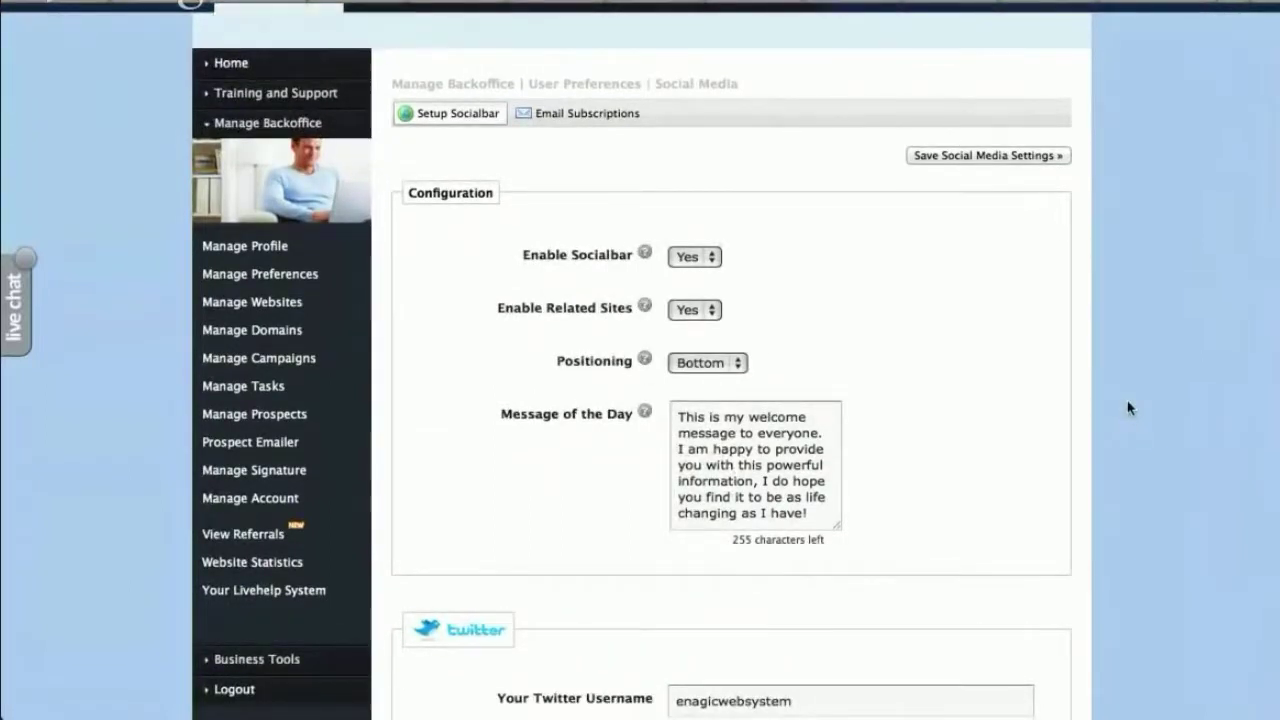
scroll(1110, 402, up, 1)
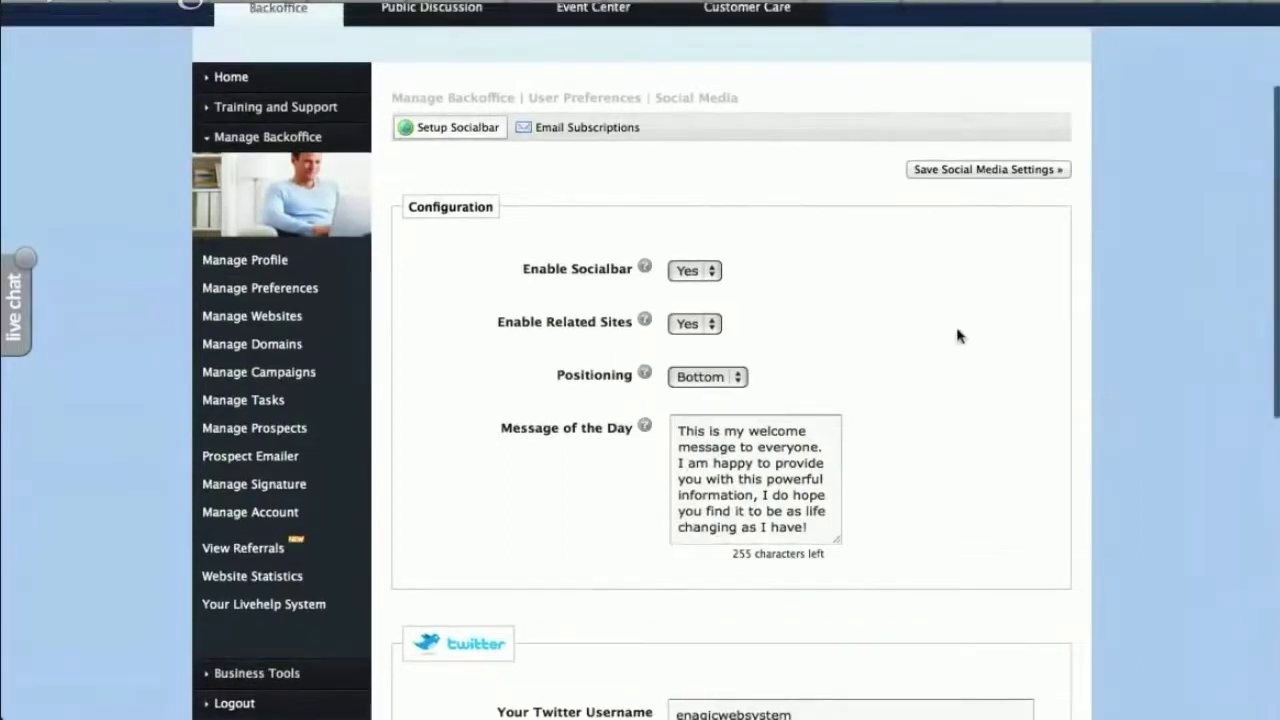
scroll(955, 340, up, 2)
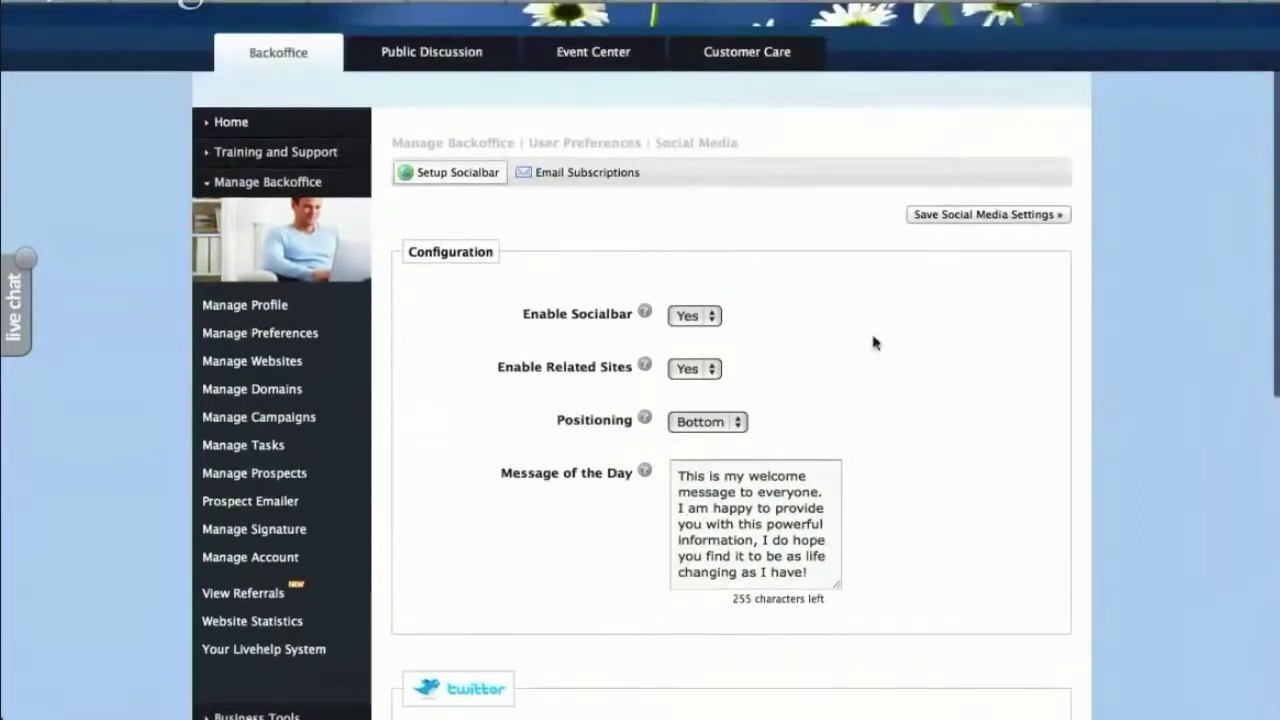
Step: Check the Enable Socialbar option and view the bar's Share feature on the Kangen Water website
click(315, 340)
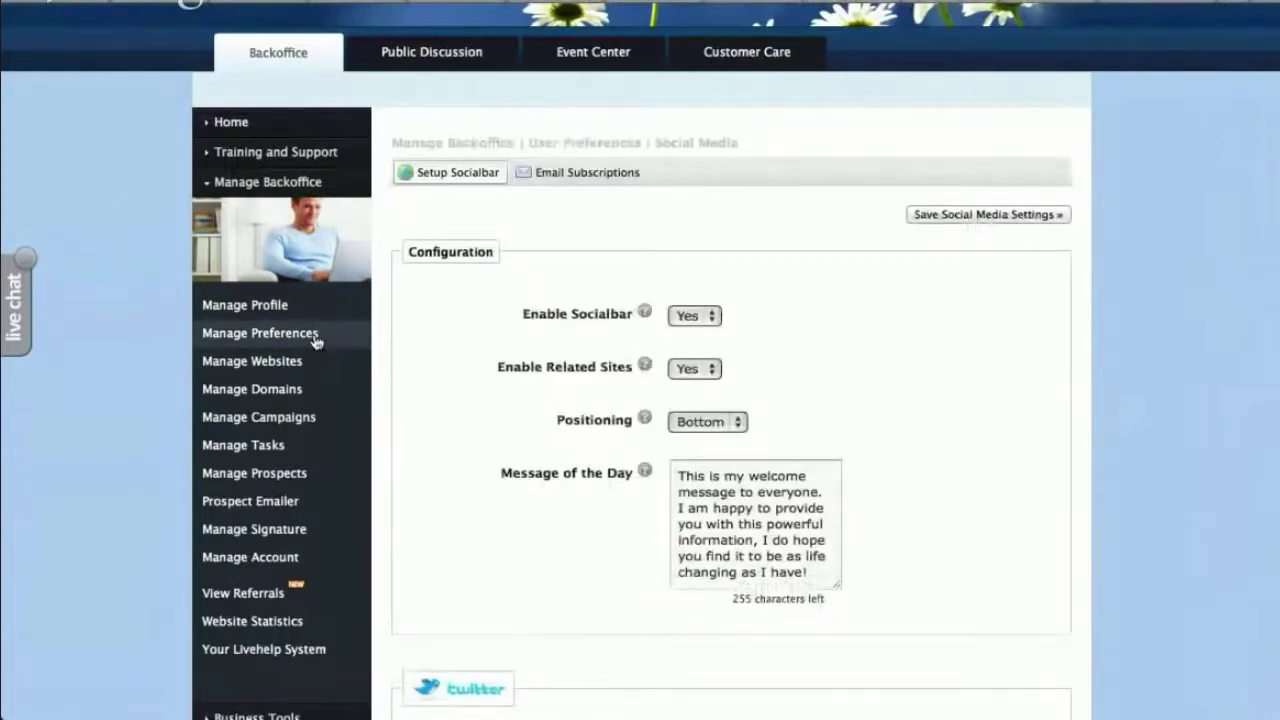
scroll(1086, 437, down, 1)
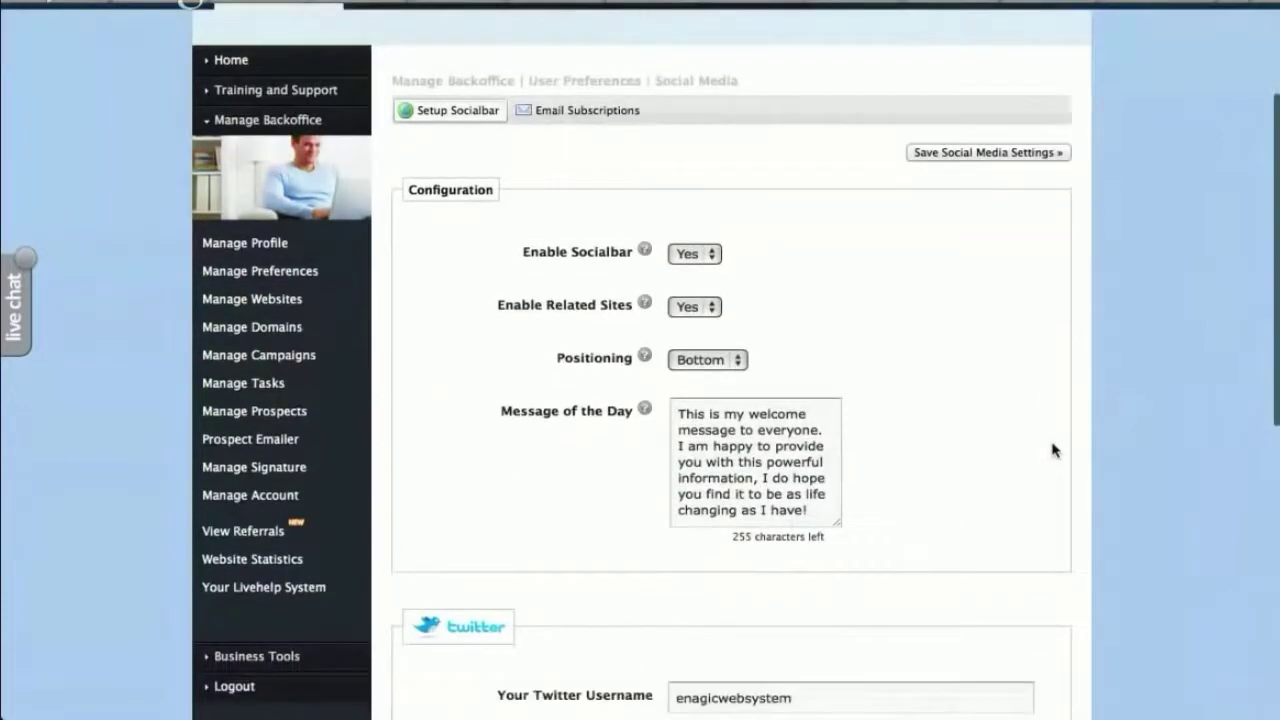
click(705, 249)
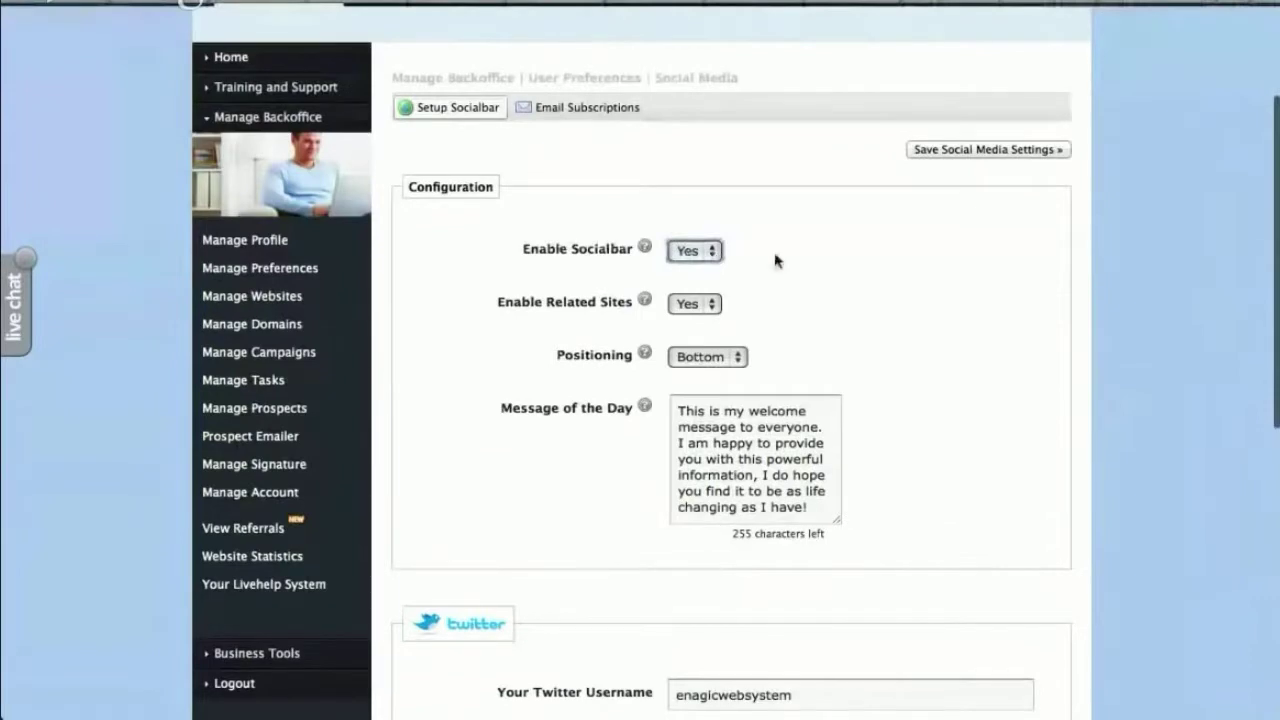
scroll(886, 386, down, 9)
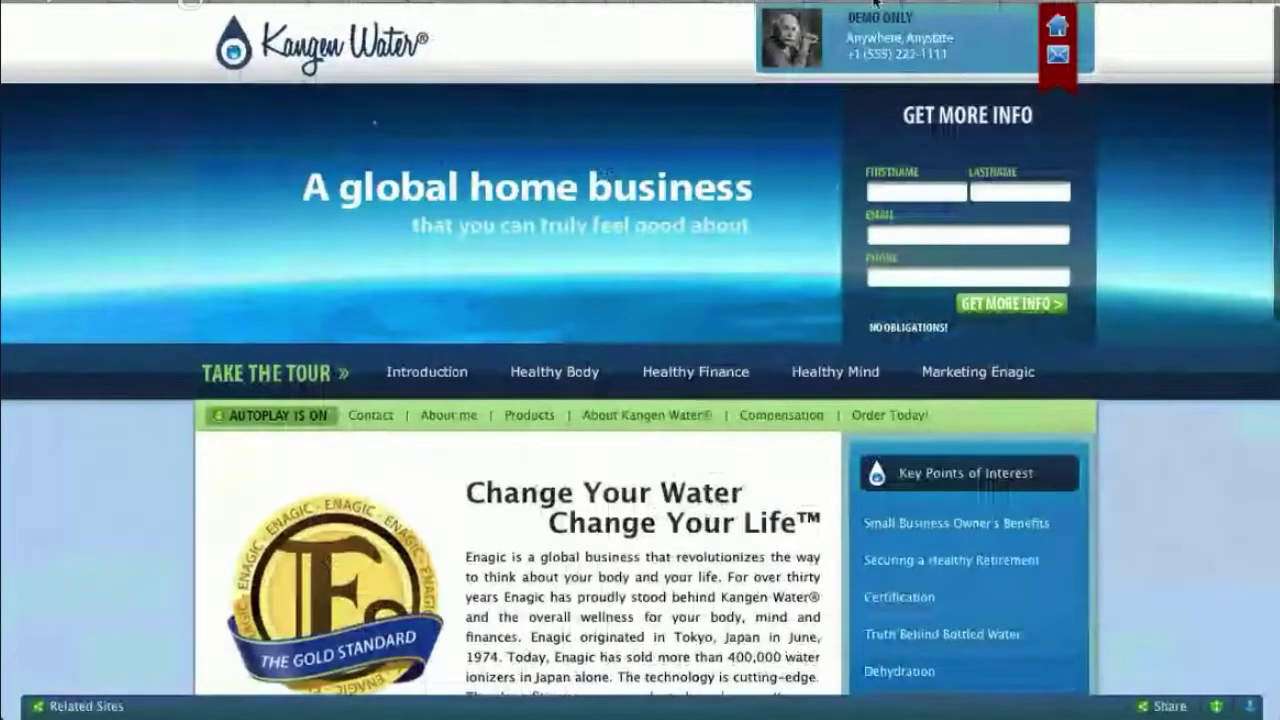
click(1164, 707)
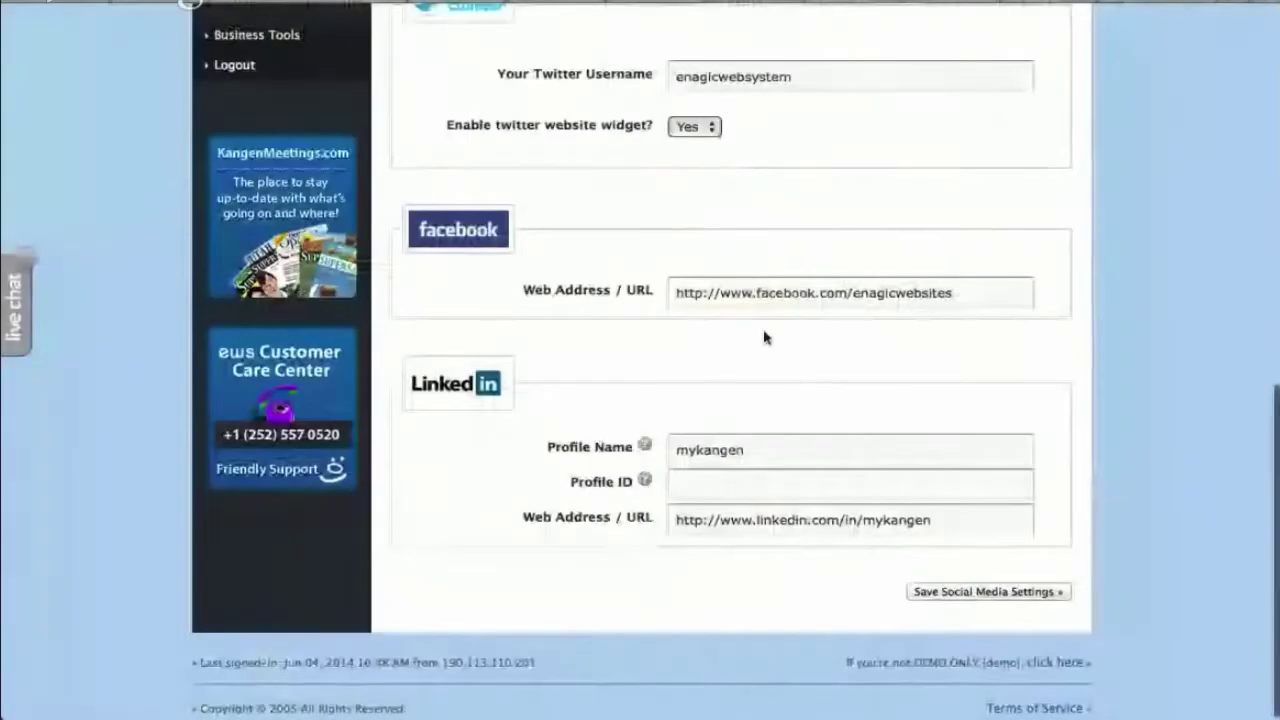
Step: Return to the social media settings and examine the Twitter and Facebook sections, highlighting the Twitter heading
scroll(1046, 303, up, 6)
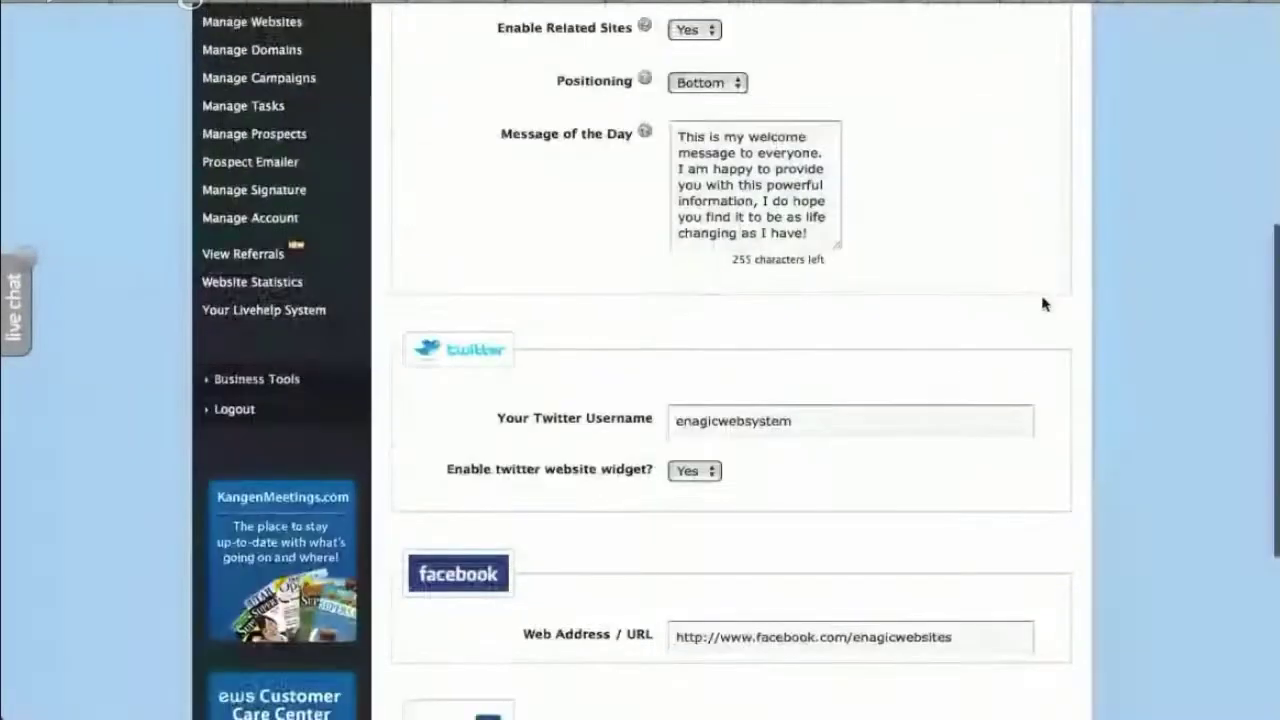
scroll(1014, 300, down, 2)
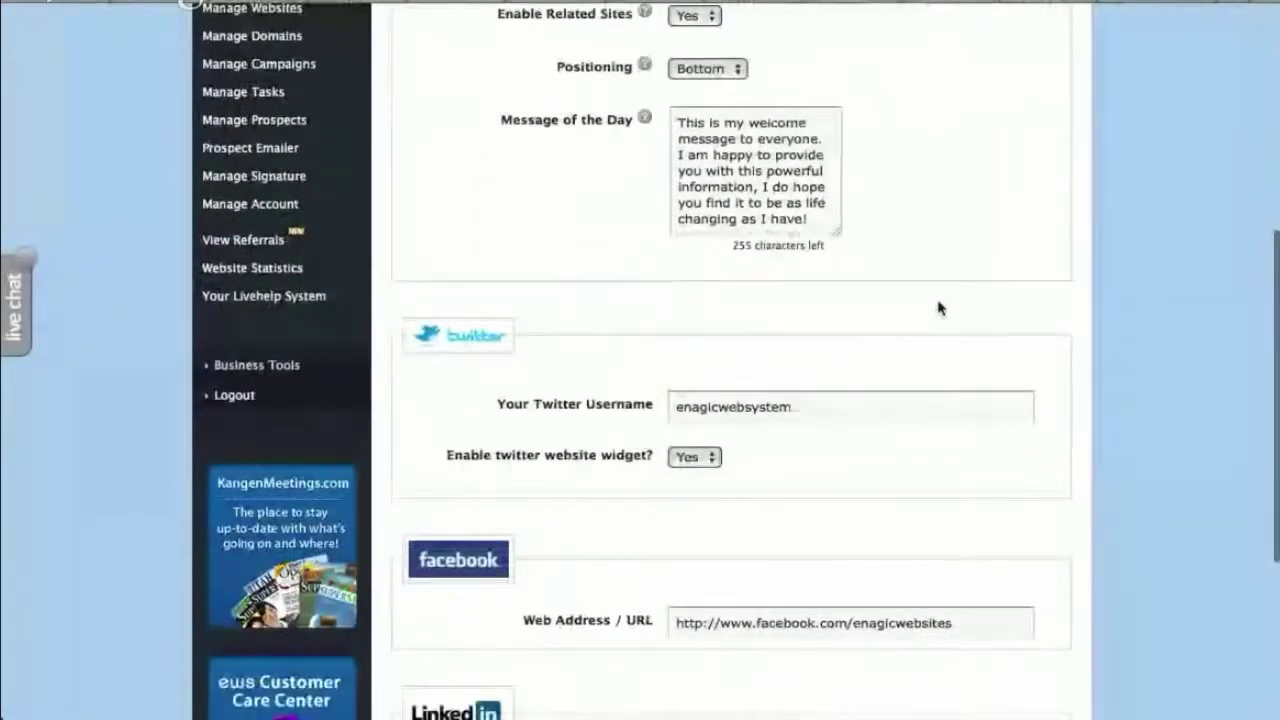
drag(530, 336, 417, 337)
scroll(820, 334, down, 1)
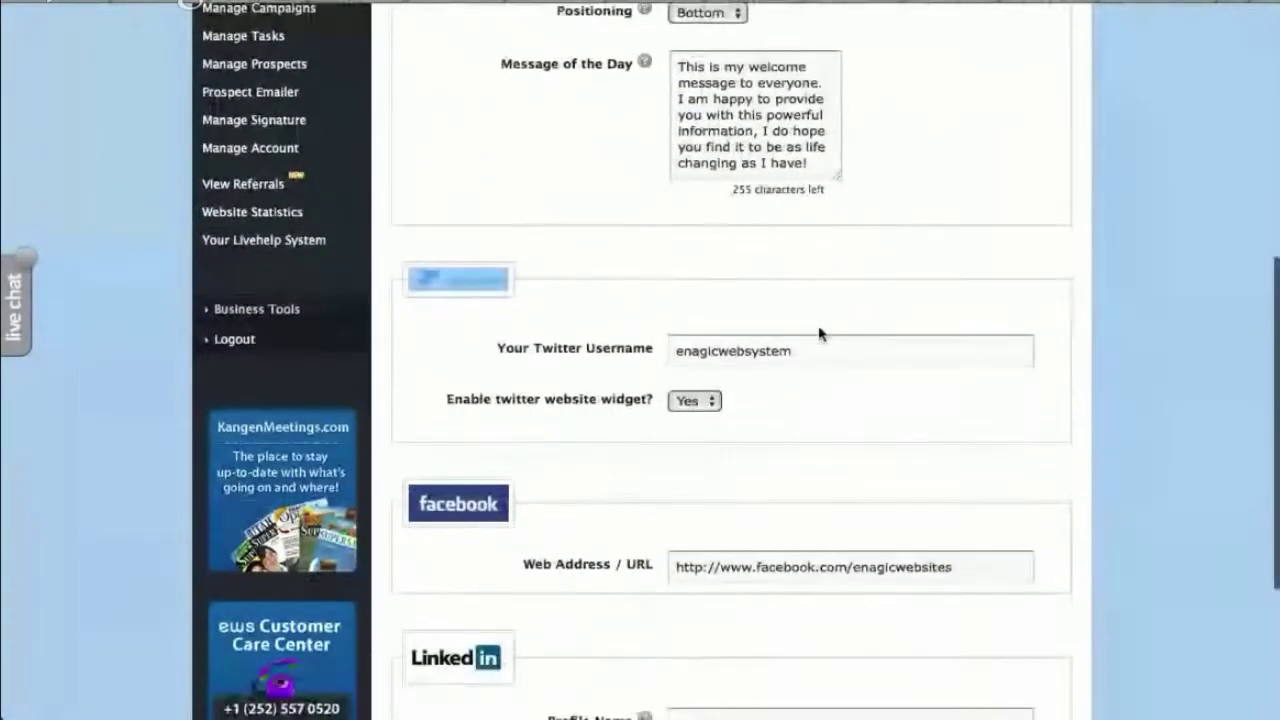
scroll(650, 305, up, 1)
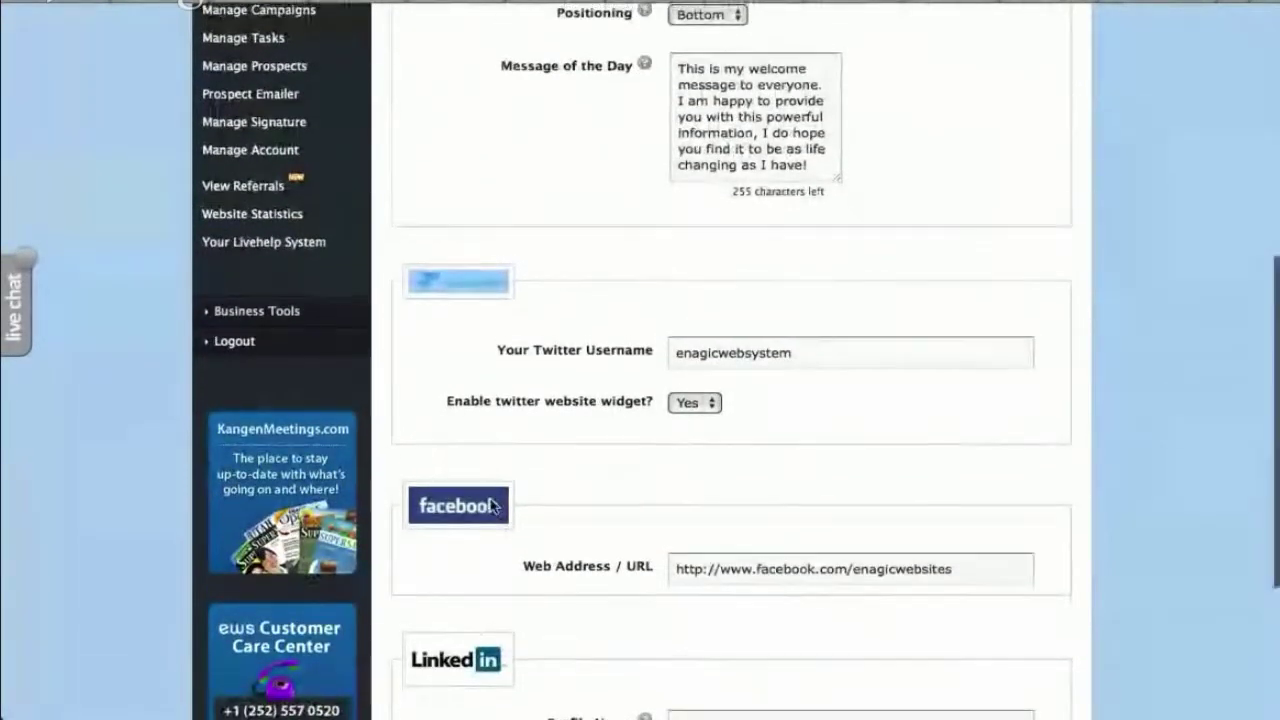
scroll(480, 280, down, 1)
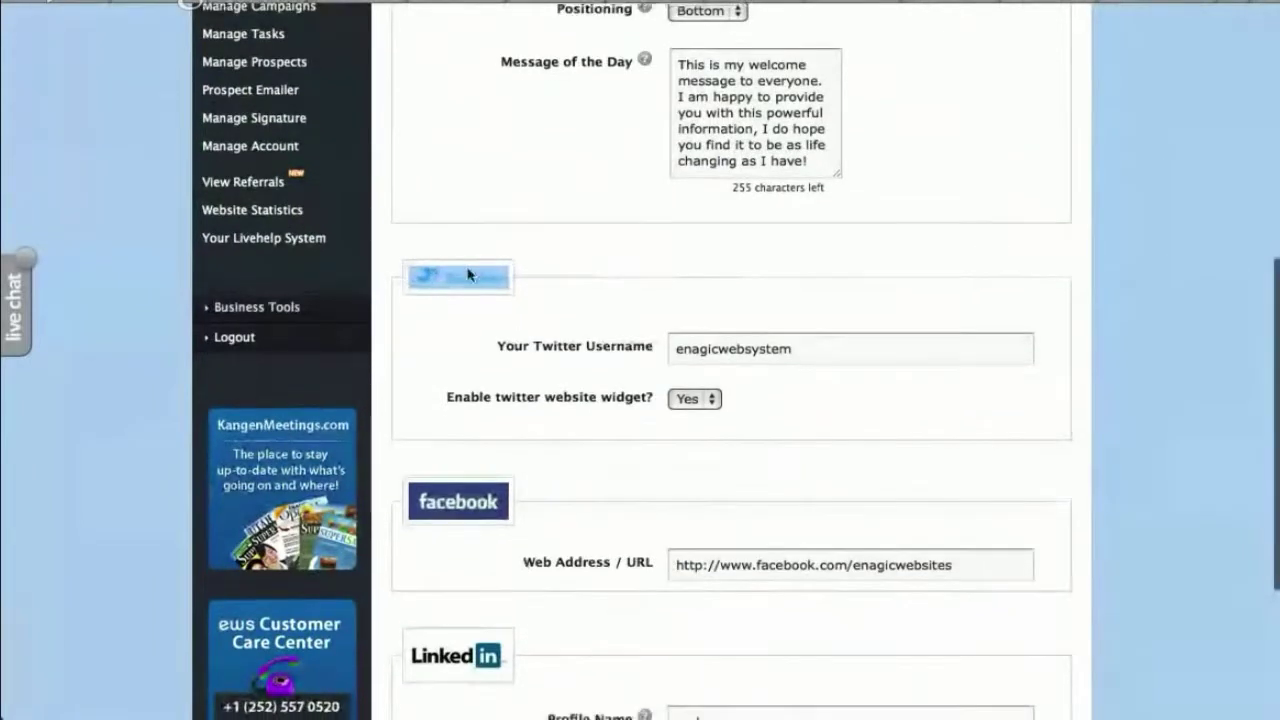
click(499, 283)
drag(499, 283, 387, 282)
click(557, 277)
scroll(557, 277, up, 1)
drag(557, 277, 408, 277)
click(646, 271)
scroll(646, 271, down, 5)
Step: Highlight the Twitter username and check the option that enables the Twitter website widget
click(882, 256)
double_click(823, 249)
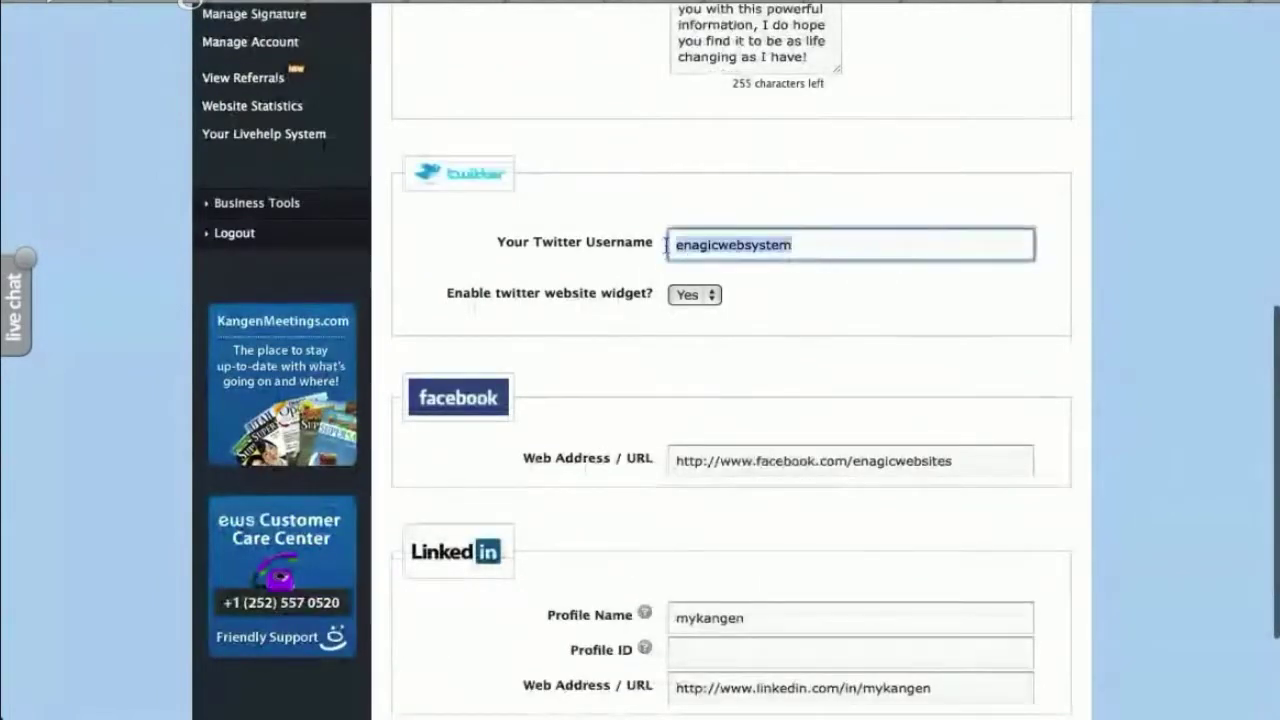
scroll(820, 310, up, 1)
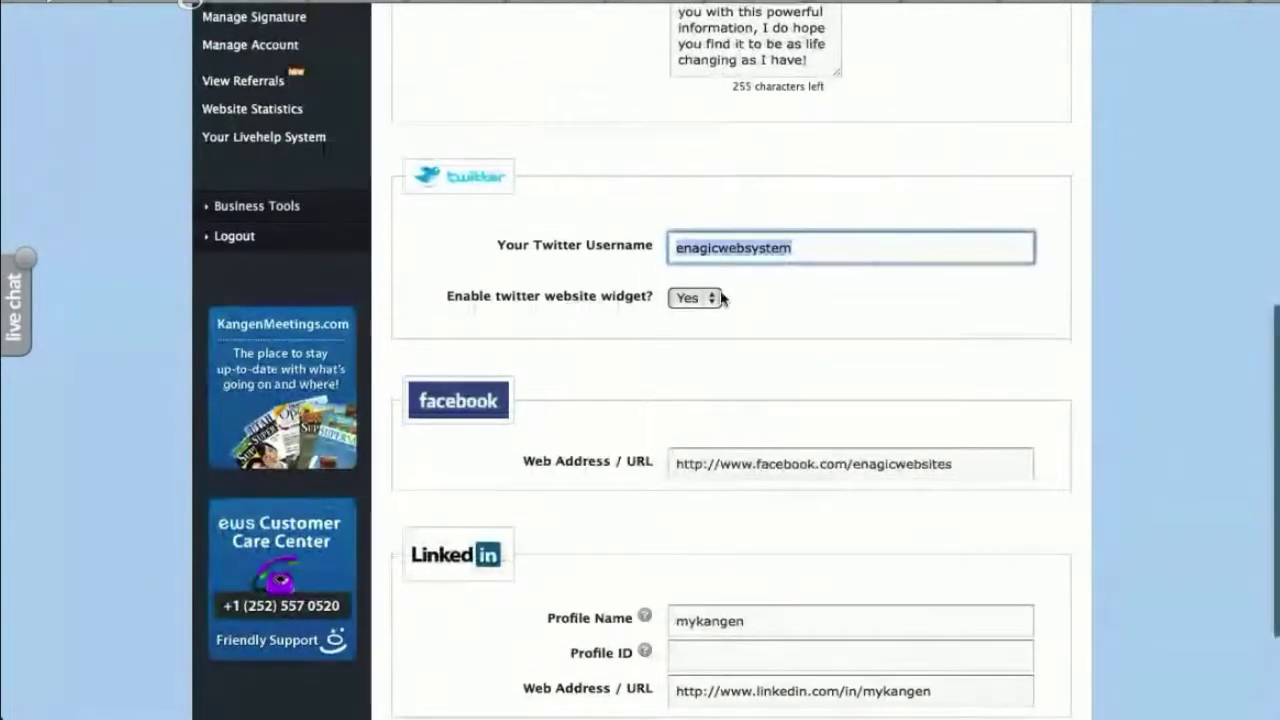
click(714, 300)
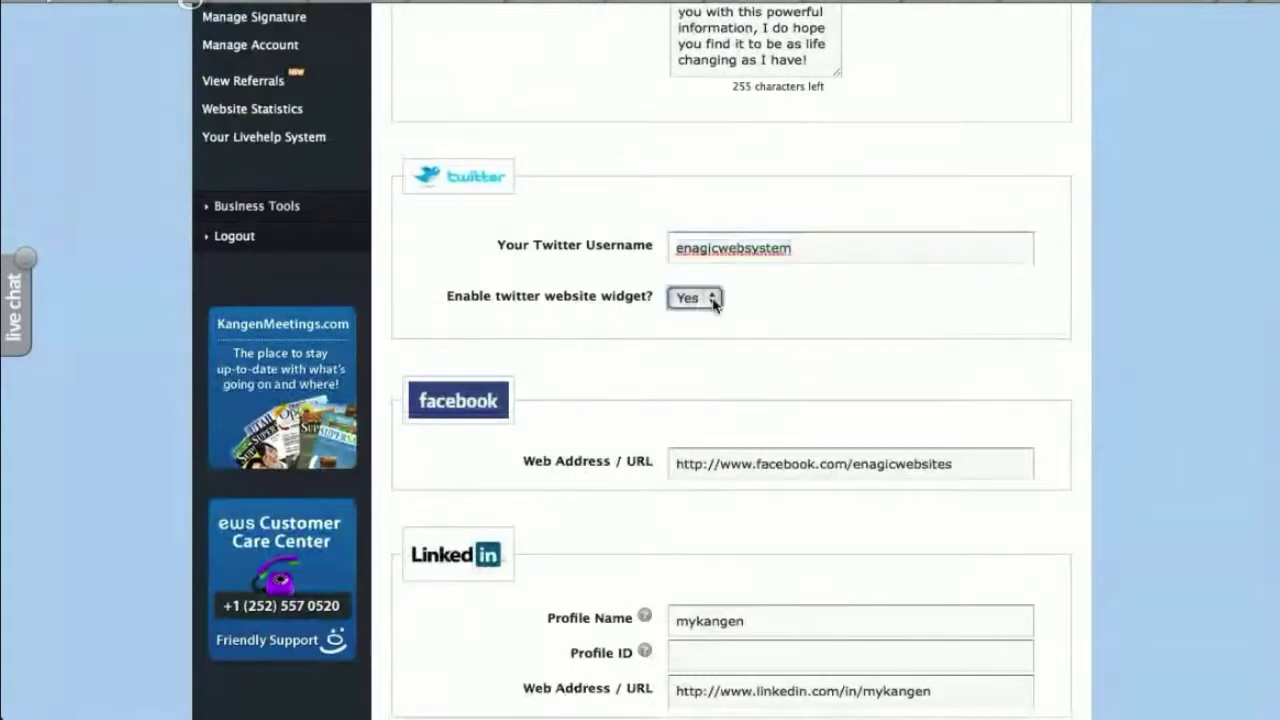
Step: Review the Facebook web address field and the LinkedIn profile fields in the social media settings
scroll(911, 305, down, 4)
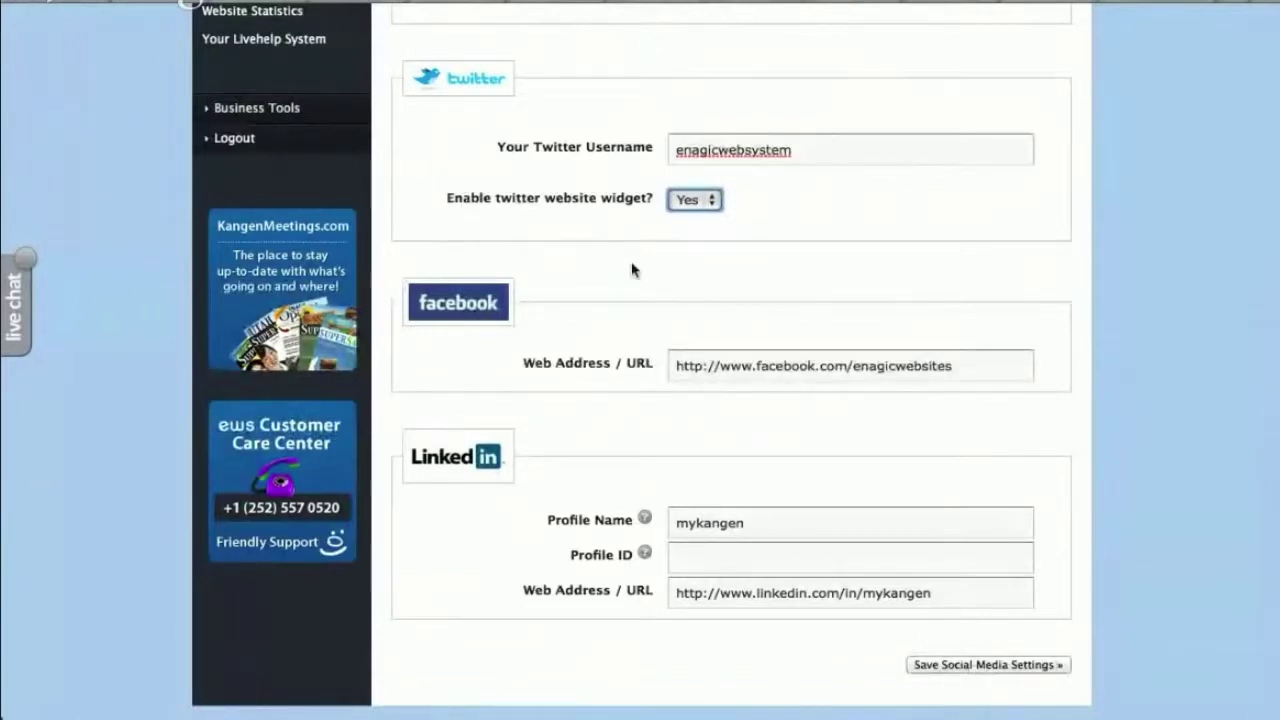
click(971, 367)
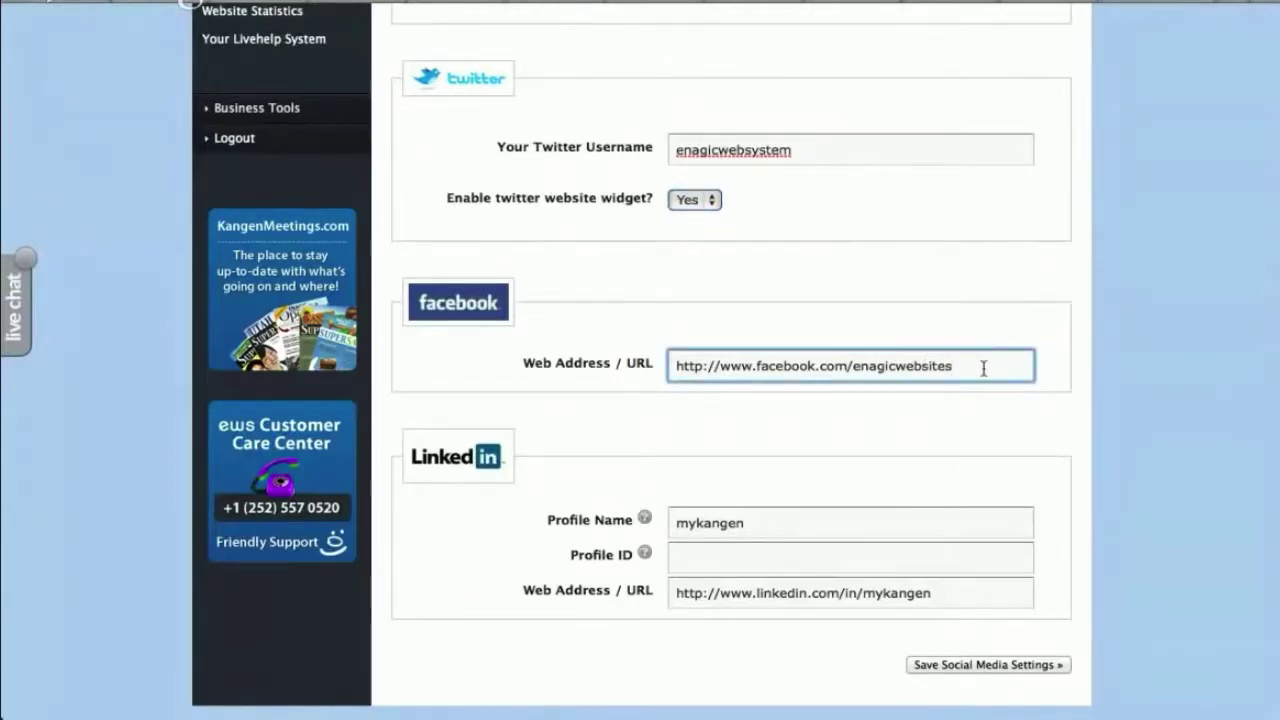
click(954, 297)
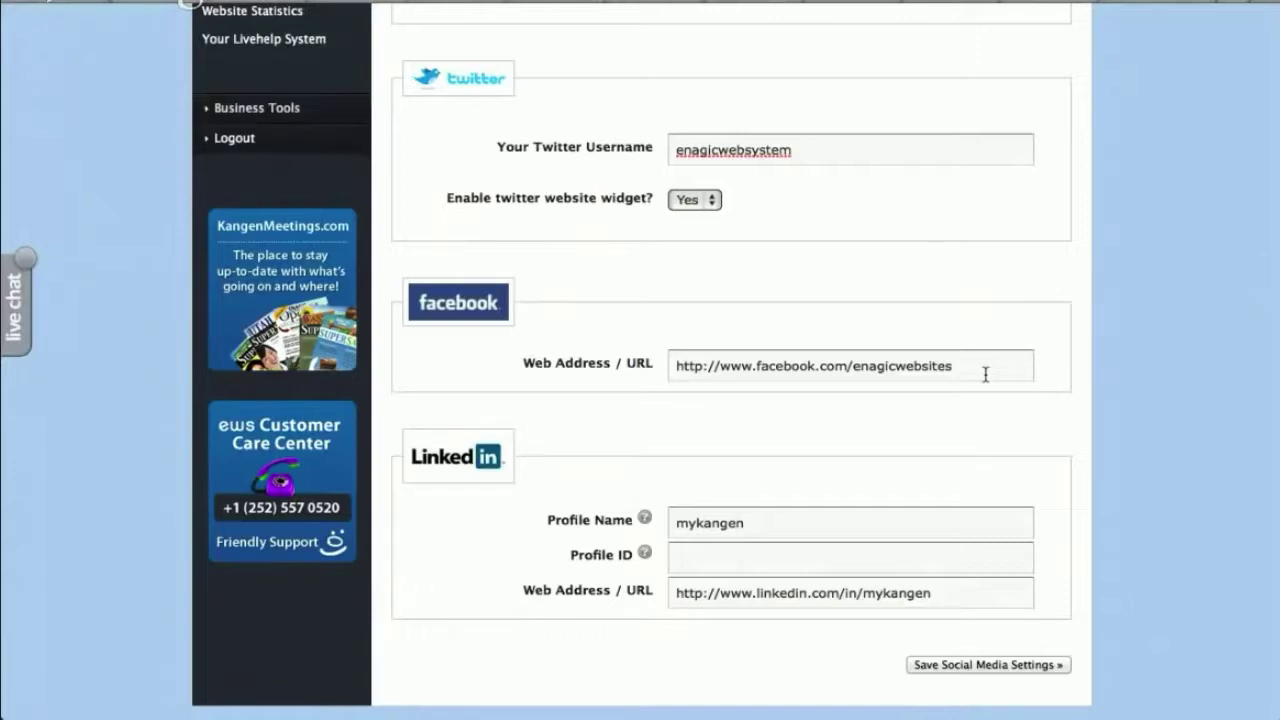
Step: Highlight the Facebook web address in the social media settings and move on to the LinkedIn section
scroll(986, 376, up, 1)
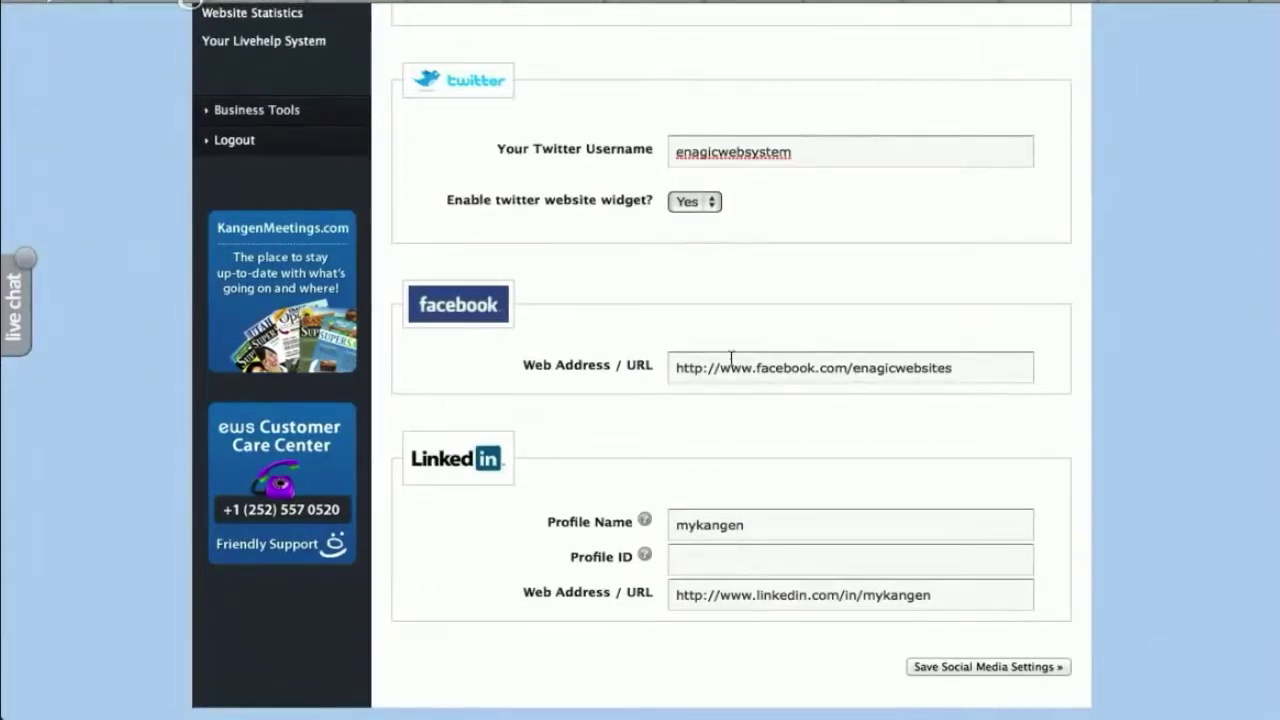
drag(987, 359, 651, 359)
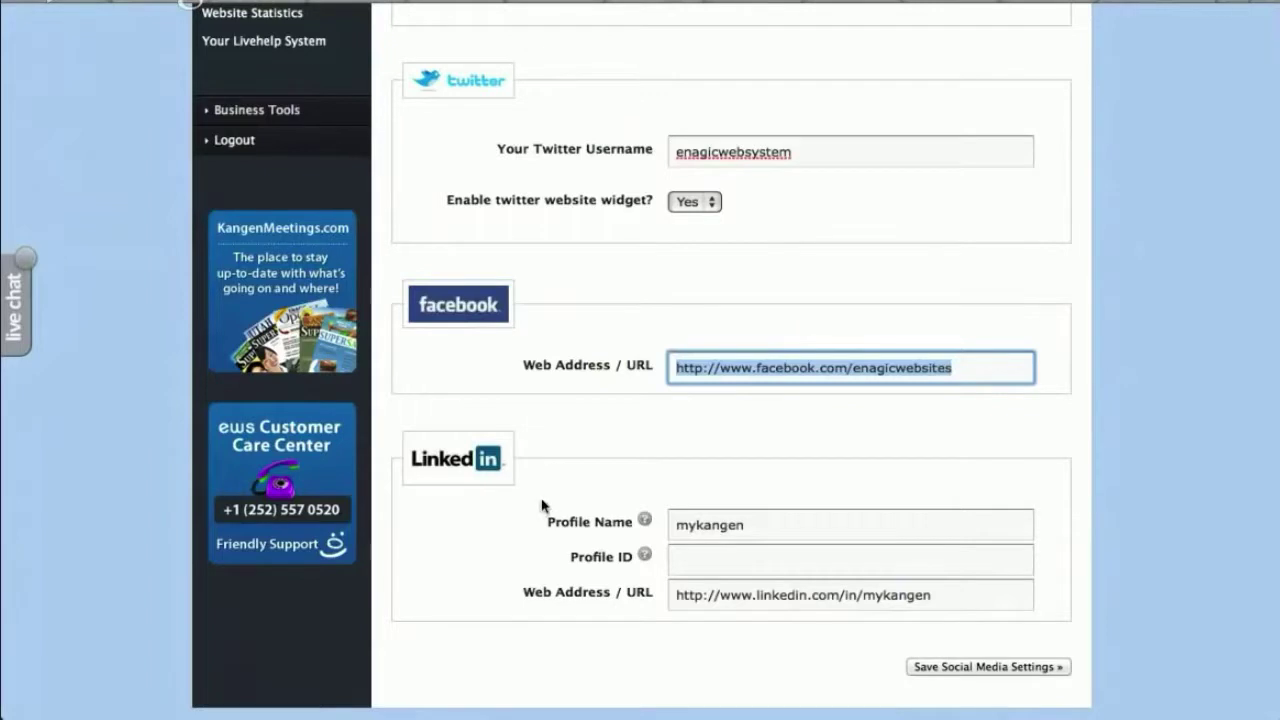
scroll(543, 506, down, 2)
click(420, 402)
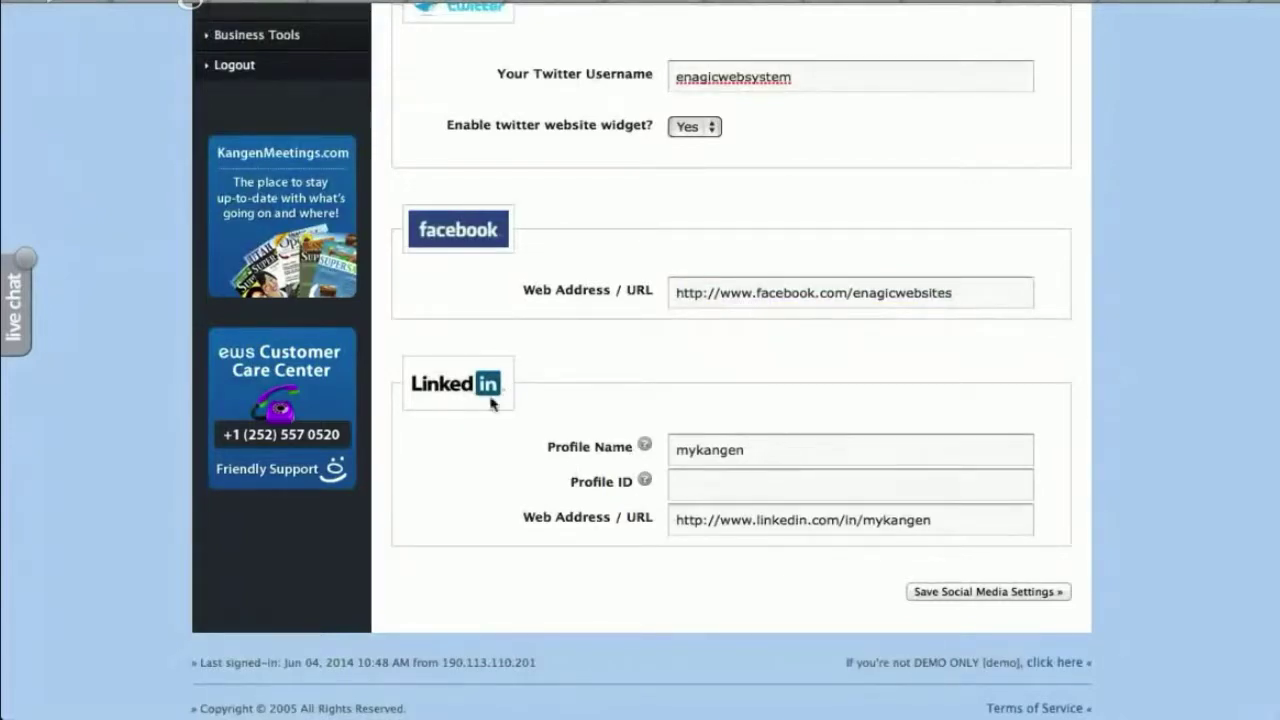
Step: Review the LinkedIn profile name, profile ID and web address fields, and save the social media settings
click(770, 450)
click(757, 488)
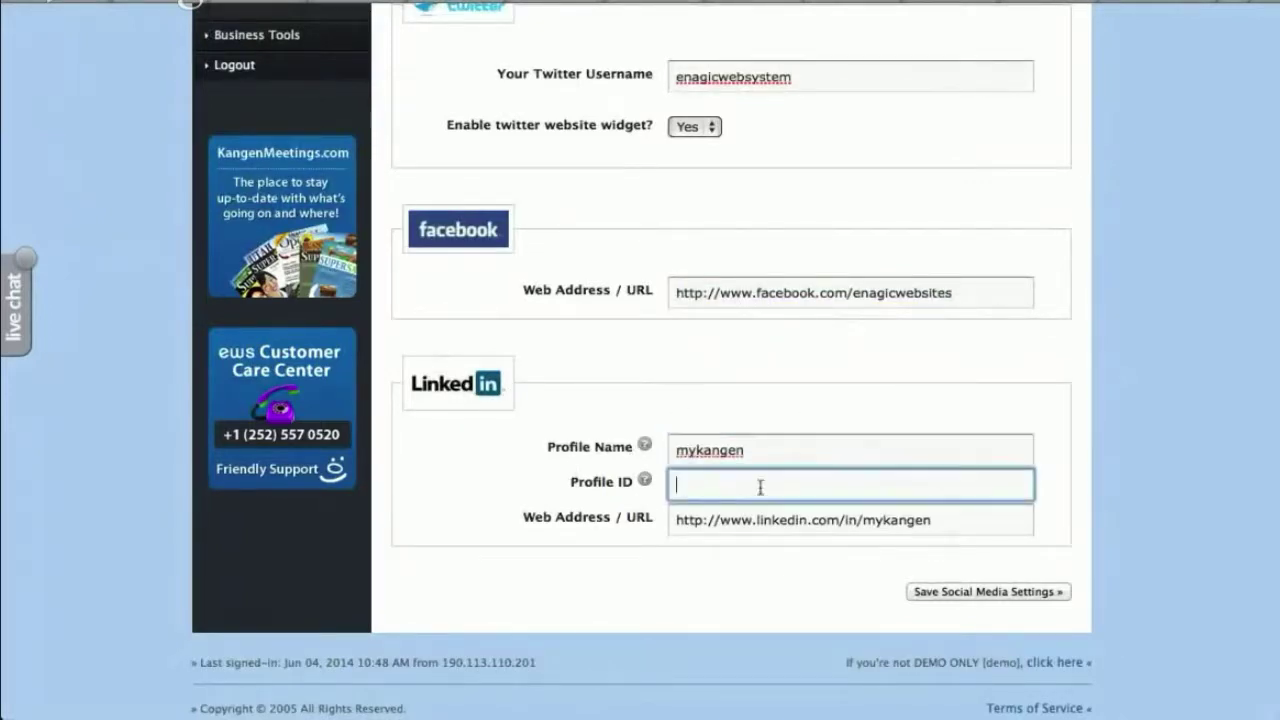
click(985, 531)
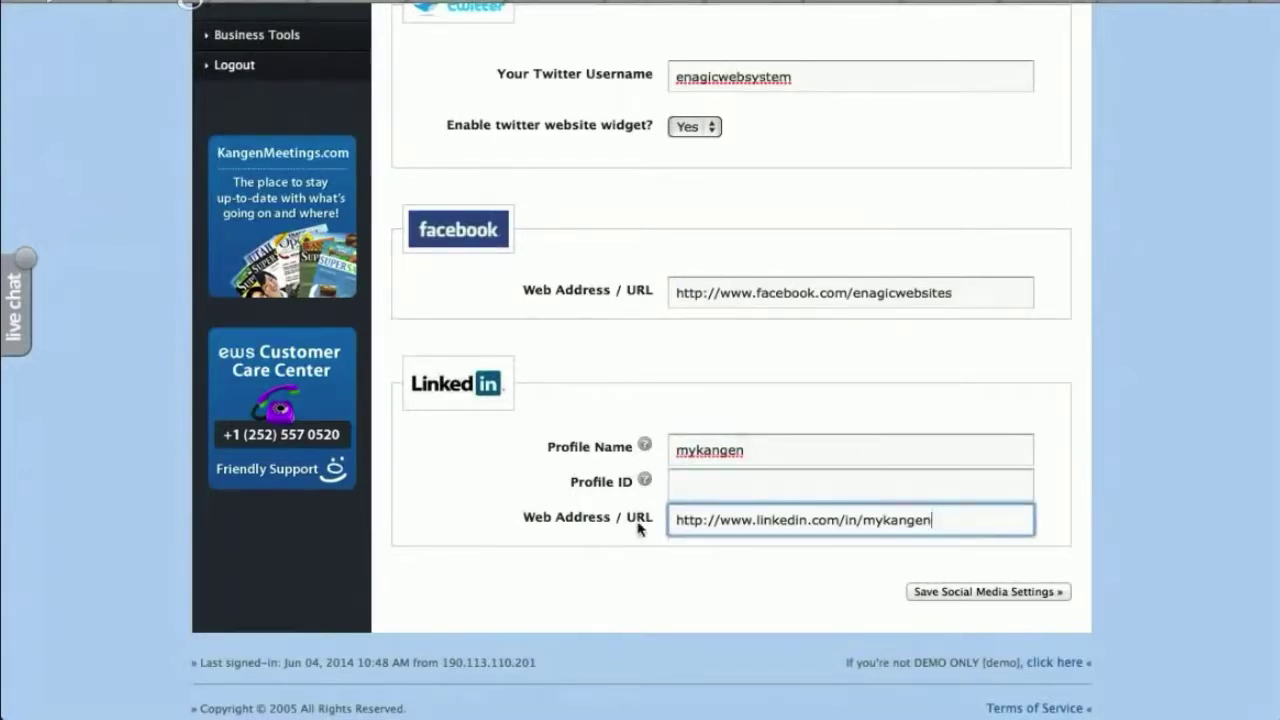
click(1036, 593)
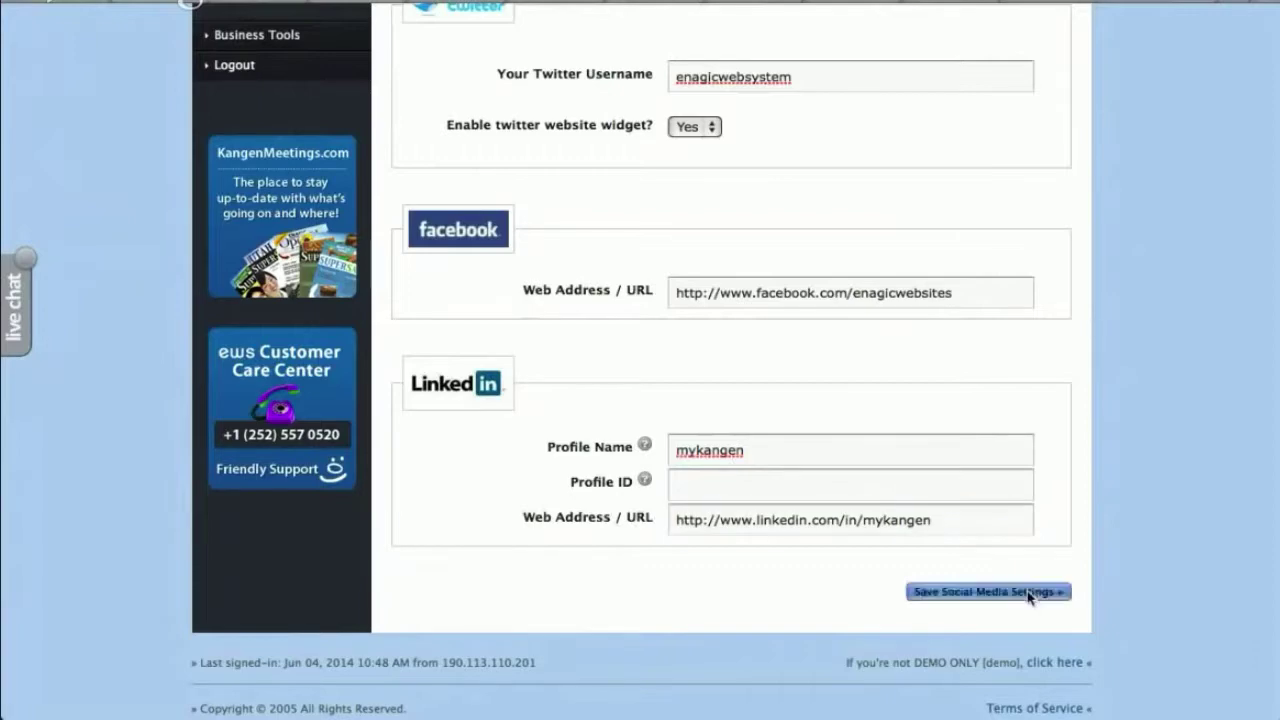
scroll(773, 360, down, 3)
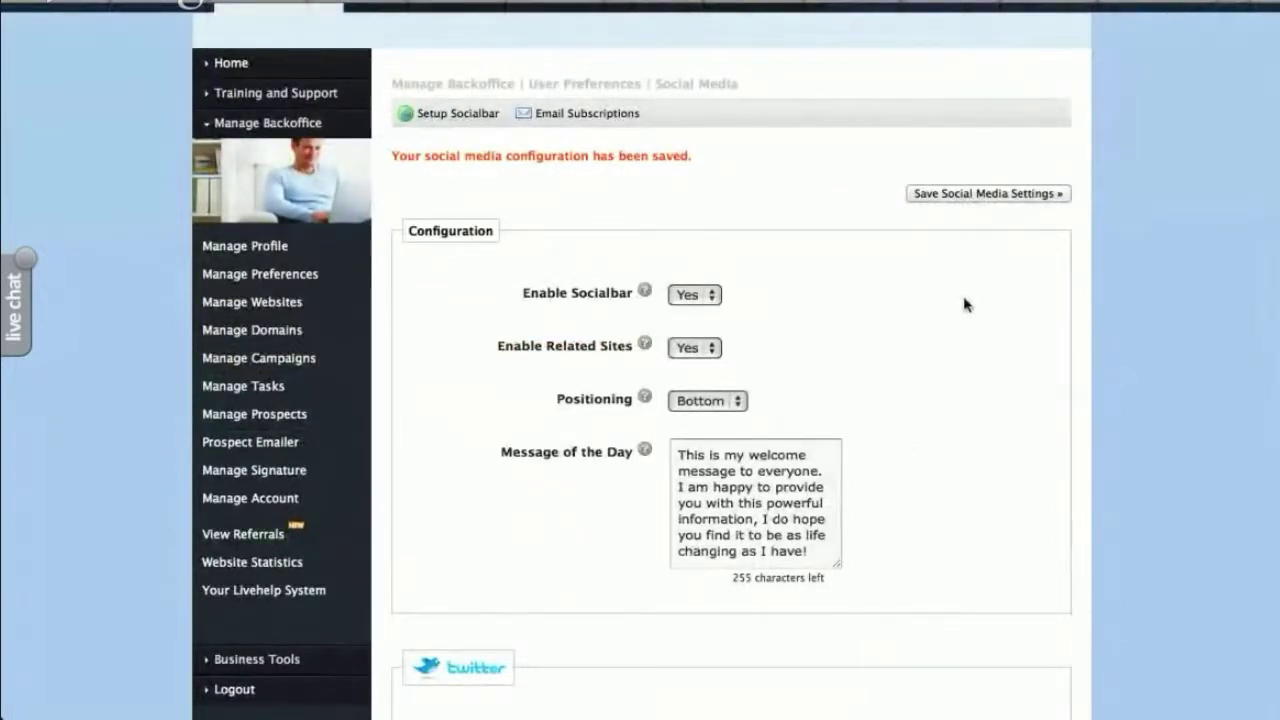
Step: Switch to StatCounter and examine the list of tracked website projects
scroll(965, 305, up, 3)
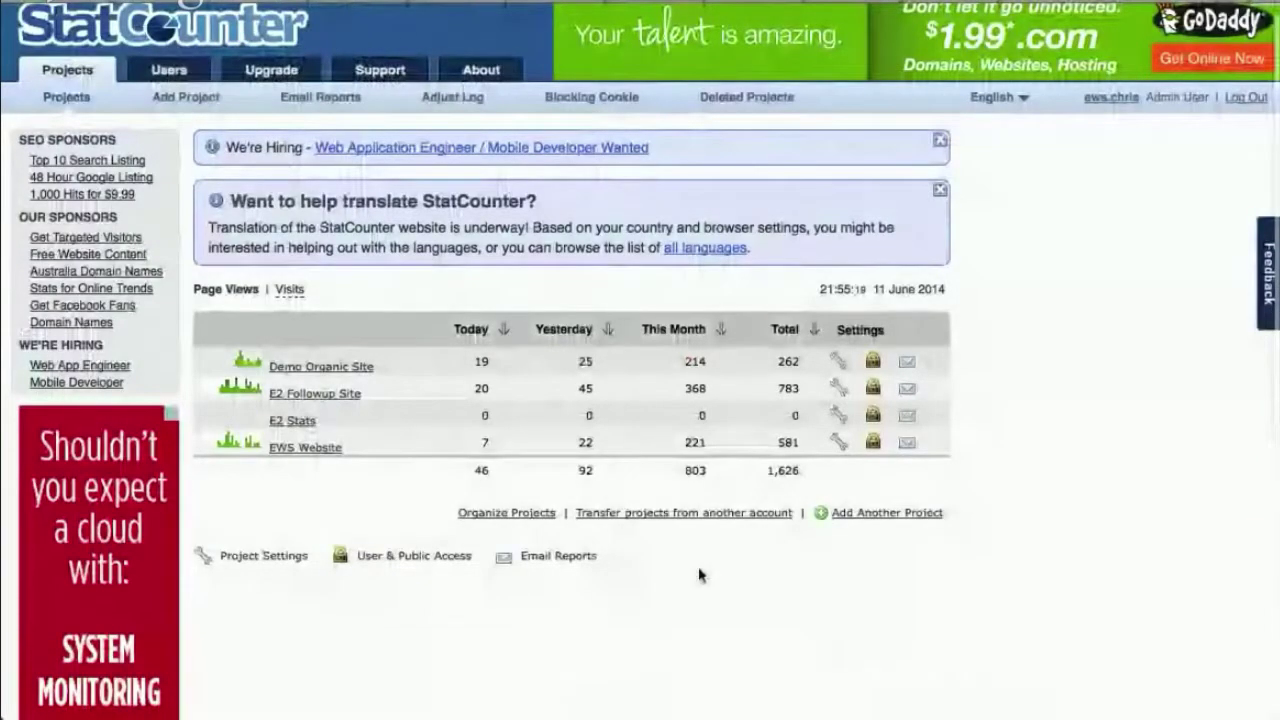
scroll(380, 536, up, 1)
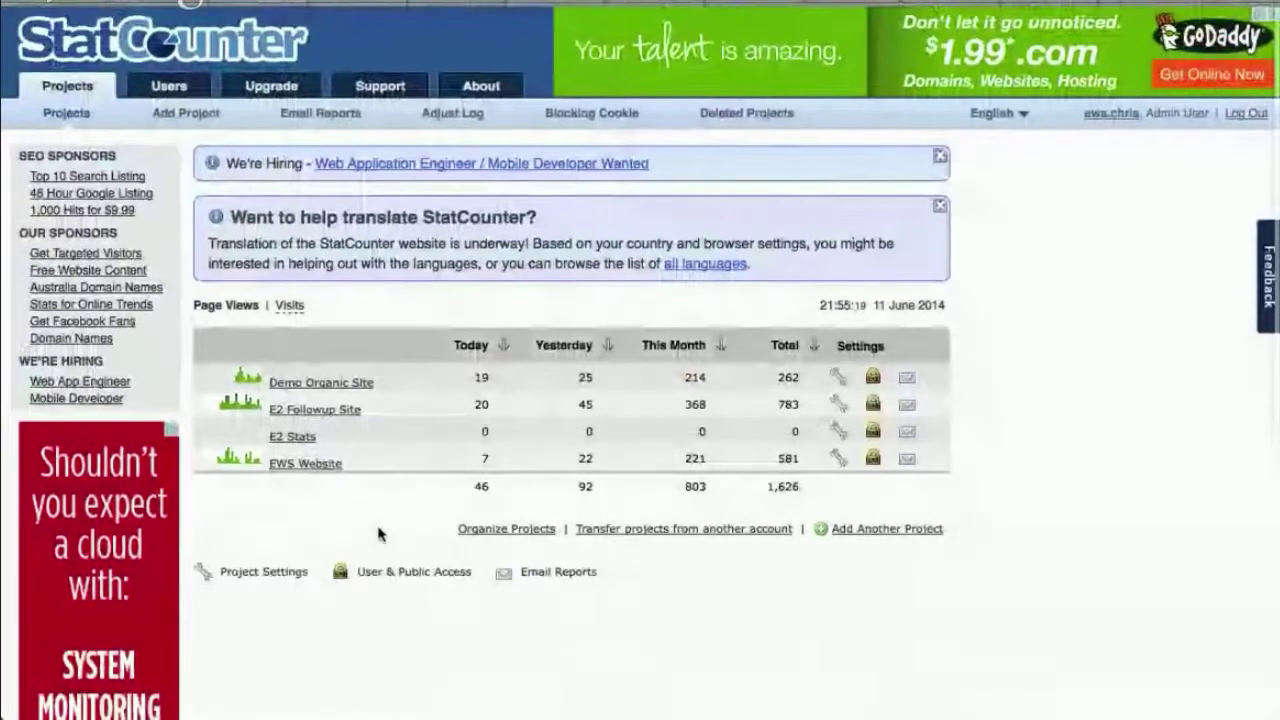
scroll(380, 529, down, 1)
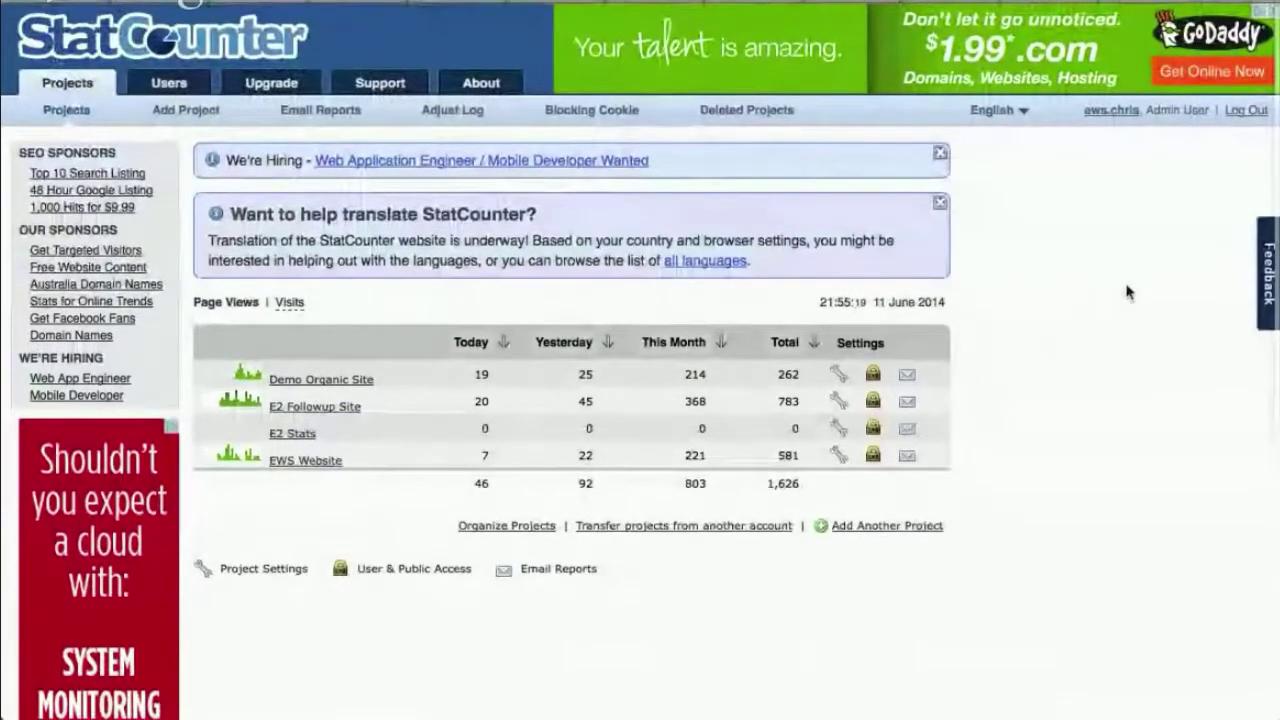
scroll(1069, 420, down, 1)
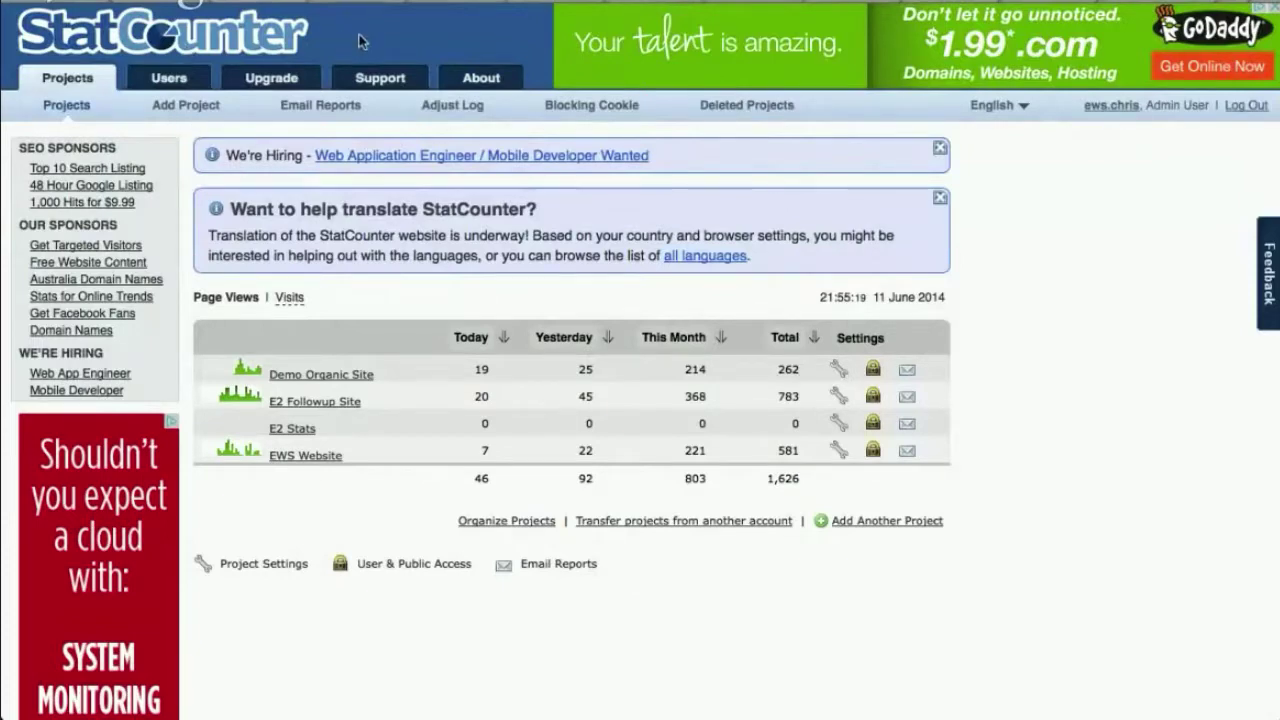
Step: Start a new StatCounter project, check its URL and group fields, and enter "Business website" as the project title
click(172, 108)
click(407, 239)
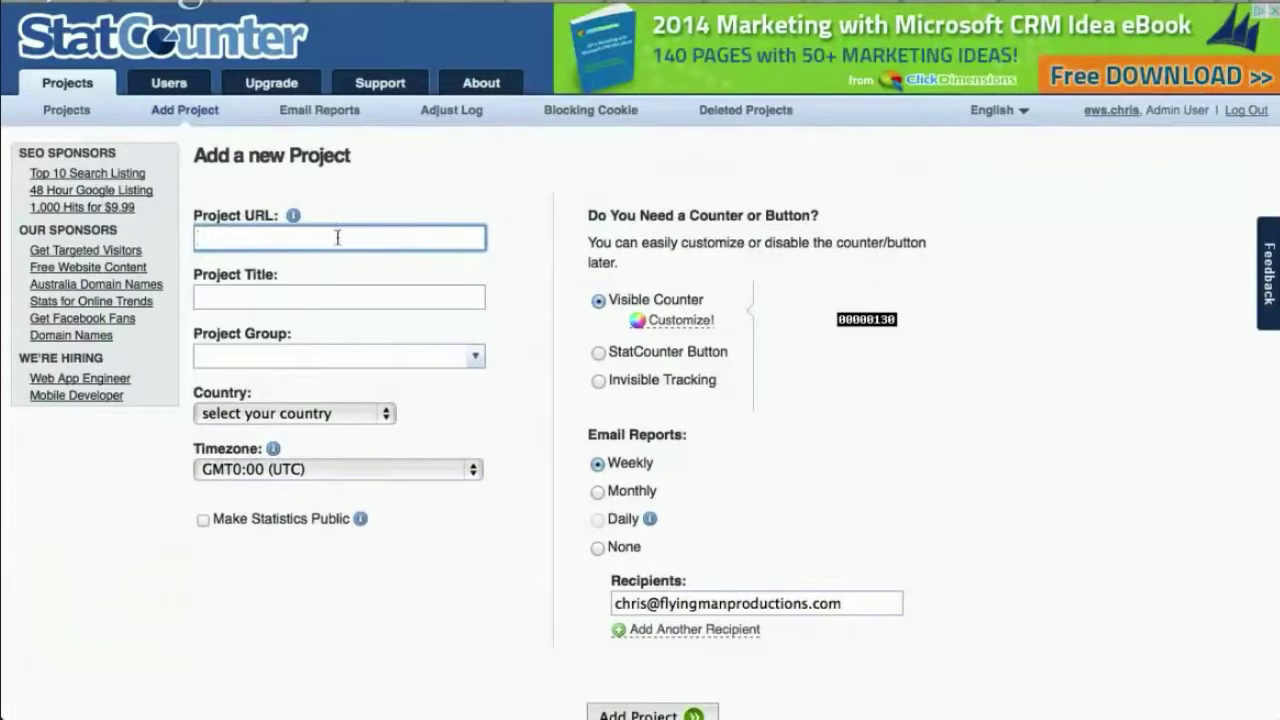
click(337, 296)
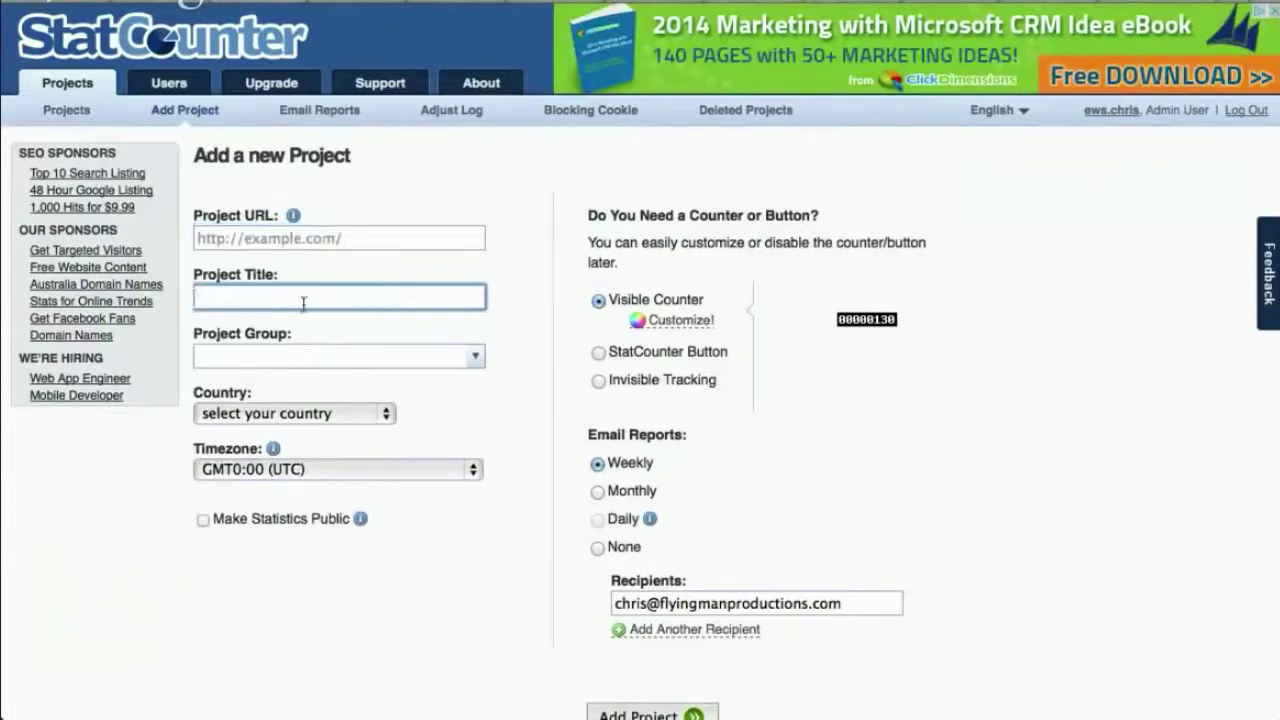
click(475, 360)
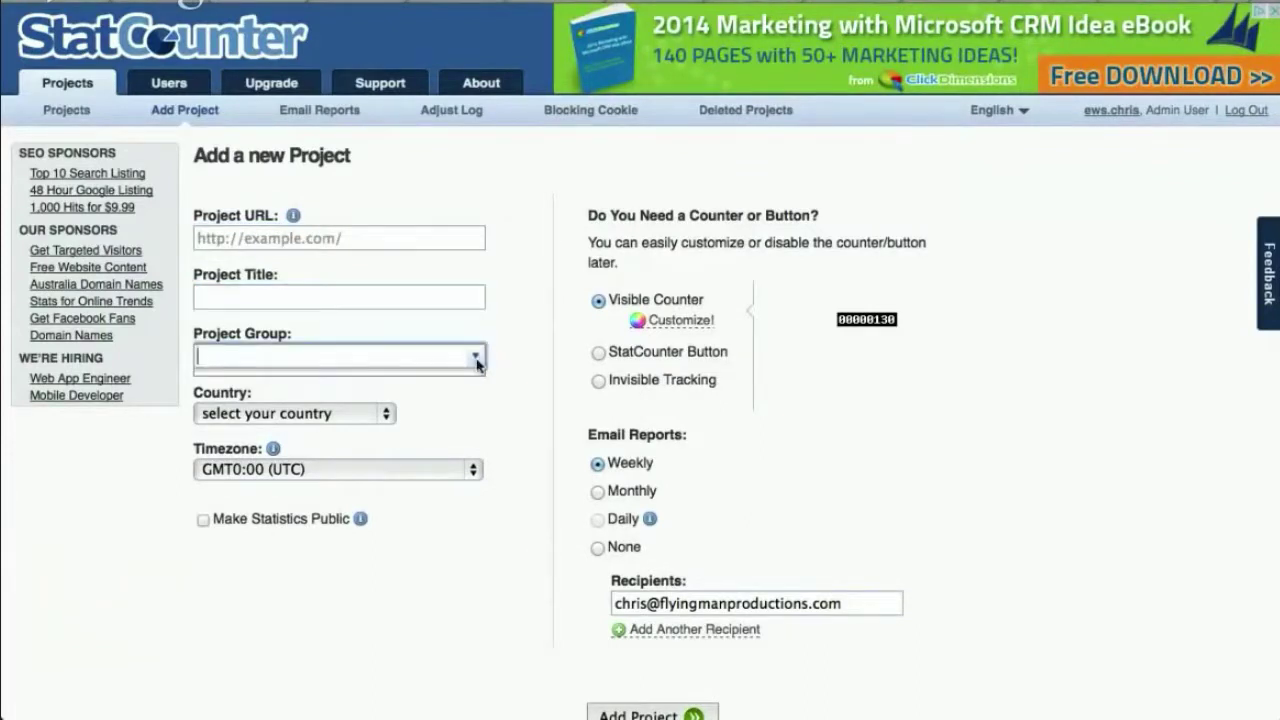
click(357, 298)
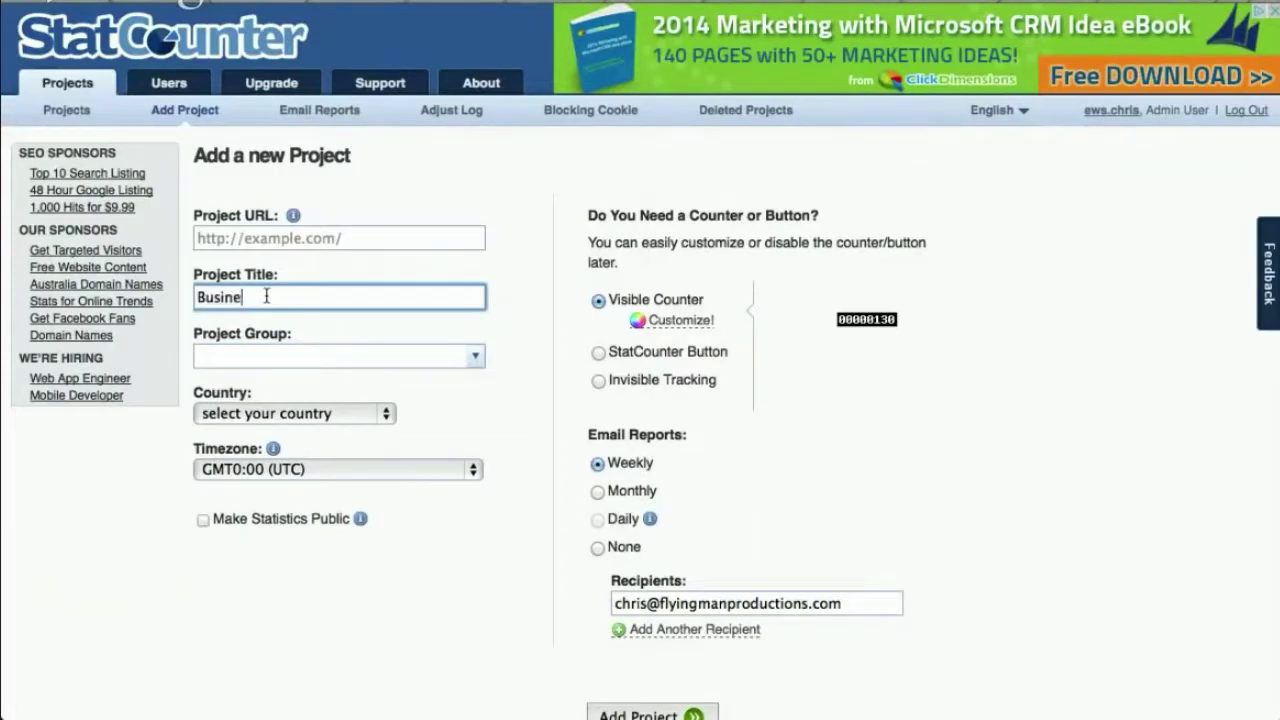
text(ebs)
scroll(349, 217, down, 1)
click(362, 238)
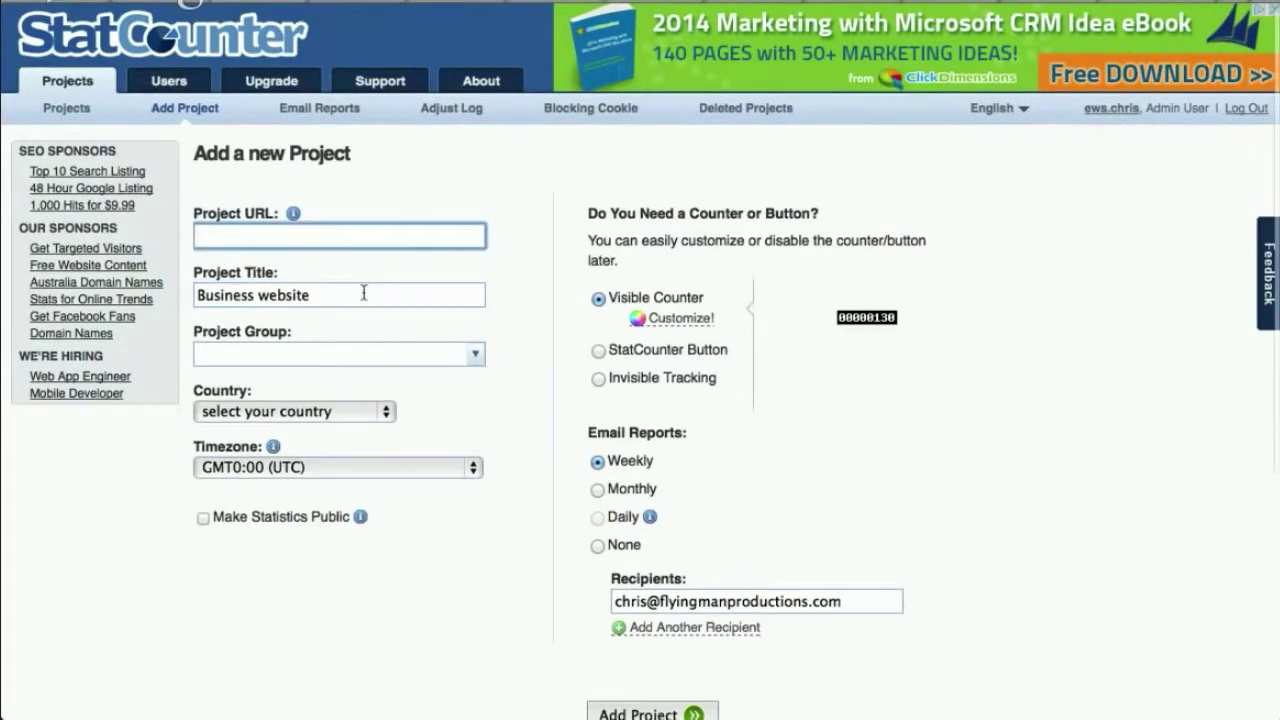
Step: Set the project's country to Argentina and its timezone to GMT-3:00 America/Catamarca (ART)
click(364, 294)
key(Tab)
key(Tab)
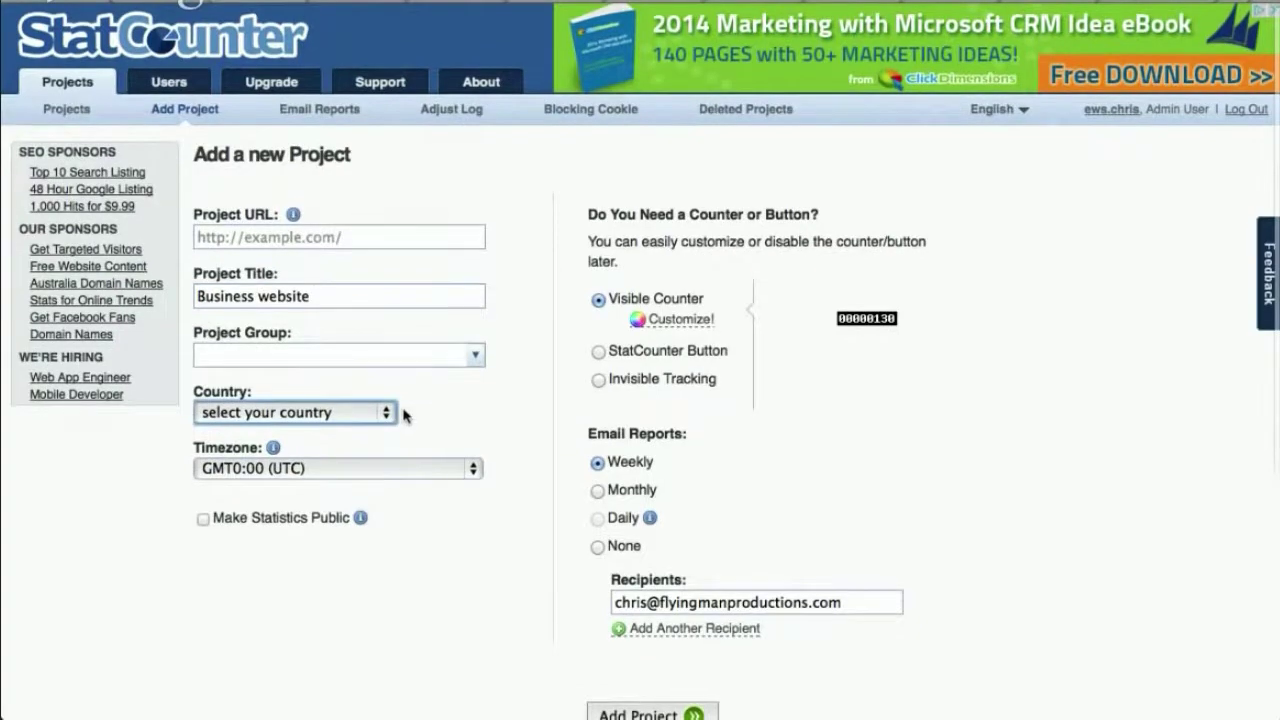
text(arg)
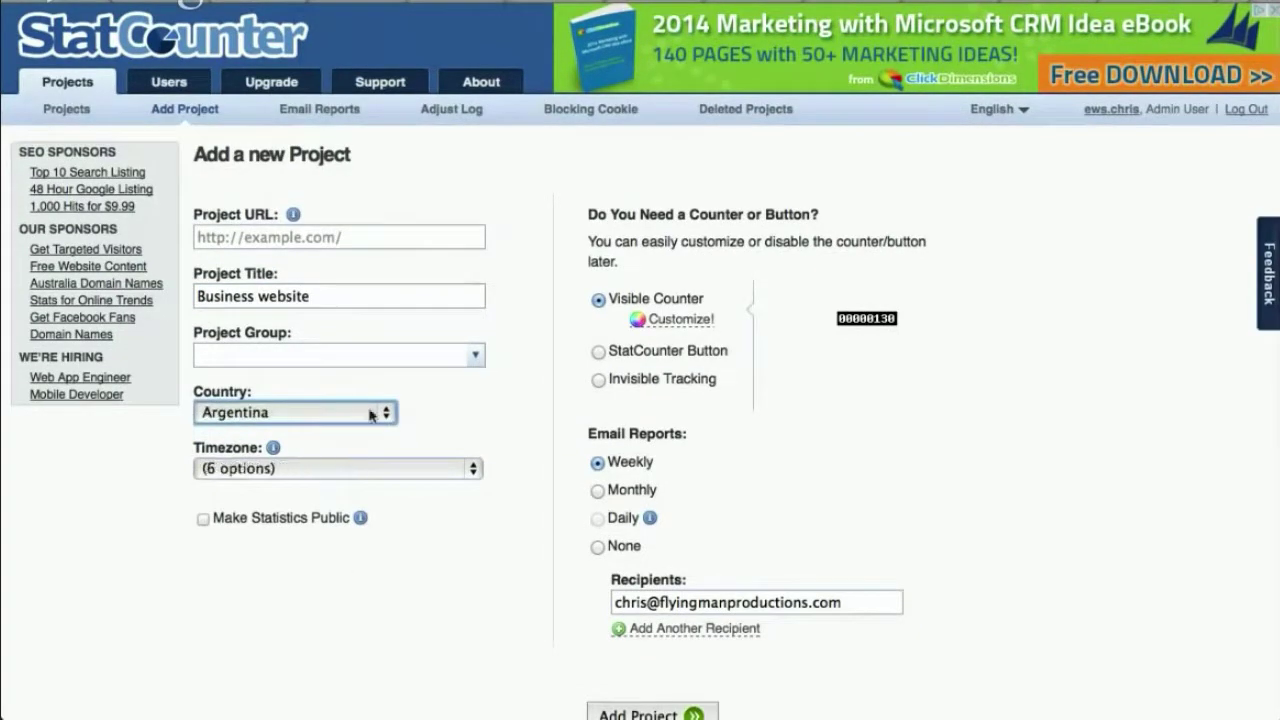
key(Tab)
key(Down)
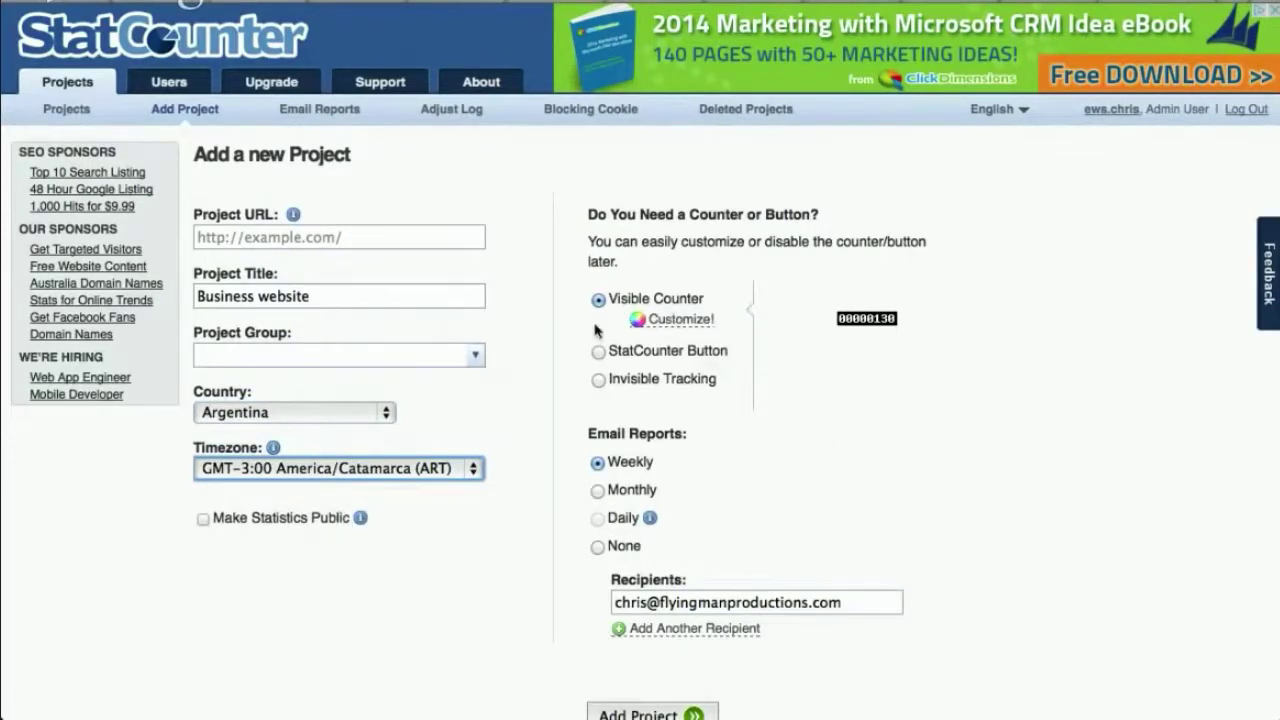
Step: Compare the Visible Counter and Invisible Tracking options, and choose Invisible Tracking for the project
click(598, 378)
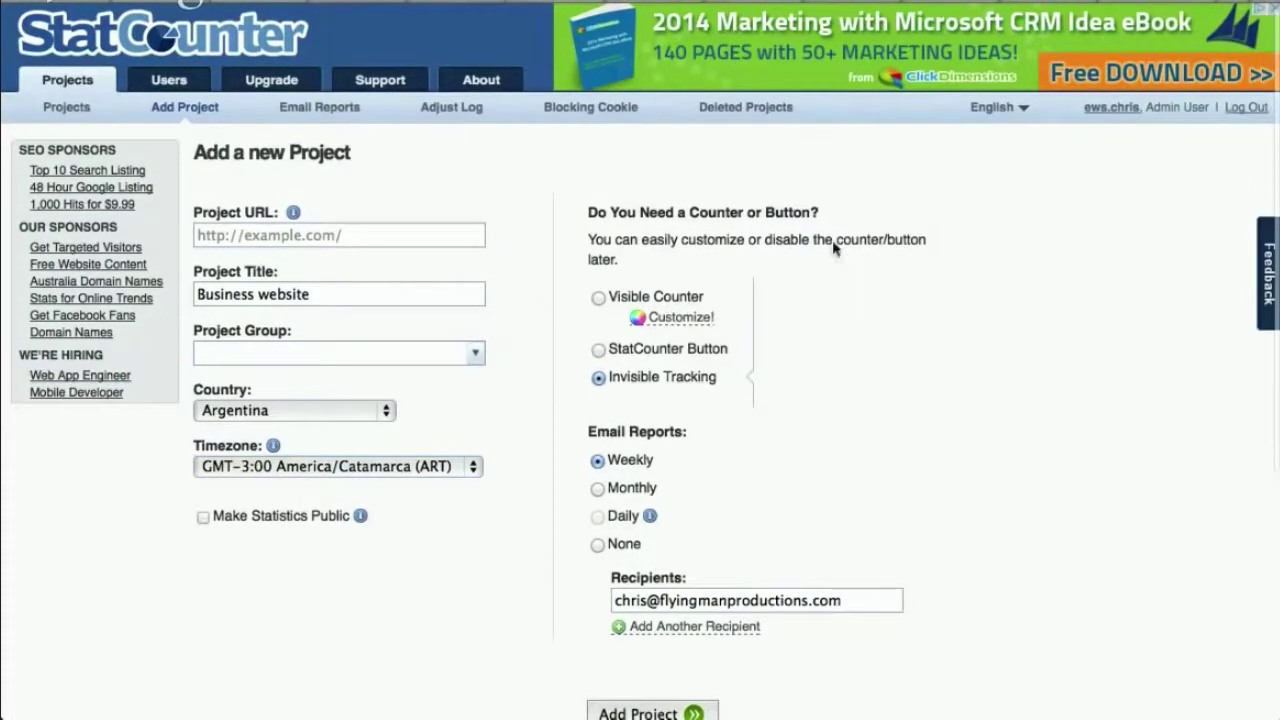
click(599, 298)
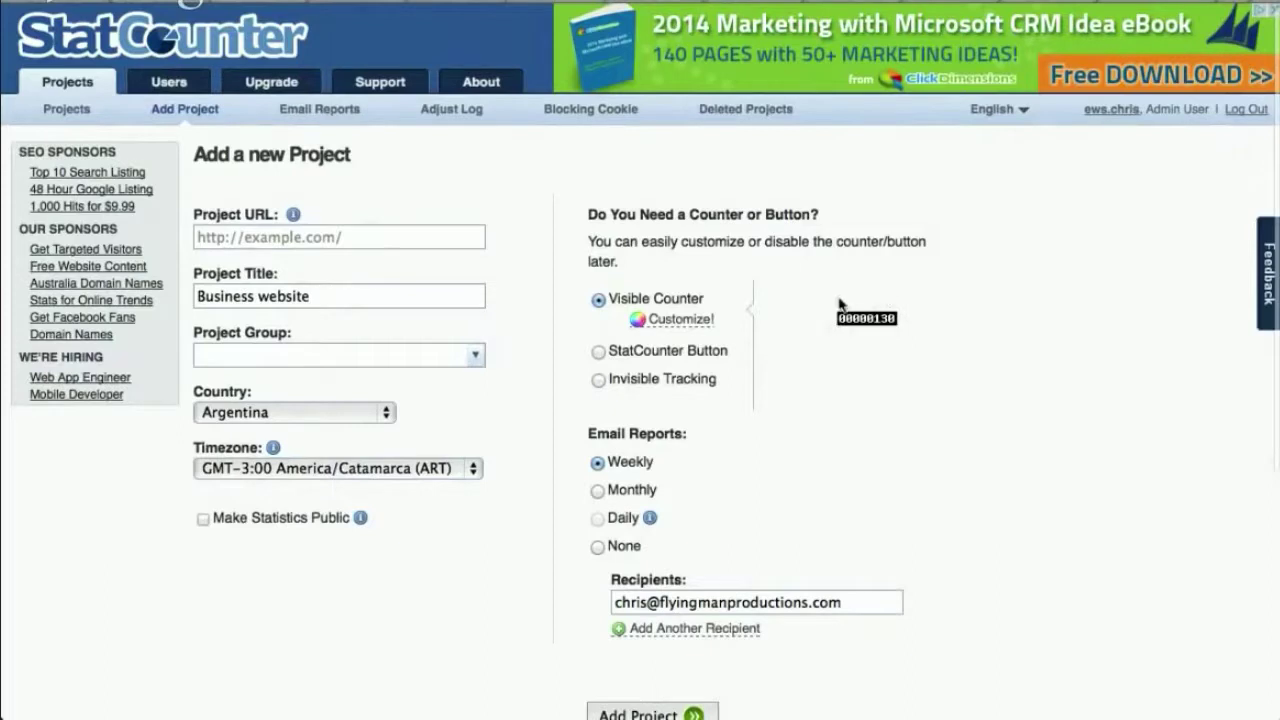
click(657, 380)
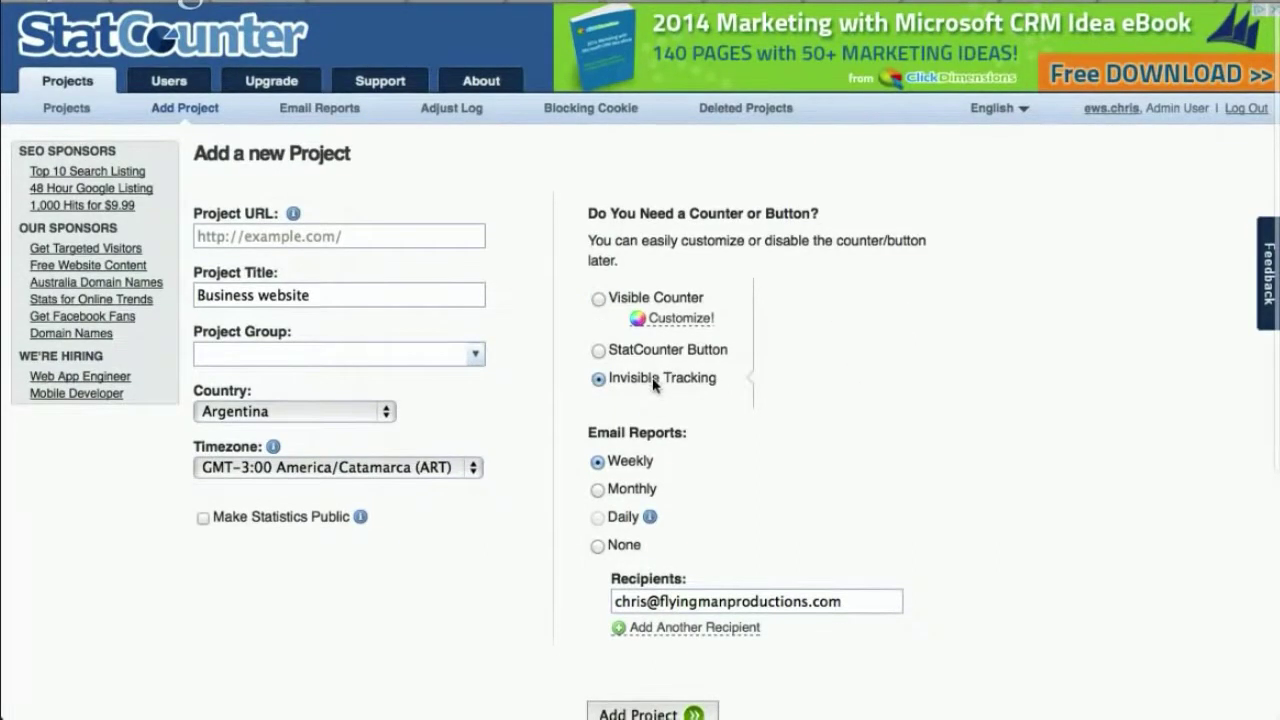
Step: Highlight the email report recipient's address and try to add the project with an empty Project URL
scroll(975, 402, down, 2)
scroll(975, 402, down, 2)
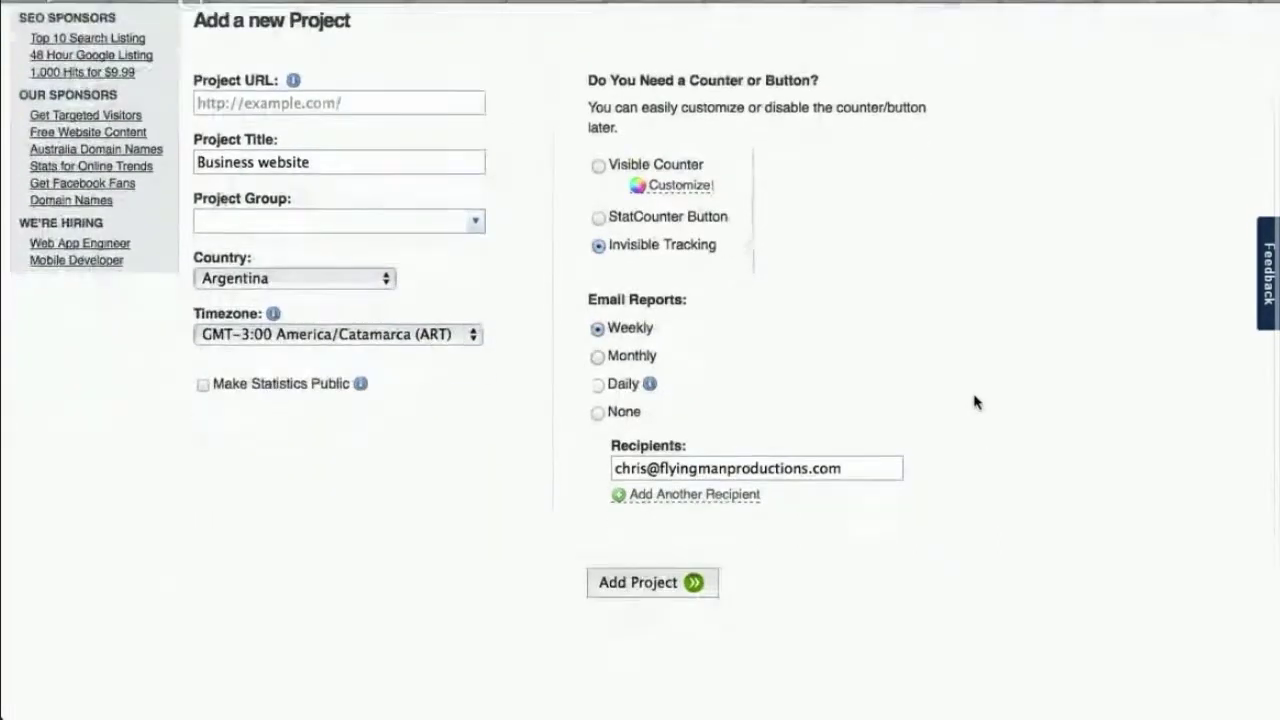
drag(857, 461, 614, 446)
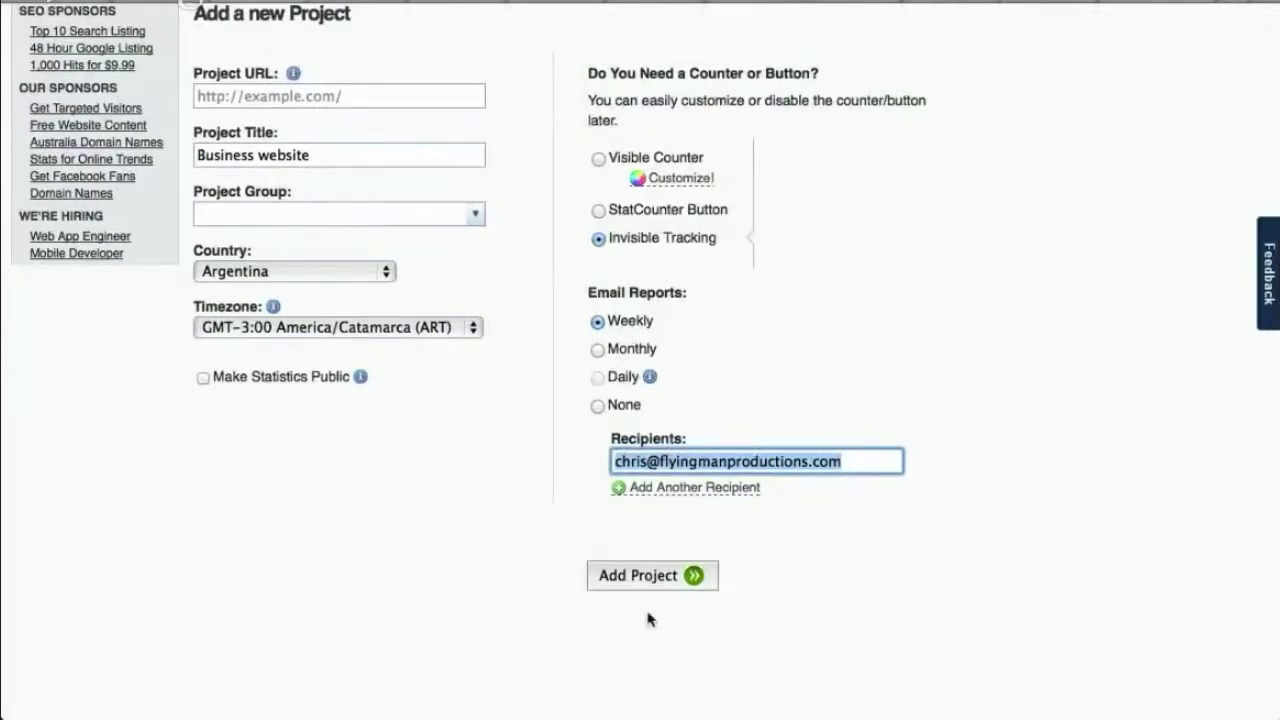
click(640, 576)
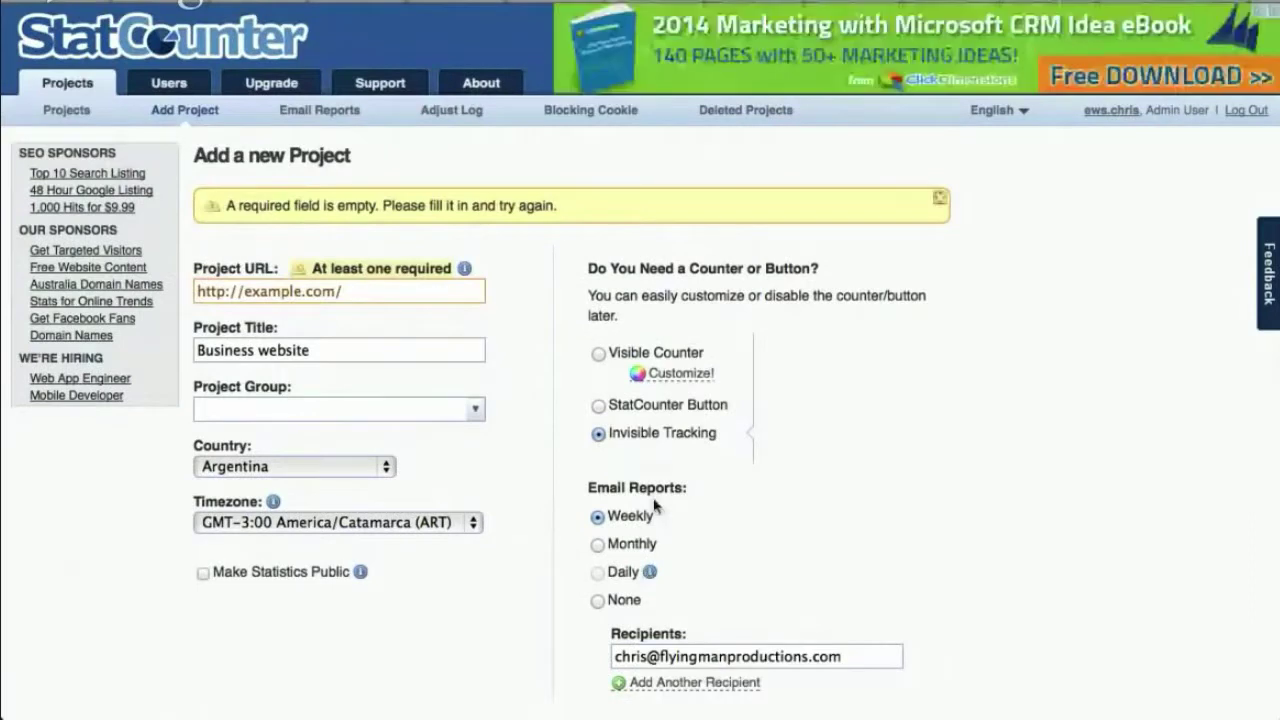
Step: Return to the backoffice's website management page and copy the E6 website's address, demo.enagicweb.info
click(391, 292)
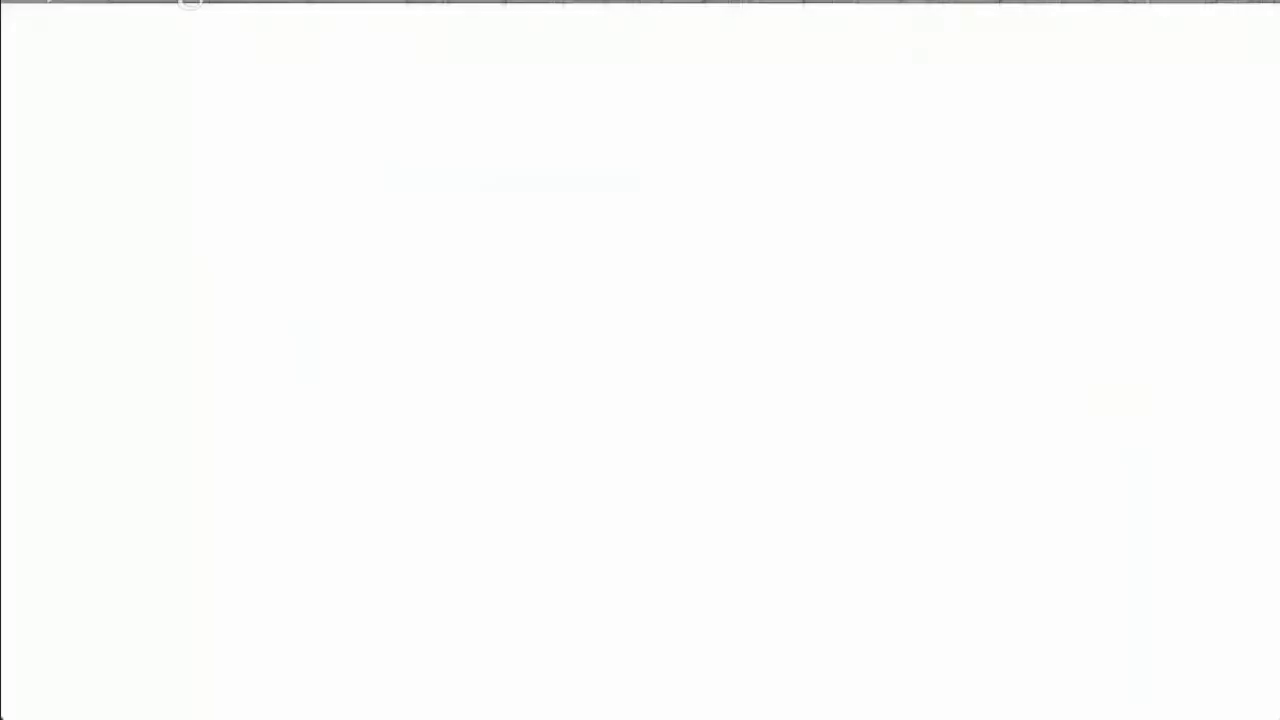
scroll(529, 366, down, 4)
scroll(348, 252, up, 1)
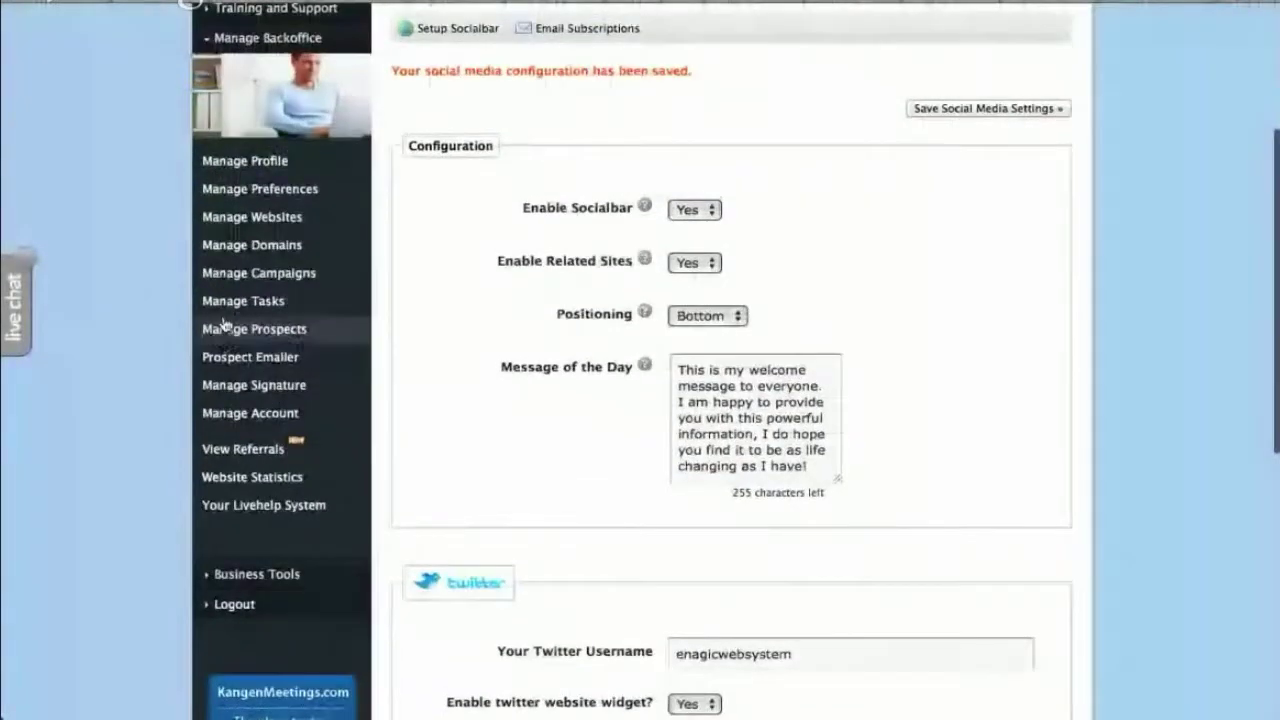
click(257, 217)
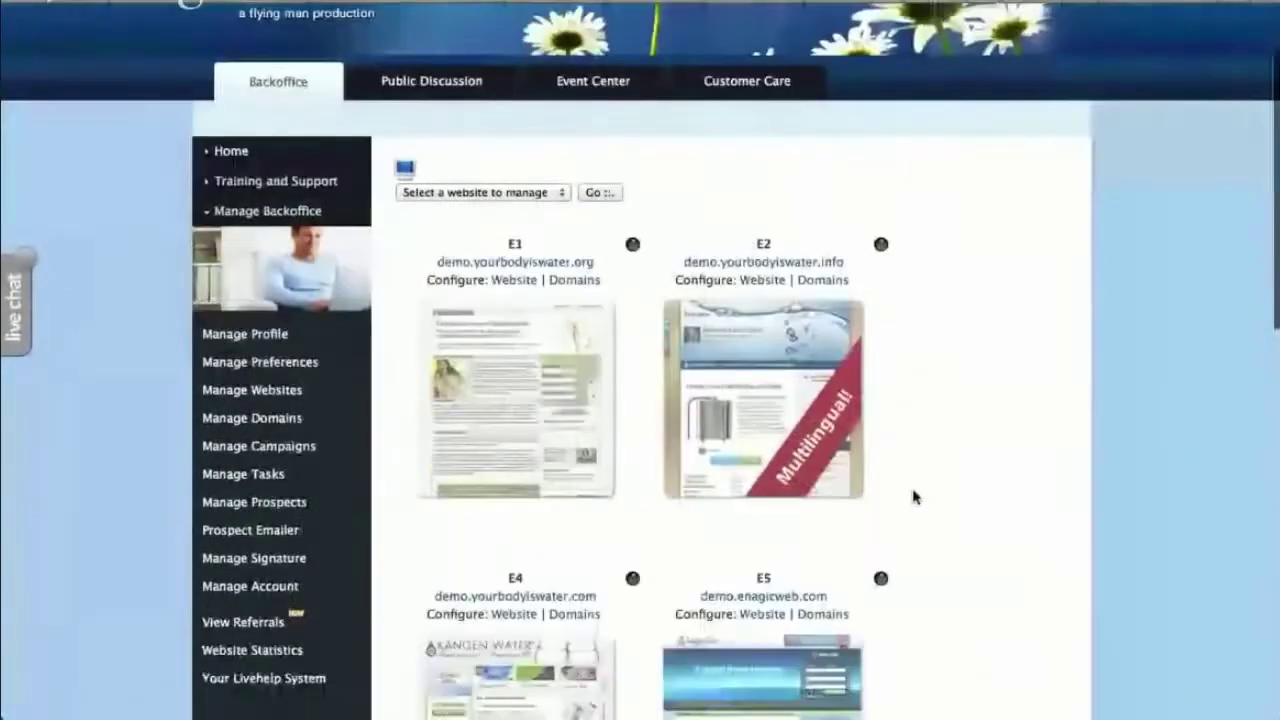
scroll(914, 494, down, 5)
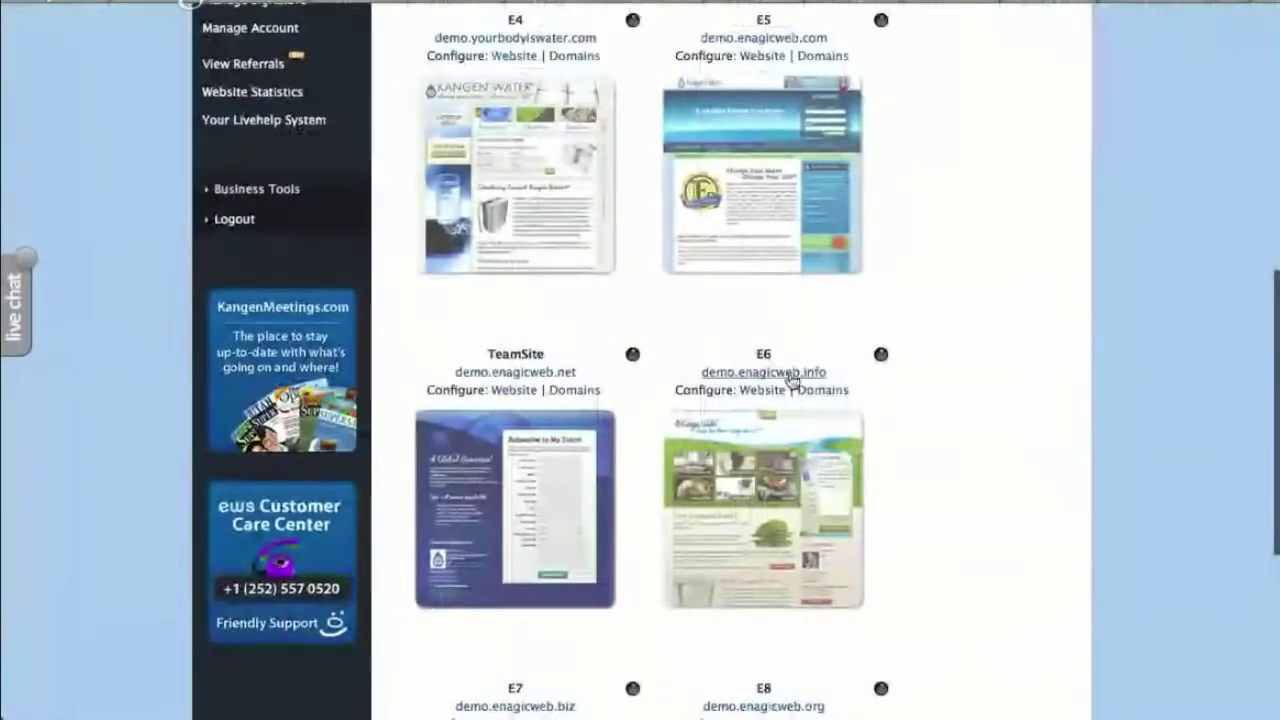
drag(846, 370, 701, 374)
key(ctrl+c)
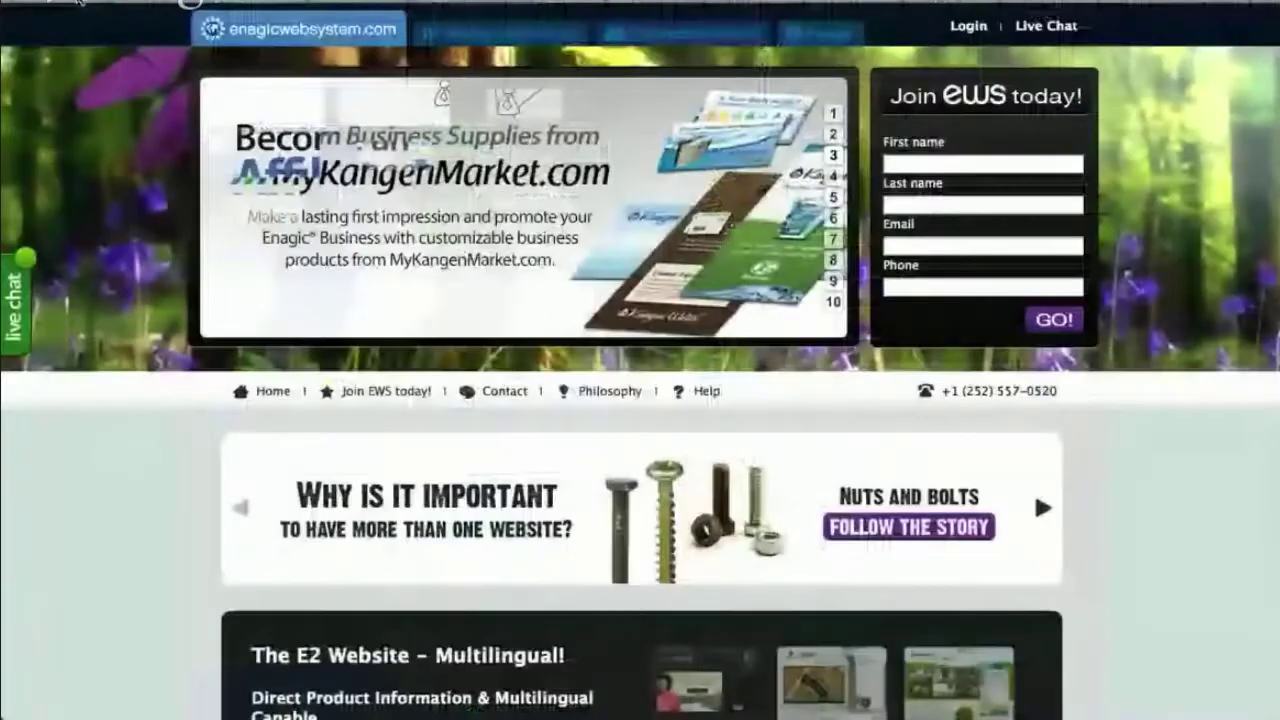
Step: Switch back to the StatCounter project form and fill the Project URL with the copied address demo.enagicweb.info
click(80, 4)
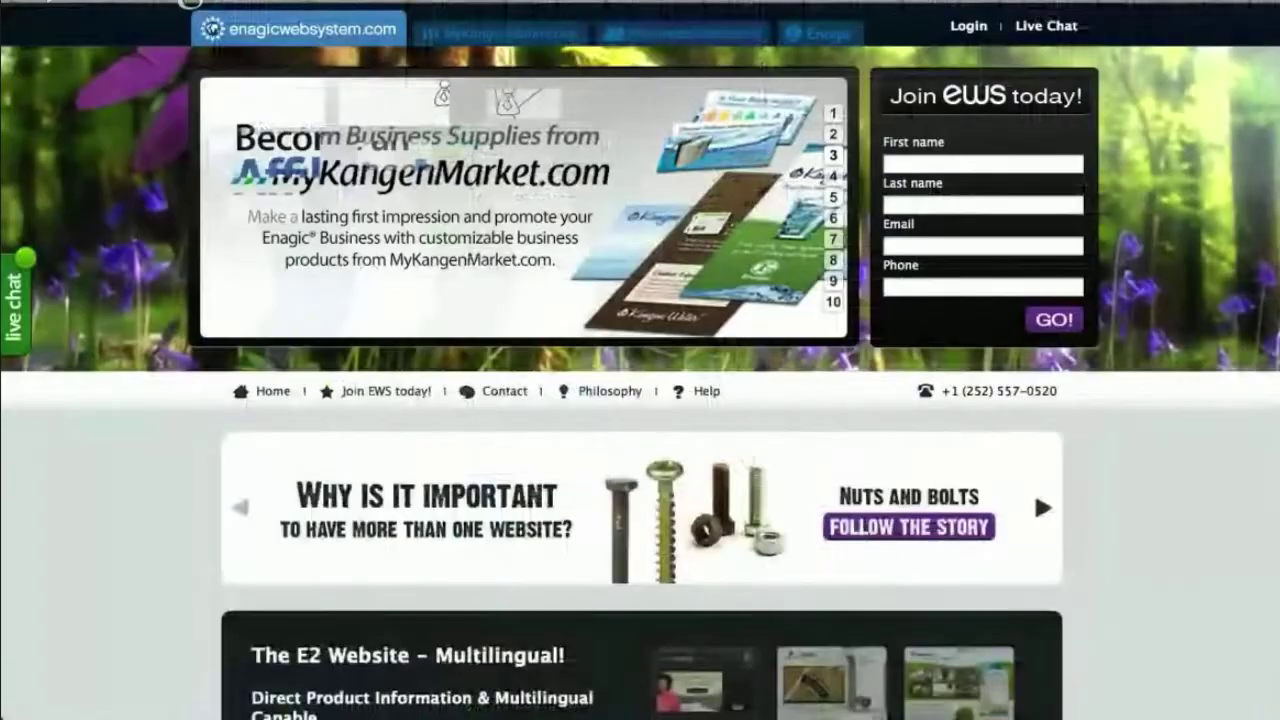
click(270, 3)
scroll(260, 128, up, 2)
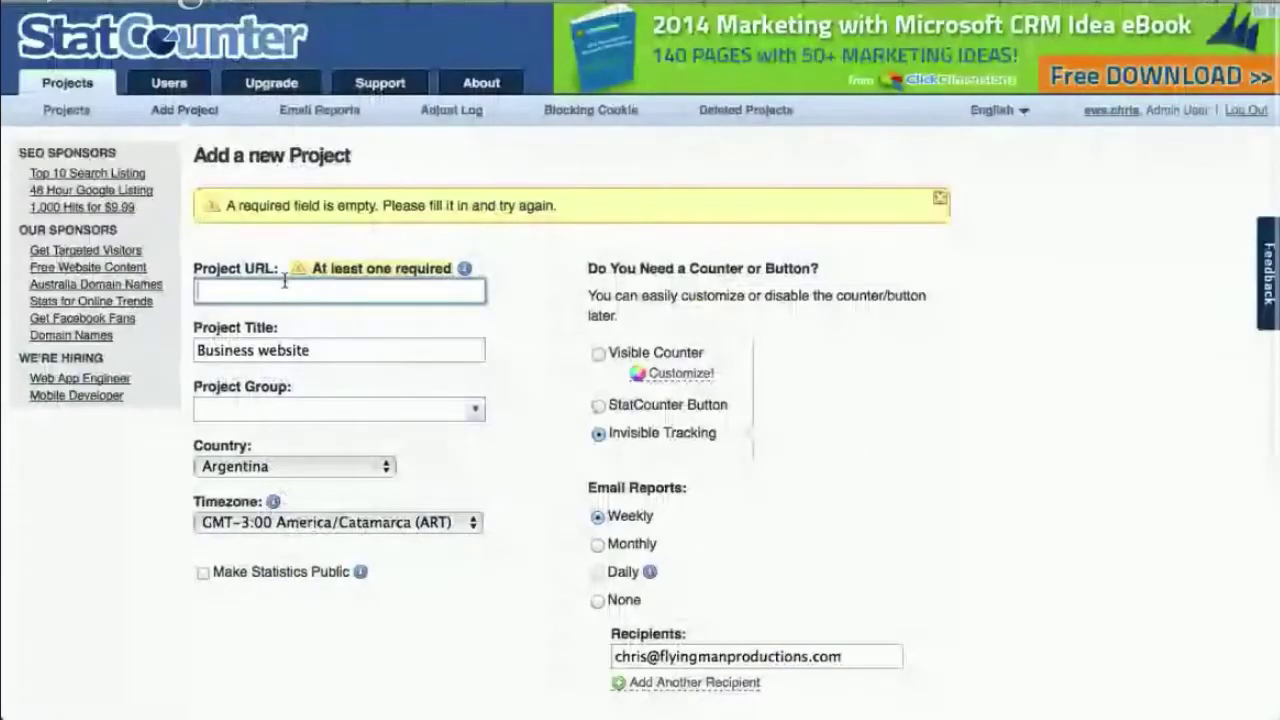
key(ctrl+v)
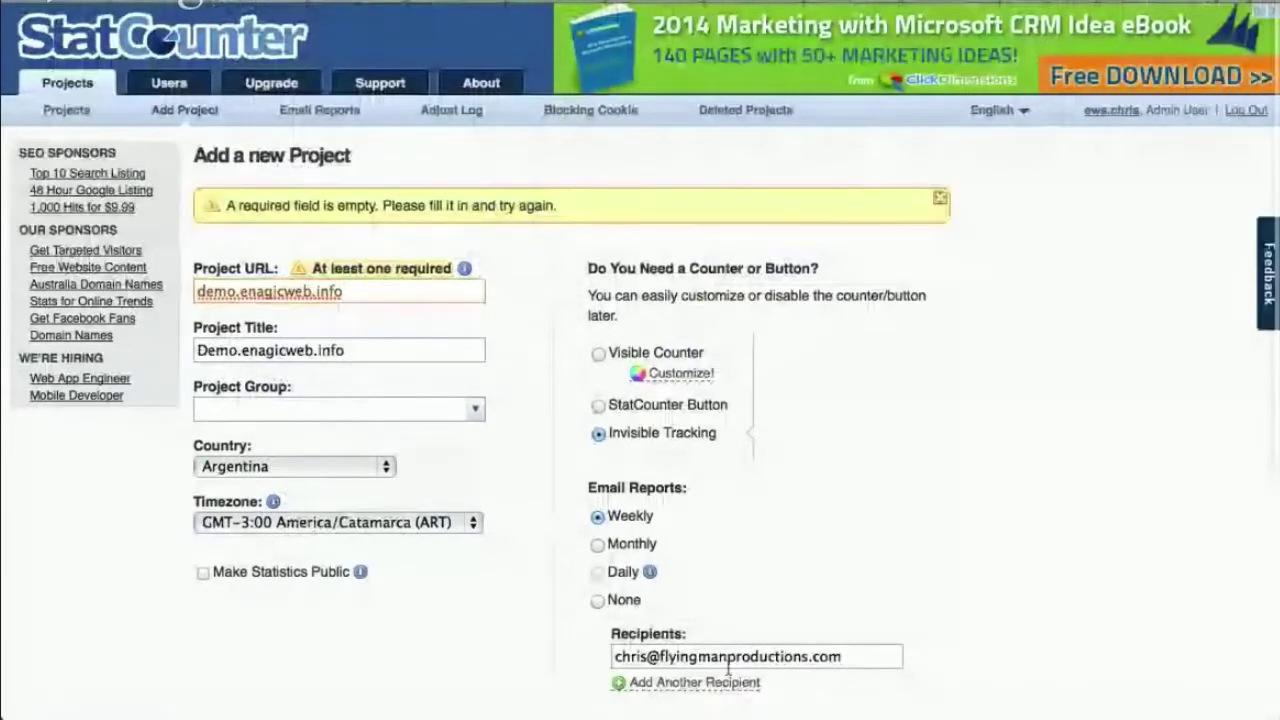
Step: Add the project and open the Default Installation Guide for its tracking code
scroll(872, 483, down, 5)
click(670, 394)
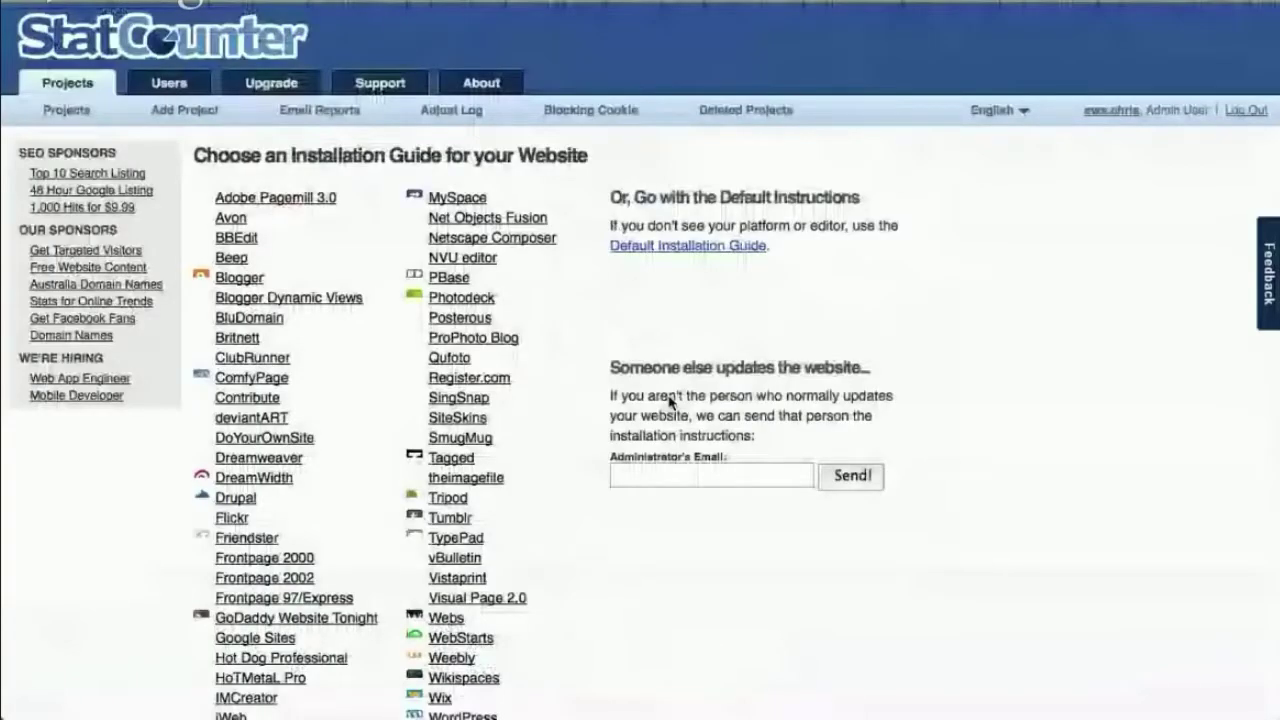
drag(669, 401, 717, 251)
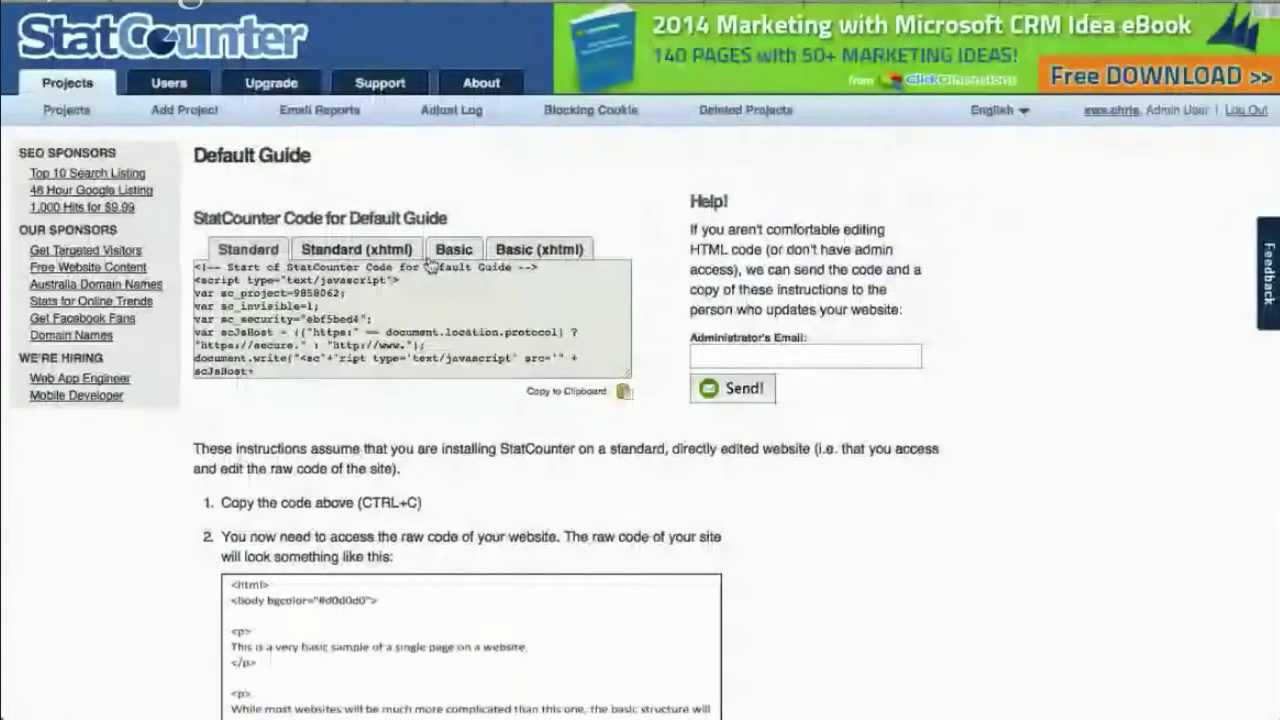
Step: Show the Basic version of the StatCounter tracking code and copy it
click(459, 254)
click(200, 268)
key(super+c)
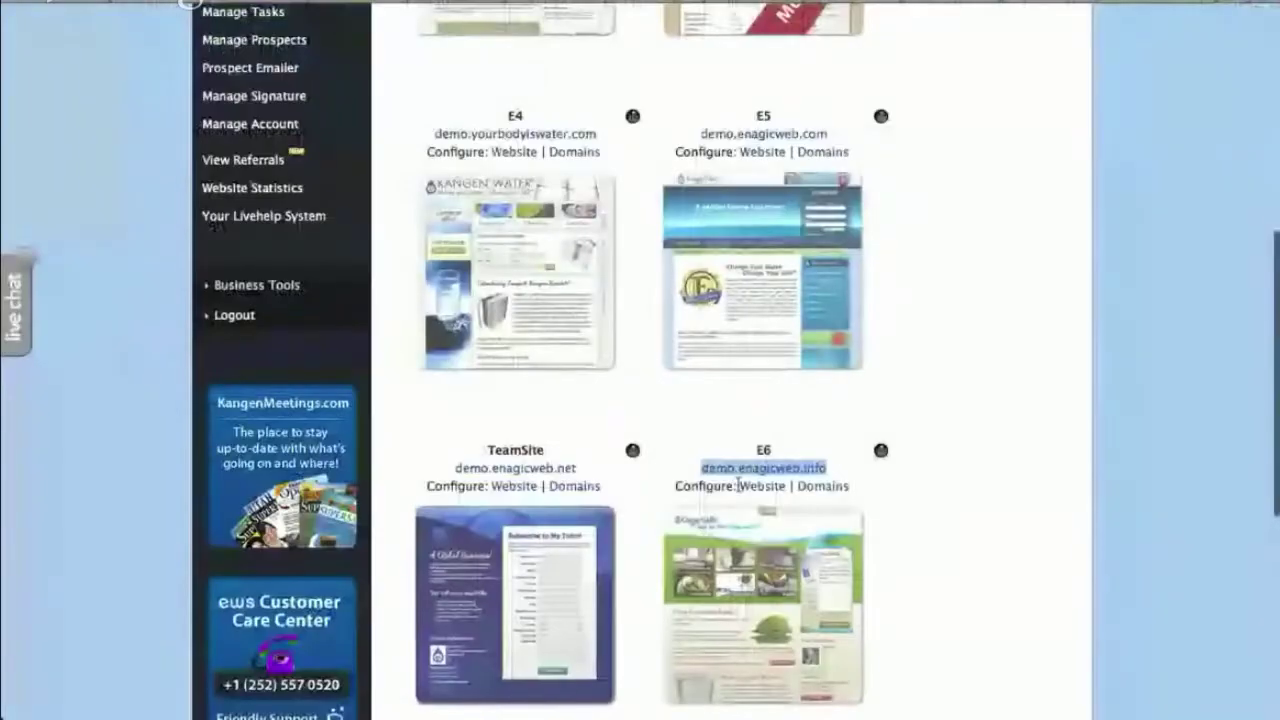
Step: Return to the backoffice's website list and open the configuration of the E6 website
scroll(745, 480, up, 3)
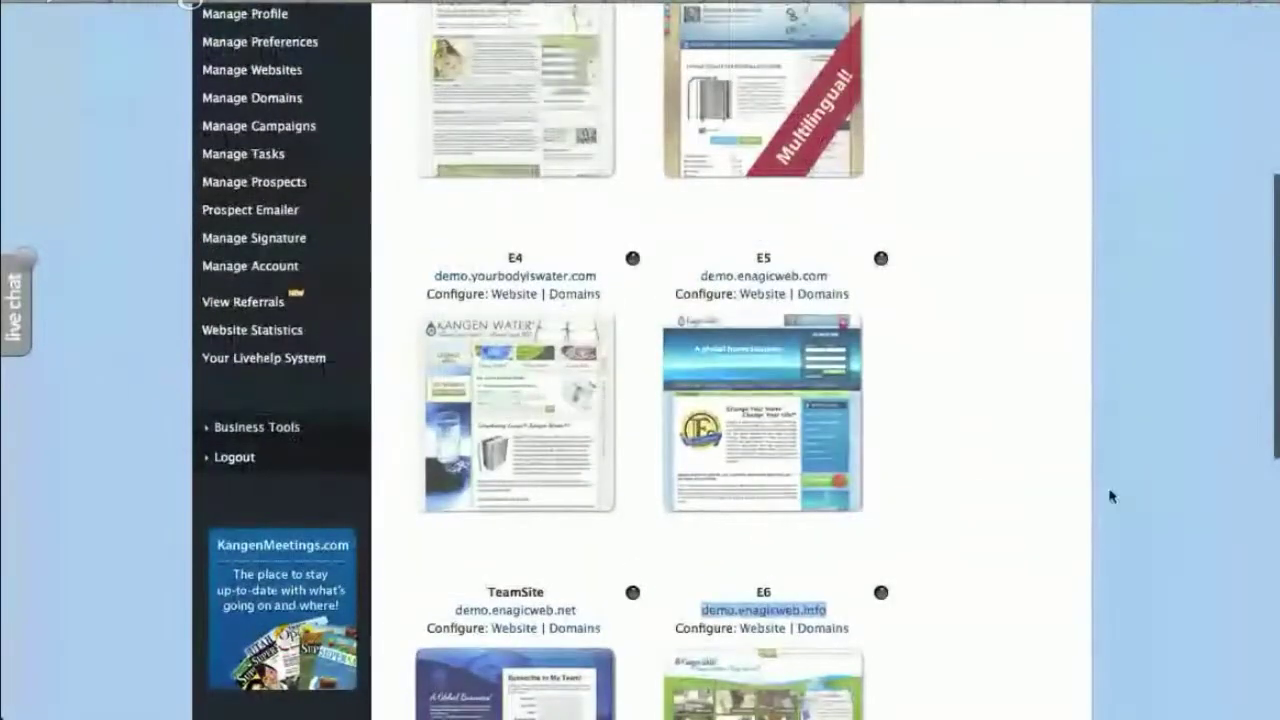
scroll(975, 408, down, 3)
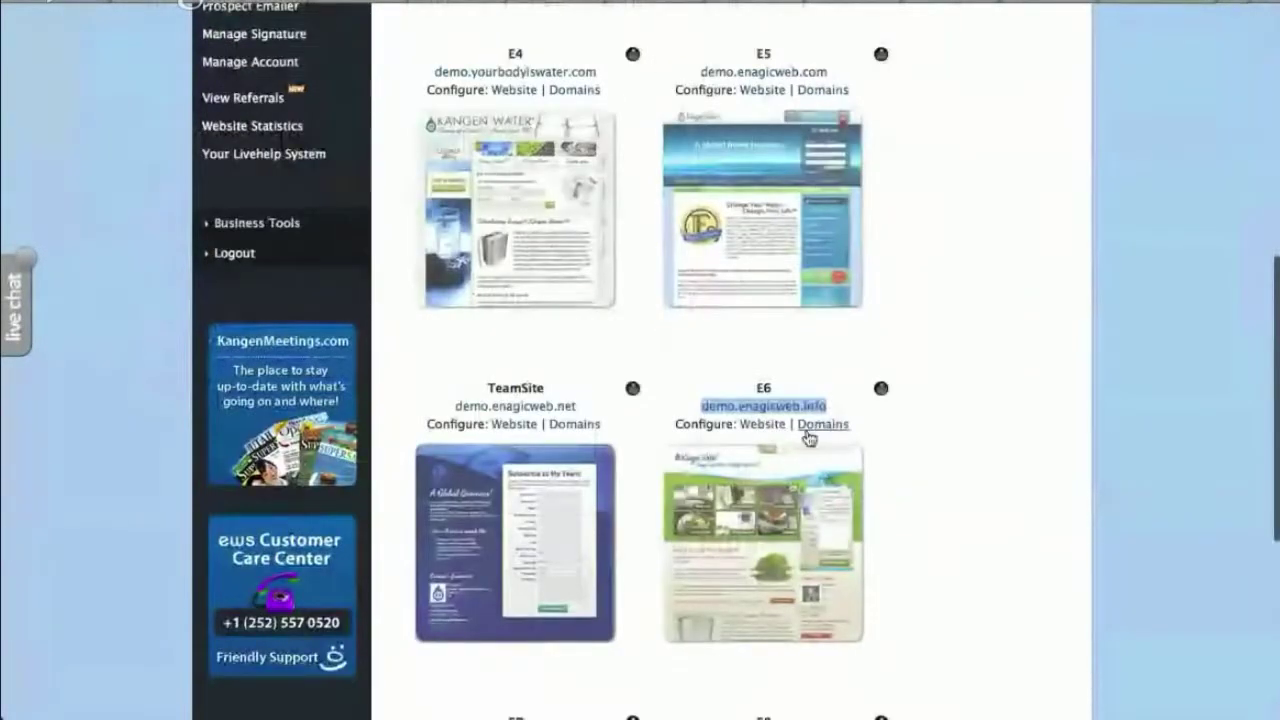
click(764, 425)
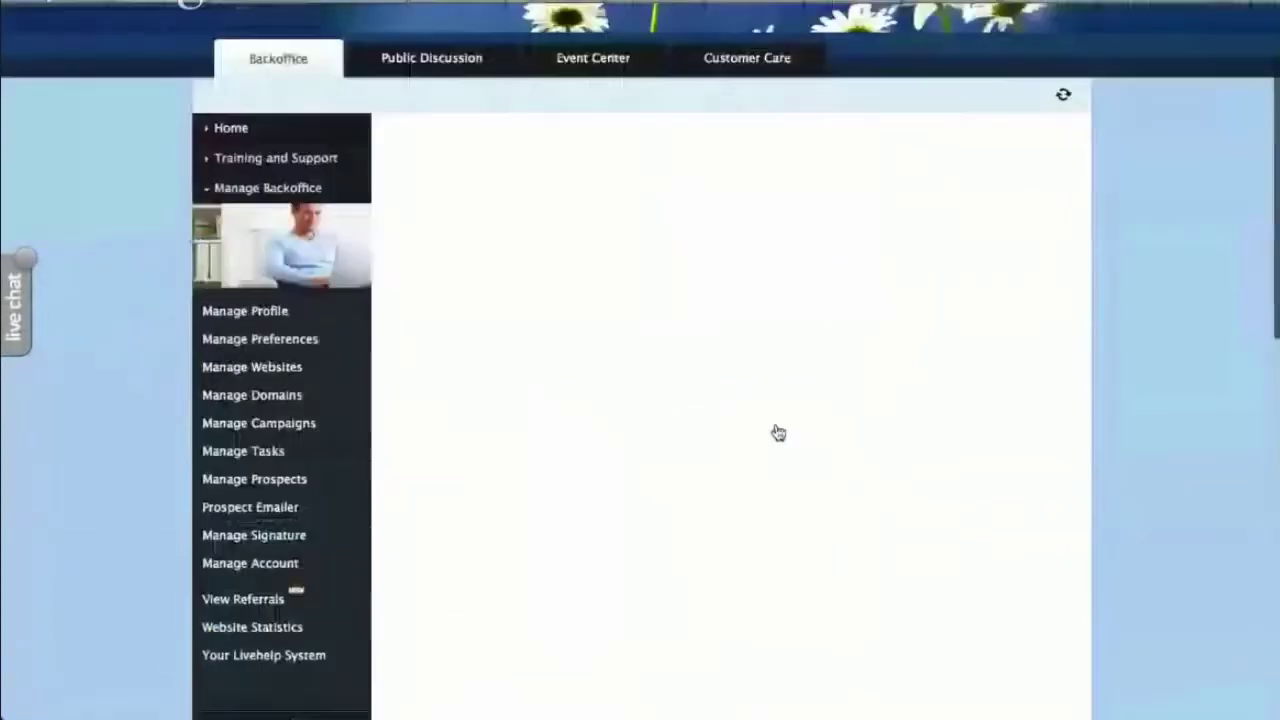
Step: Paste the copied tracking code as the E6 website's Stat Counter Code and submit the website content form
scroll(772, 432, down, 3)
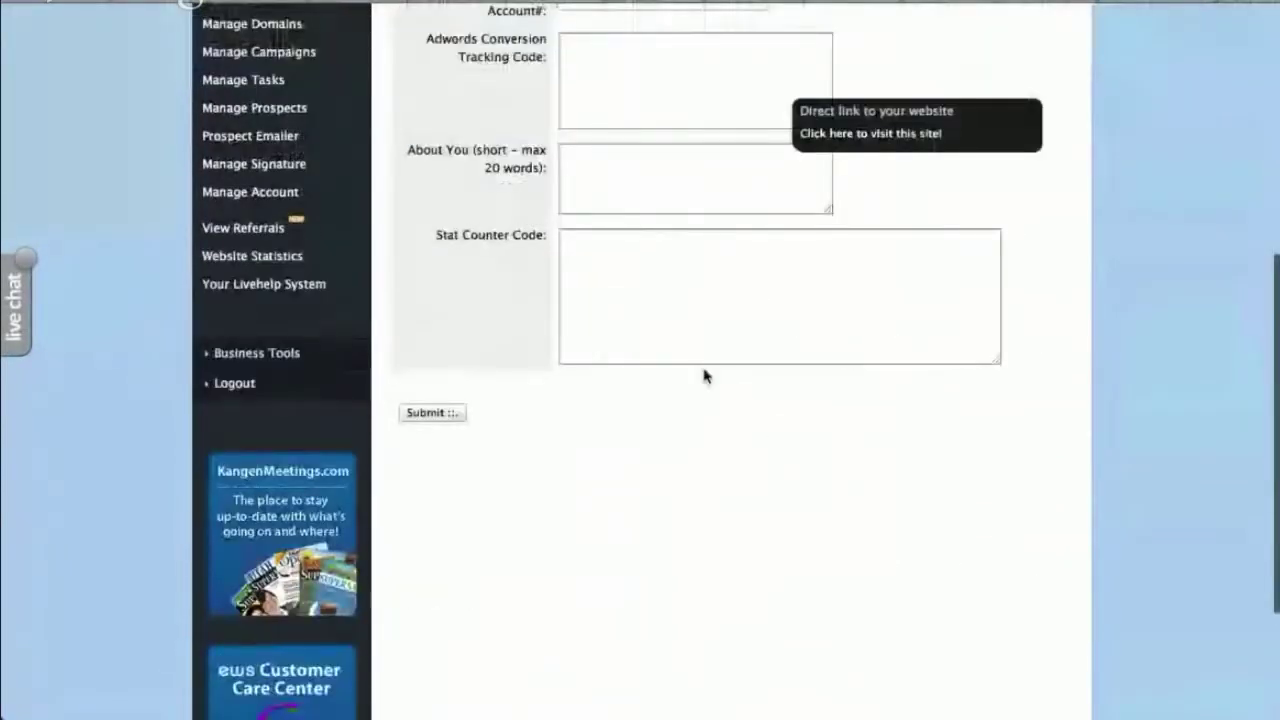
click(704, 360)
key(super+v)
scroll(704, 360, up, 5)
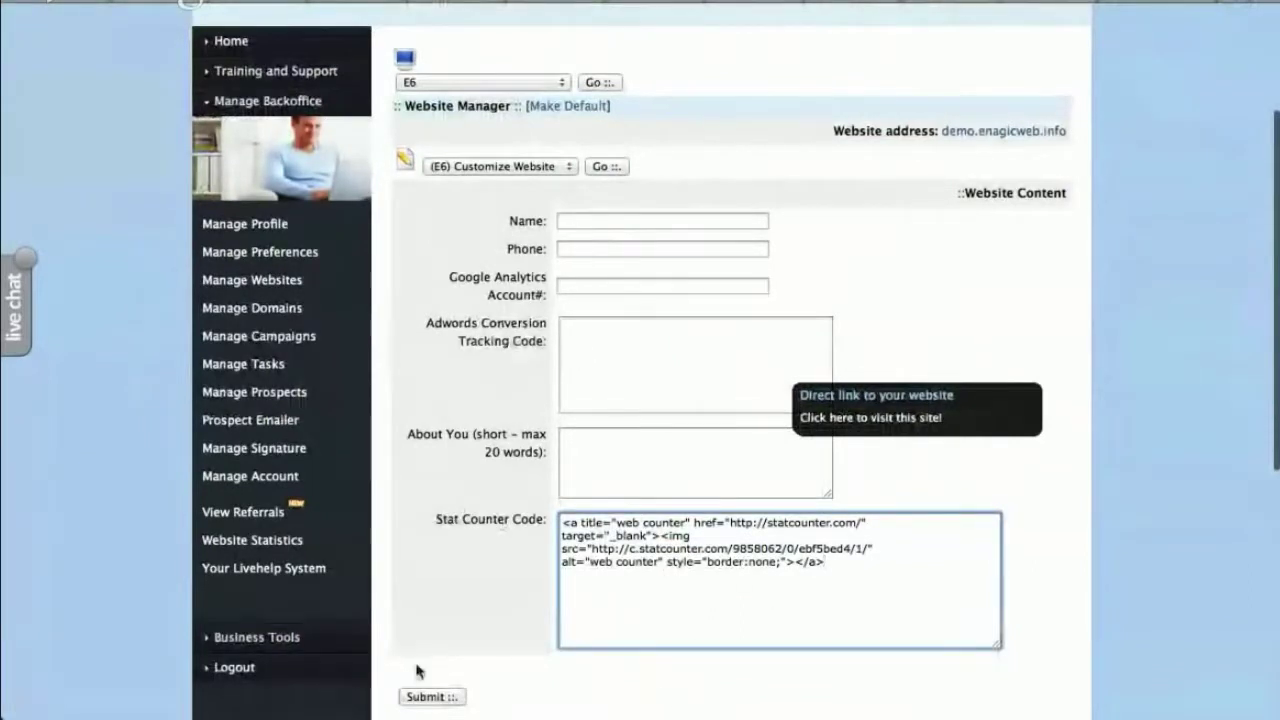
click(425, 696)
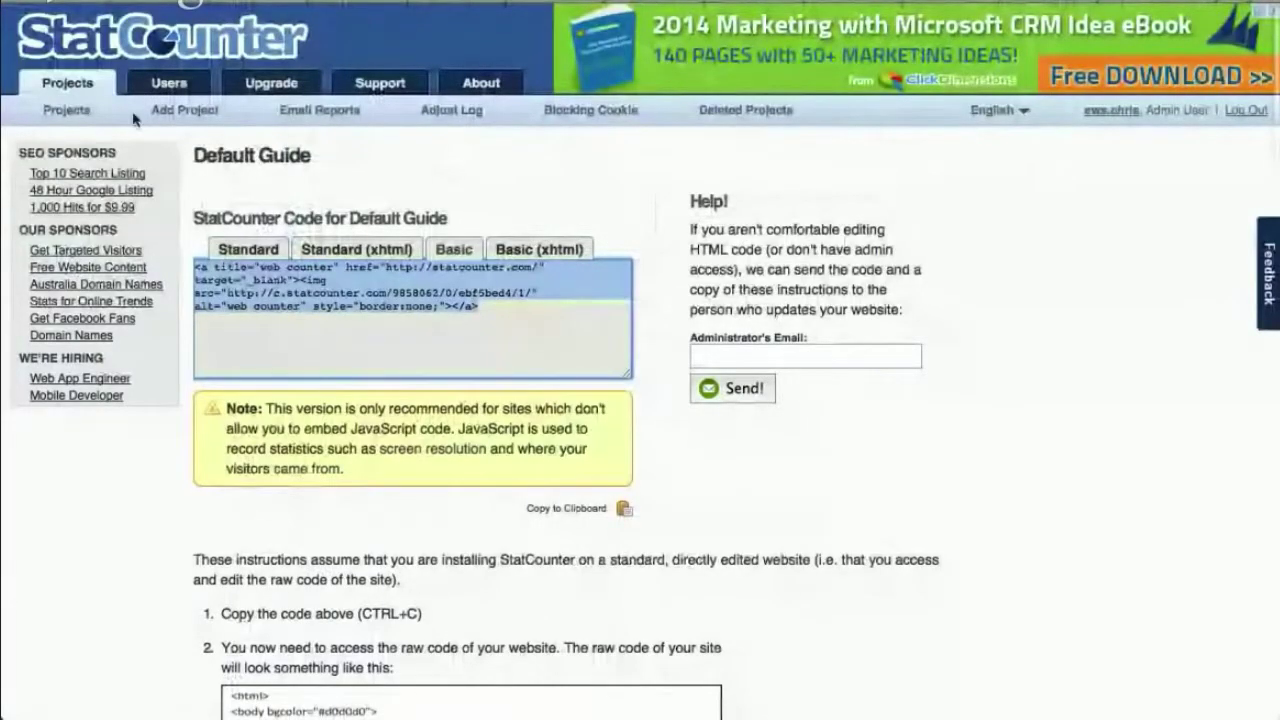
Step: Return to StatCounter, list the projects and open the statistics of the E2 Followup Site project
click(88, 114)
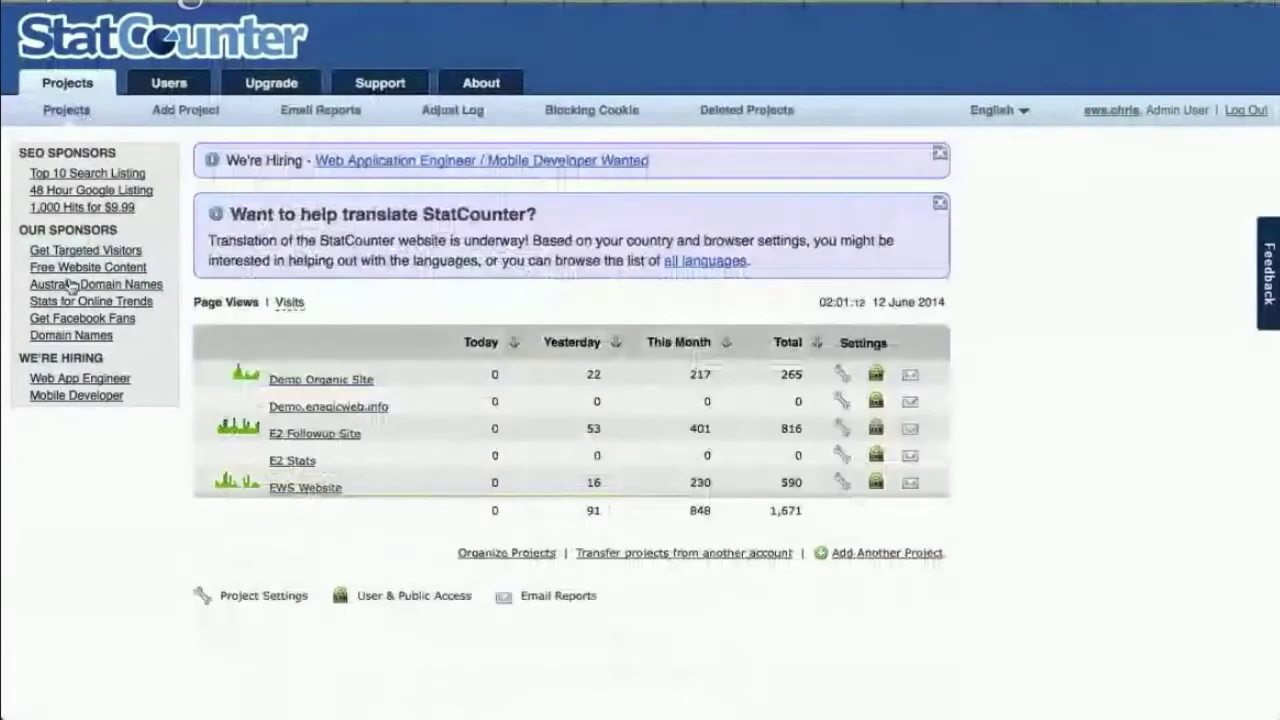
click(304, 433)
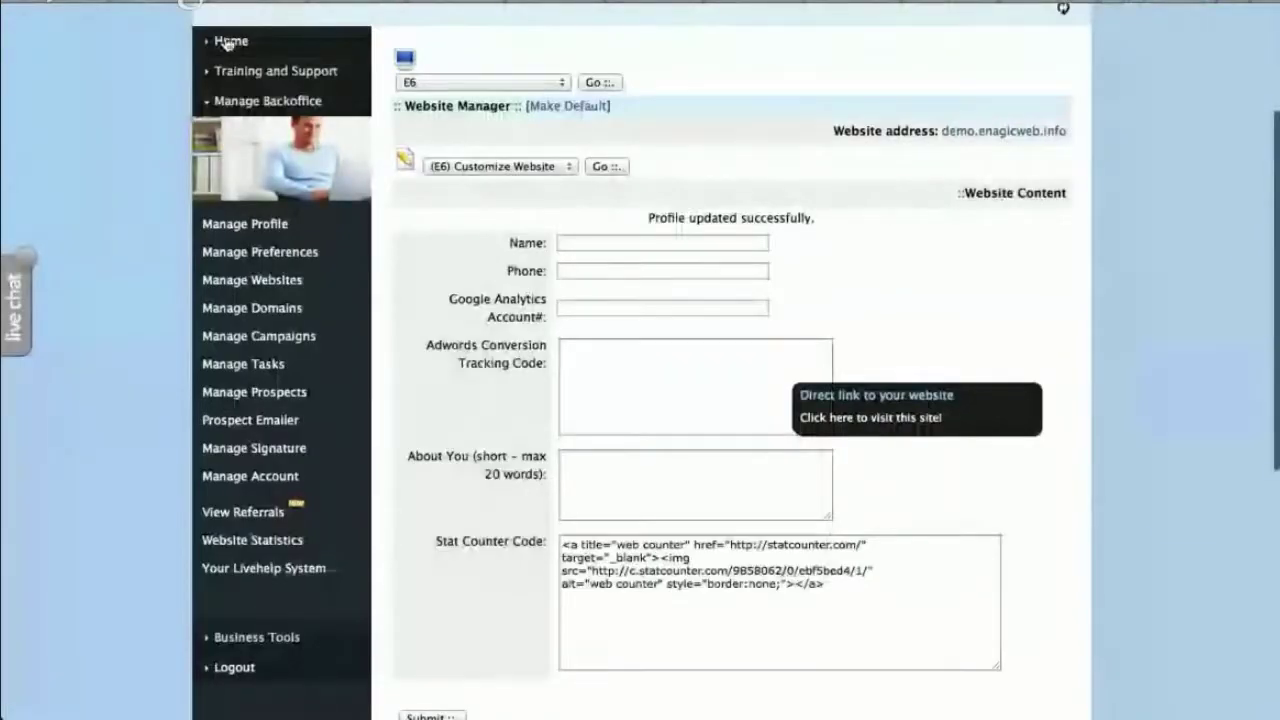
Step: Switch back to the backoffice and look over its home page with the prospects and websites overview
click(218, 40)
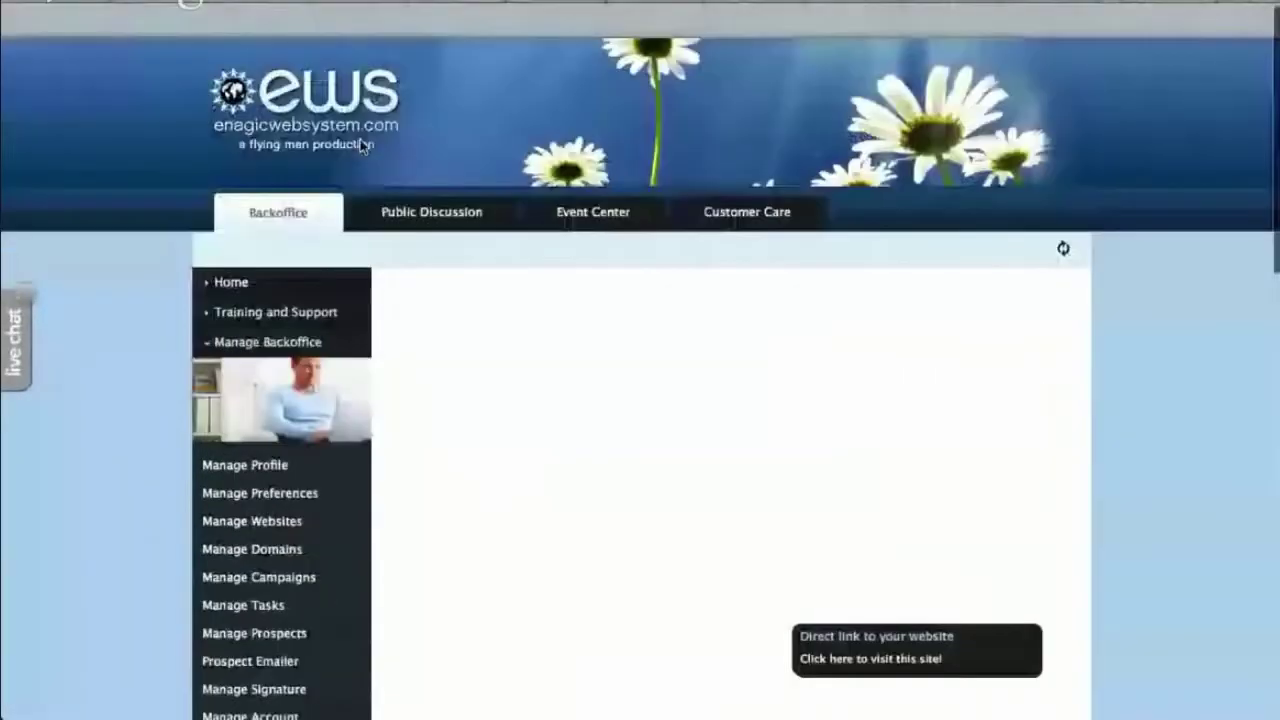
scroll(943, 423, down, 1)
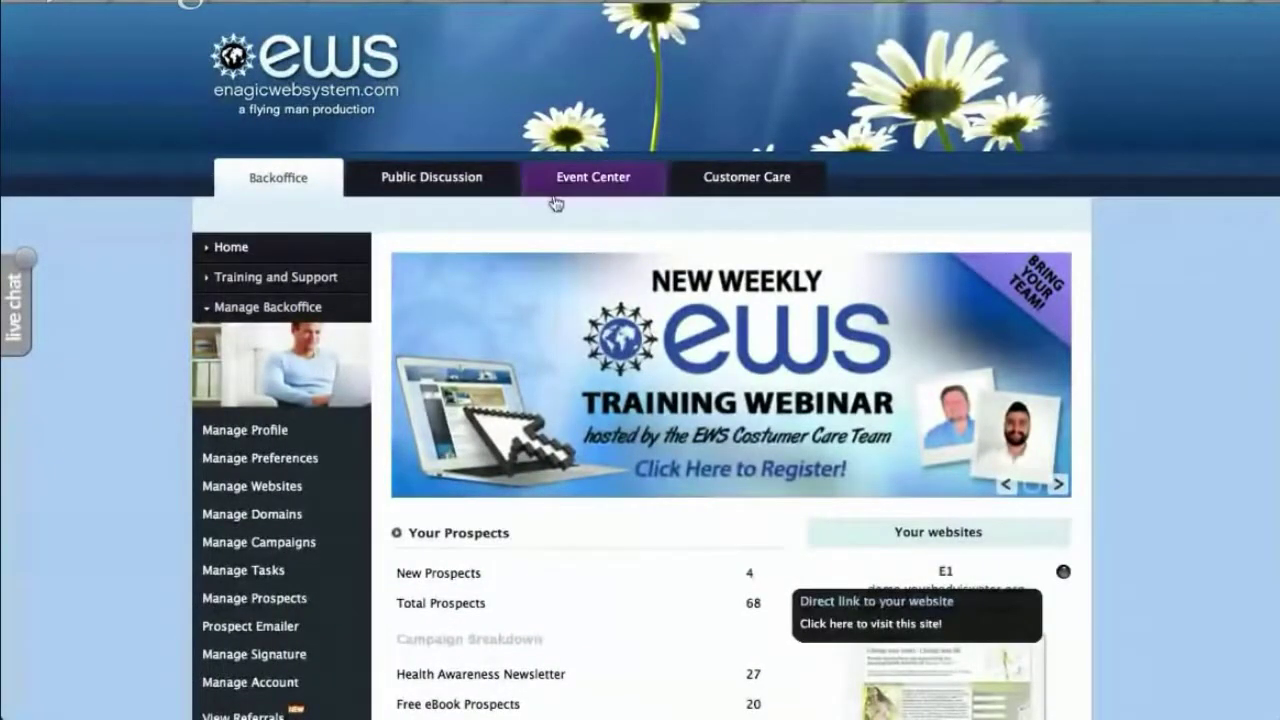
scroll(628, 355, down, 1)
scroll(1123, 336, up, 1)
scroll(1123, 337, down, 3)
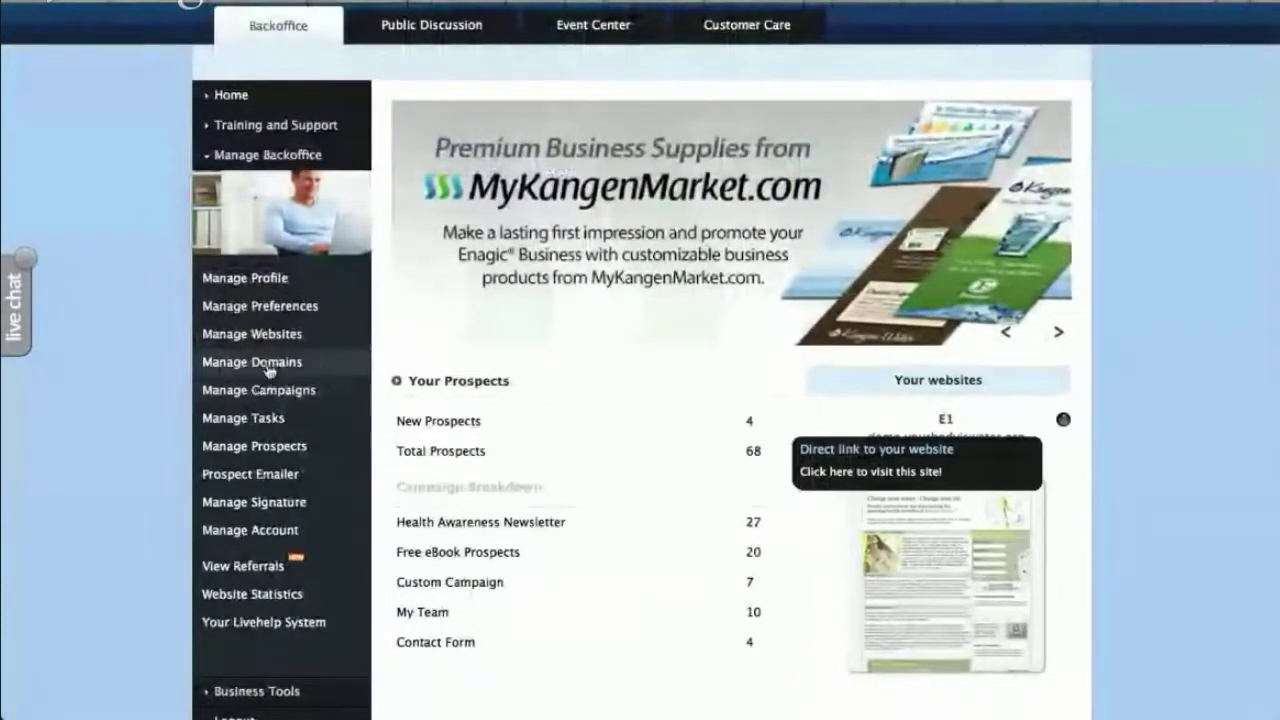
Step: Open the social media preferences and highlight the whole Message of the Day text
click(298, 306)
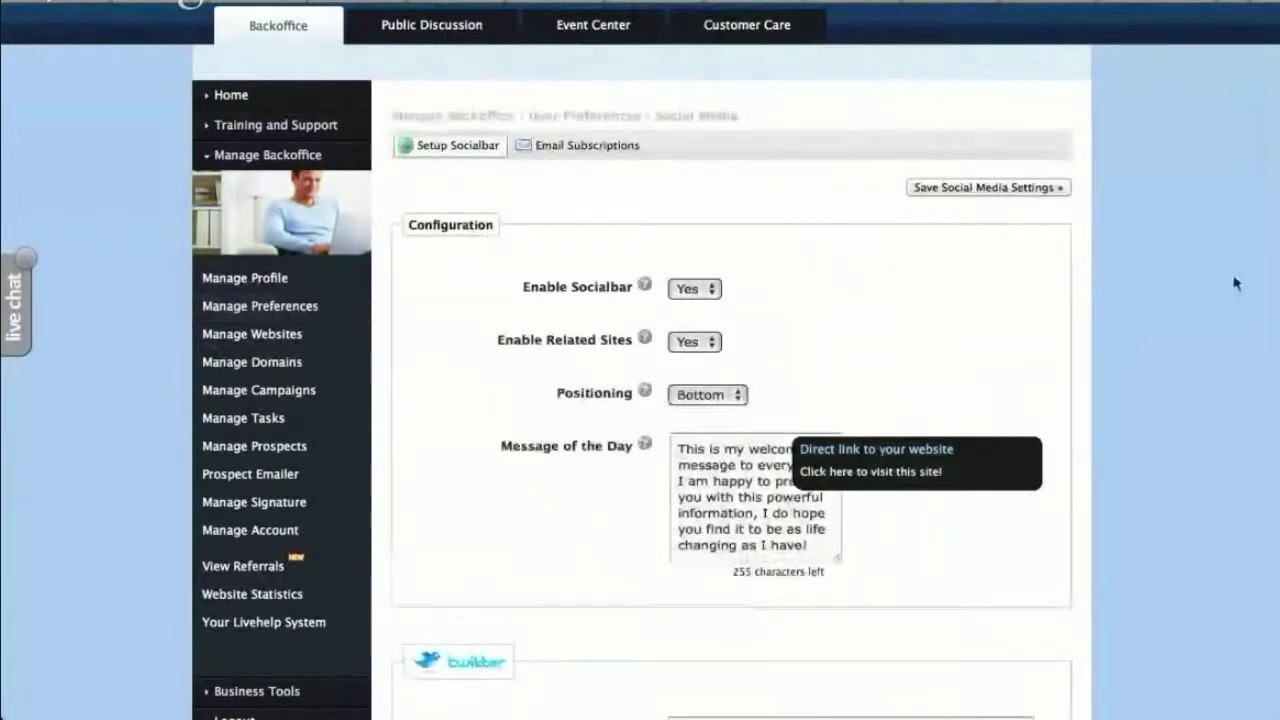
scroll(1150, 290, down, 2)
click(766, 449)
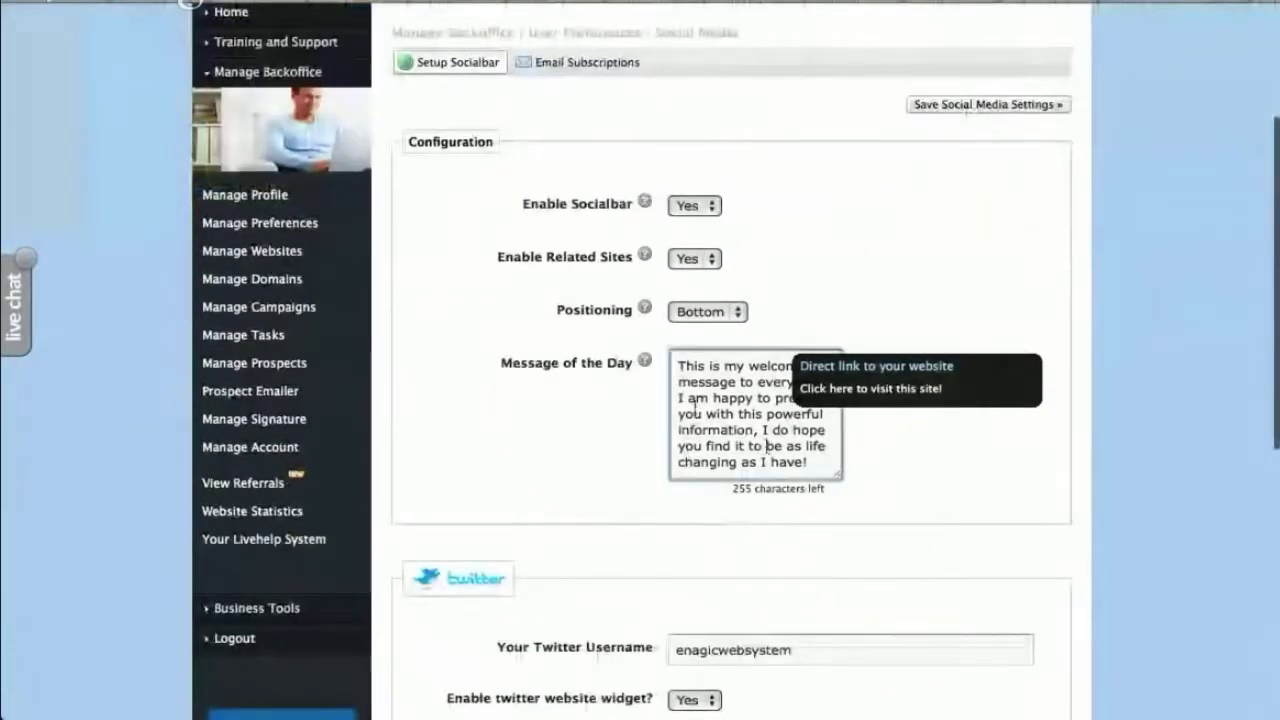
key(ctrl+a)
click(822, 470)
drag(822, 464, 628, 366)
Step: Compare the welcome message on the demo website's social bar with the Message of the Day in the backoffice preferences
click(963, 5)
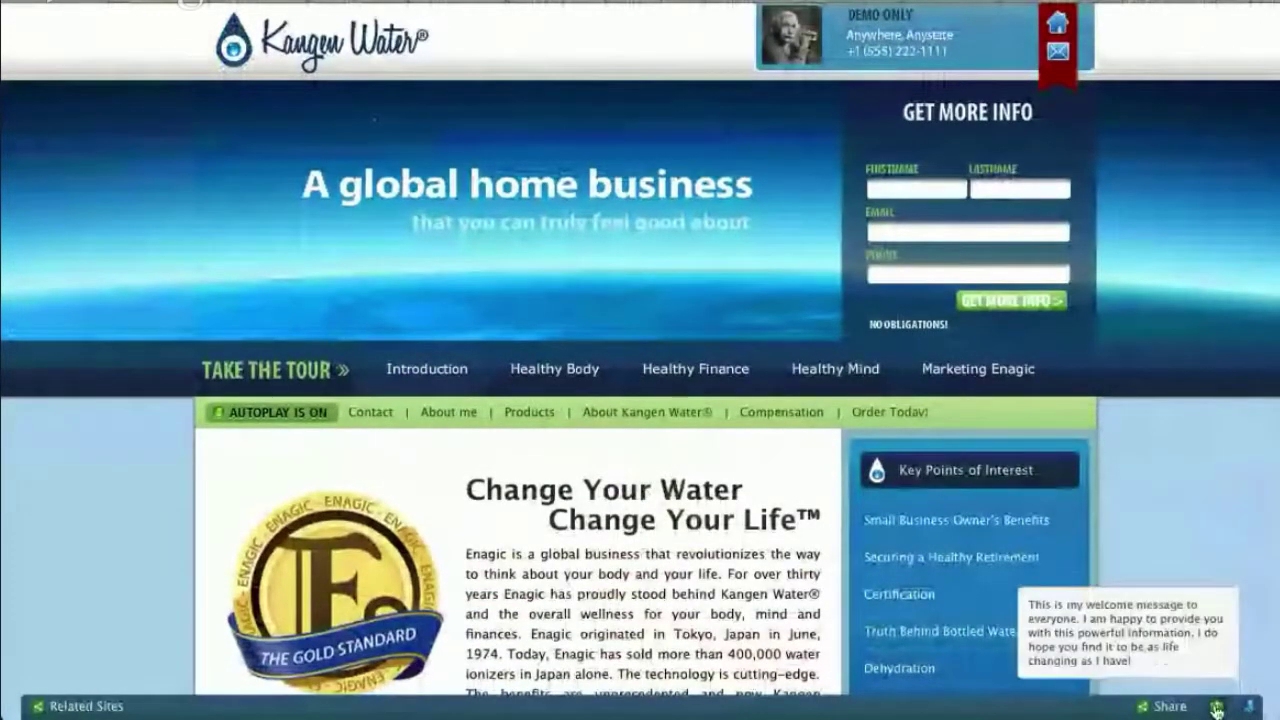
drag(1147, 668, 1025, 592)
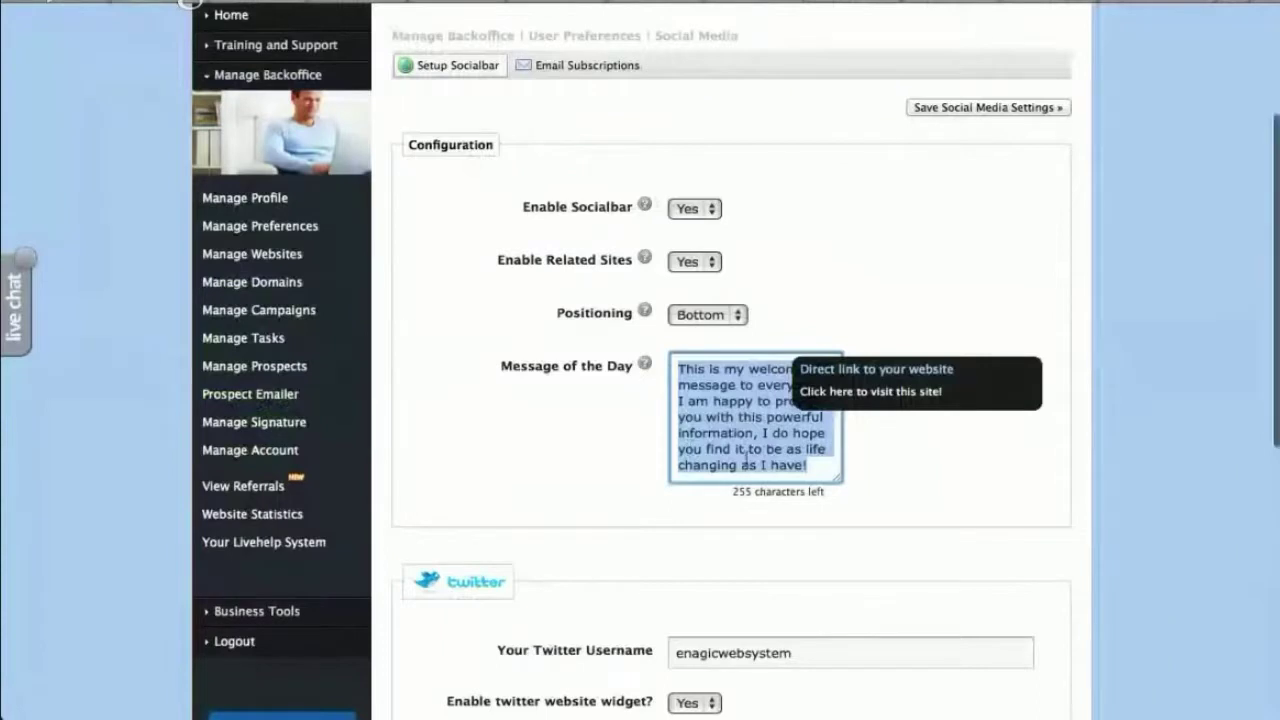
drag(812, 468, 623, 320)
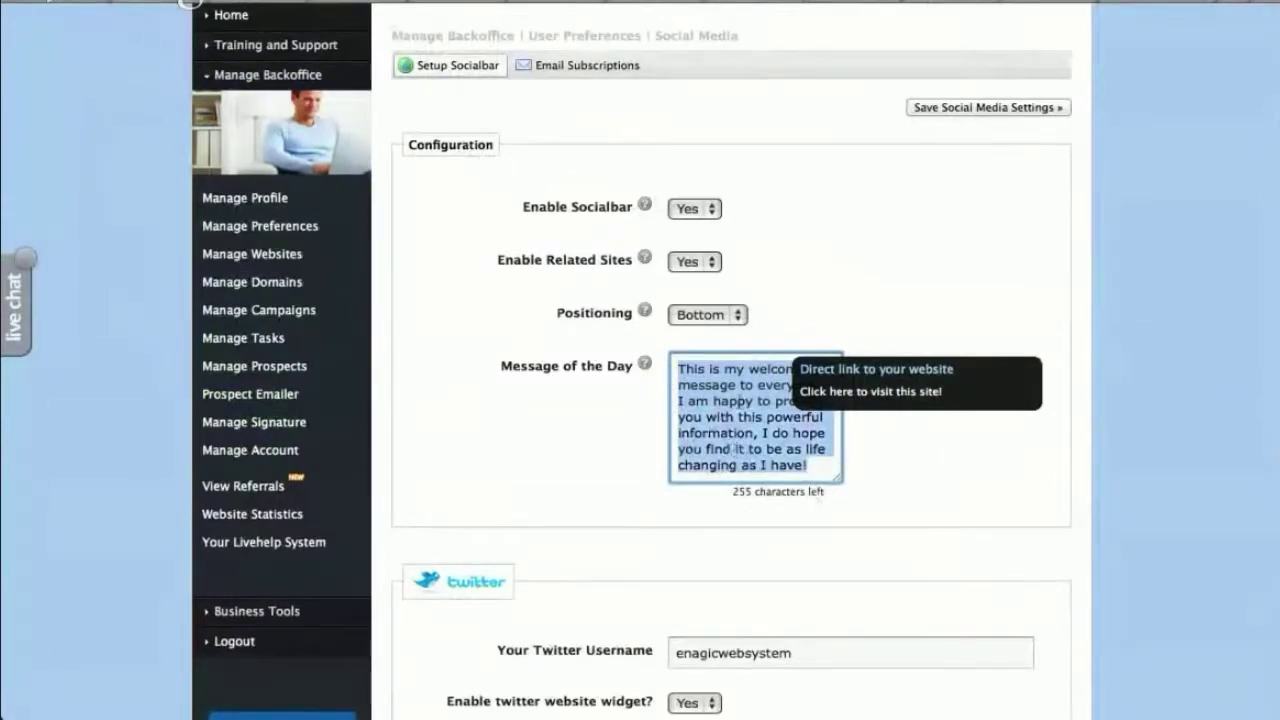
drag(815, 462, 653, 342)
click(714, 494)
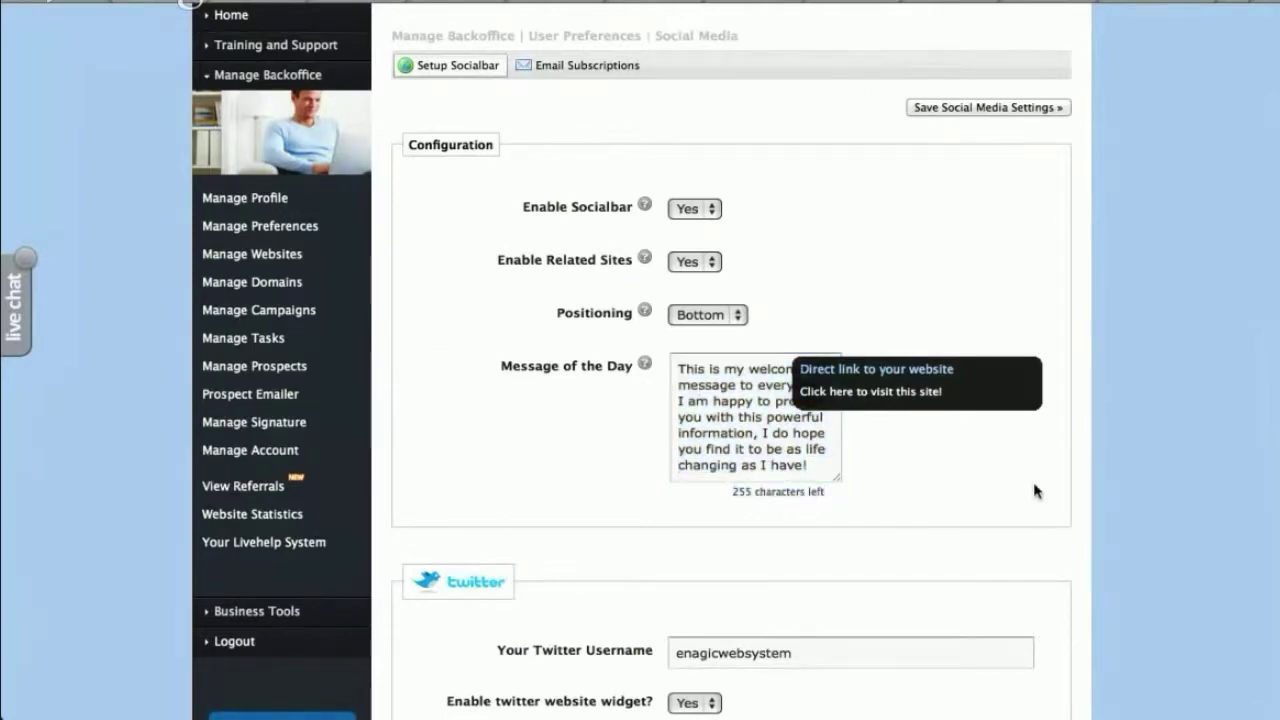
Step: Look through the Twitter and Facebook sections of the social media preferences and return to the page start
scroll(1035, 490, down, 10)
scroll(1108, 537, up, 8)
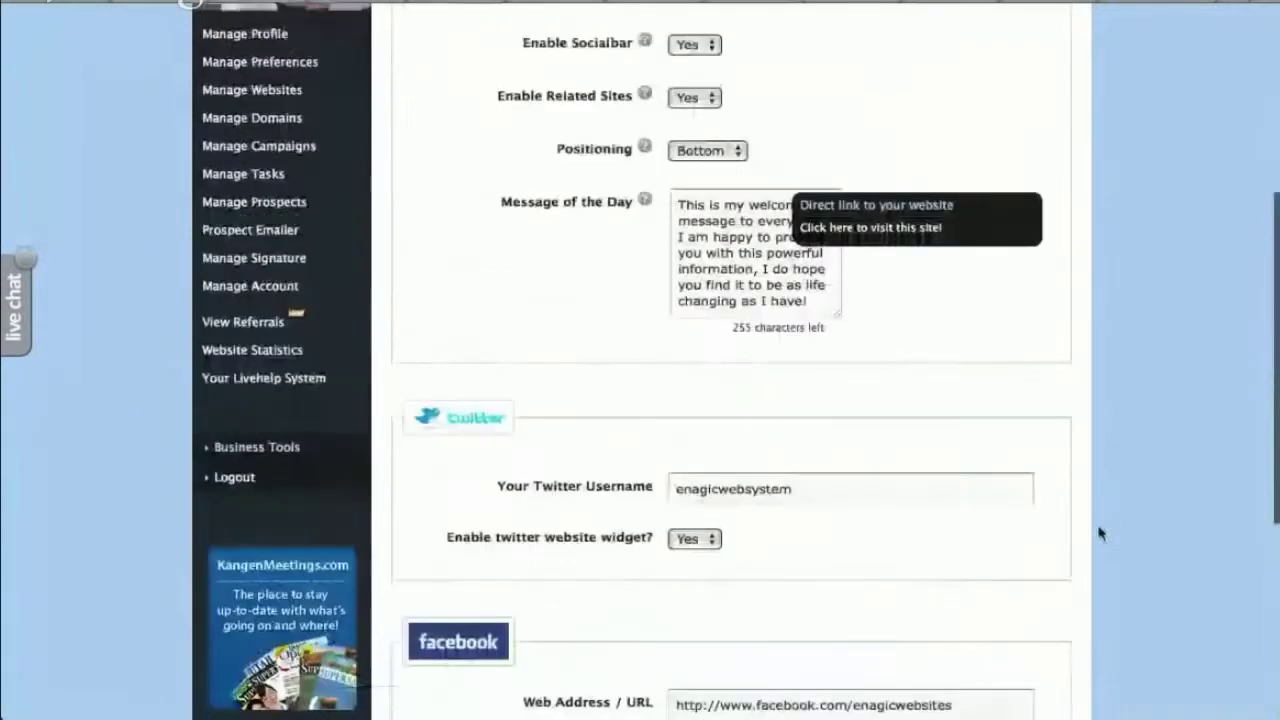
scroll(978, 476, up, 5)
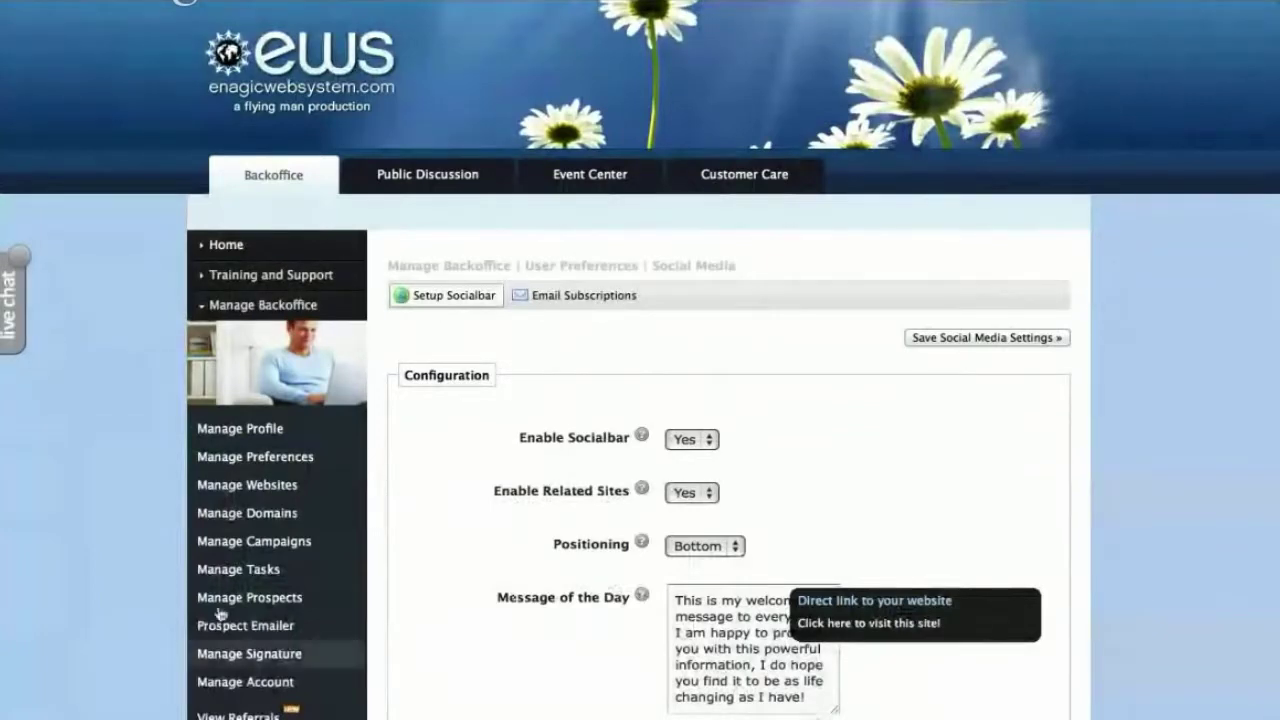
Step: Open the campaign management page and view the details of the Health Awareness Newsletter campaign
click(224, 550)
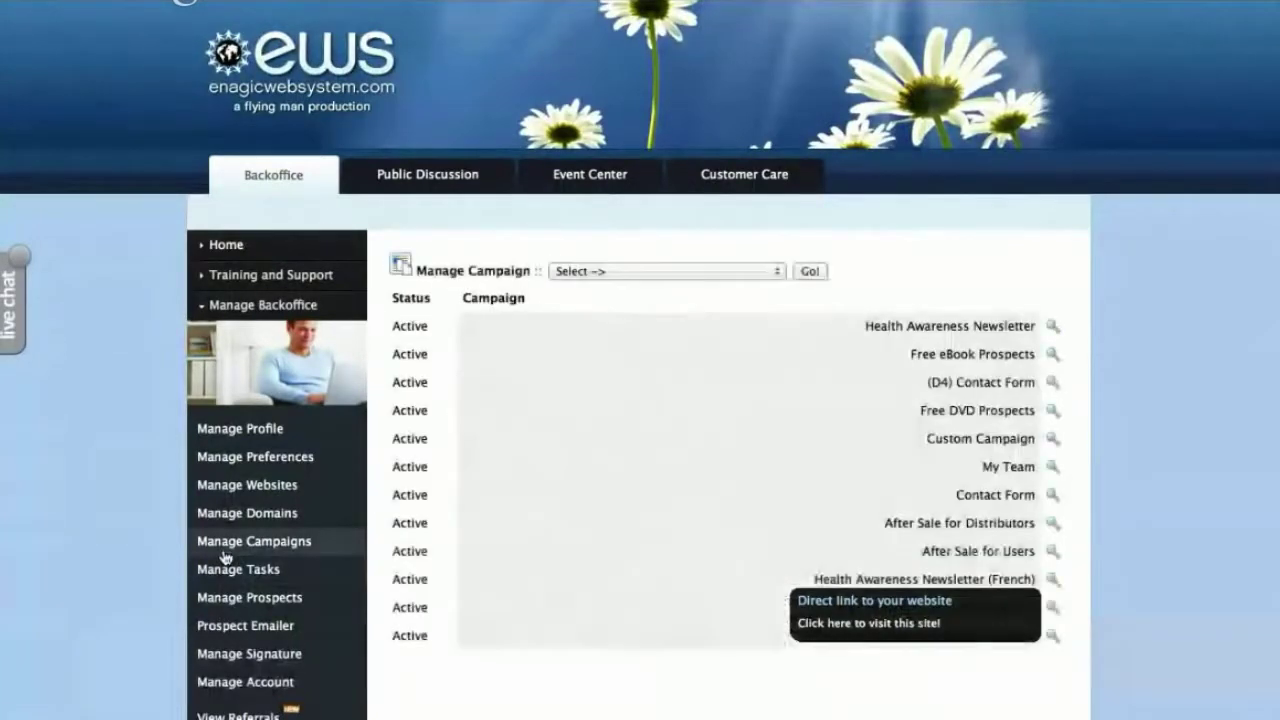
scroll(1130, 381, down, 1)
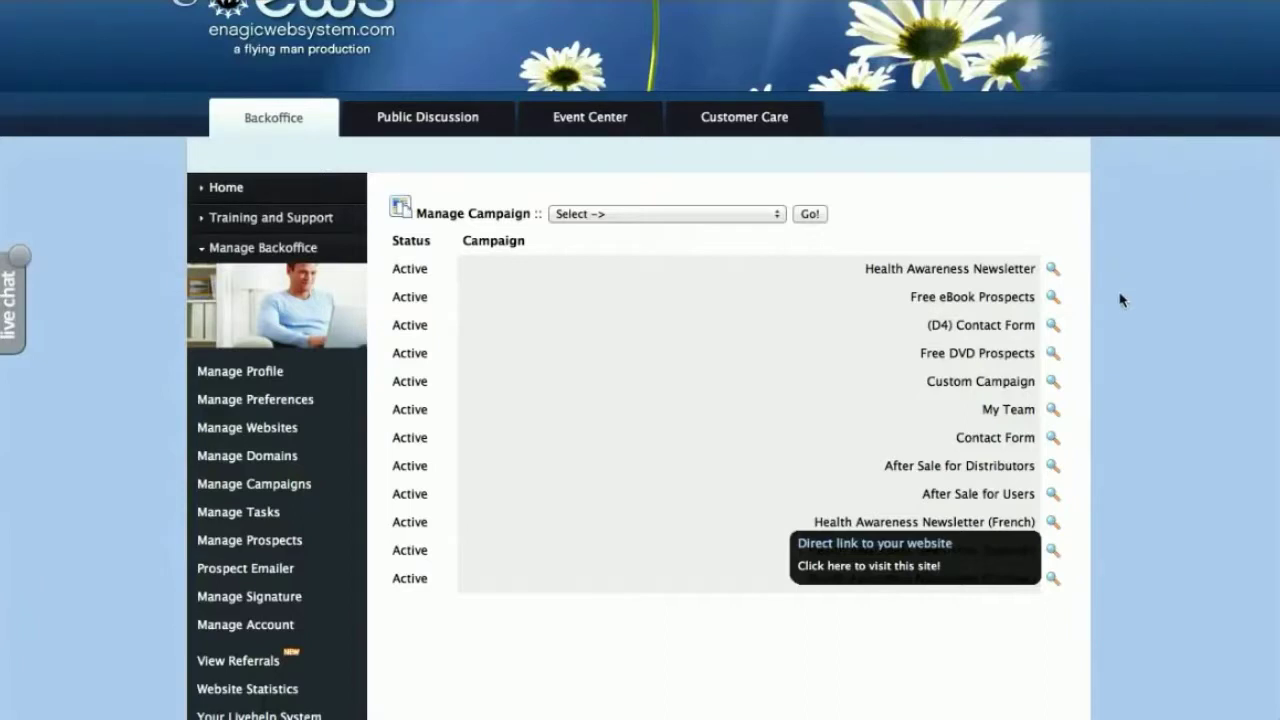
click(1056, 270)
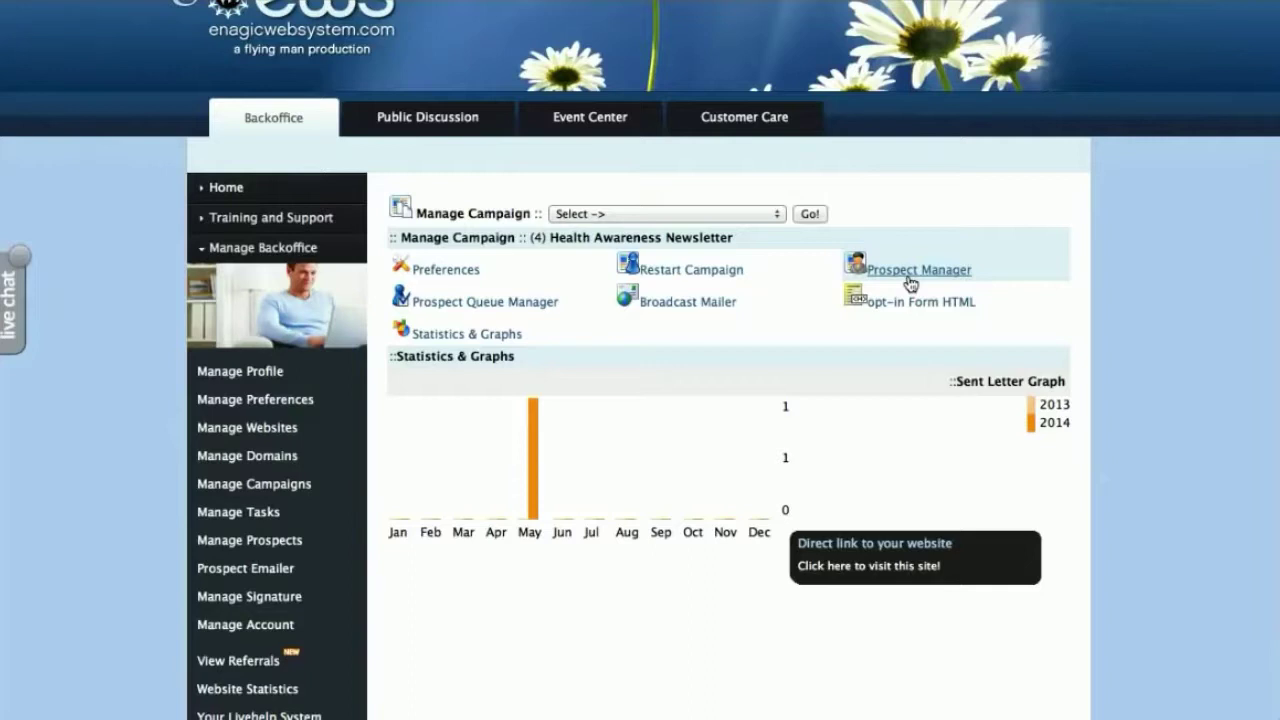
Step: Return to the backoffice home page and open the GoDaddy website in a blank browser page
click(222, 186)
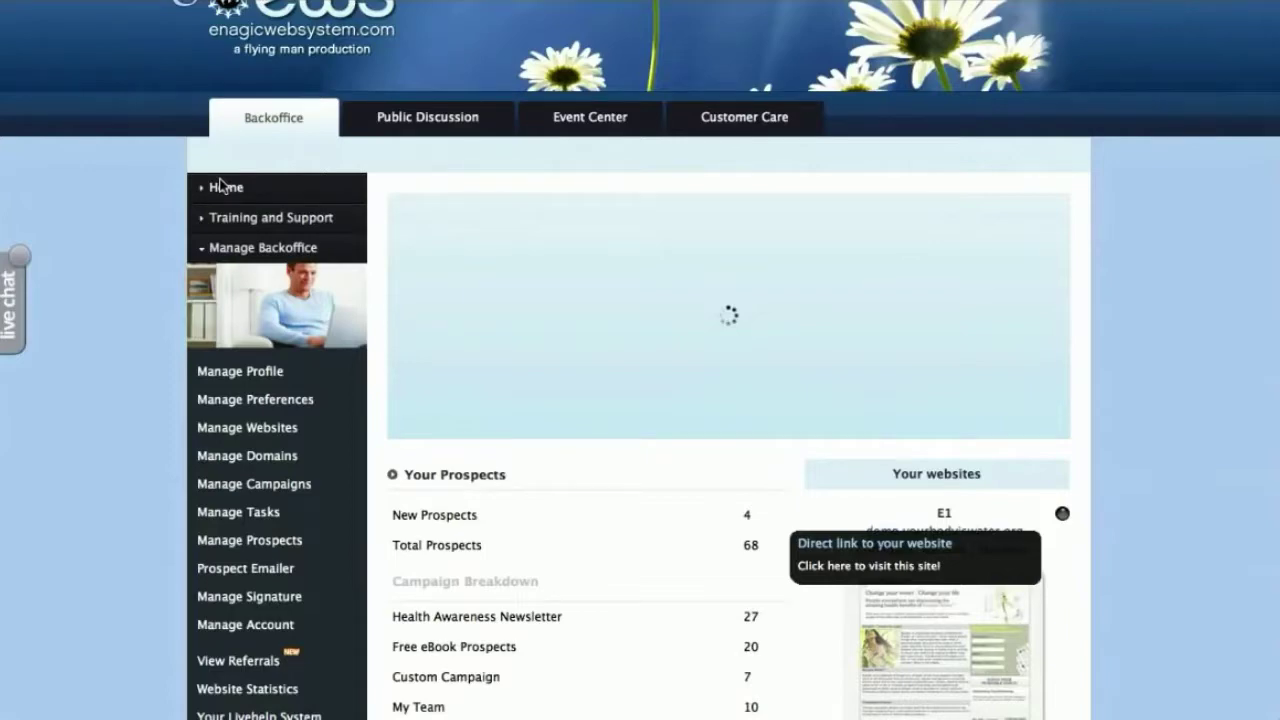
click(222, 186)
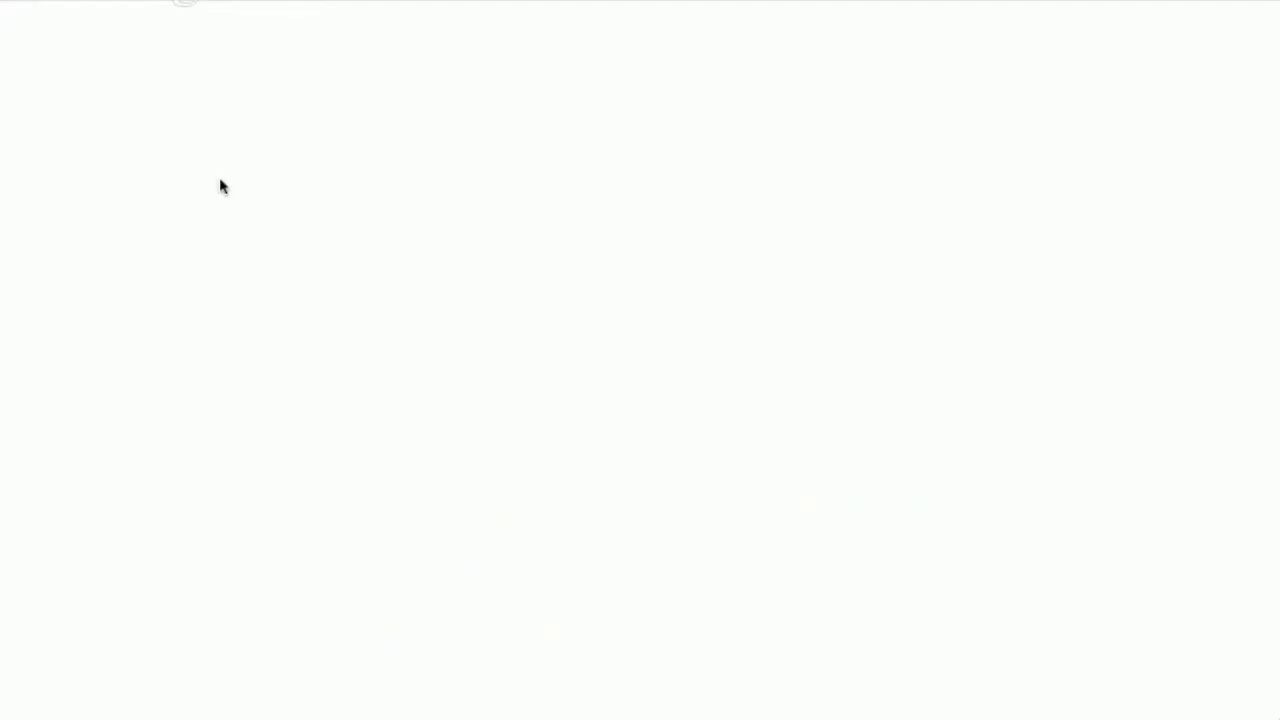
text(gpa)
key(BackSpace)
key(BackSpace)
key(BackSpace)
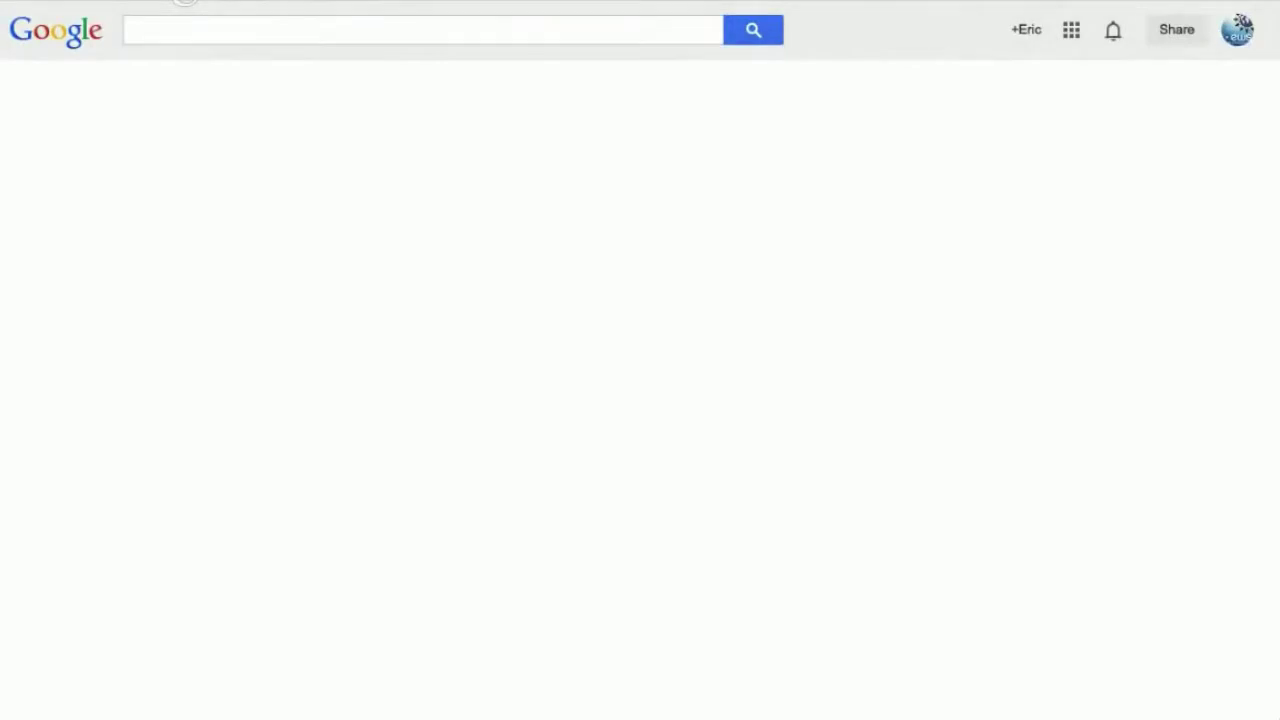
key(Return)
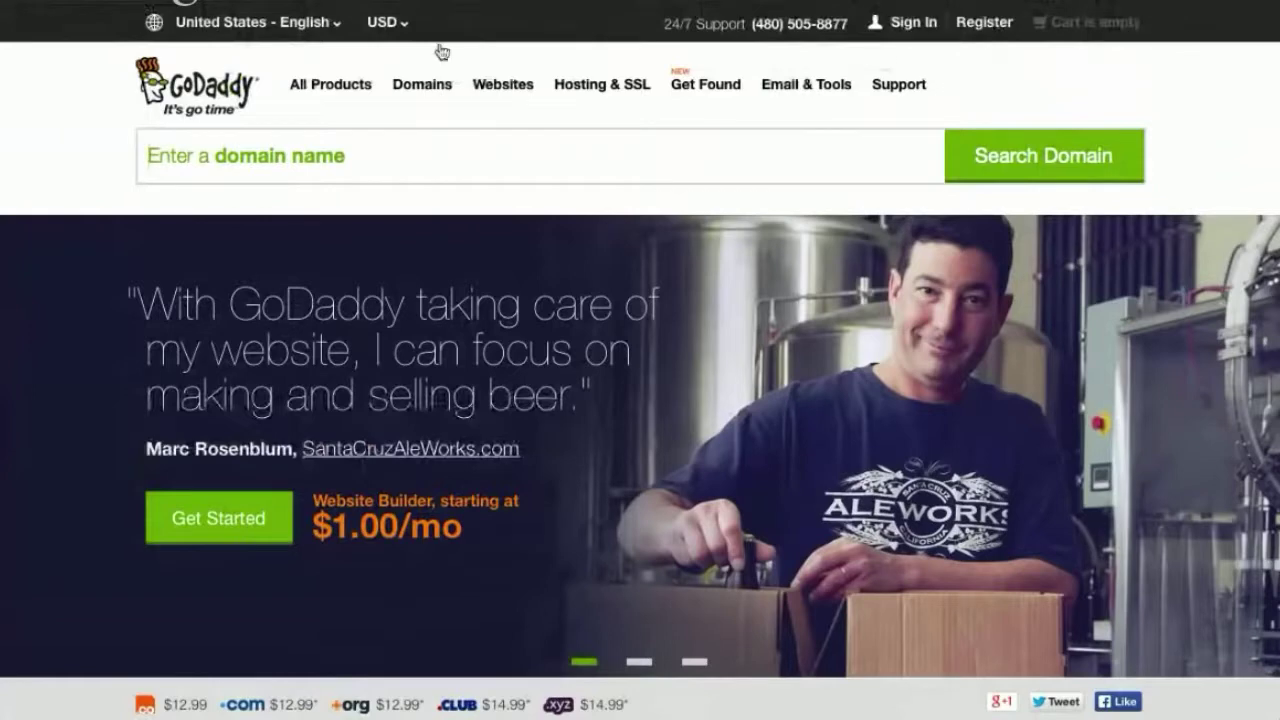
Step: Open GoDaddy's Domain Search page and place the cursor in the domain name field
mouse_move(423, 80)
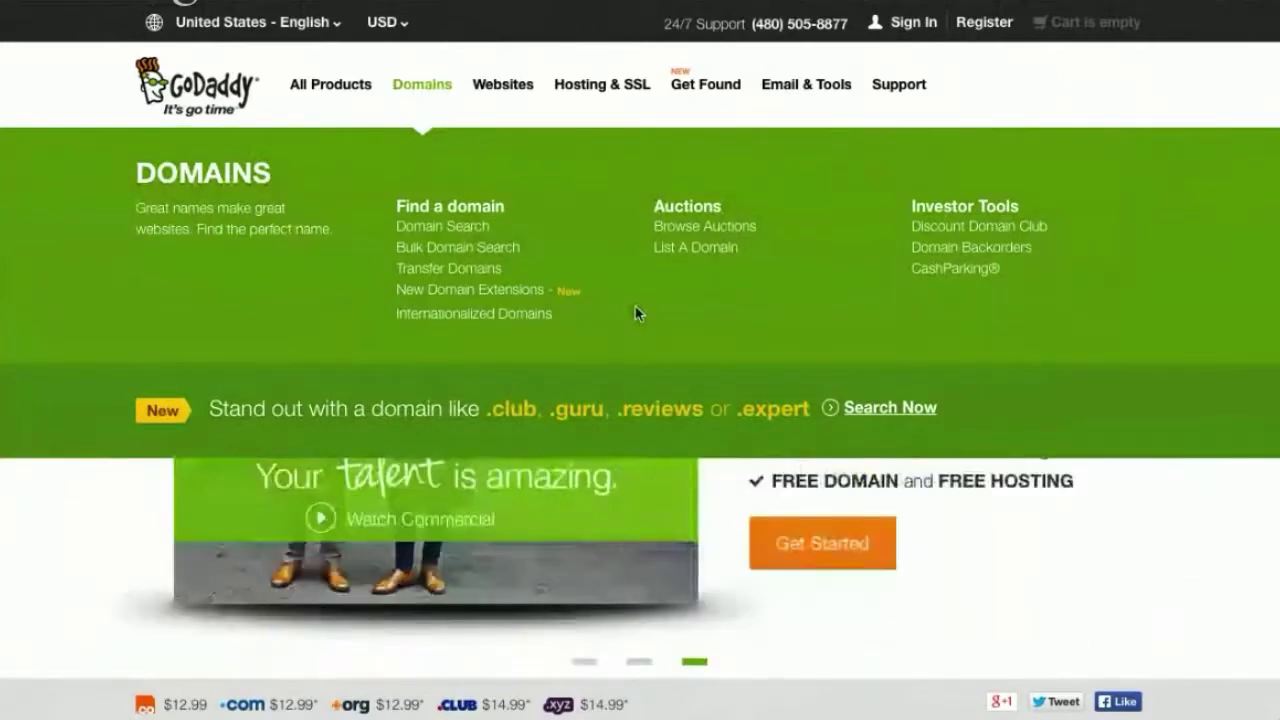
click(447, 229)
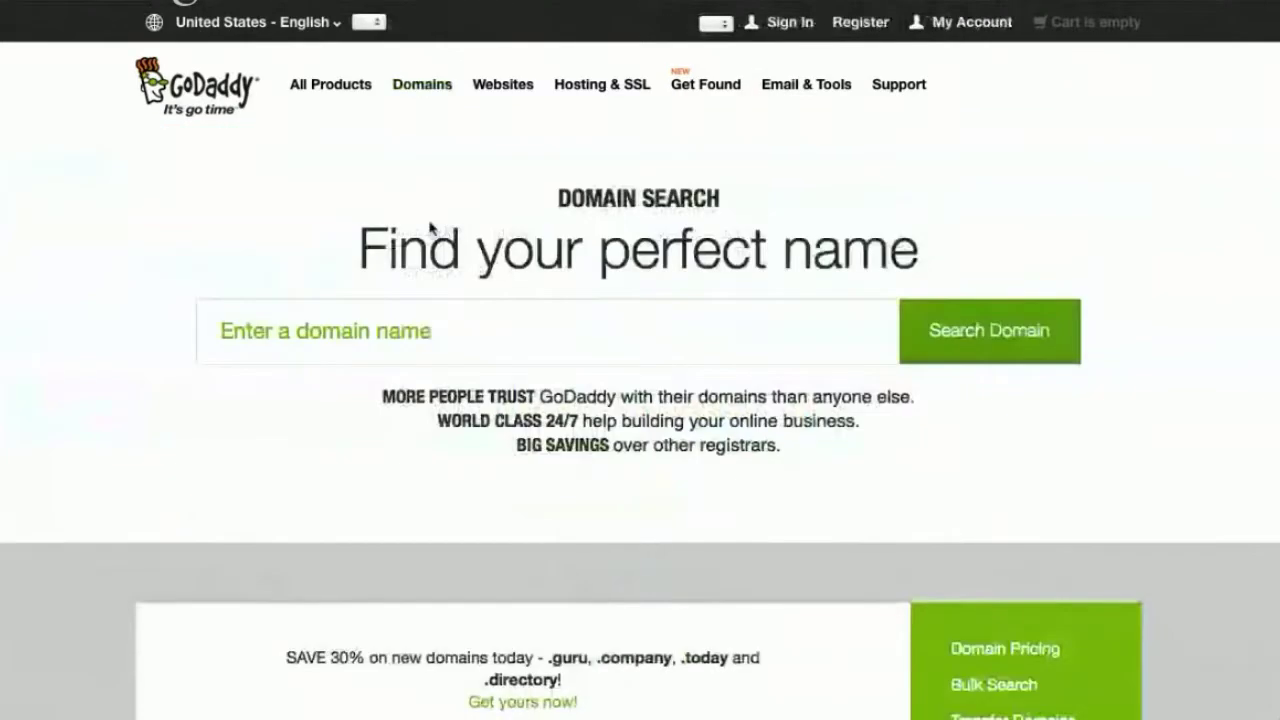
scroll(1190, 338, down, 1)
scroll(1190, 338, down, 2)
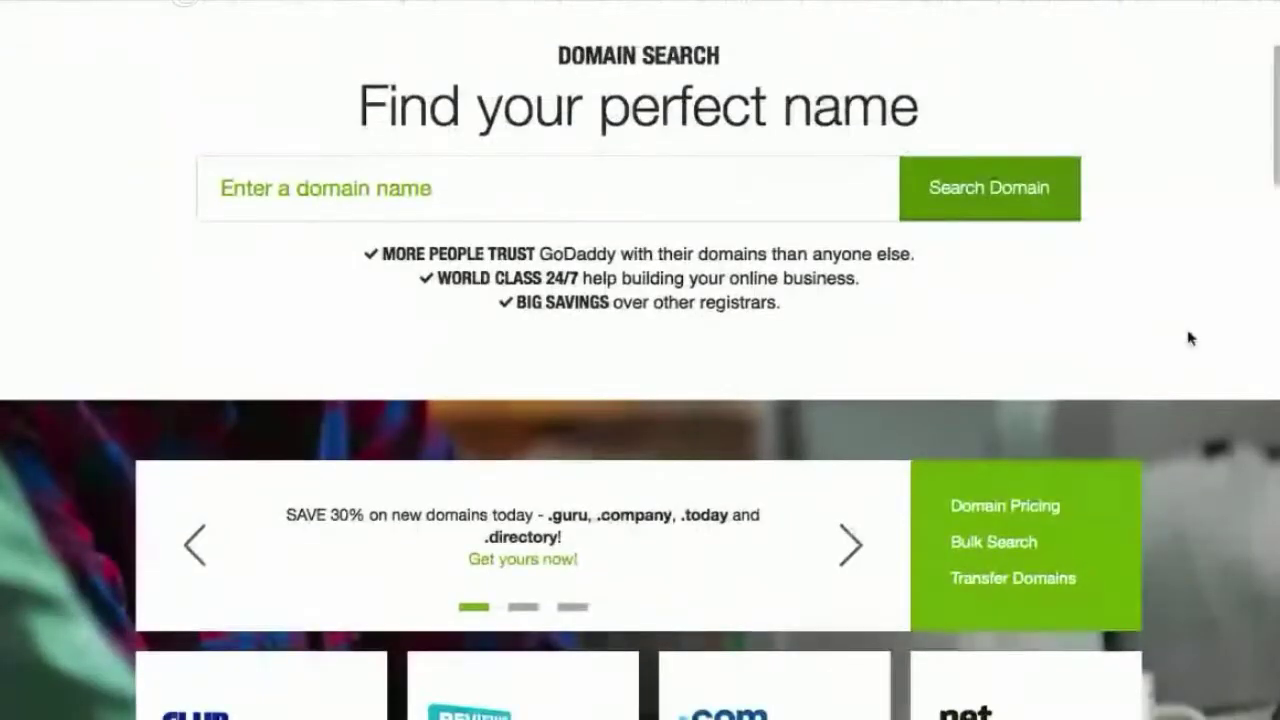
scroll(1190, 340, up, 2)
scroll(1190, 340, down, 2)
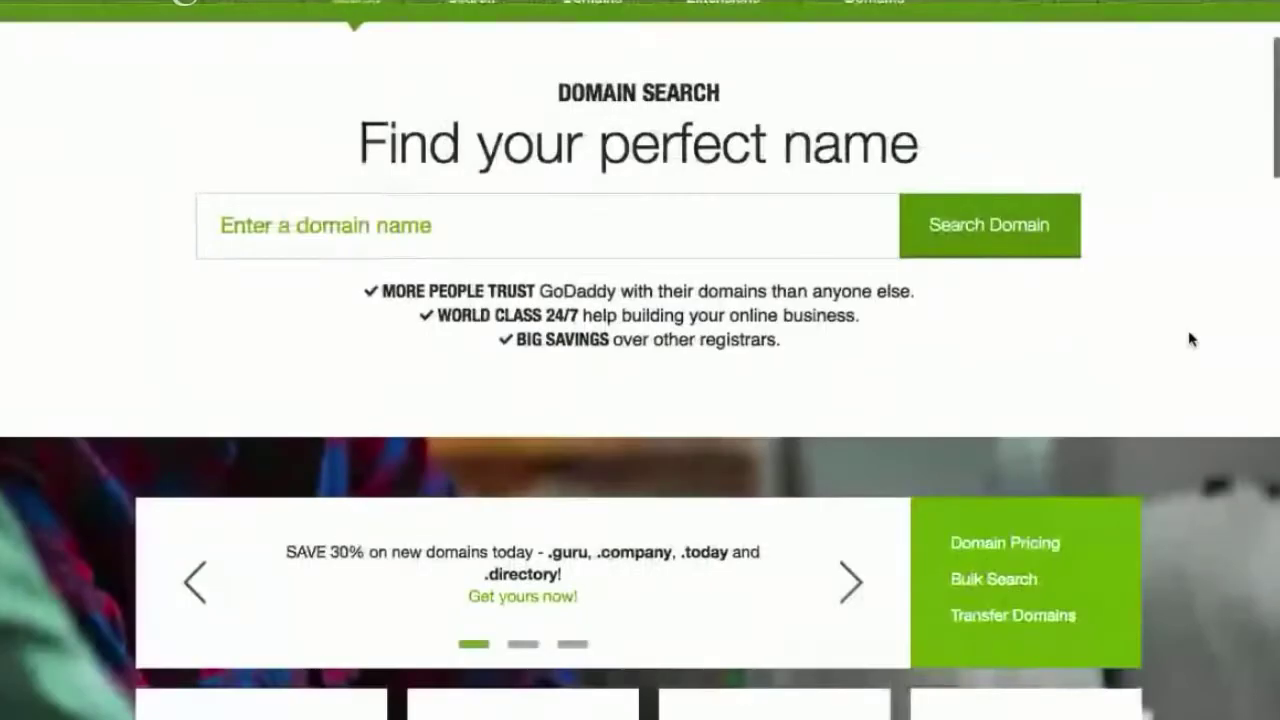
scroll(1190, 344, up, 2)
click(557, 320)
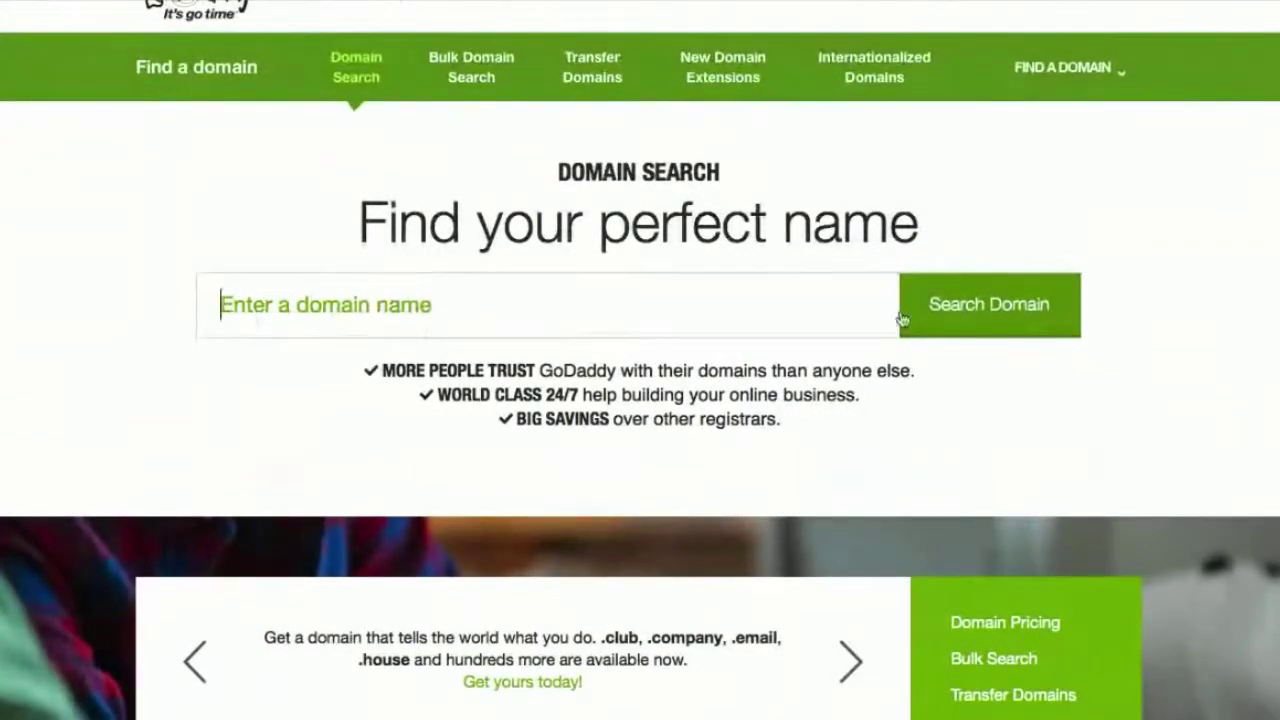
Step: Look through the available and upcoming domain extensions down to the end of the Domain Search page
scroll(751, 306, down, 3)
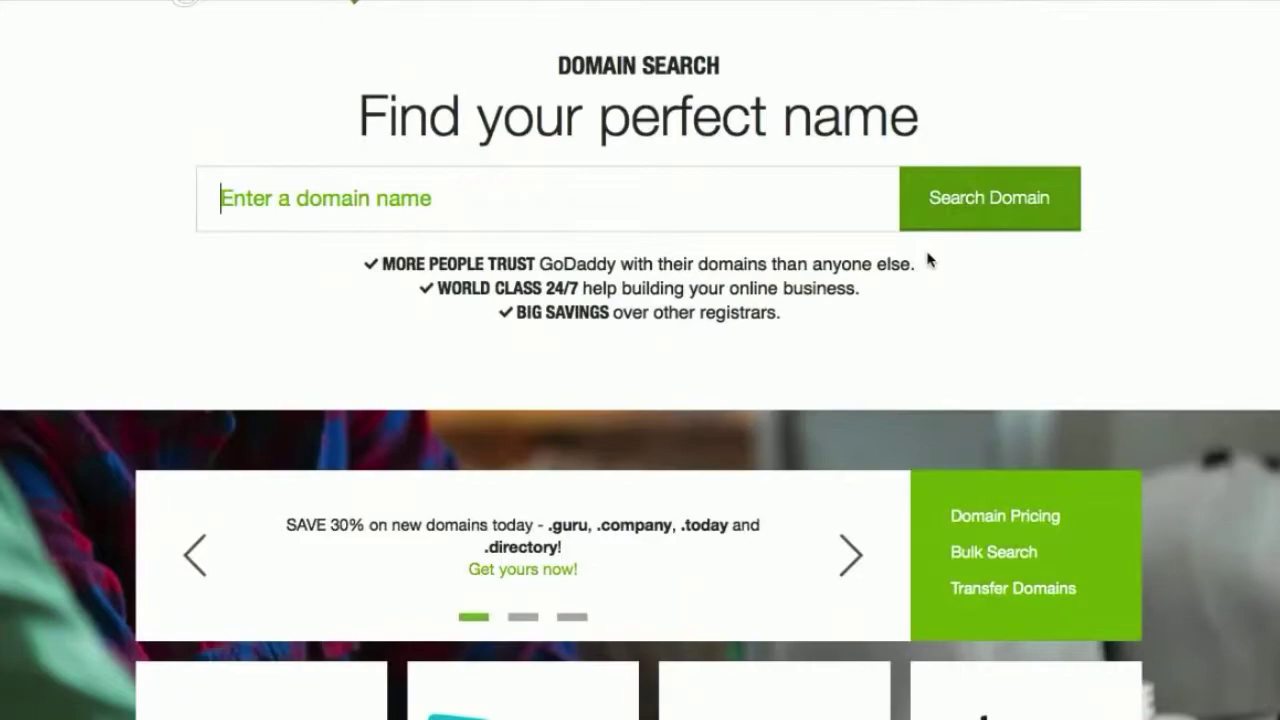
scroll(928, 260, down, 7)
scroll(928, 260, down, 15)
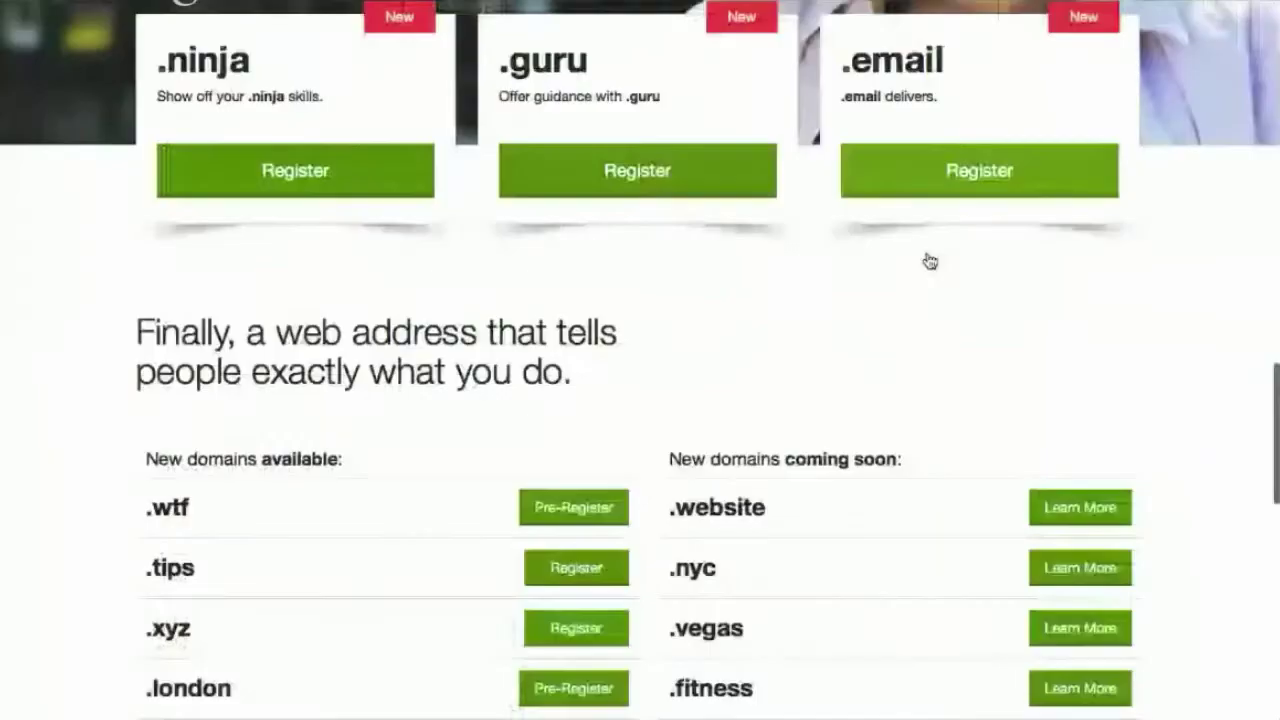
scroll(928, 260, down, 3)
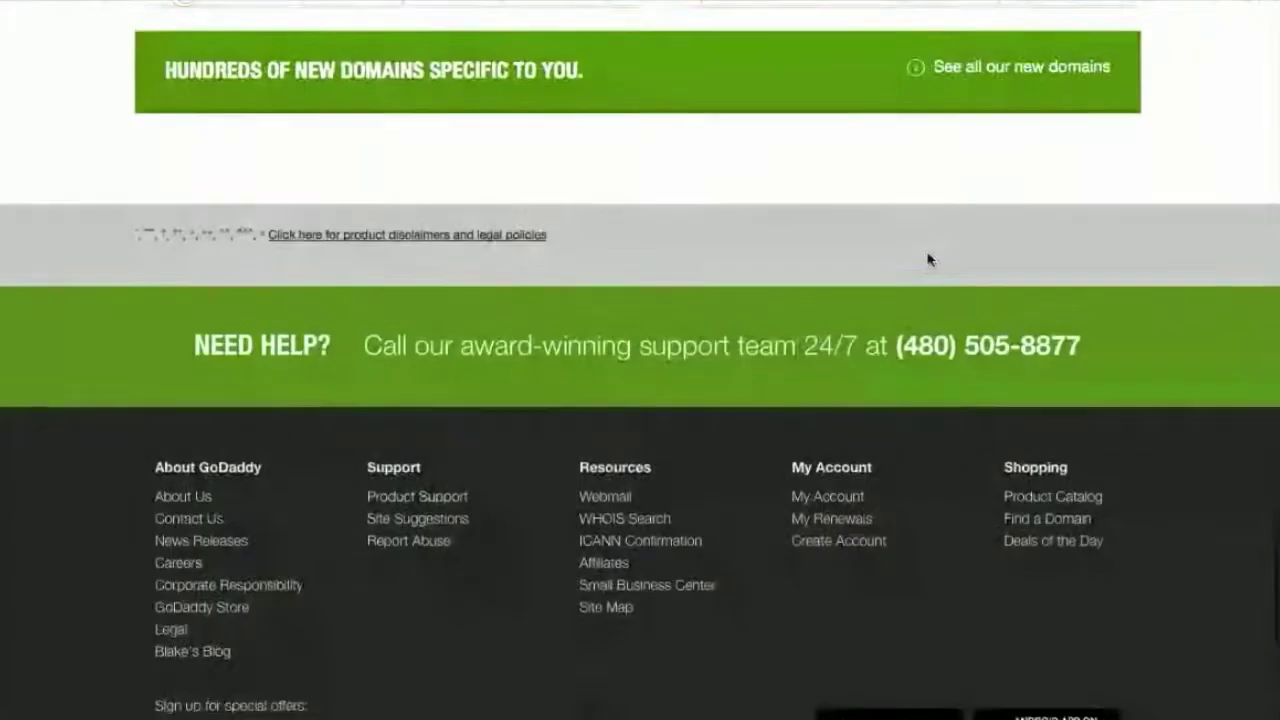
Step: Return to the EWS backoffice, open the social media preferences and place the cursor in the Facebook web address field
drag(366, 331, 1168, 331)
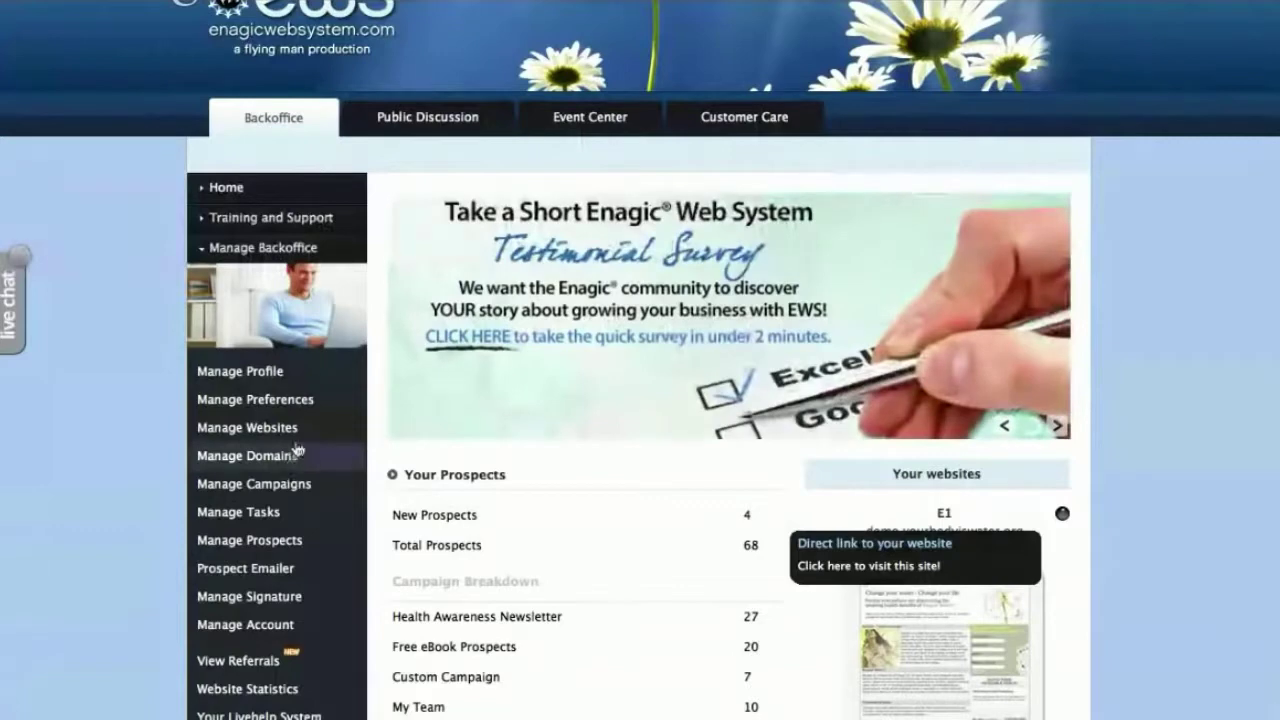
click(298, 401)
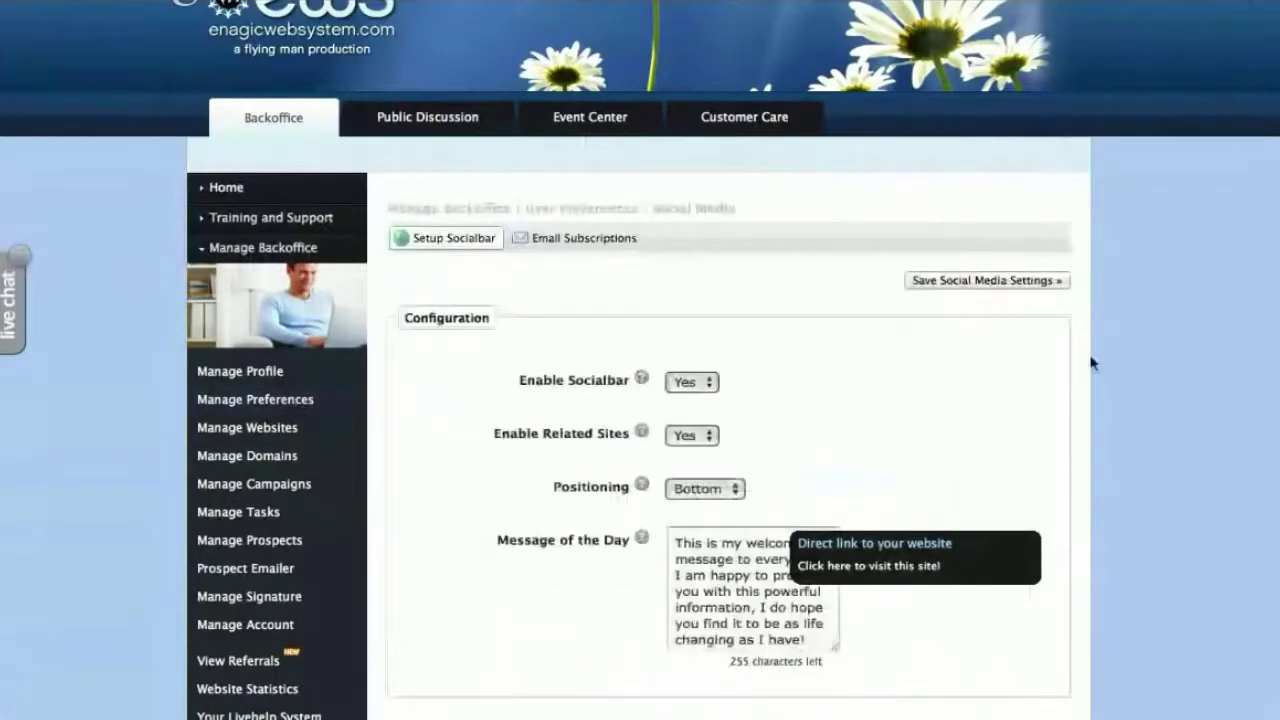
scroll(1091, 357, down, 5)
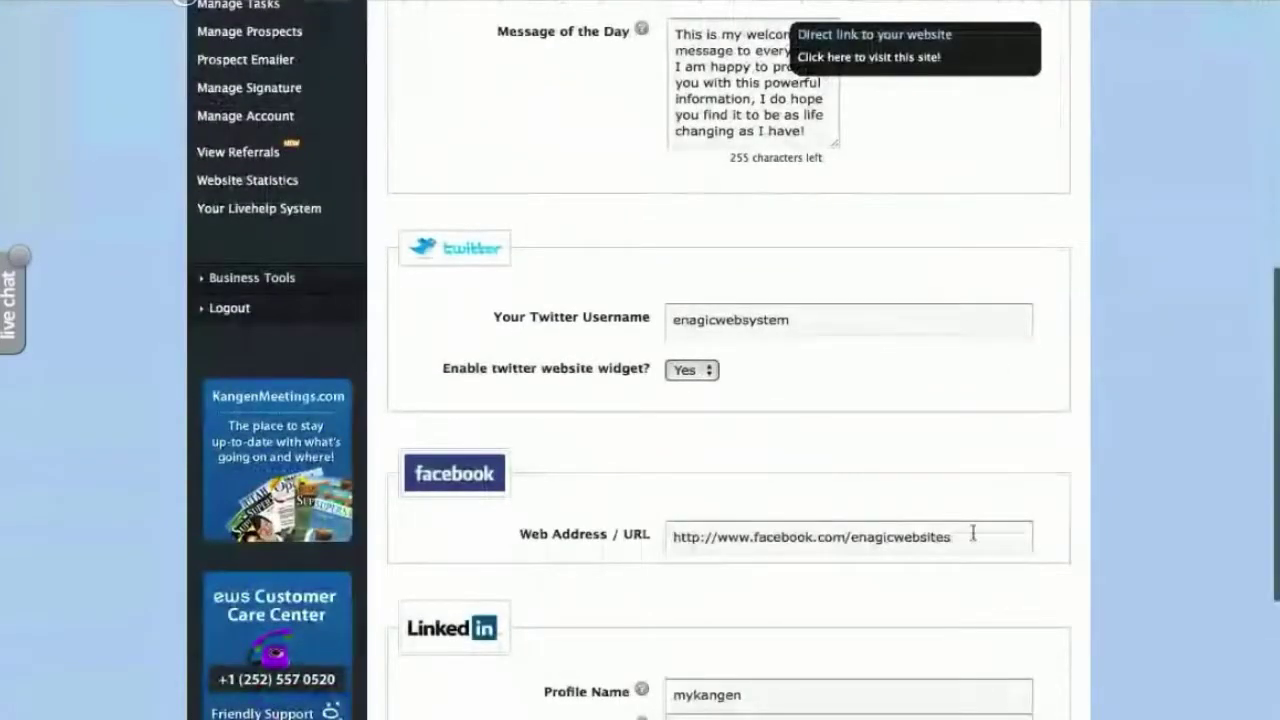
click(1005, 533)
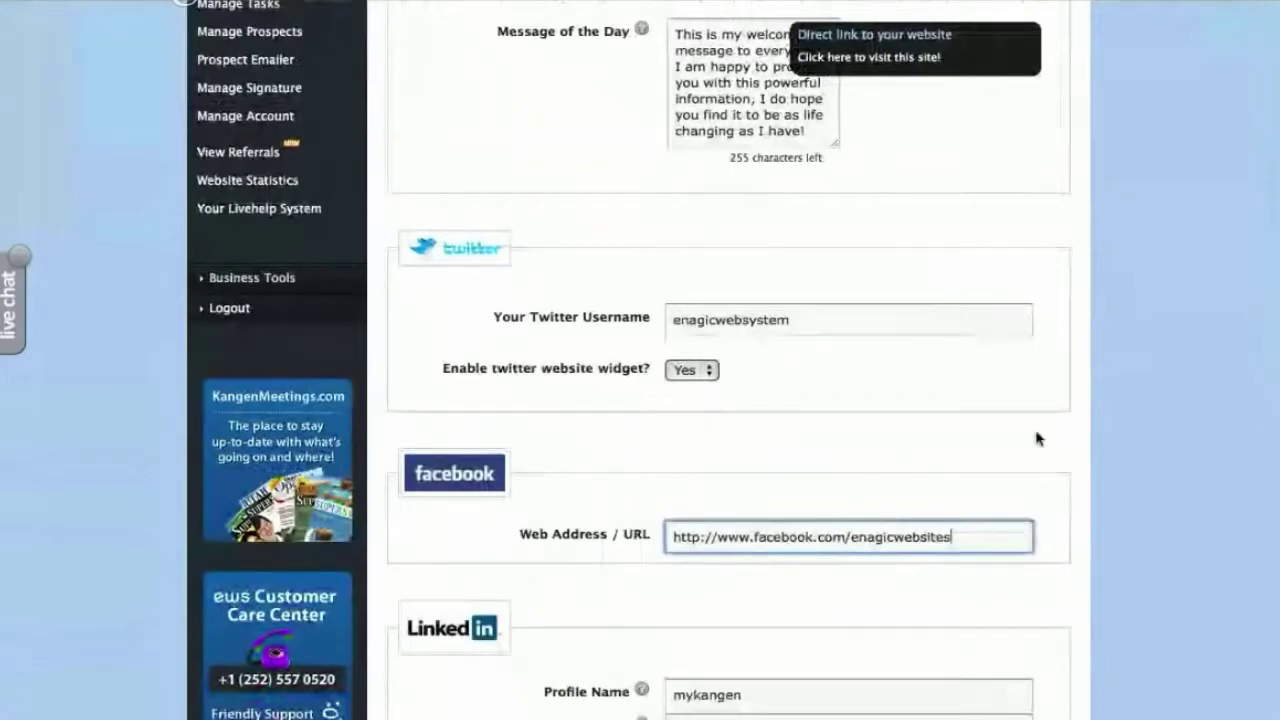
Step: Highlight the full Facebook web address and its page-name part in the social media settings
scroll(1034, 470, down, 2)
drag(988, 462, 667, 465)
click(667, 465)
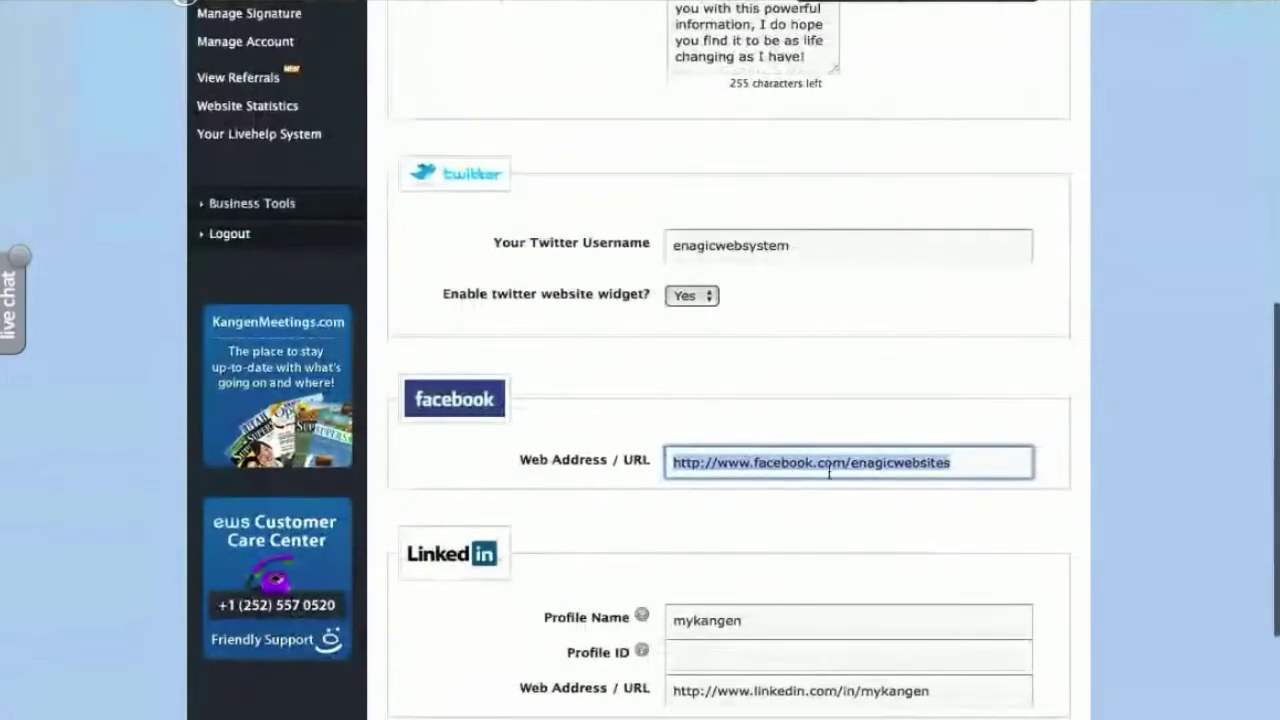
drag(849, 464, 1014, 466)
click(1020, 455)
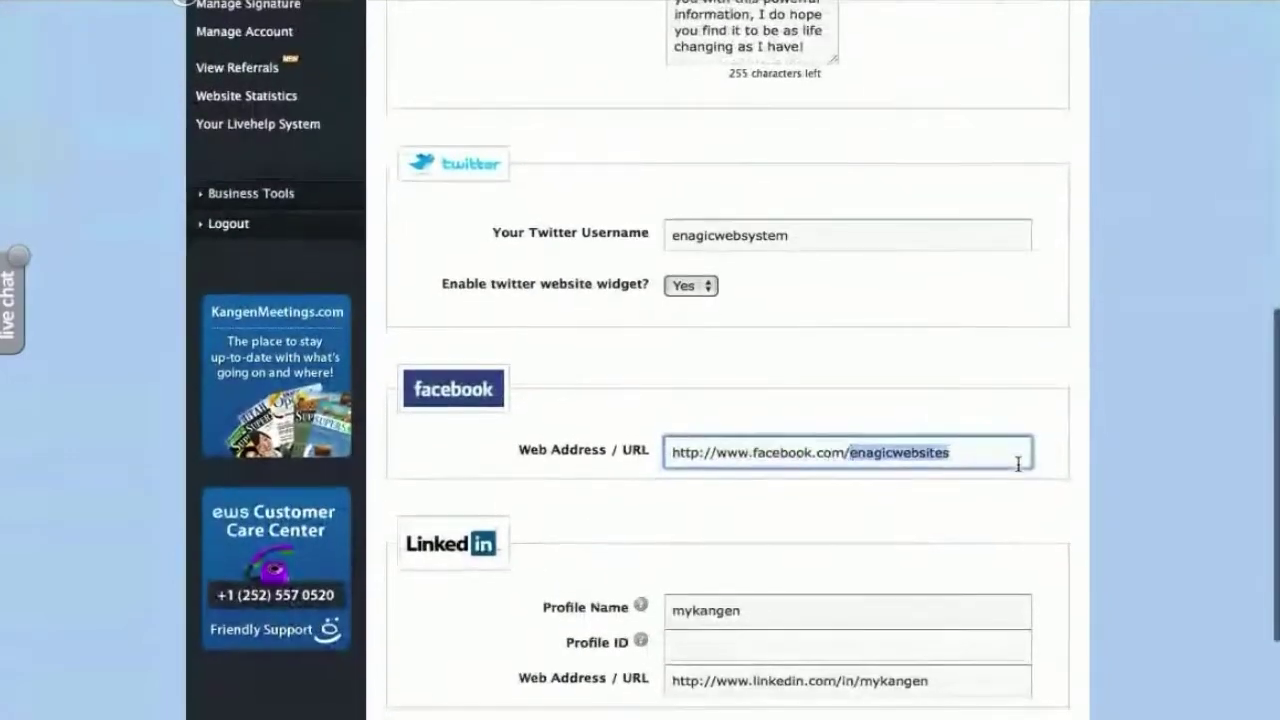
triple_click(981, 448)
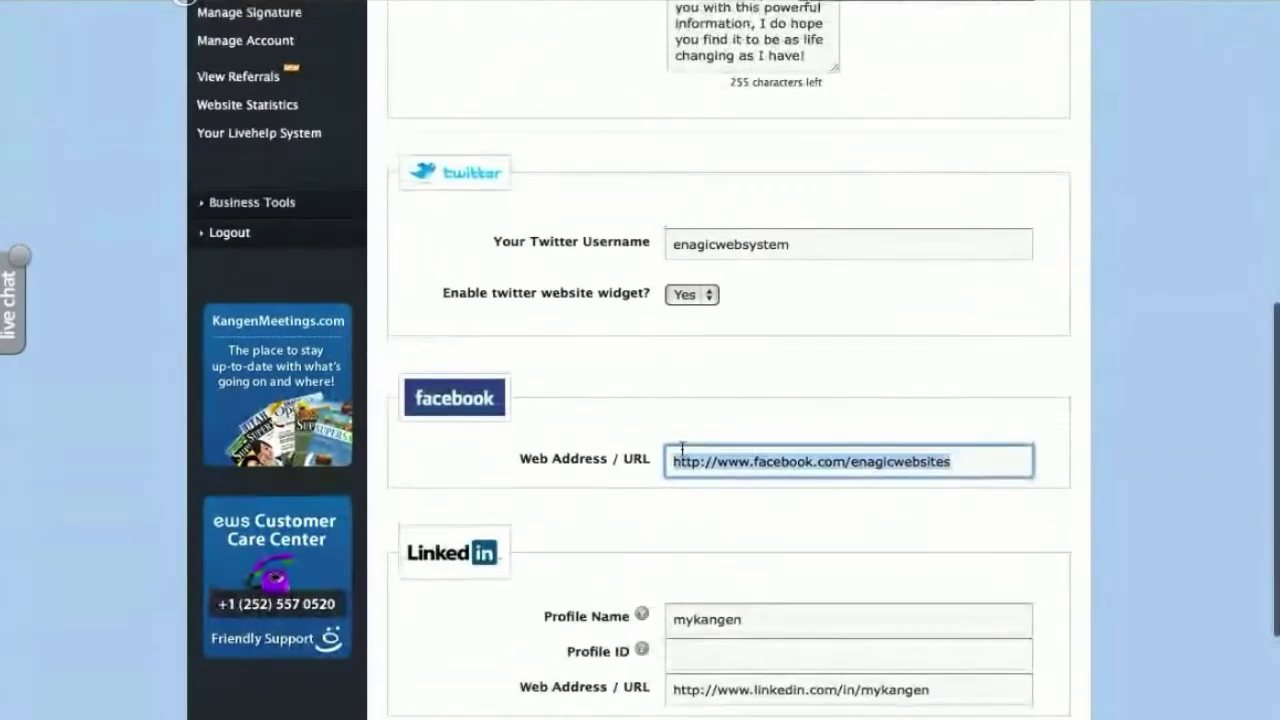
key(Right)
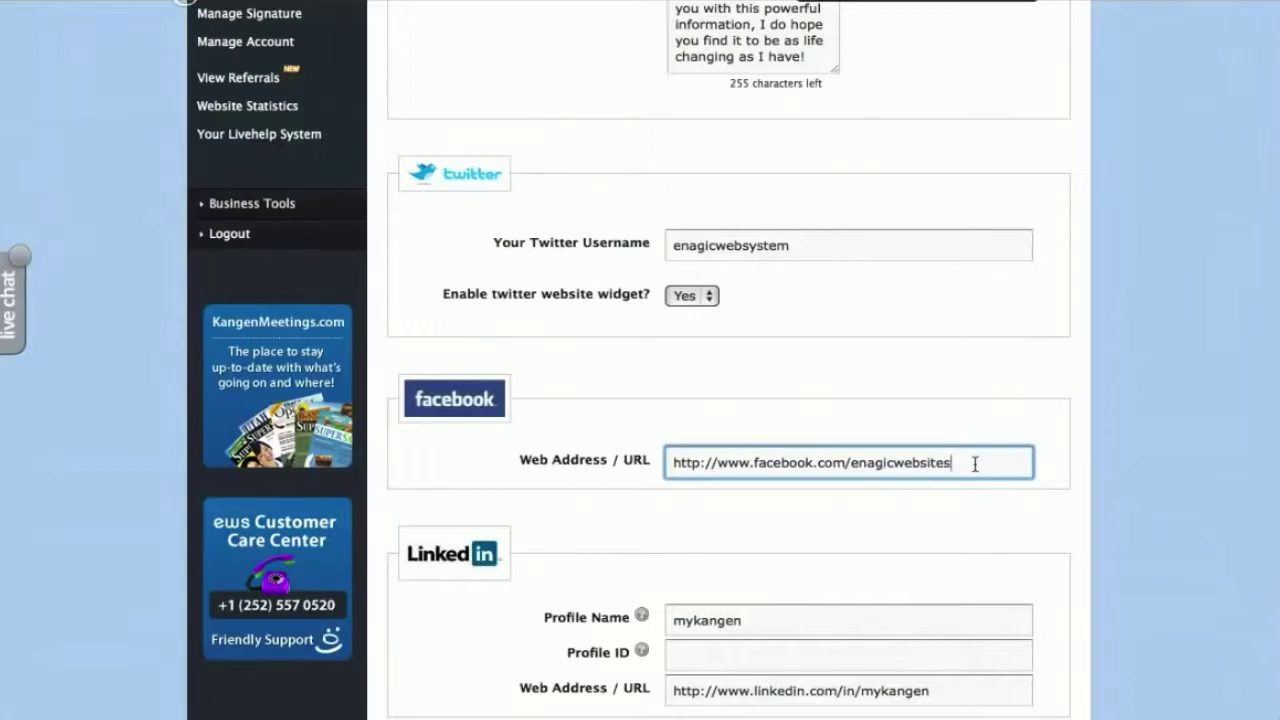
Step: Highlight the page name enagicwebsites at the end of the Facebook web address
drag(849, 466, 960, 467)
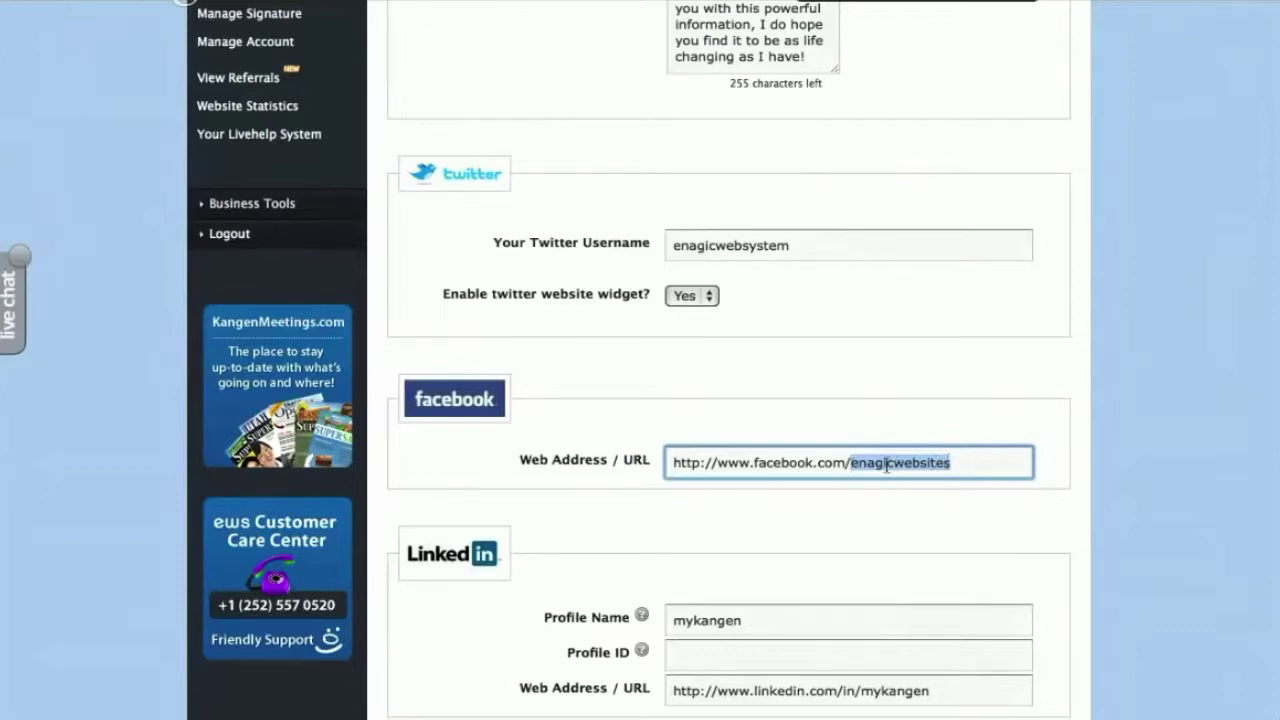
click(849, 463)
drag(849, 463, 1046, 463)
click(963, 454)
double_click(884, 462)
click(849, 463)
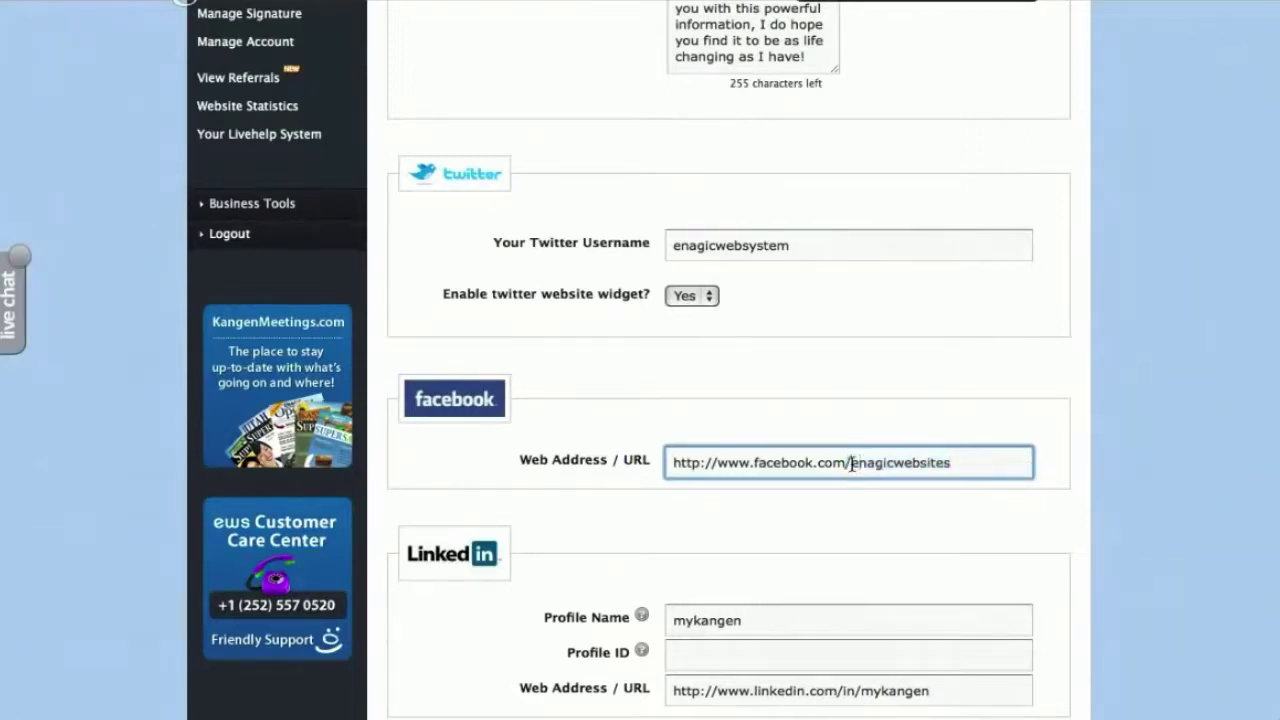
drag(849, 463, 980, 462)
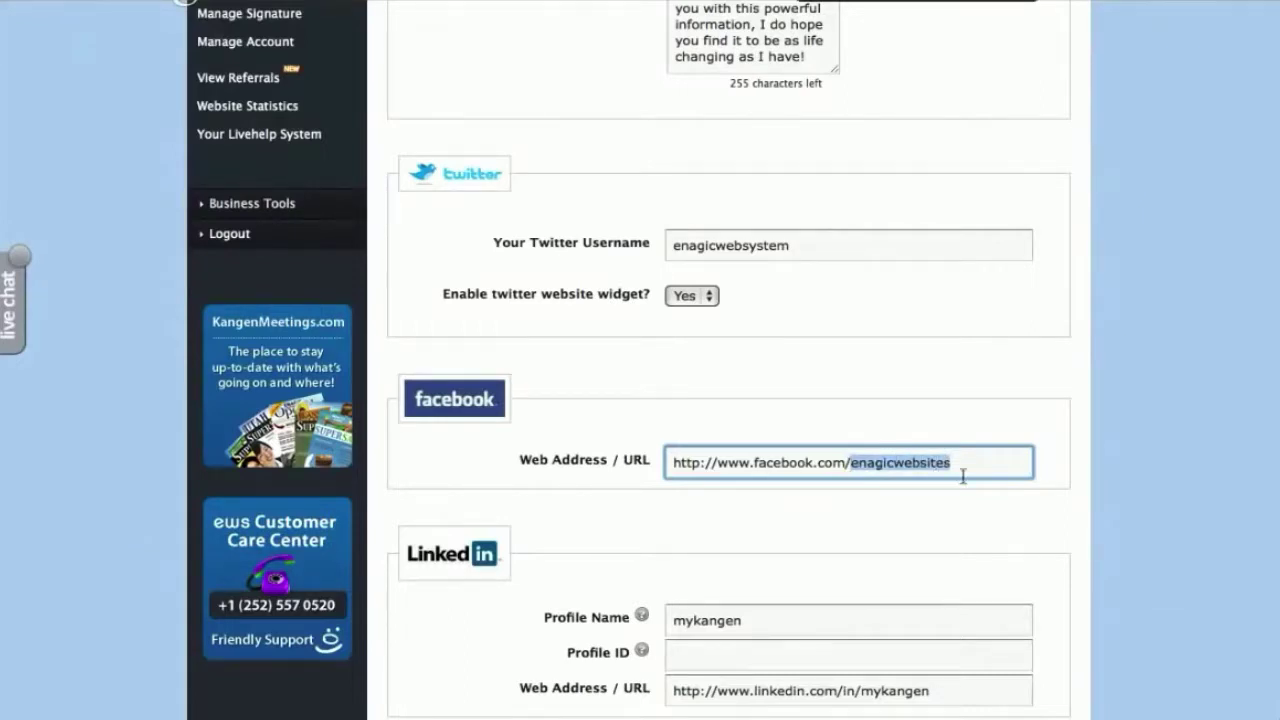
click(849, 462)
drag(849, 462, 958, 467)
scroll(1067, 475, up, 1)
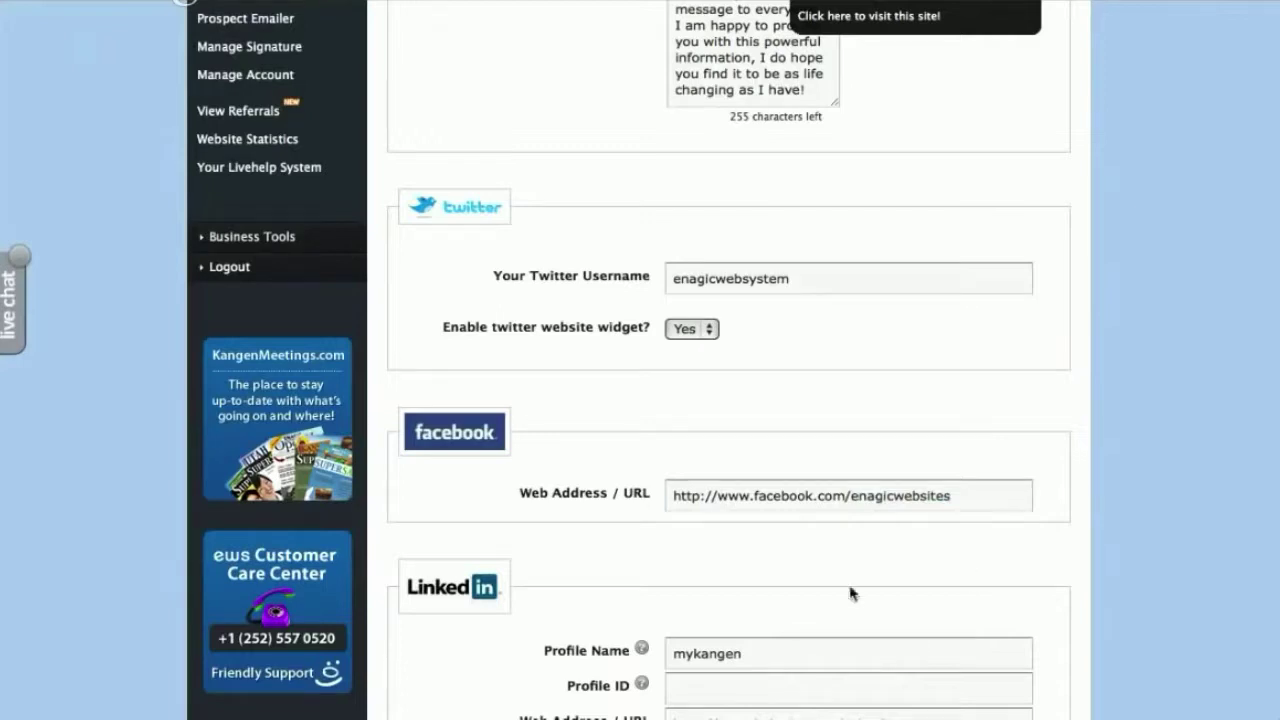
Step: Highlight the complete Facebook web address, and look over the LinkedIn section and the Configuration section of the social media settings
click(908, 490)
drag(978, 496, 592, 486)
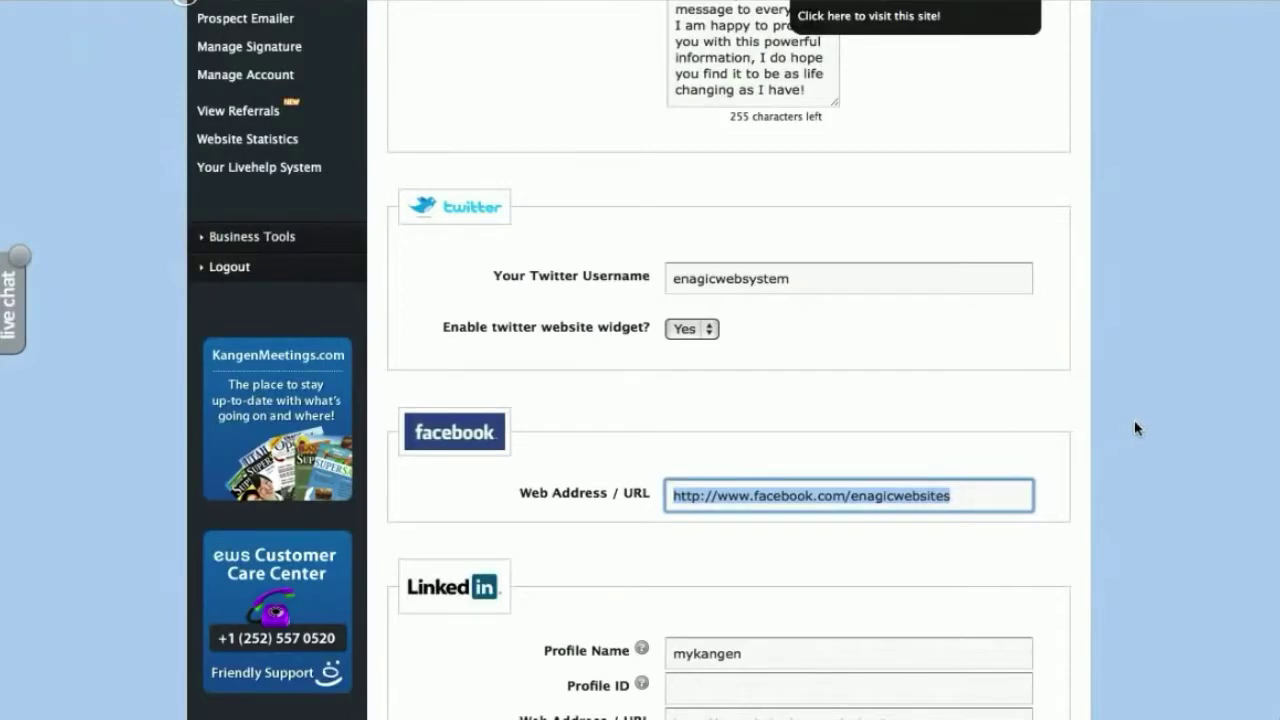
click(966, 495)
scroll(1122, 533, down, 3)
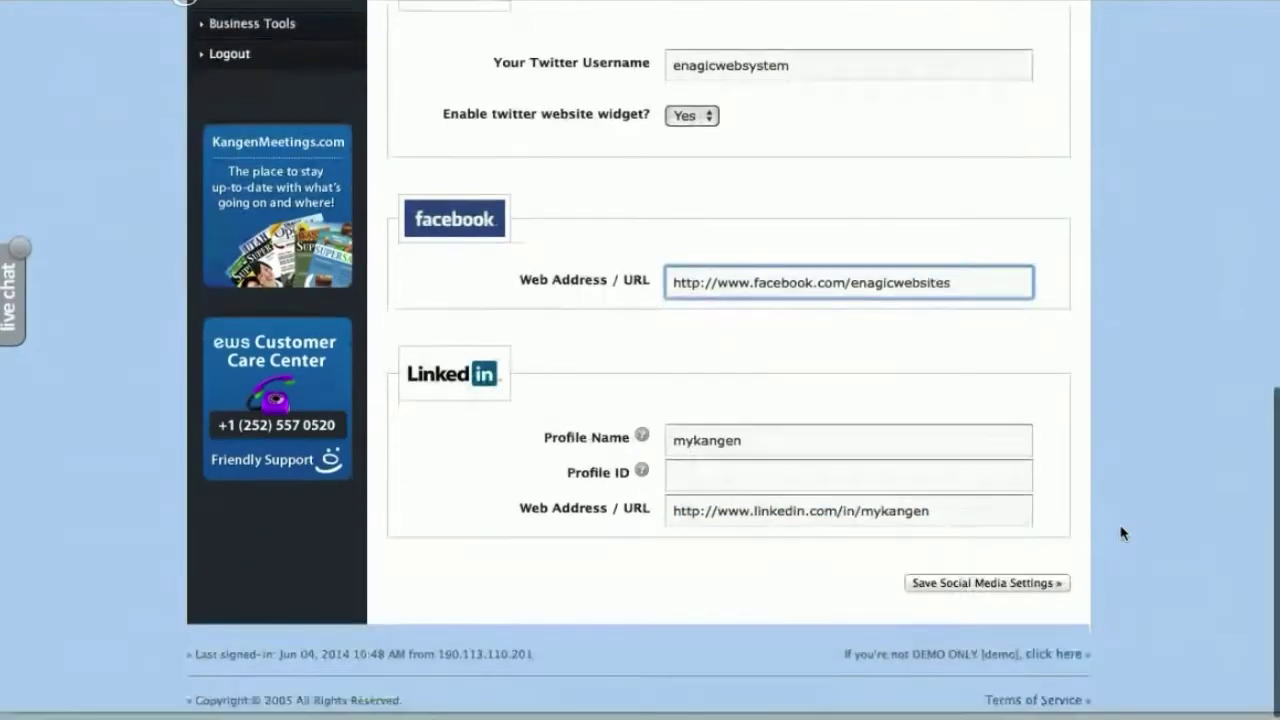
scroll(1122, 533, up, 10)
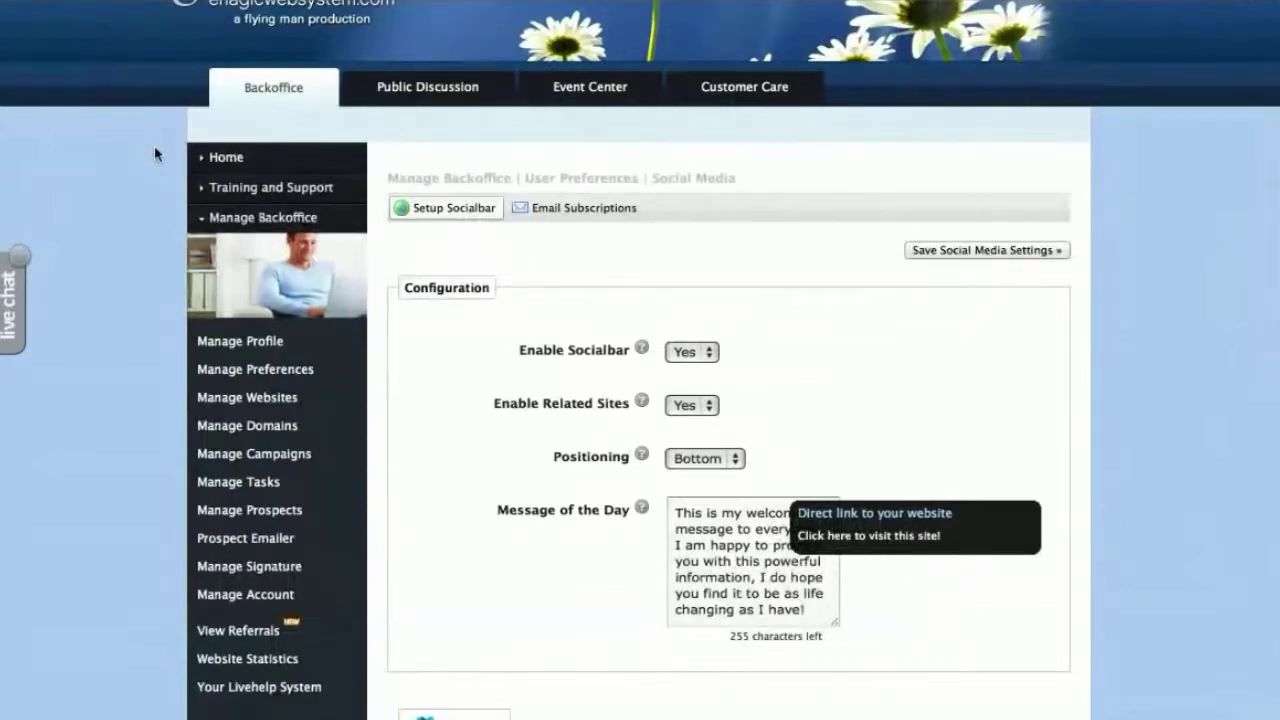
scroll(543, 309, down, 3)
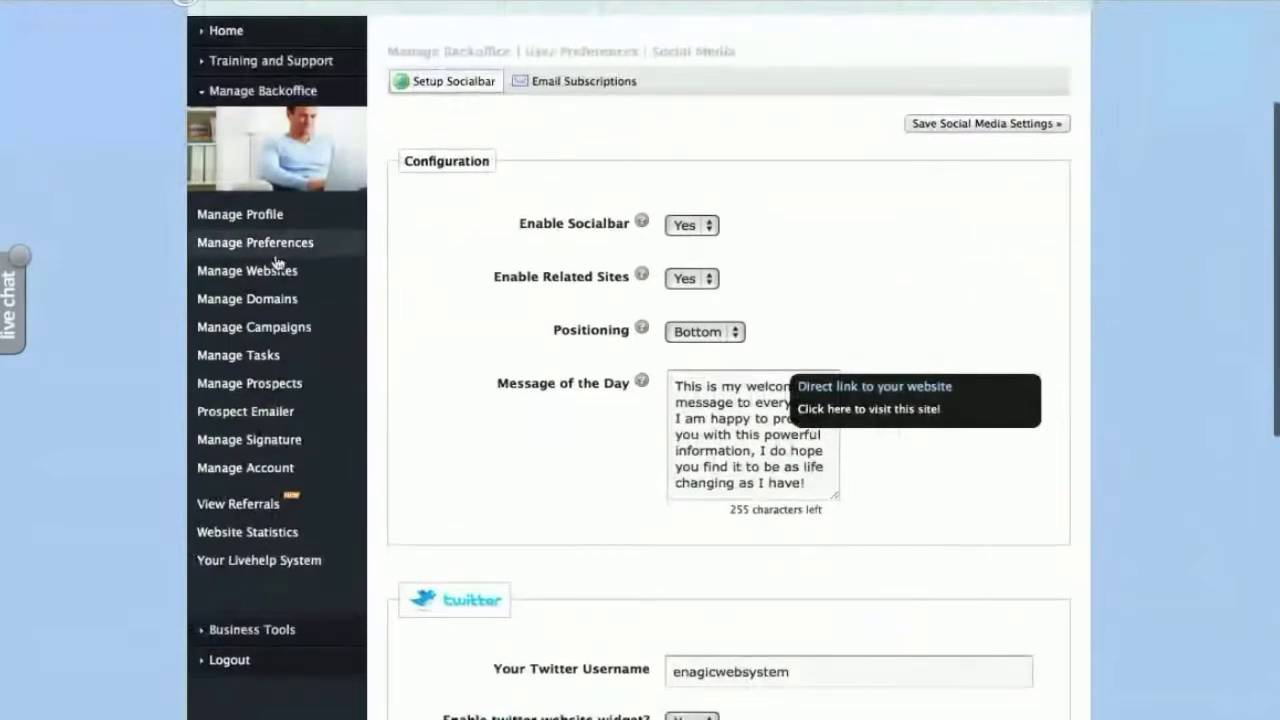
scroll(279, 252, down, 1)
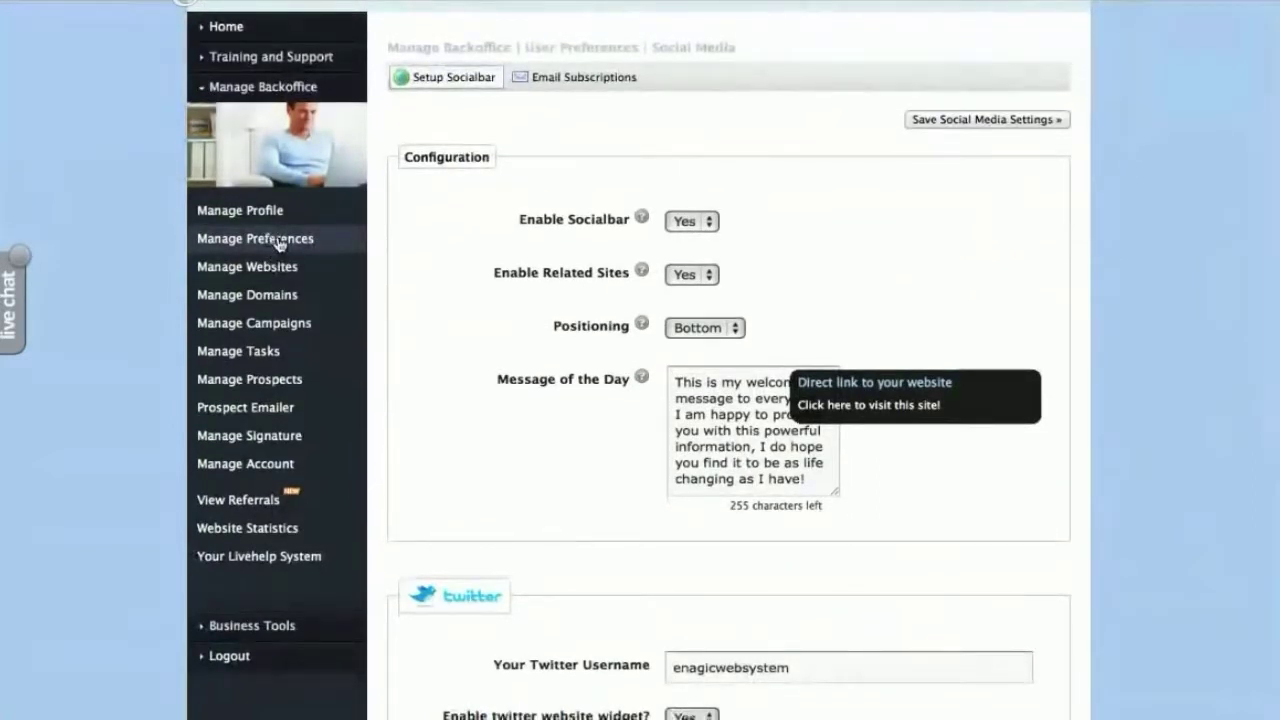
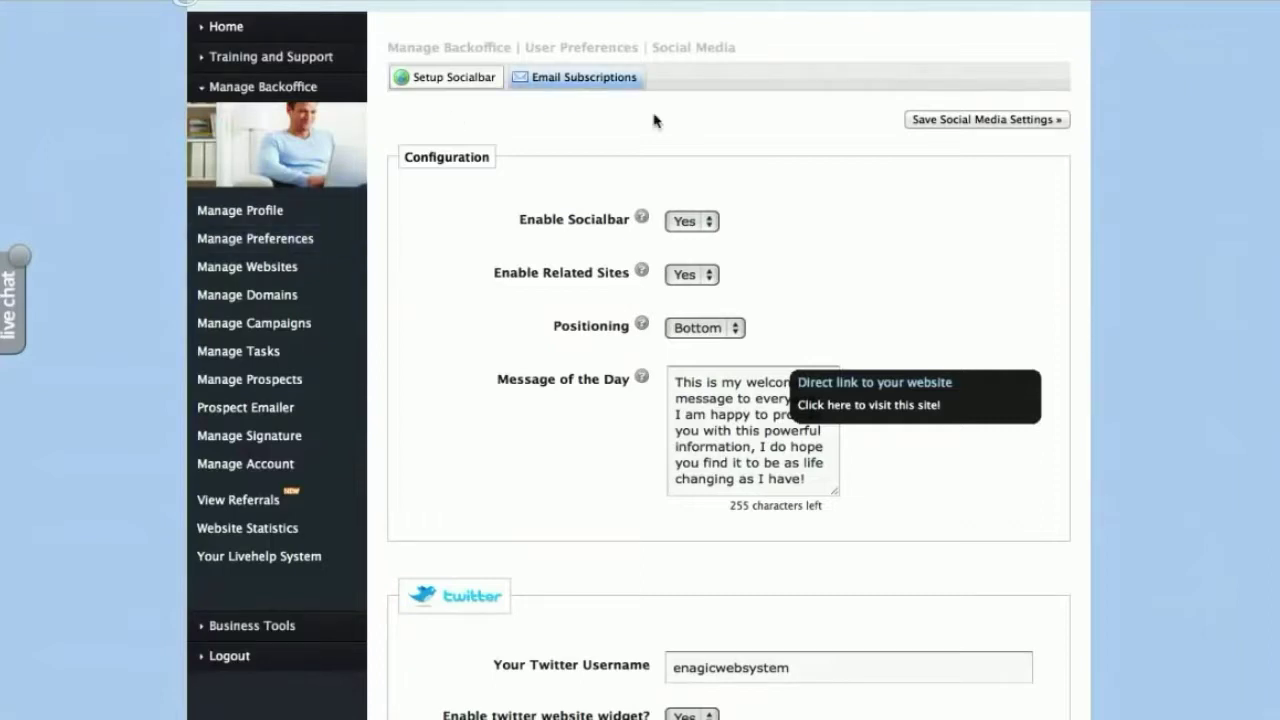
Step: Switch to the Enagic Web System YouTube channel, look through its videos and open the EWS Training: Online Marketing using EWS playlist
scroll(1050, 280, down, 5)
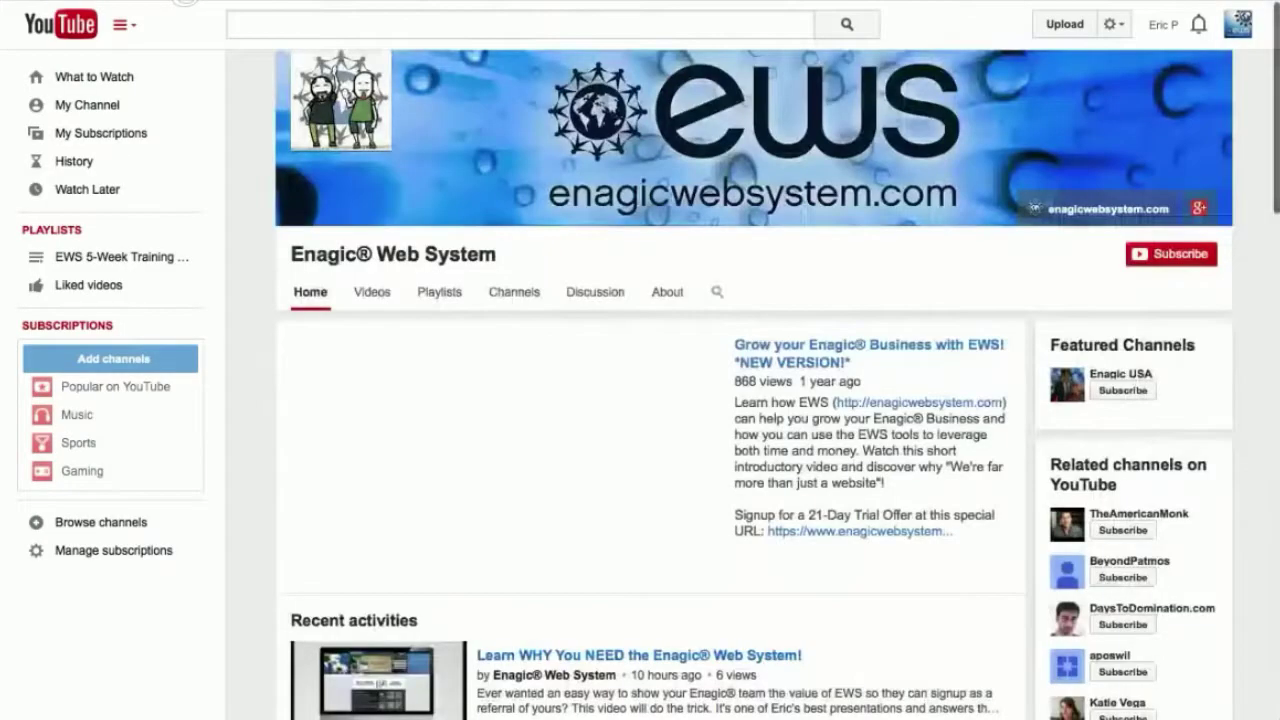
scroll(768, 228, down, 2)
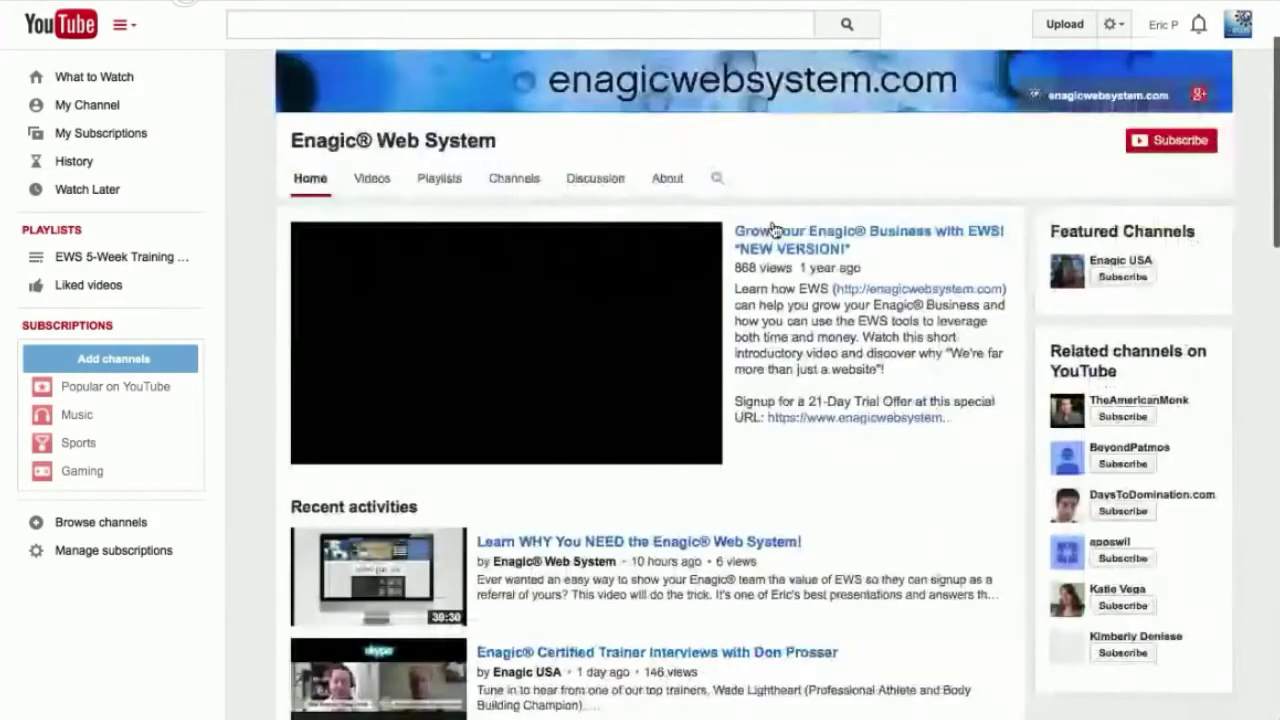
scroll(773, 229, down, 8)
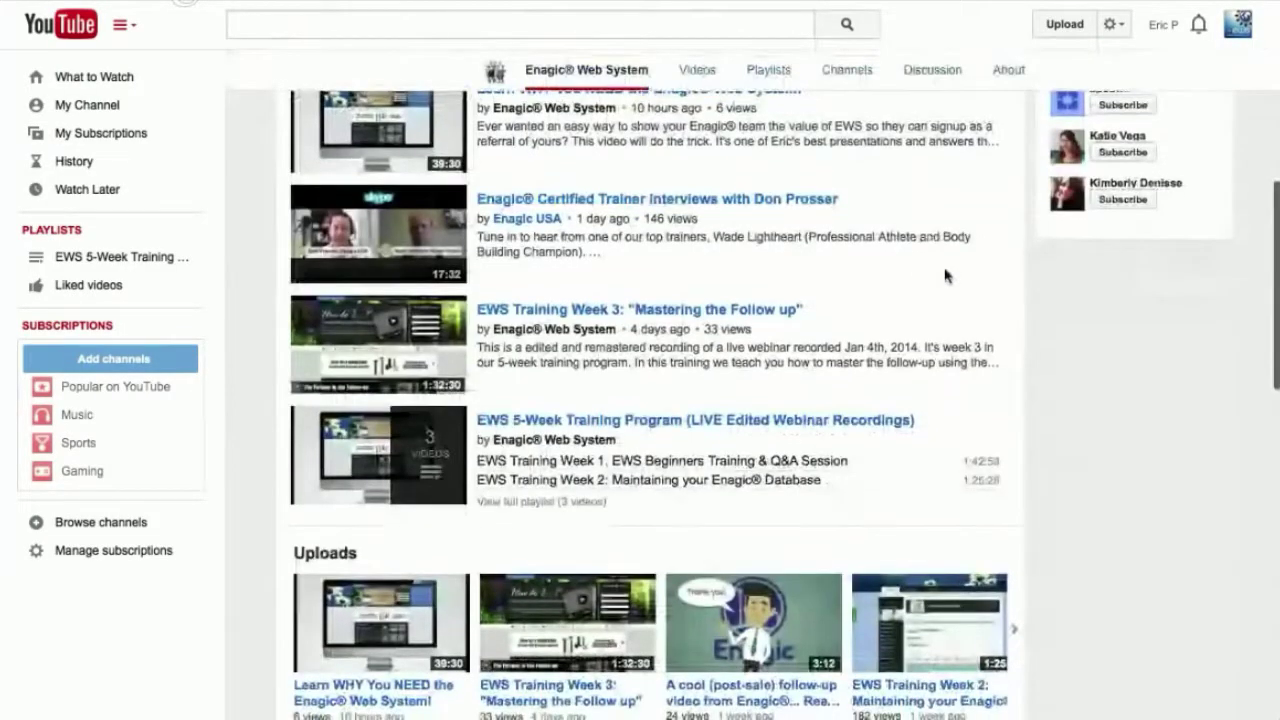
scroll(948, 276, up, 1)
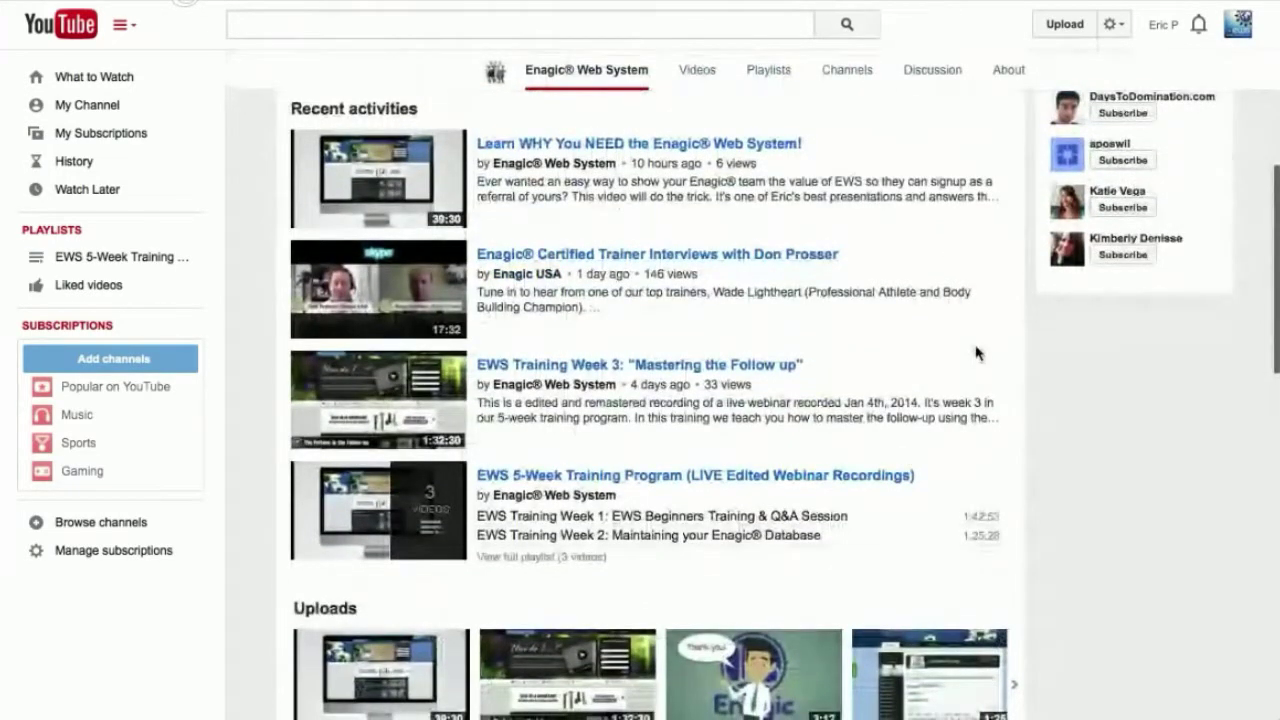
scroll(946, 278, down, 5)
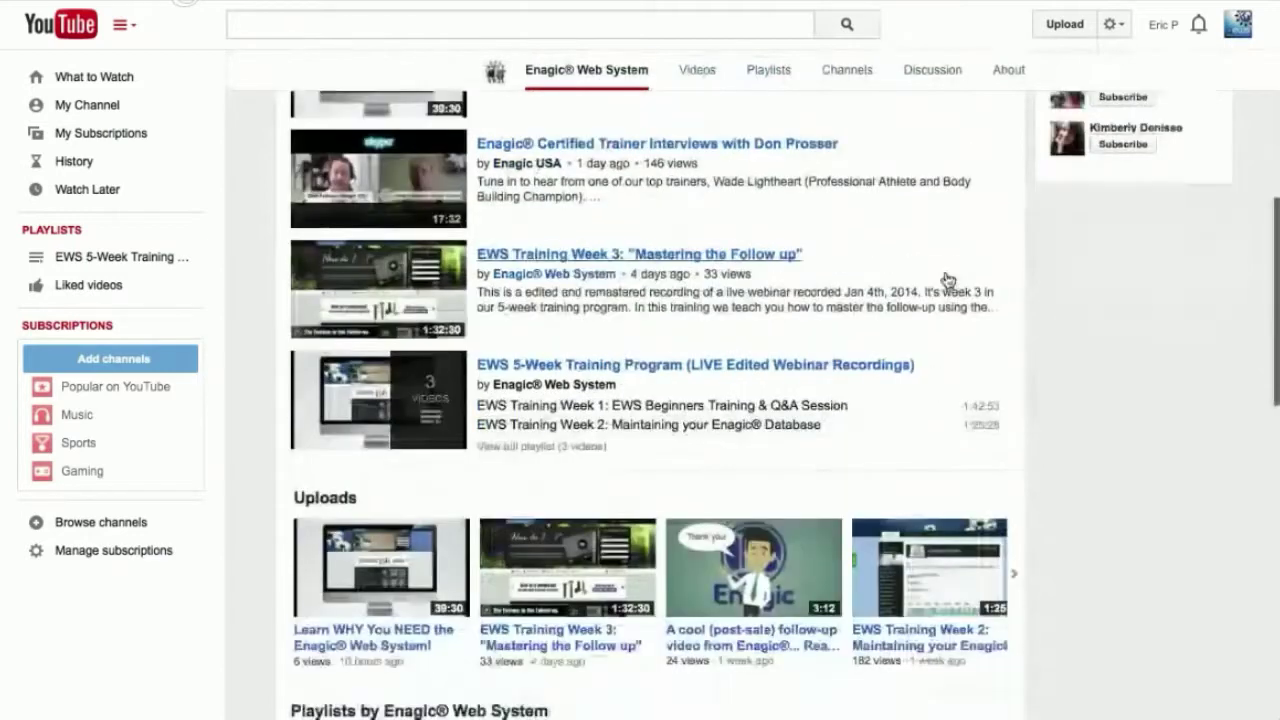
scroll(948, 276, down, 4)
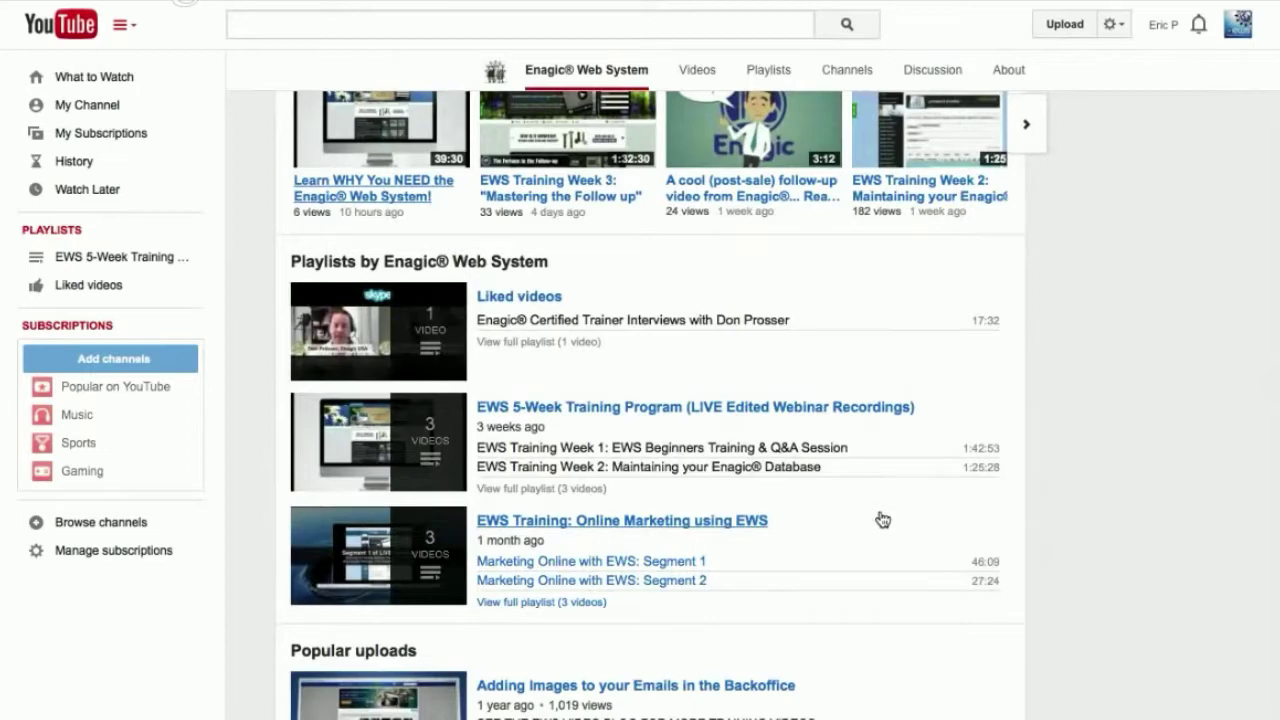
click(628, 524)
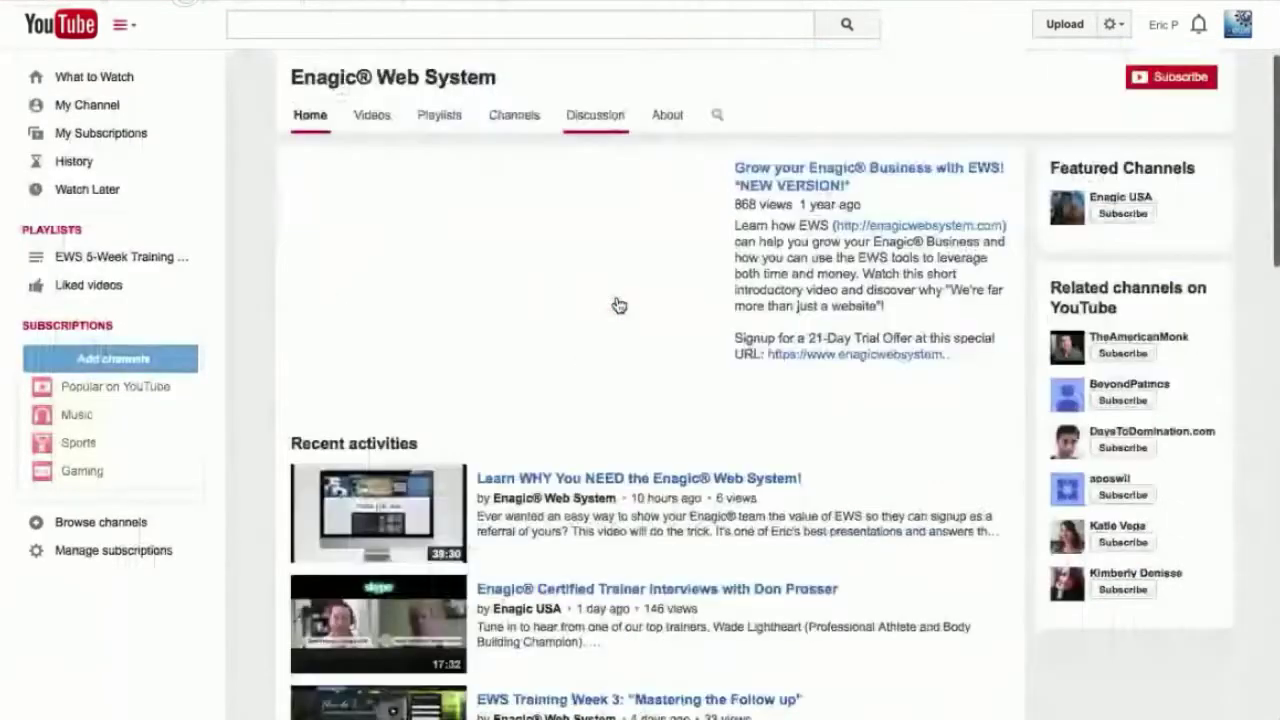
scroll(616, 303, down, 4)
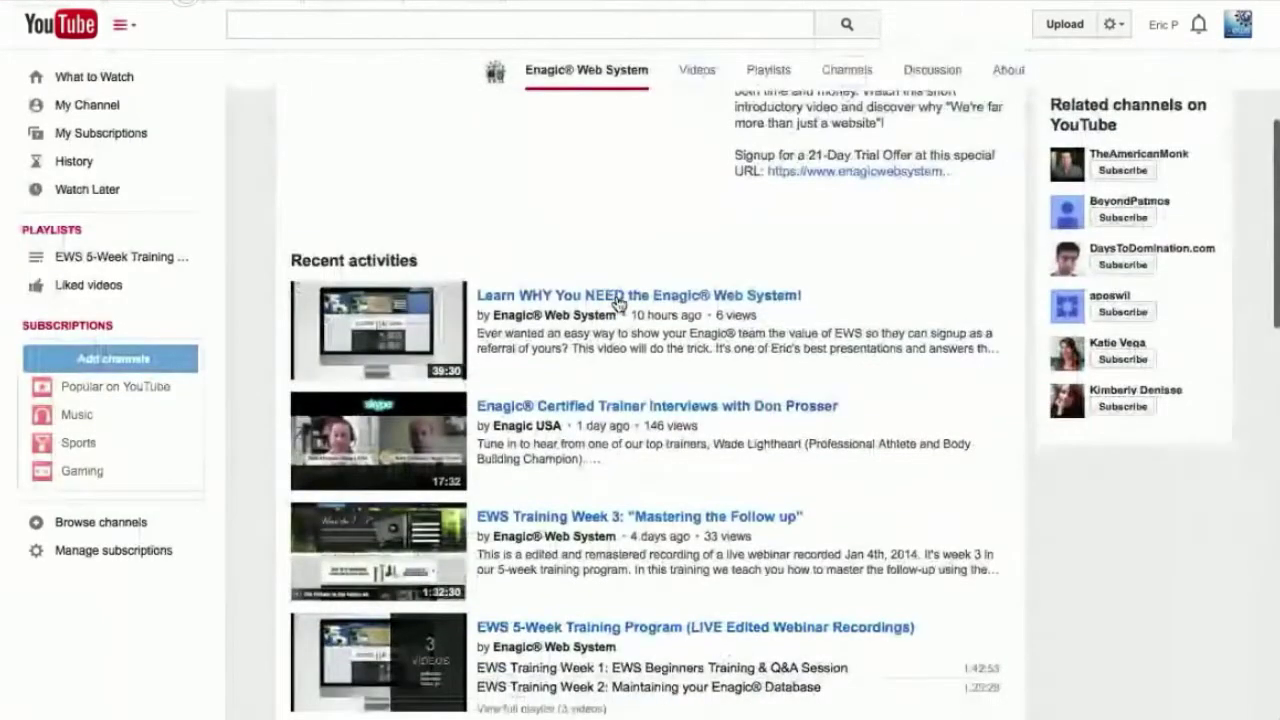
Step: Return to the EWS backoffice and open its home page
scroll(618, 302, down, 3)
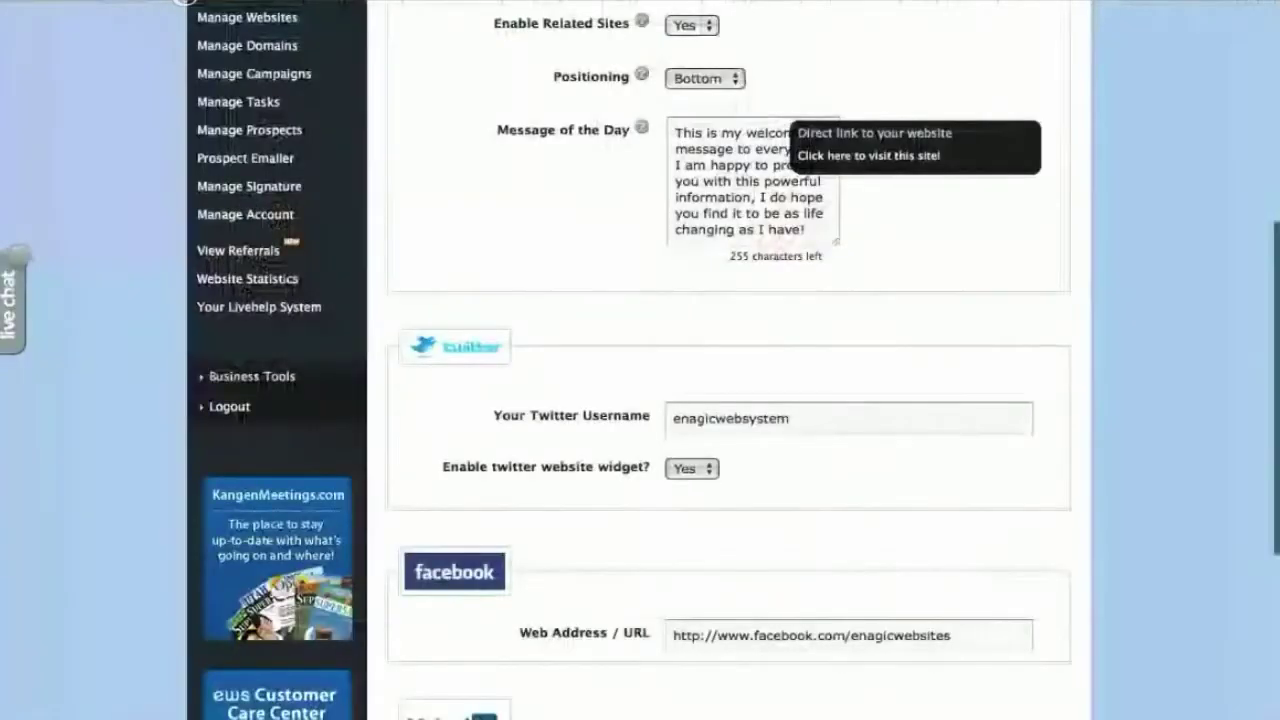
scroll(220, 50, up, 5)
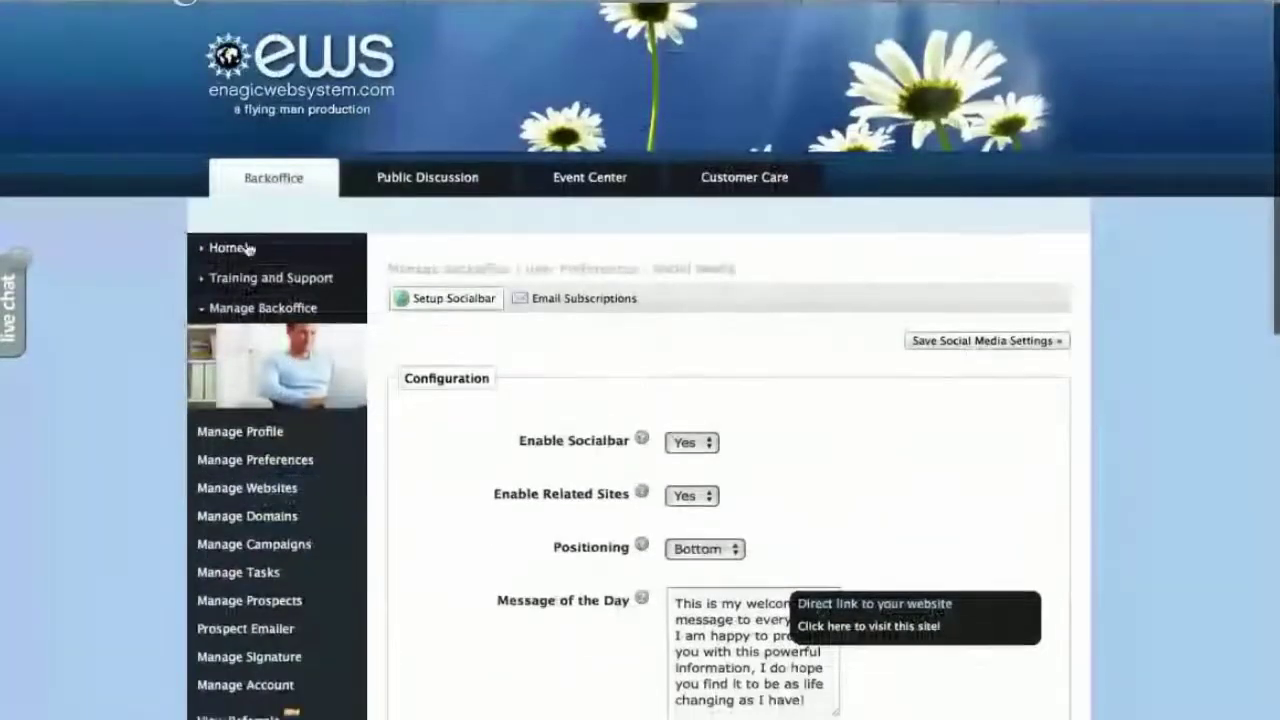
click(236, 250)
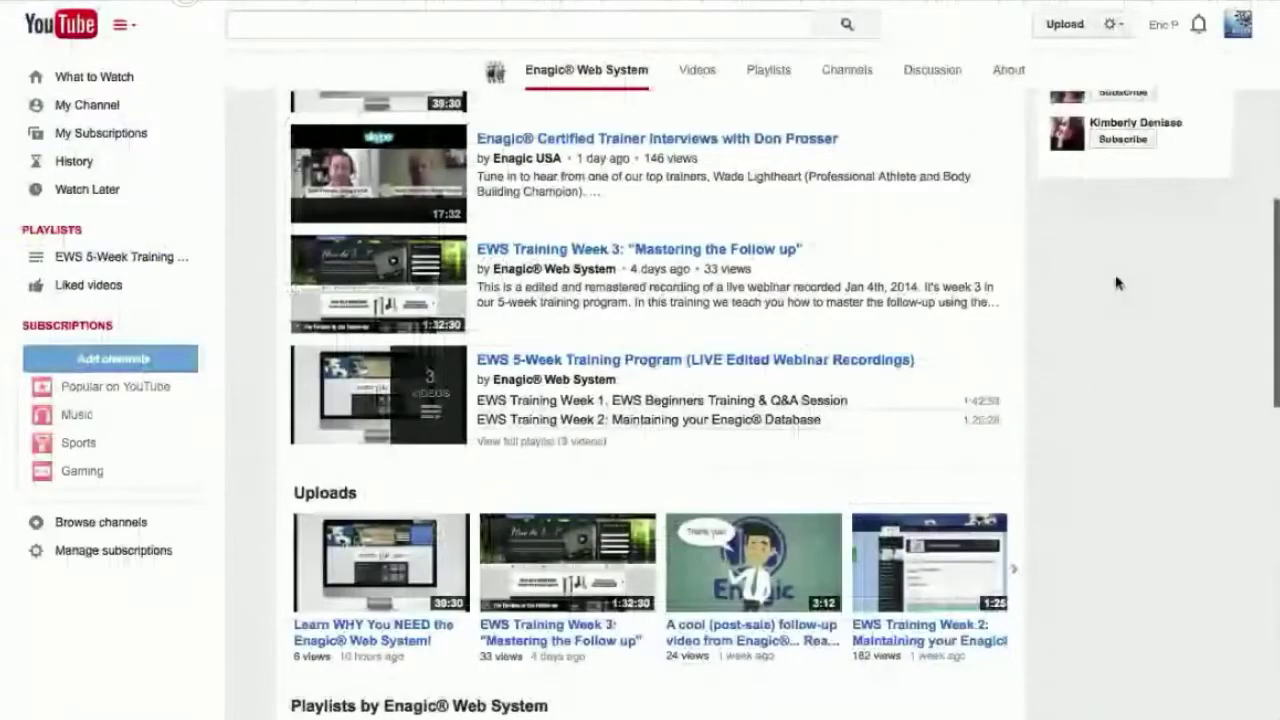
Step: Switch to the public enagicwebsystem.com home page and look through it down to the overview of available websites
scroll(1114, 280, up, 5)
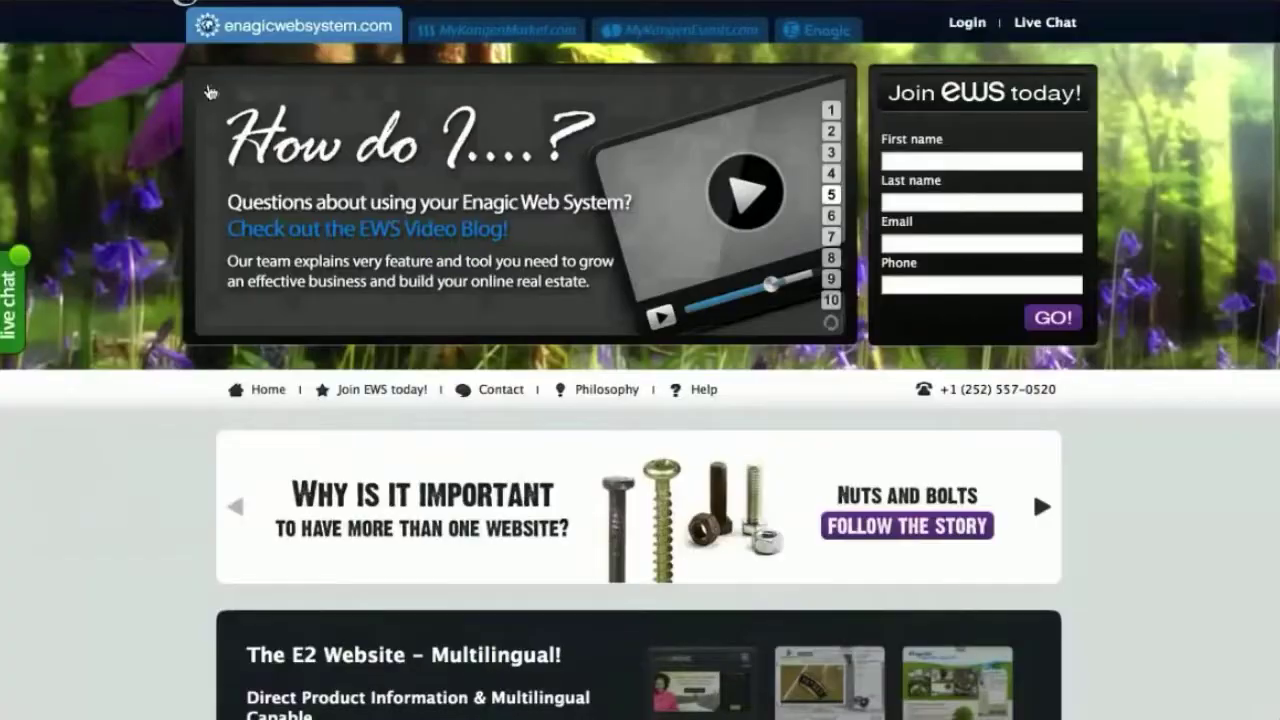
scroll(1114, 457, down, 5)
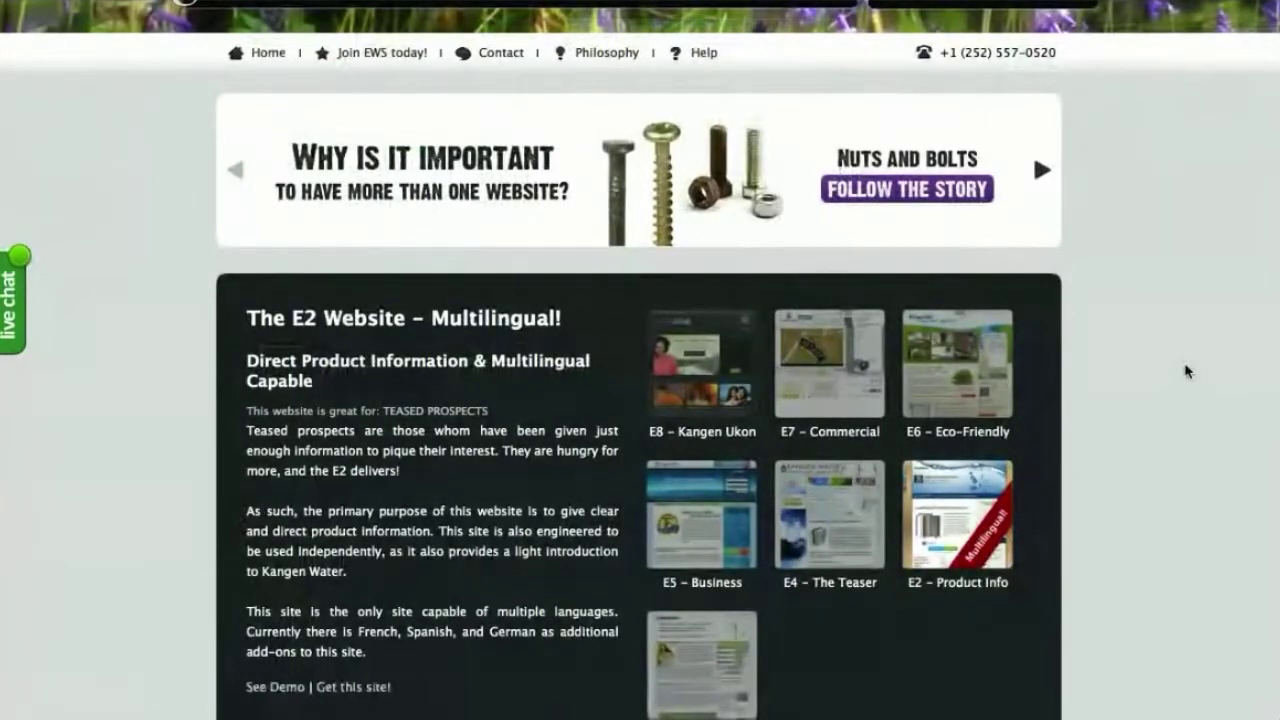
scroll(1186, 371, up, 5)
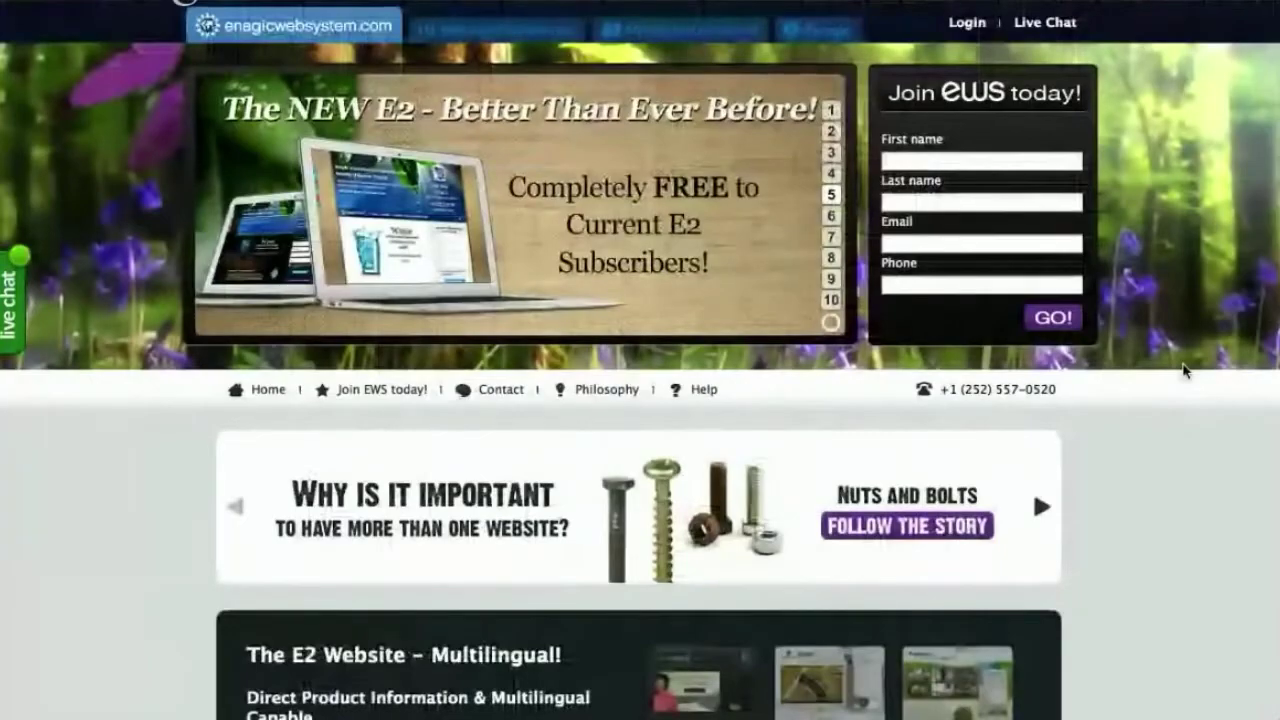
scroll(1183, 371, down, 5)
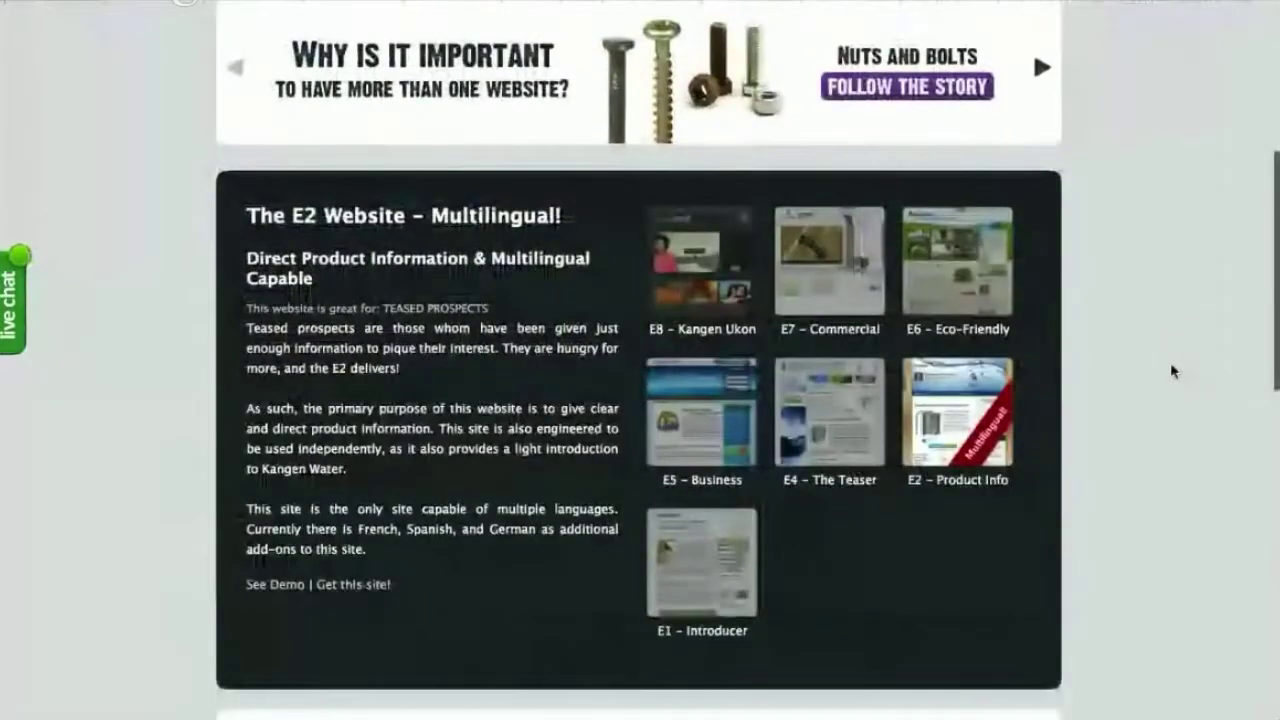
Step: View the descriptions of the E4, E5, E2 and E6 websites, ending on E4 – The Teaser
click(829, 412)
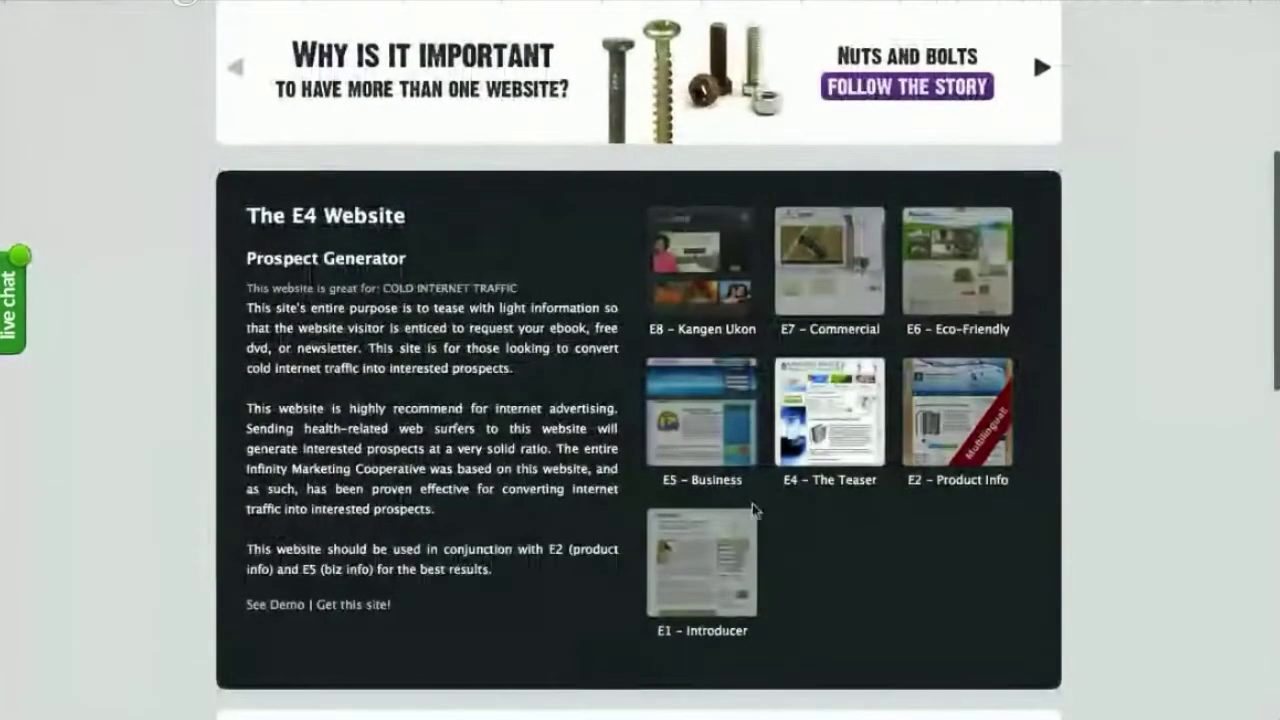
click(705, 420)
click(958, 415)
click(979, 252)
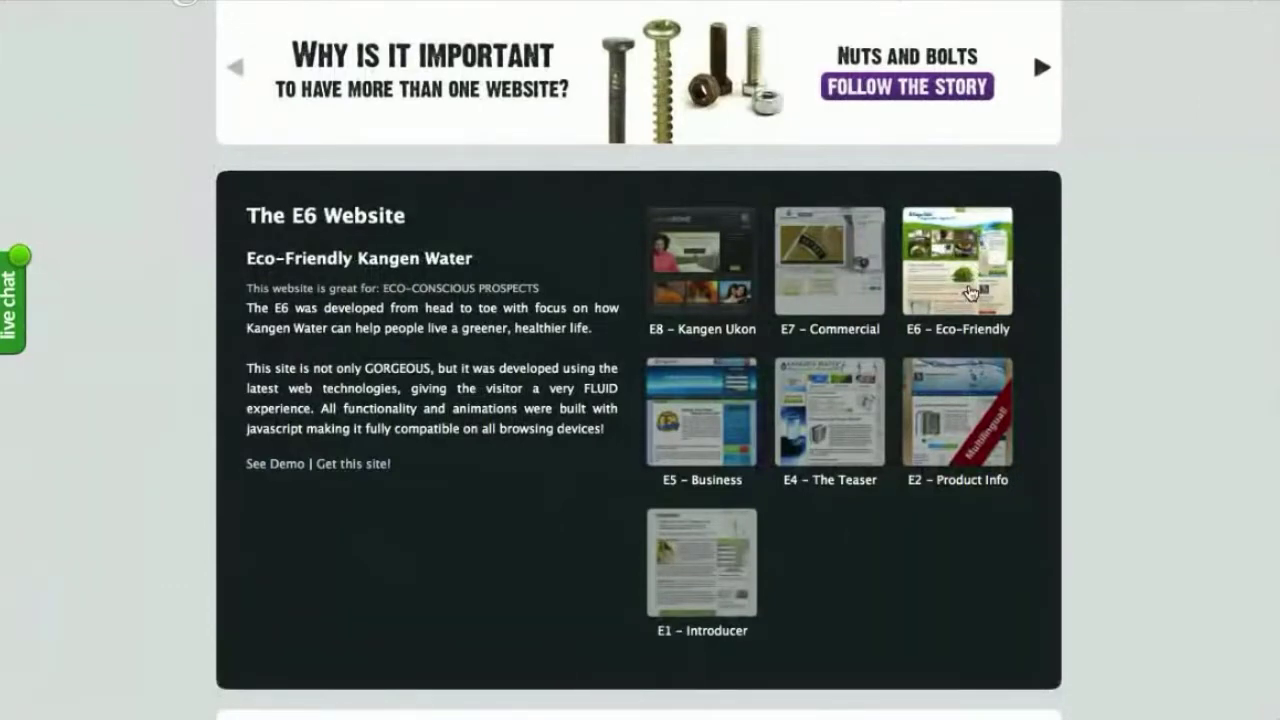
click(820, 420)
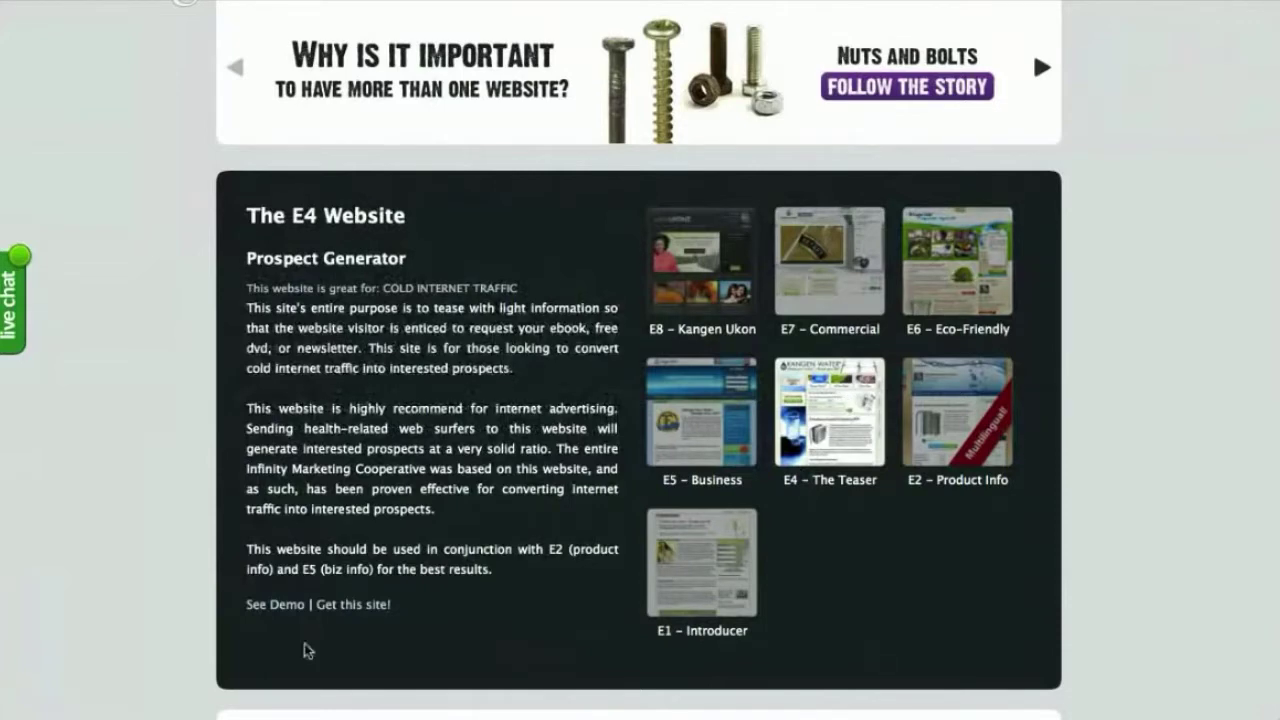
Step: Start the sign-up for the E4 website with the Business plan, and change the plan to Pro (annual)
click(381, 617)
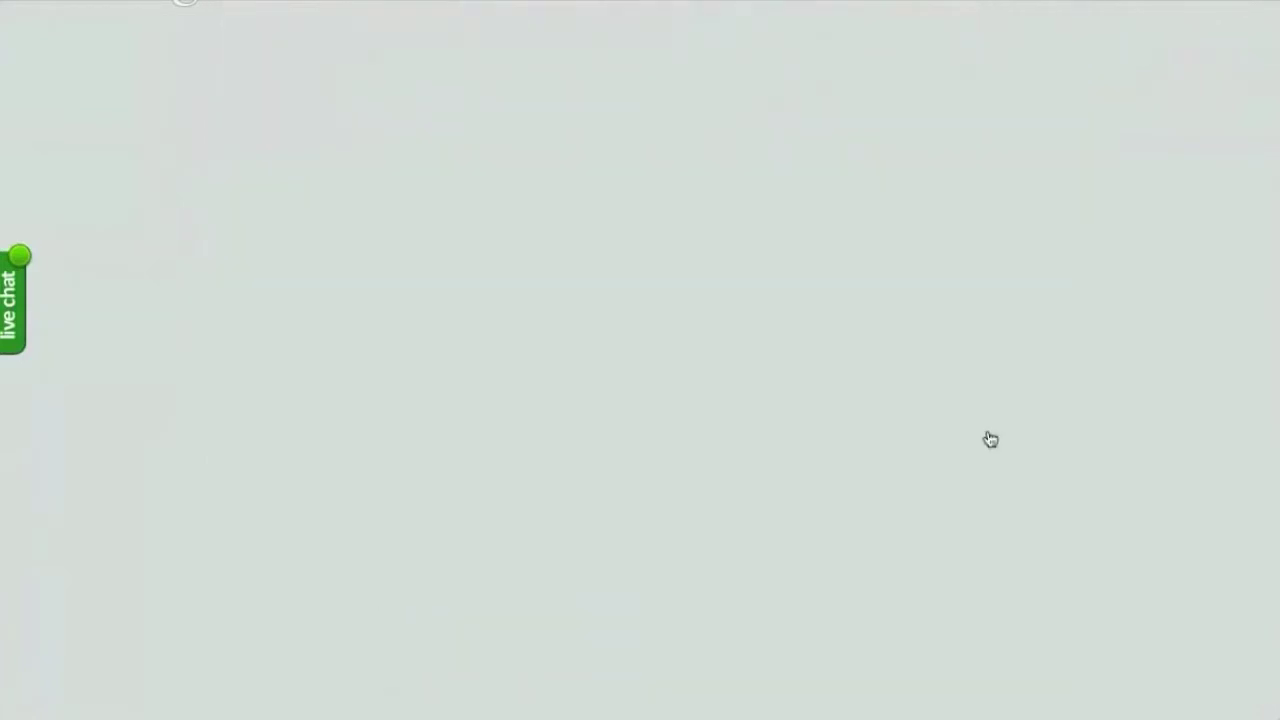
scroll(1122, 386, down, 3)
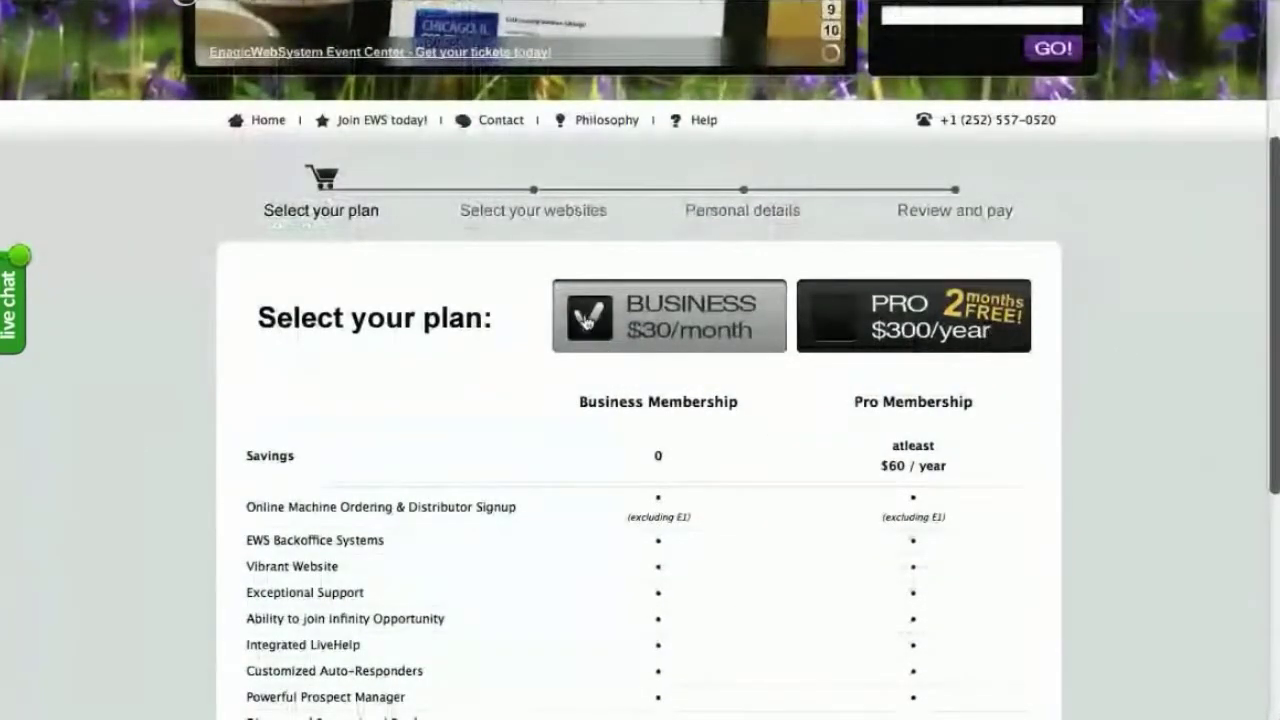
click(632, 342)
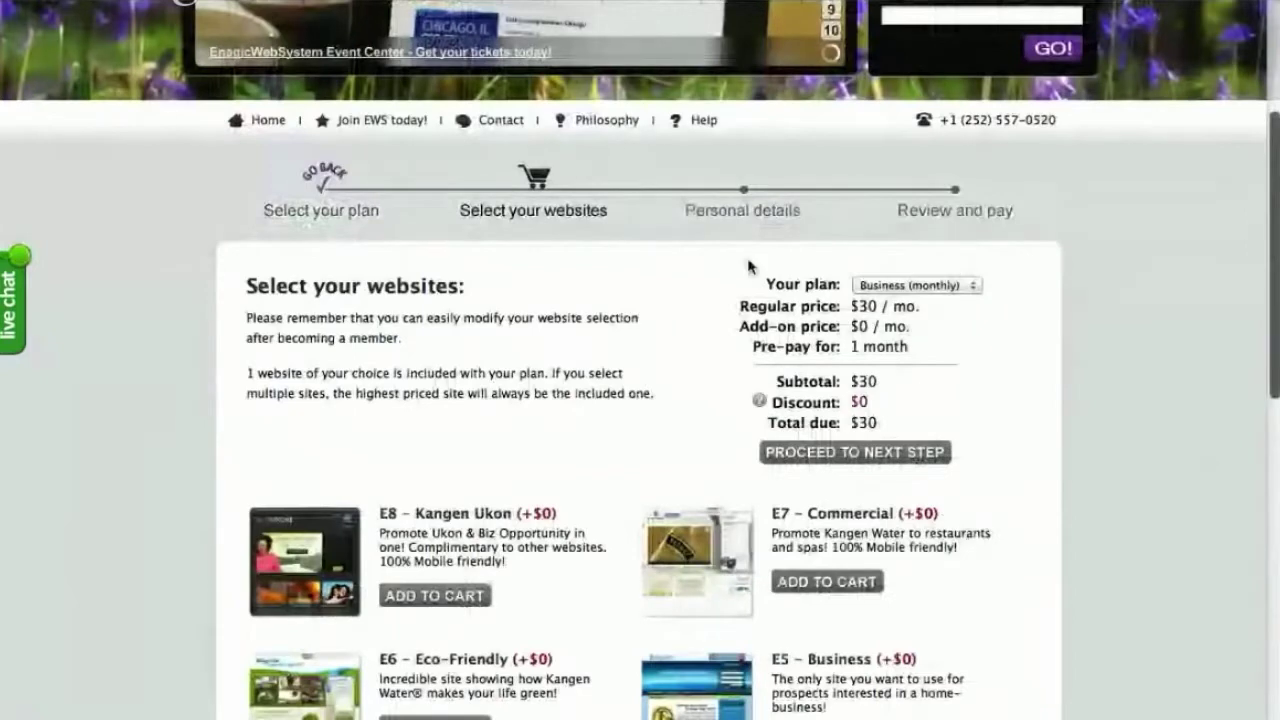
click(946, 286)
click(940, 304)
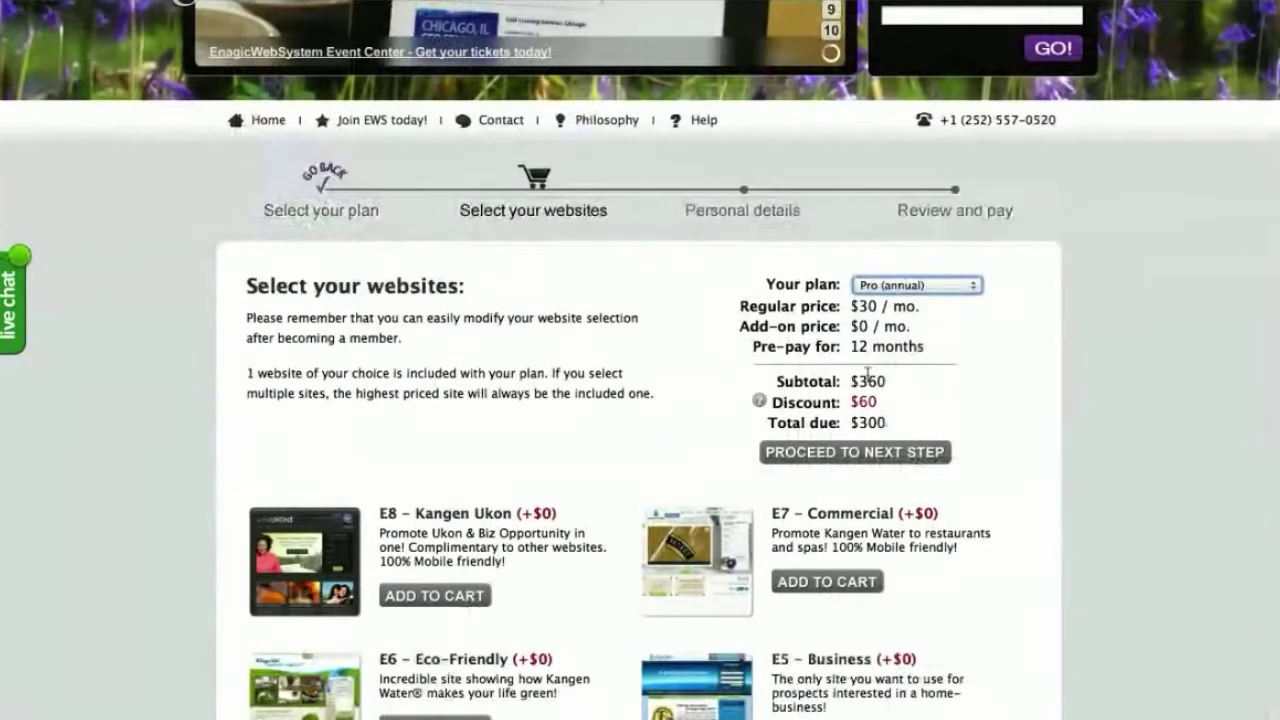